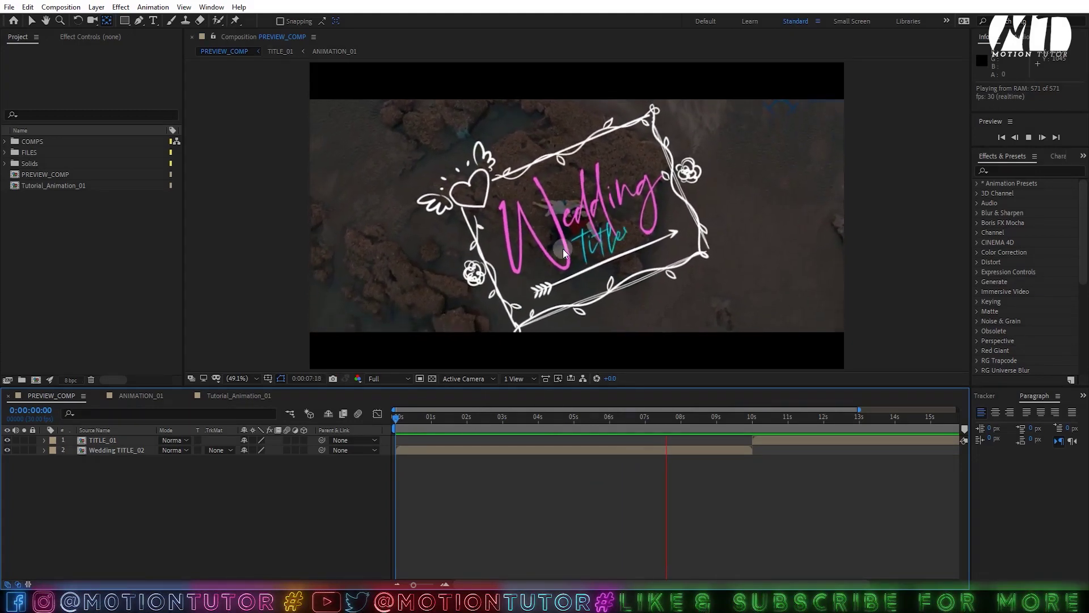
Step: Stop the preview and open Badge (1).ai from the FILES folder for viewing
{"action": "key", "text": "space"}
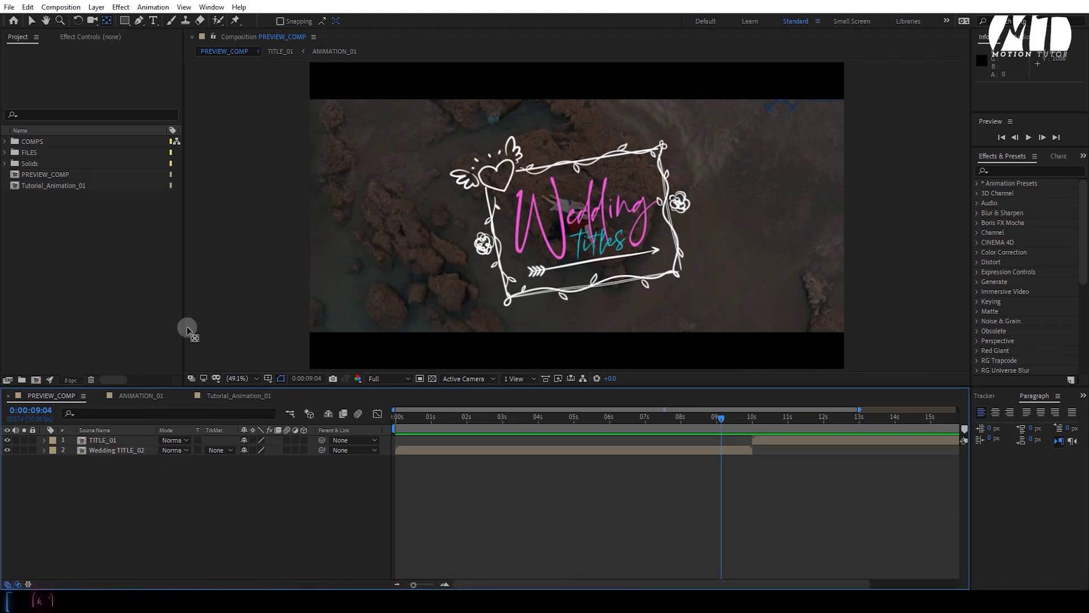
{"action": "left_click", "coordinate": [5, 152]}
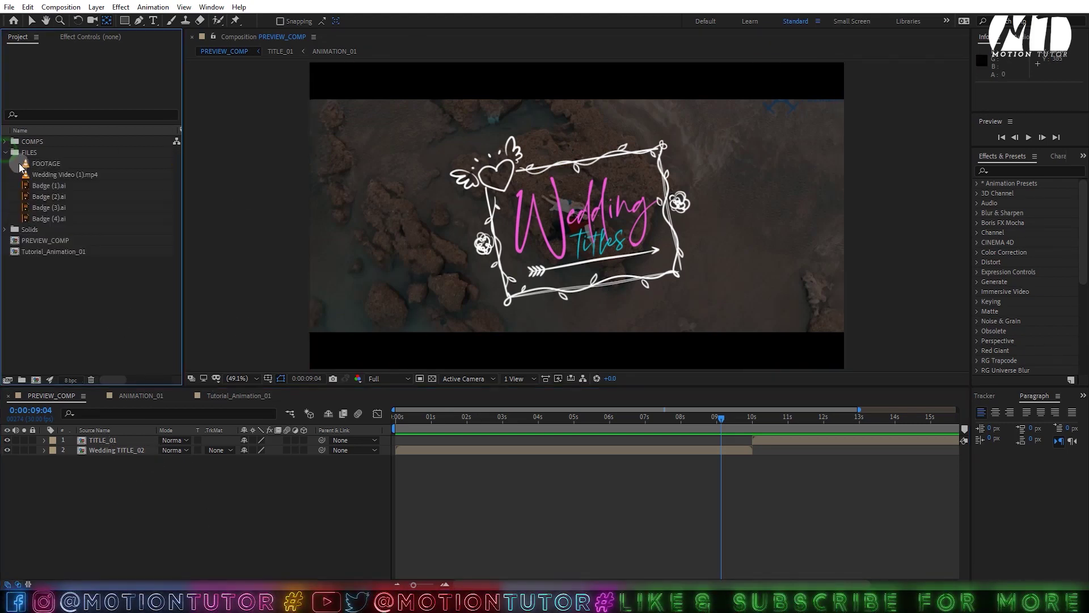
{"action": "left_click", "coordinate": [49, 185]}
{"action": "double_click", "coordinate": [49, 186]}
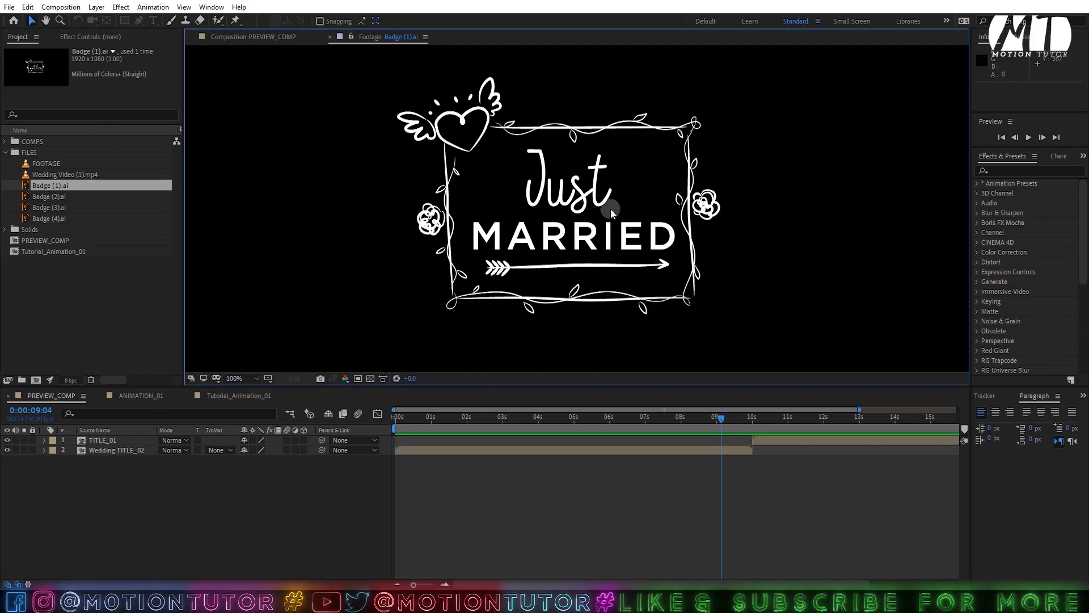
Step: Compare the Badge (1).ai footage with the ANIMATION_01 and Tutorial_Animation_01 compositions and close the footage view
{"action": "left_click", "coordinate": [123, 396]}
{"action": "left_click_drag", "start_coordinate": [492, 421], "coordinate": [522, 417]}
{"action": "left_click", "coordinate": [271, 399]}
{"action": "left_click", "coordinate": [390, 34]}
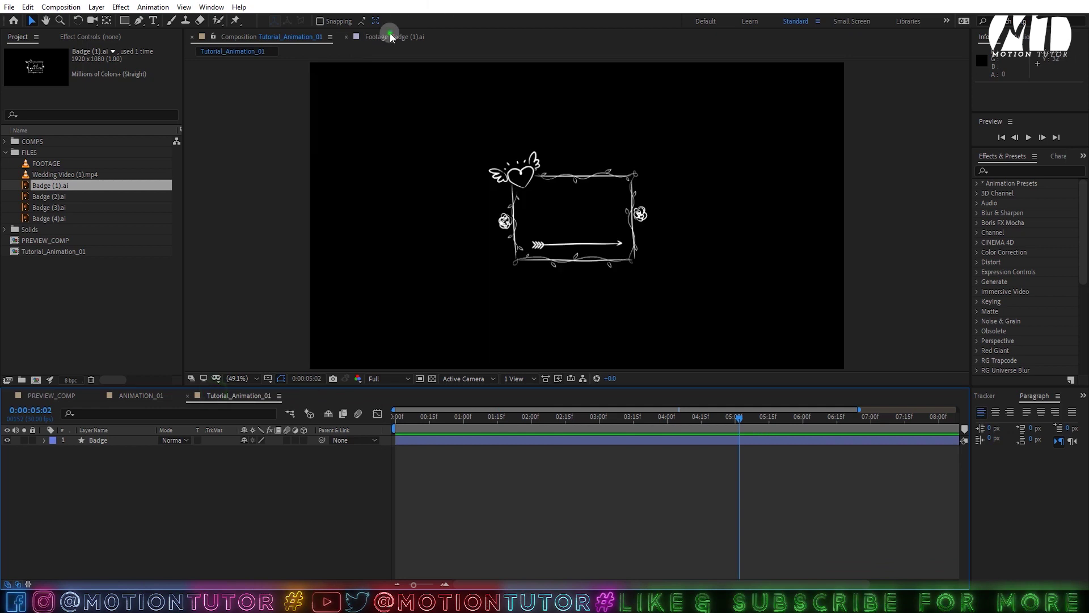
{"action": "left_click", "coordinate": [6, 152]}
{"action": "left_click", "coordinate": [42, 276]}
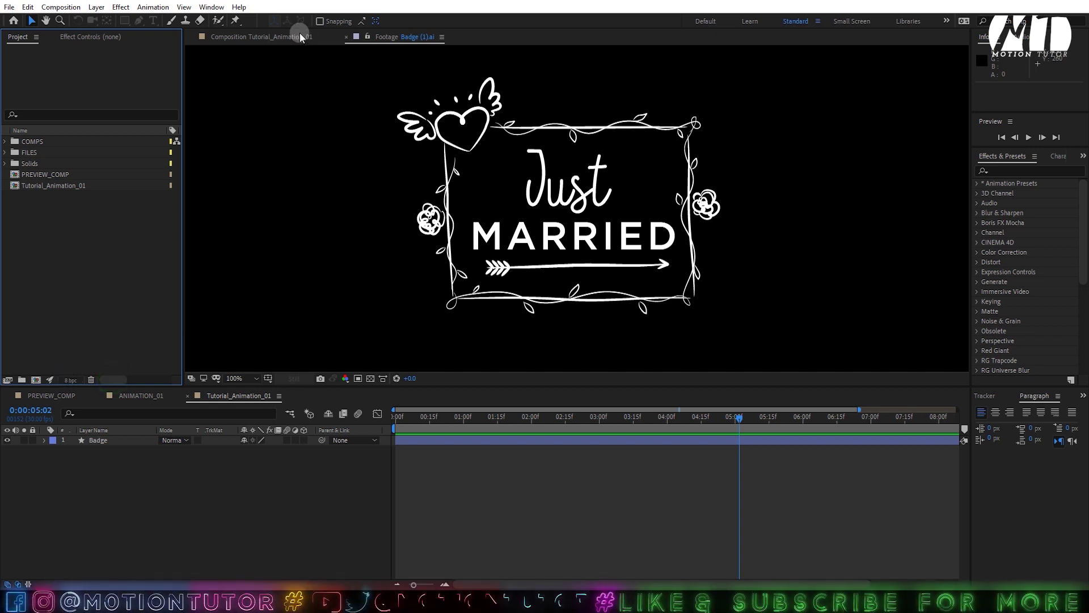
{"action": "left_click", "coordinate": [347, 36]}
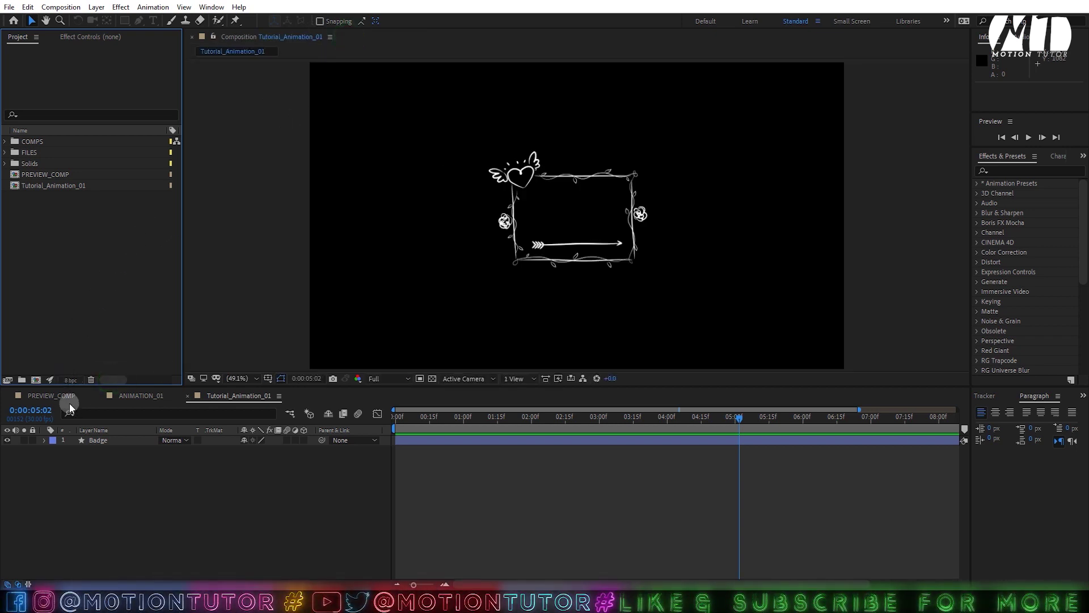
Step: Try drawing a small closed leaf shape with the Pen tool in the empty area beside the frame in ANIMATION_01
{"action": "left_click", "coordinate": [49, 395]}
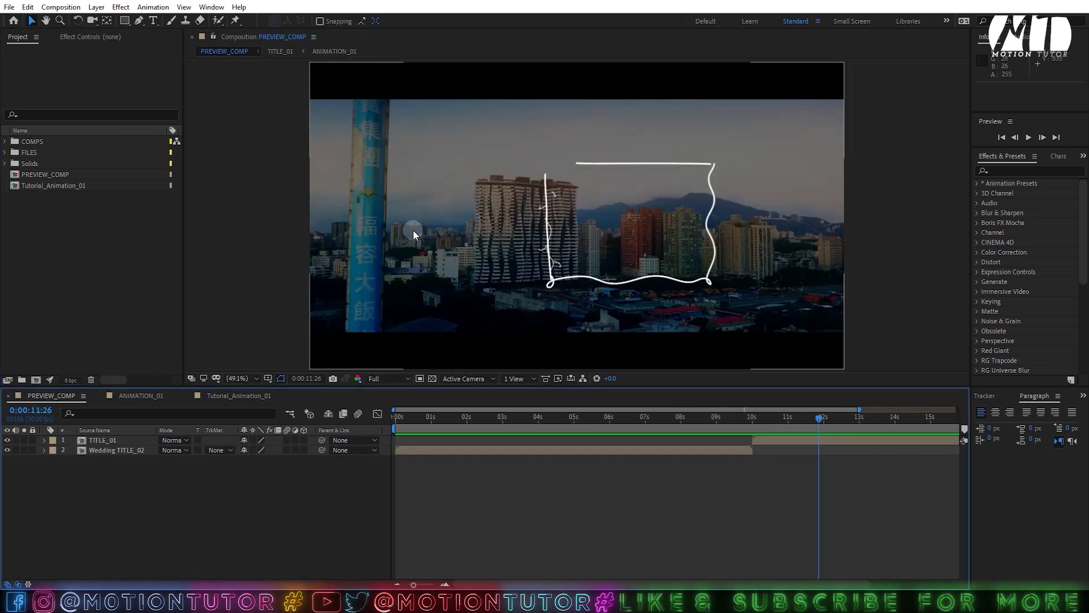
{"action": "left_click", "coordinate": [139, 21]}
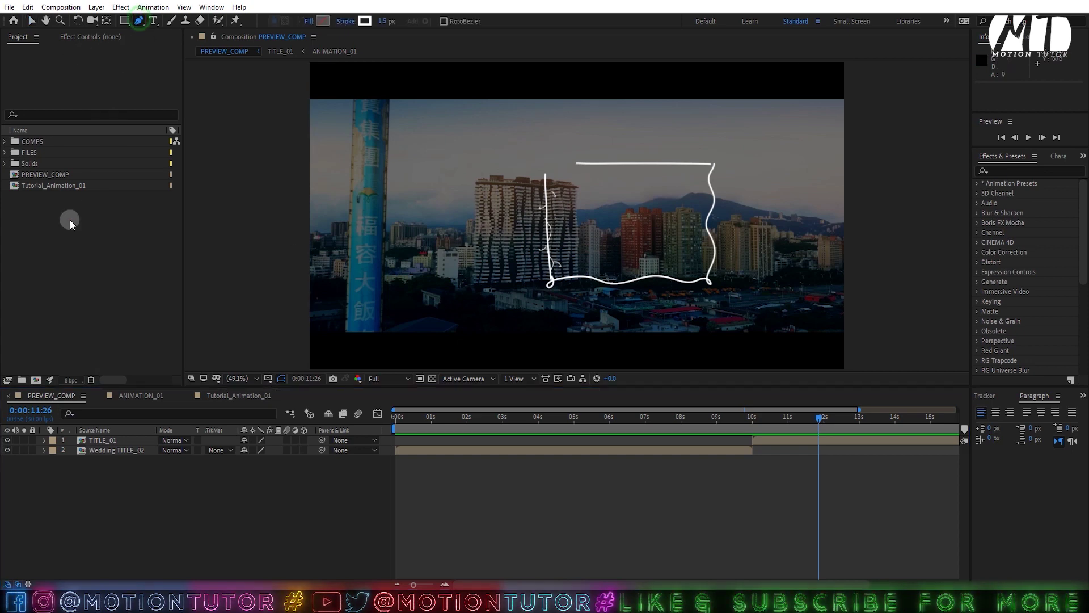
{"action": "left_click", "coordinate": [121, 390]}
{"action": "left_click", "coordinate": [443, 208]}
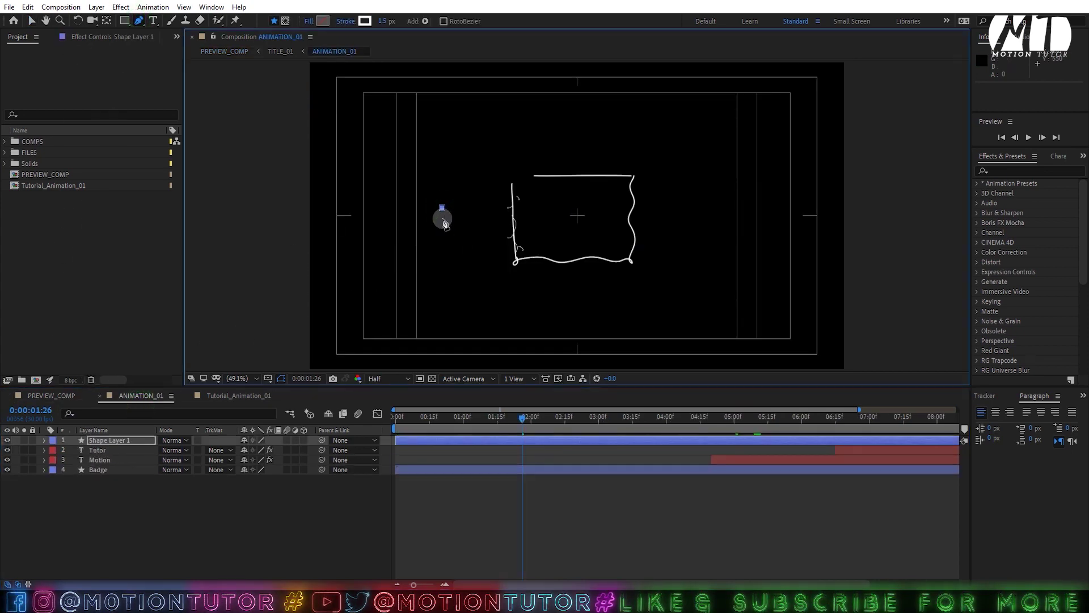
{"action": "scroll", "coordinate": [442, 219], "scroll_direction": "up", "scroll_amount": 1}
{"action": "left_click_drag", "start_coordinate": [539, 248], "coordinate": [489, 270]}
{"action": "scroll", "coordinate": [515, 258], "scroll_direction": "up", "scroll_amount": 1}
{"action": "left_click_drag", "start_coordinate": [597, 189], "coordinate": [601, 165]}
{"action": "left_click", "coordinate": [125, 510]}
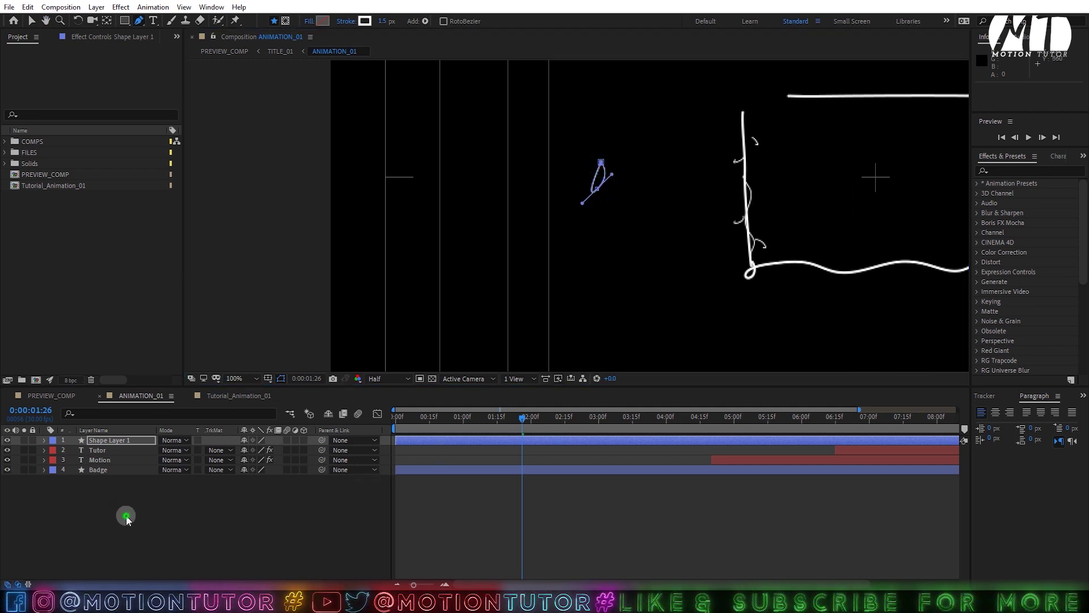
Step: Try a 17 px stroke width on the leaf shape and delete its shape layer
{"action": "left_click", "coordinate": [125, 446]}
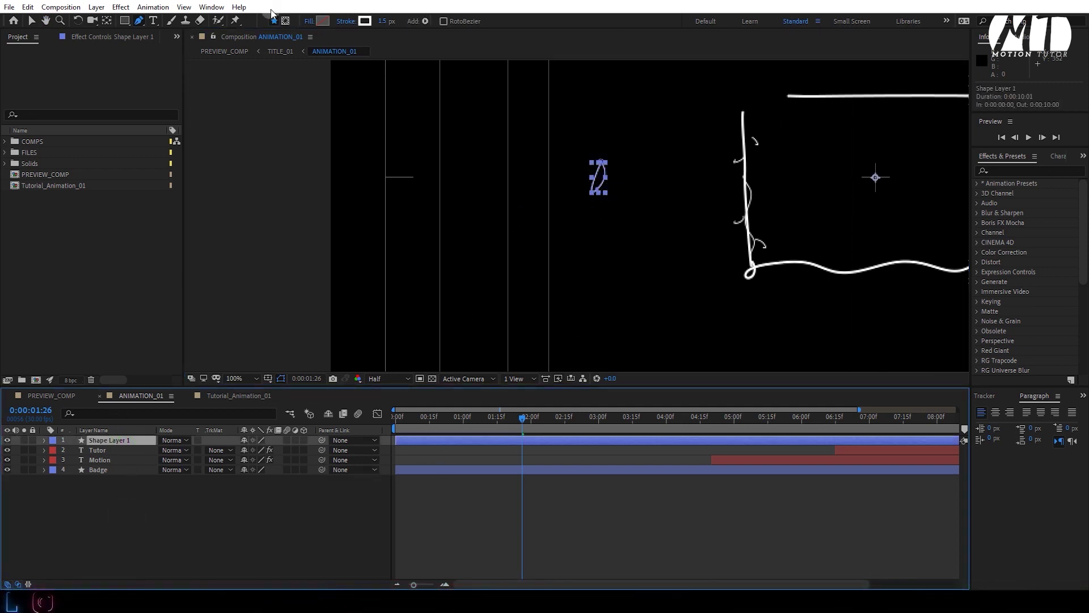
{"action": "mouse_move", "coordinate": [383, 21]}
{"action": "left_mouse_down"}
{"action": "mouse_move", "coordinate": [434, 25]}
{"action": "mouse_move", "coordinate": [405, 36]}
{"action": "left_mouse_up"}
{"action": "left_click", "coordinate": [108, 442]}
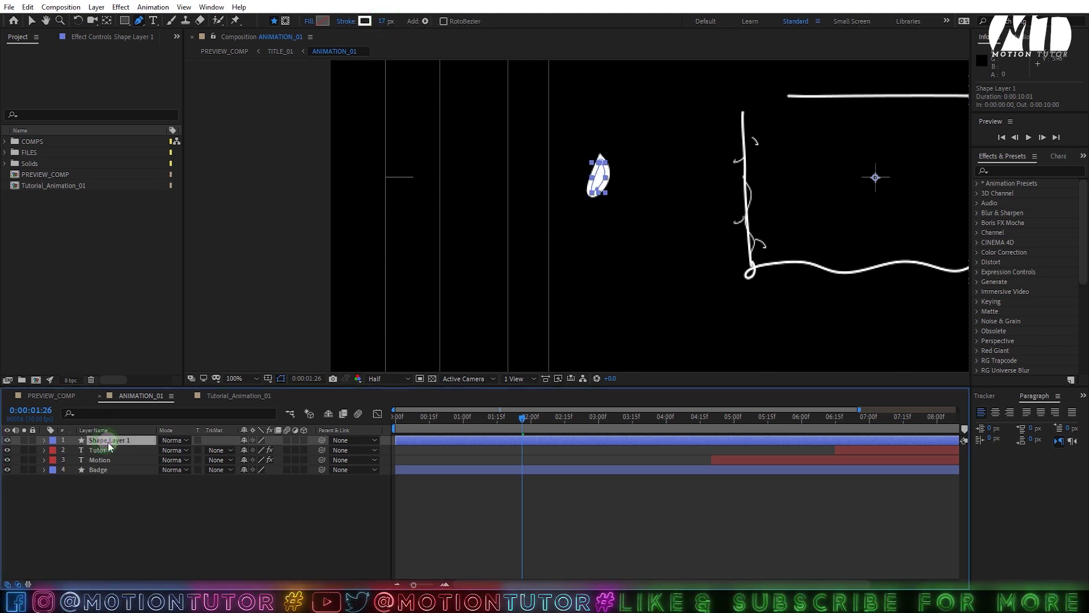
{"action": "key", "text": "Delete"}
{"action": "key", "text": "v"}
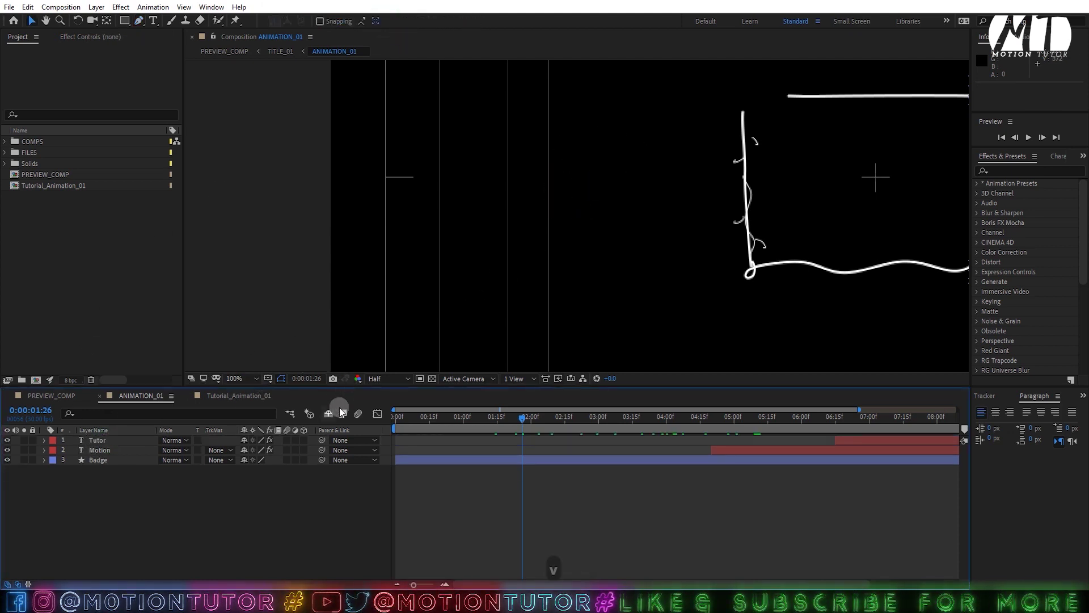
Step: Fit ANIMATION_01 in the viewer and scrub to 0:00:04:11 to examine how the badge frame draws on
{"action": "left_click", "coordinate": [387, 379]}
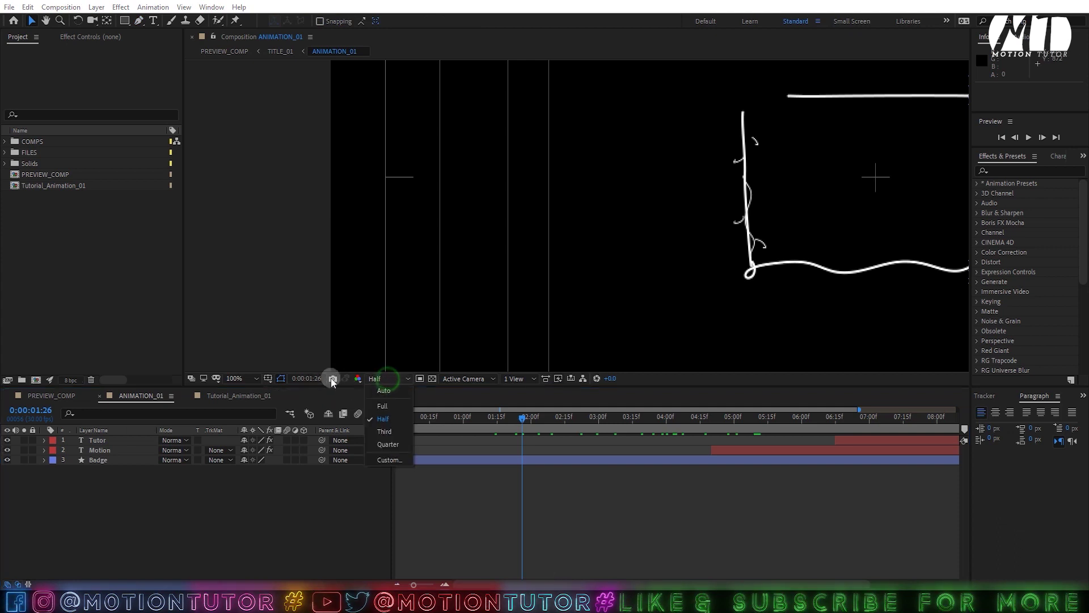
{"action": "left_click", "coordinate": [246, 379]}
{"action": "left_click", "coordinate": [250, 188]}
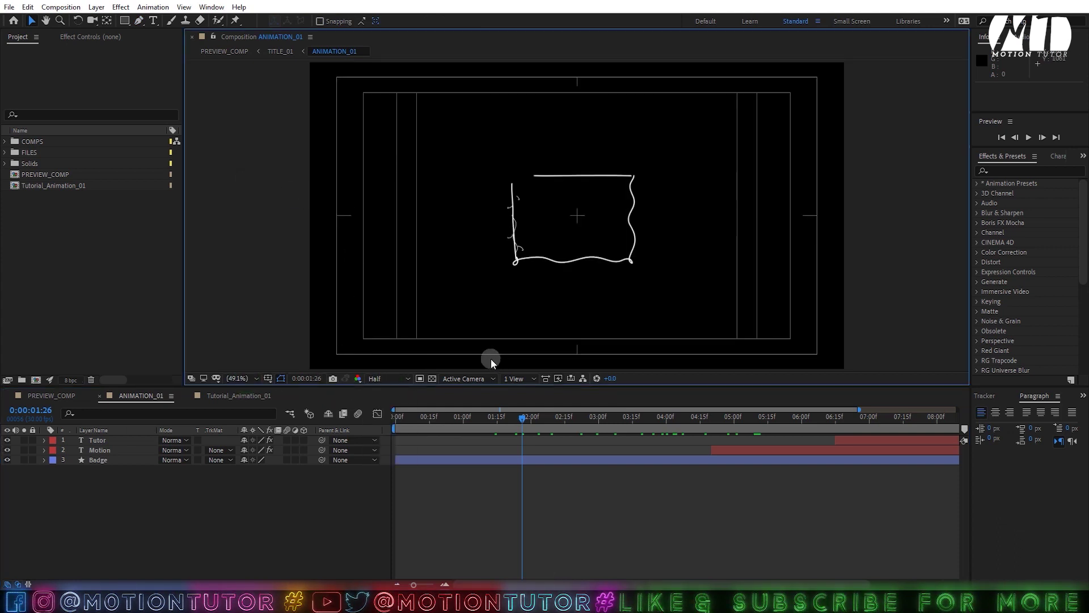
{"action": "left_click_drag", "start_coordinate": [521, 417], "coordinate": [691, 424]}
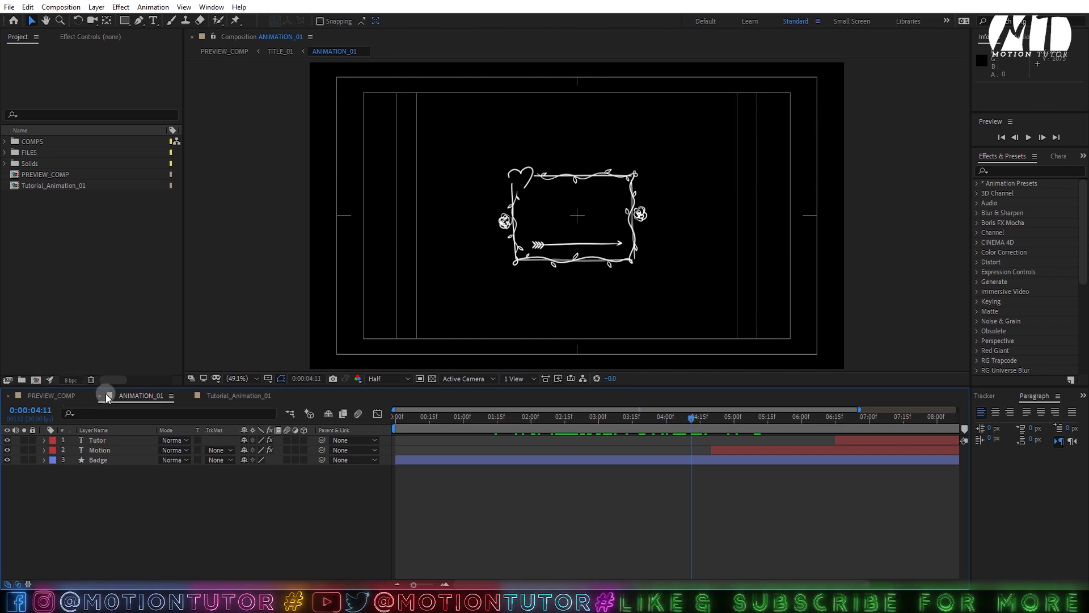
Step: Hide the Badge layer in Tutorial_Animation_01 and add Badge (1).ai from the FILES folder below it
{"action": "left_click", "coordinate": [222, 395]}
{"action": "left_click", "coordinate": [85, 441]}
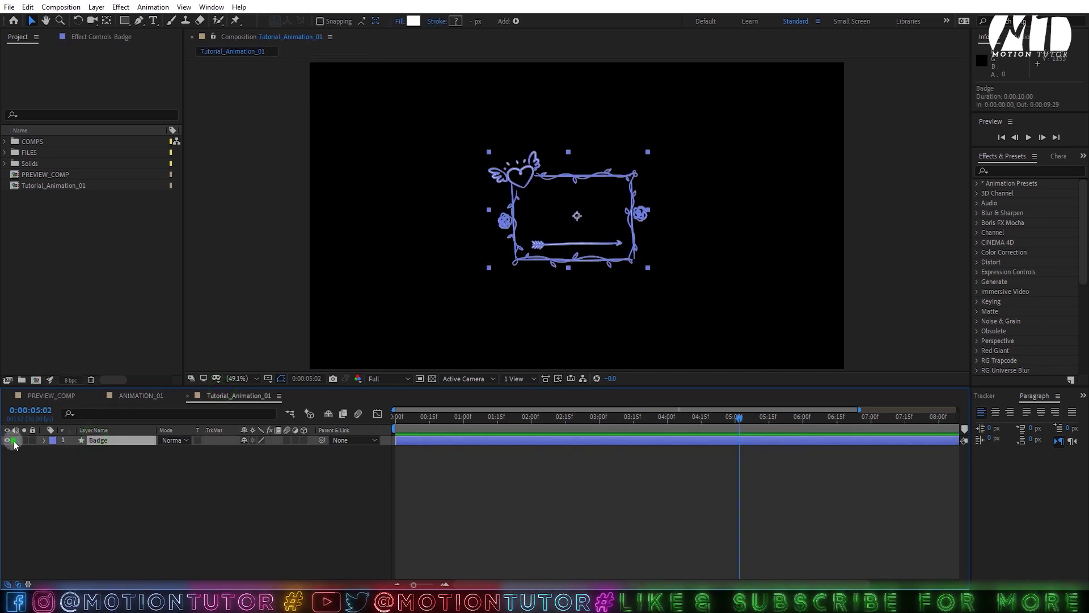
{"action": "left_click", "coordinate": [8, 440]}
{"action": "left_click", "coordinate": [7, 153]}
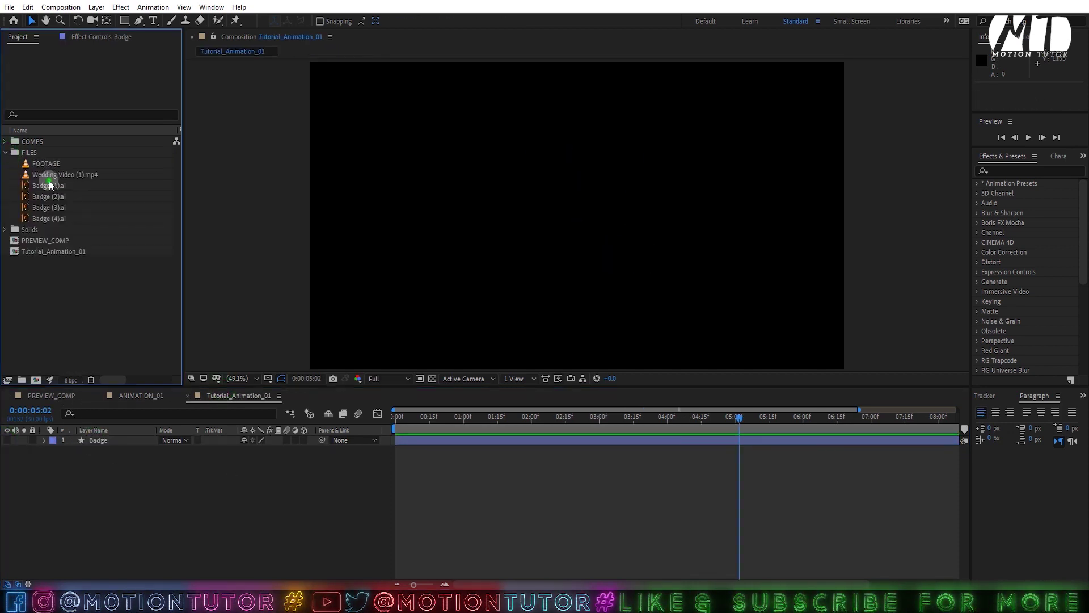
{"action": "left_click_drag", "start_coordinate": [50, 185], "coordinate": [105, 479]}
{"action": "left_click", "coordinate": [7, 153]}
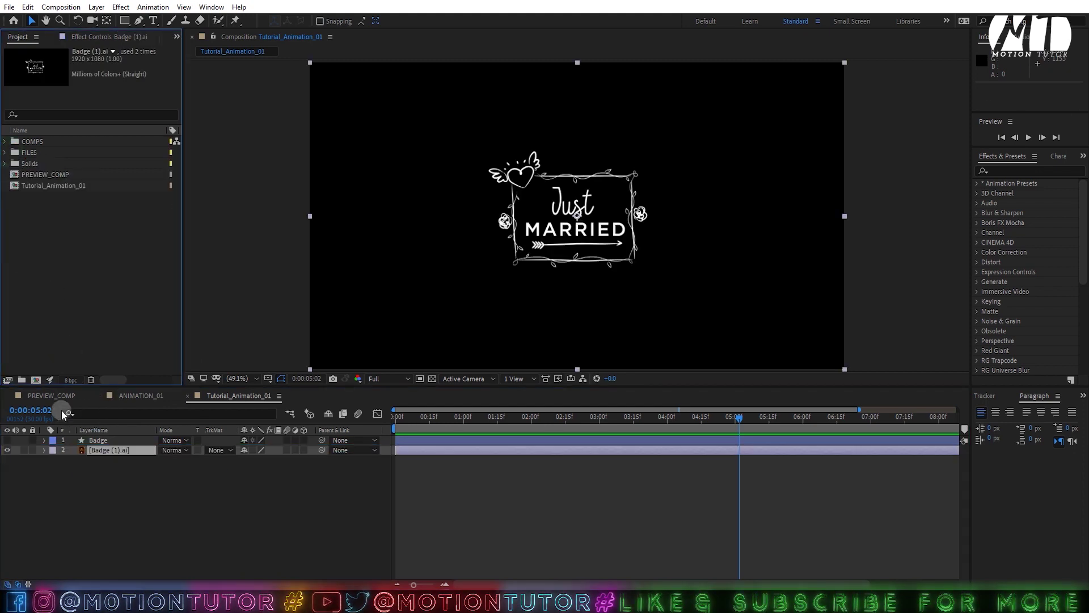
{"action": "right_click", "coordinate": [130, 451]}
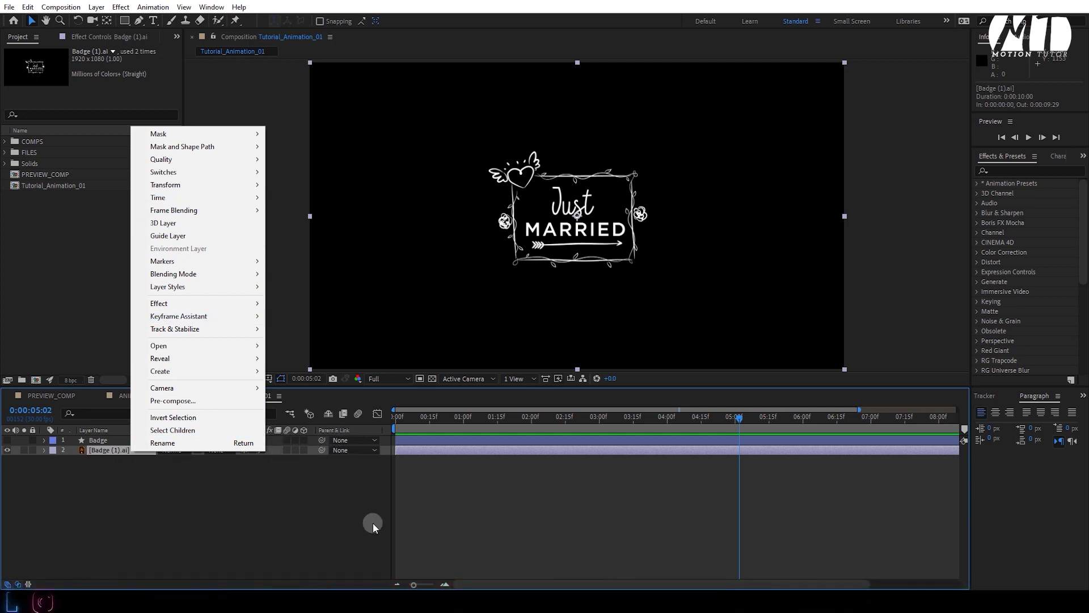
{"action": "left_click", "coordinate": [400, 586]}
{"action": "left_click", "coordinate": [399, 586]}
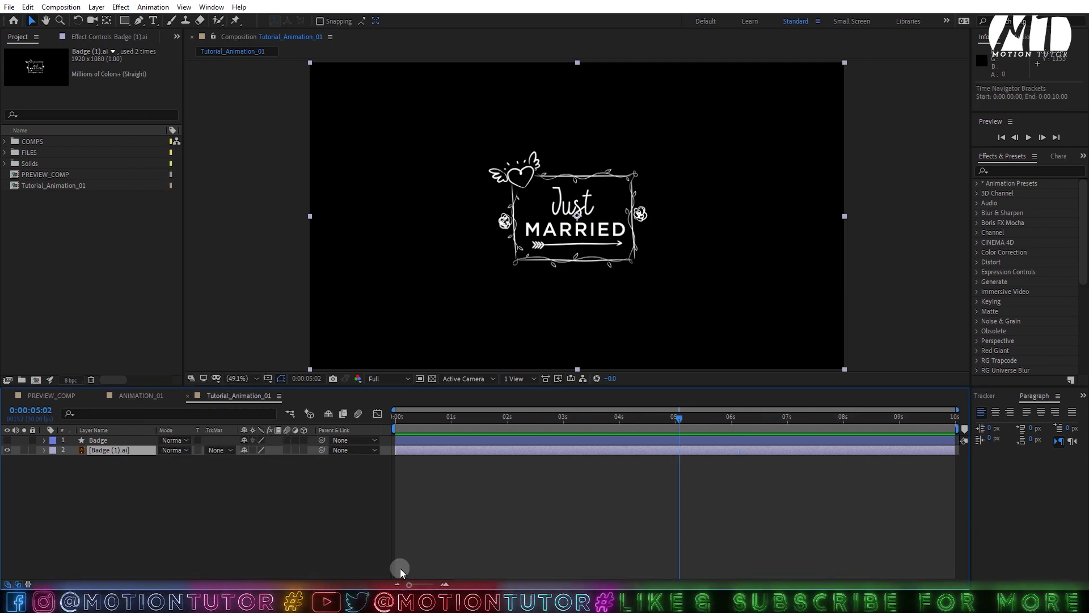
{"action": "right_click", "coordinate": [121, 448]}
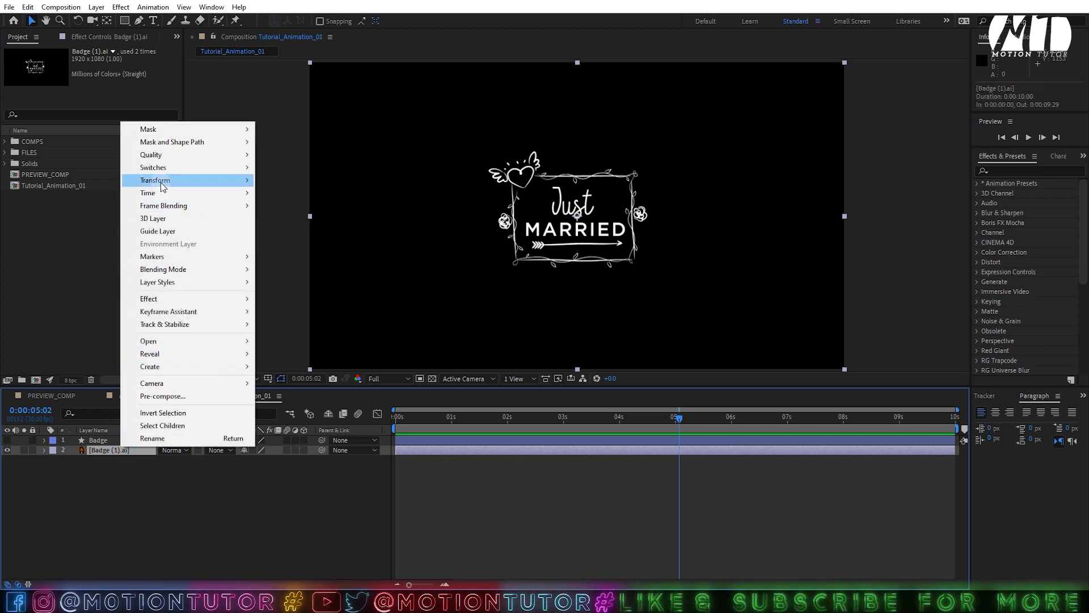
{"action": "left_click", "coordinate": [126, 498]}
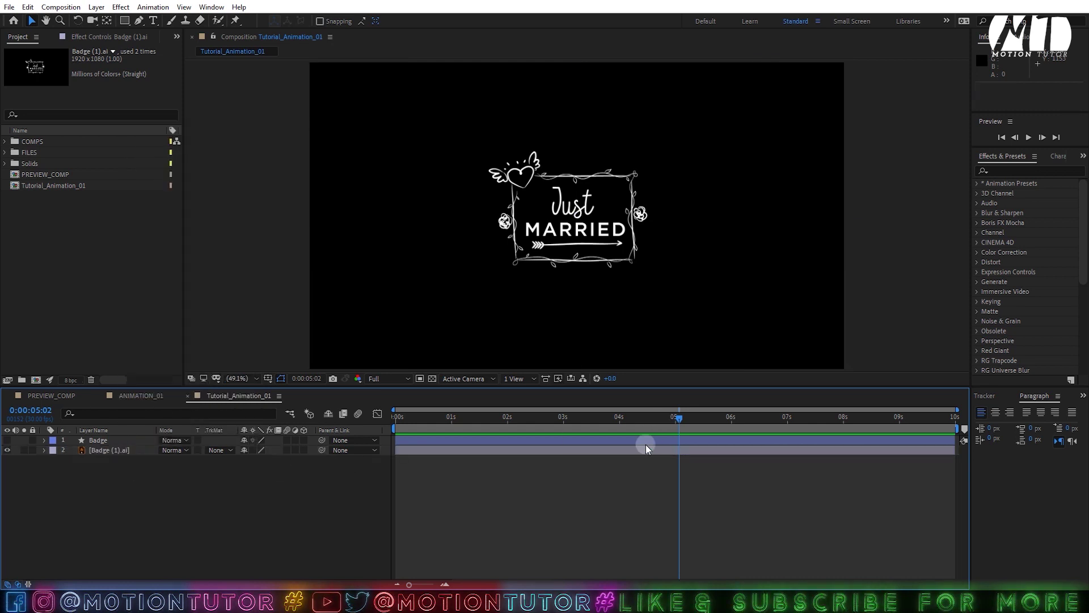
Step: Review the composition settings of Tutorial_Animation_01, including its size, frame rate and duration
{"action": "key", "text": "ctrl+k"}
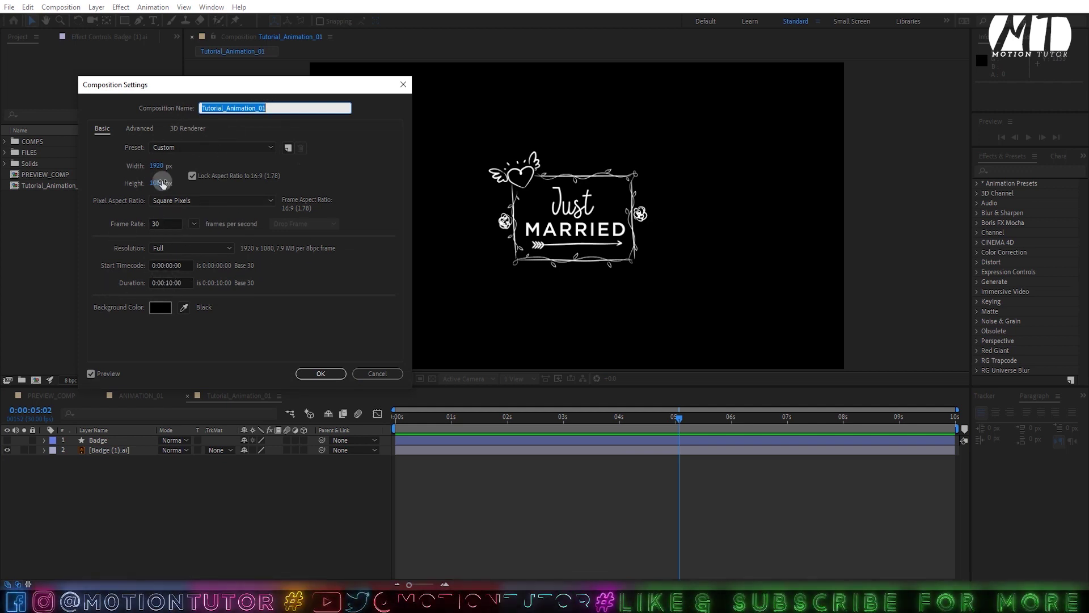
{"action": "left_click", "coordinate": [321, 373]}
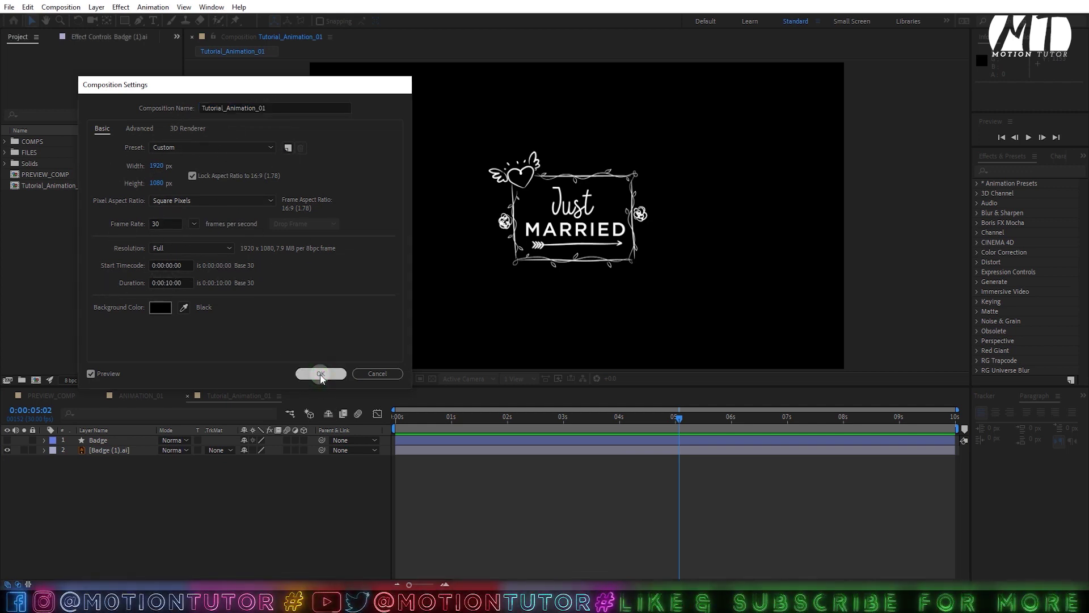
{"action": "left_click", "coordinate": [214, 484]}
Step: Create shapes from the Badge (1).ai vector layer and delete the original Illustrator layer
{"action": "left_click", "coordinate": [94, 449]}
{"action": "right_click", "coordinate": [94, 450]}
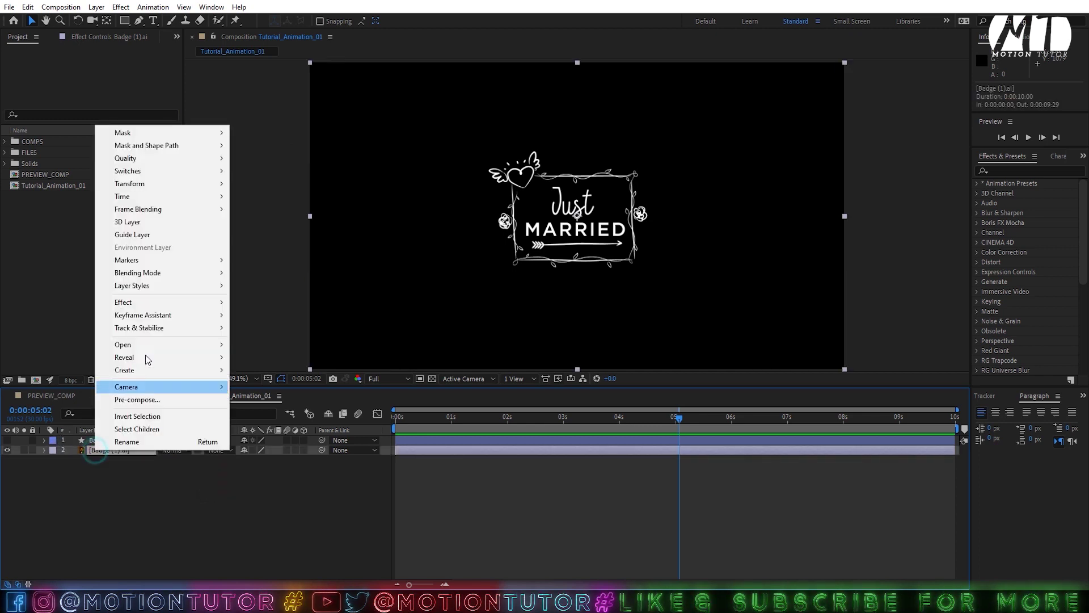
{"action": "mouse_move", "coordinate": [142, 370]}
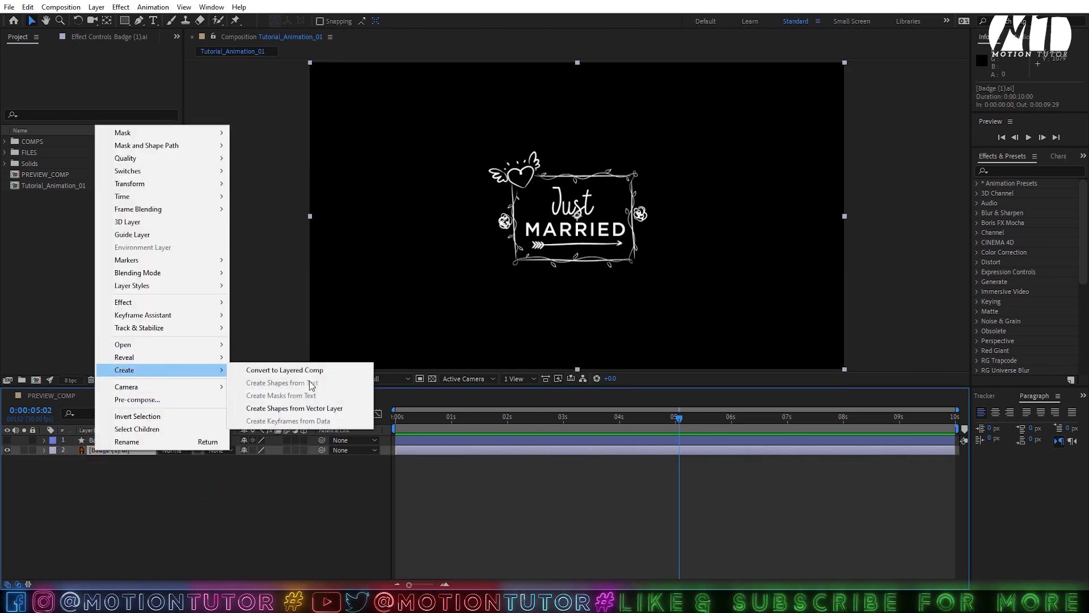
{"action": "left_click", "coordinate": [311, 409]}
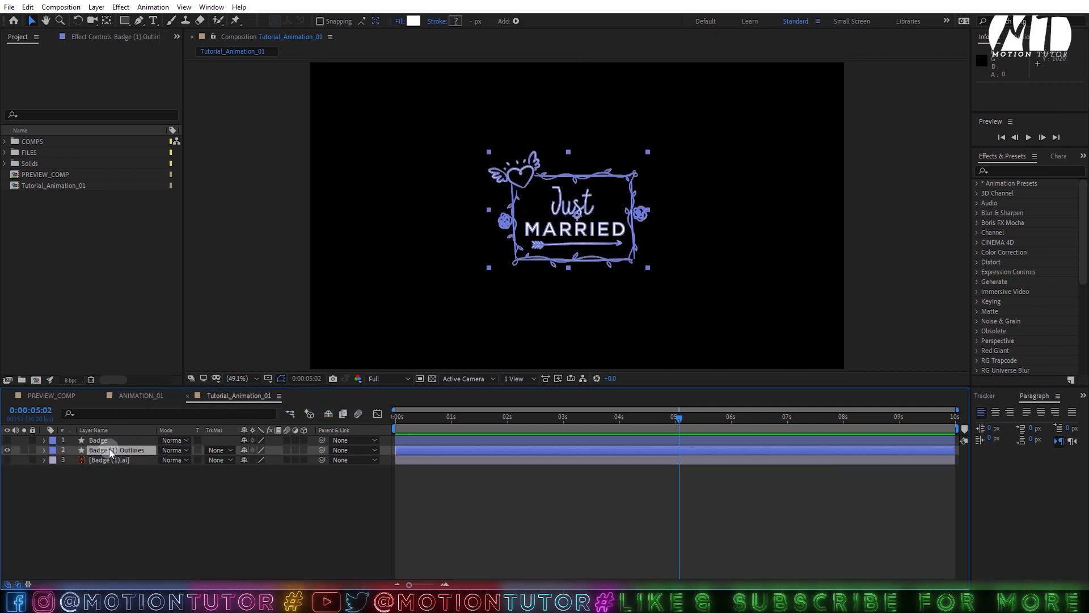
{"action": "left_click", "coordinate": [109, 451]}
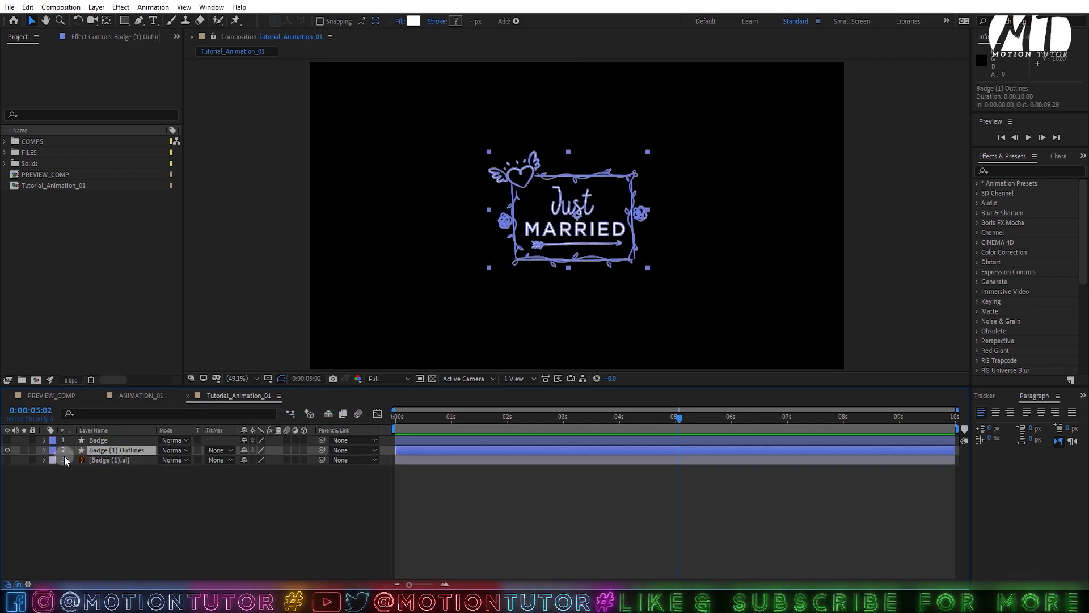
{"action": "left_click", "coordinate": [108, 461]}
{"action": "key", "text": "Delete"}
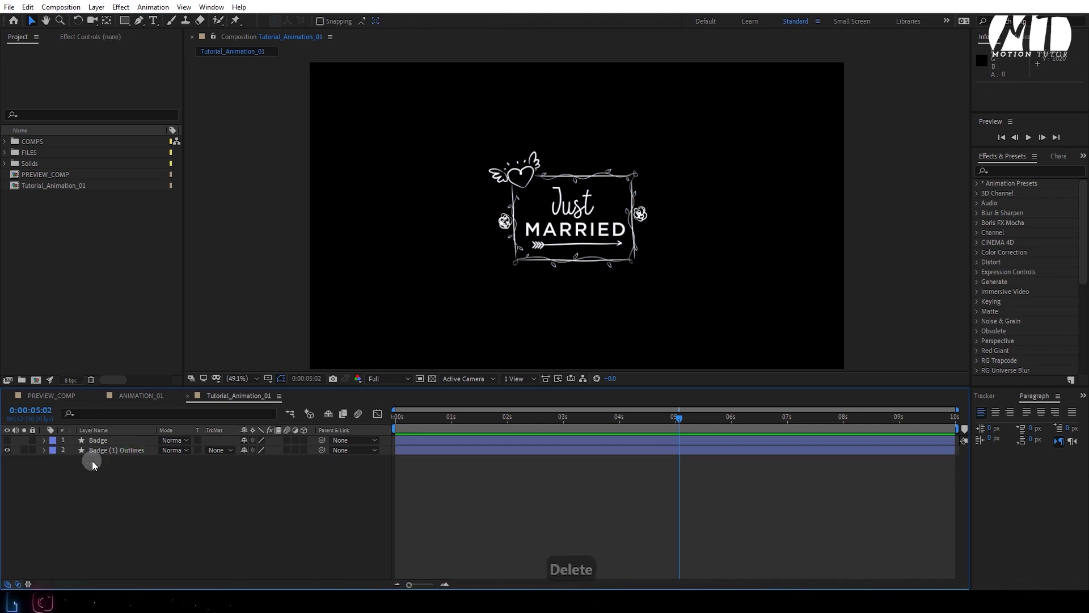
Step: Expand the contents of the Badge (1) Outlines layer and examine which badge parts its first and last groups hold
{"action": "left_click", "coordinate": [113, 449]}
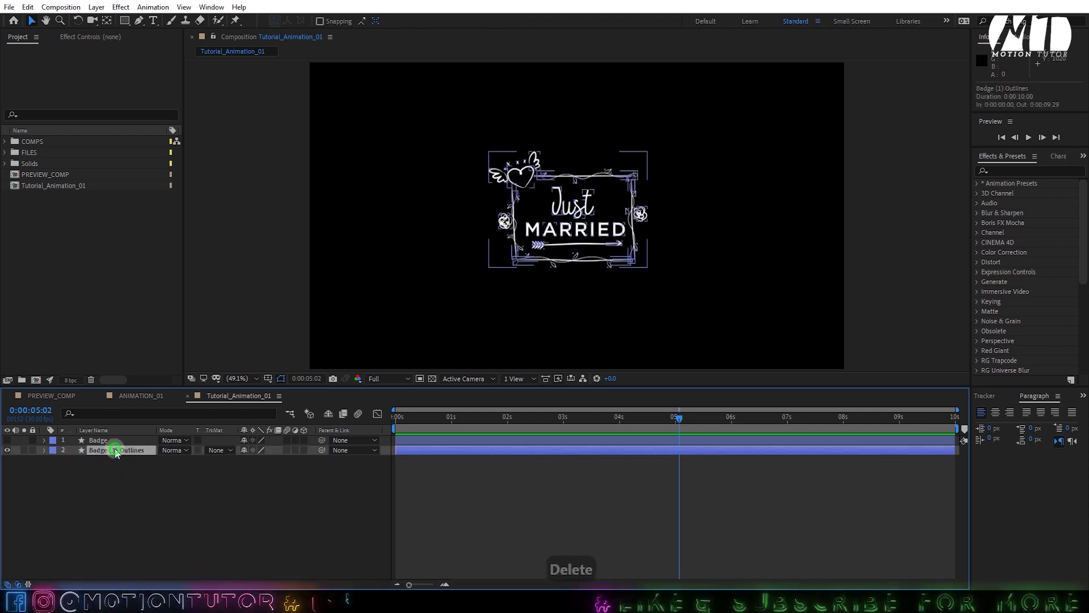
{"action": "left_click", "coordinate": [43, 450]}
{"action": "left_click", "coordinate": [54, 460]}
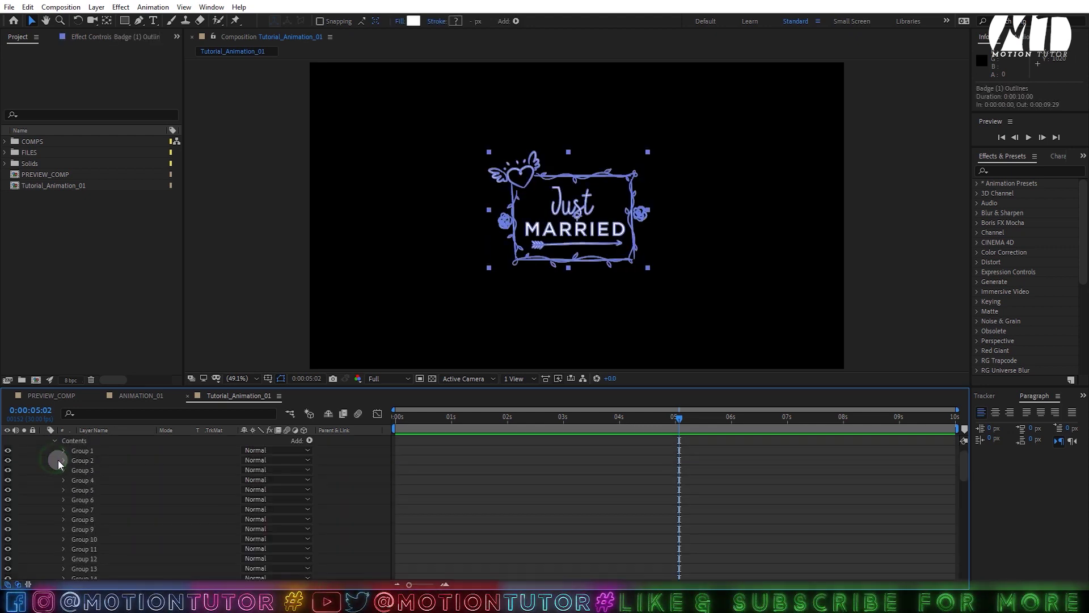
{"action": "scroll", "coordinate": [114, 528], "scroll_direction": "down", "scroll_amount": 10}
{"action": "left_click", "coordinate": [108, 553]}
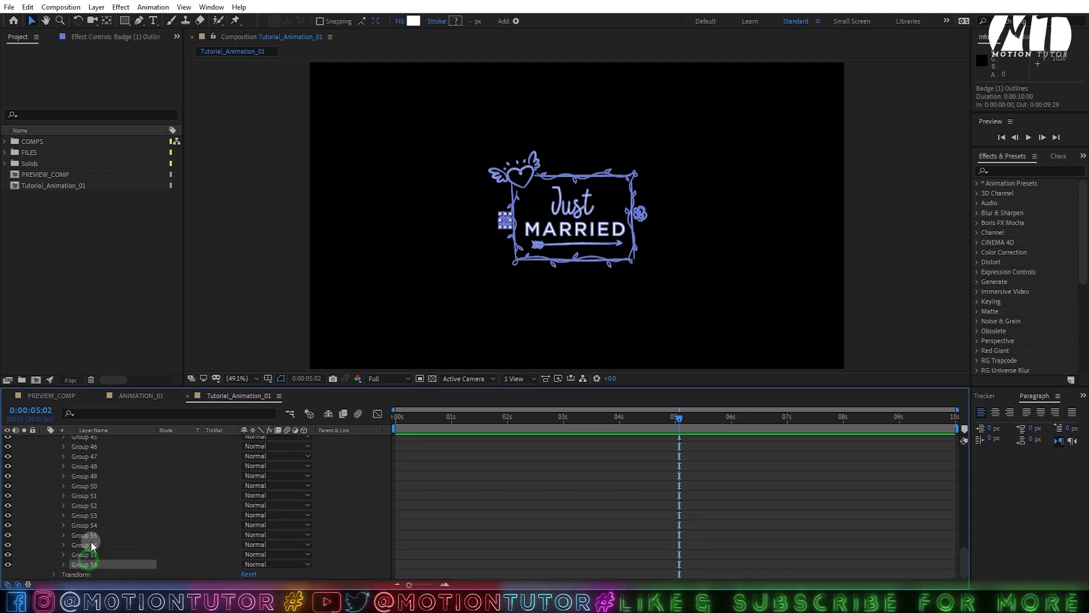
{"action": "scroll", "coordinate": [94, 528], "scroll_direction": "up", "scroll_amount": 8}
{"action": "scroll", "coordinate": [93, 483], "scroll_direction": "up", "scroll_amount": 3}
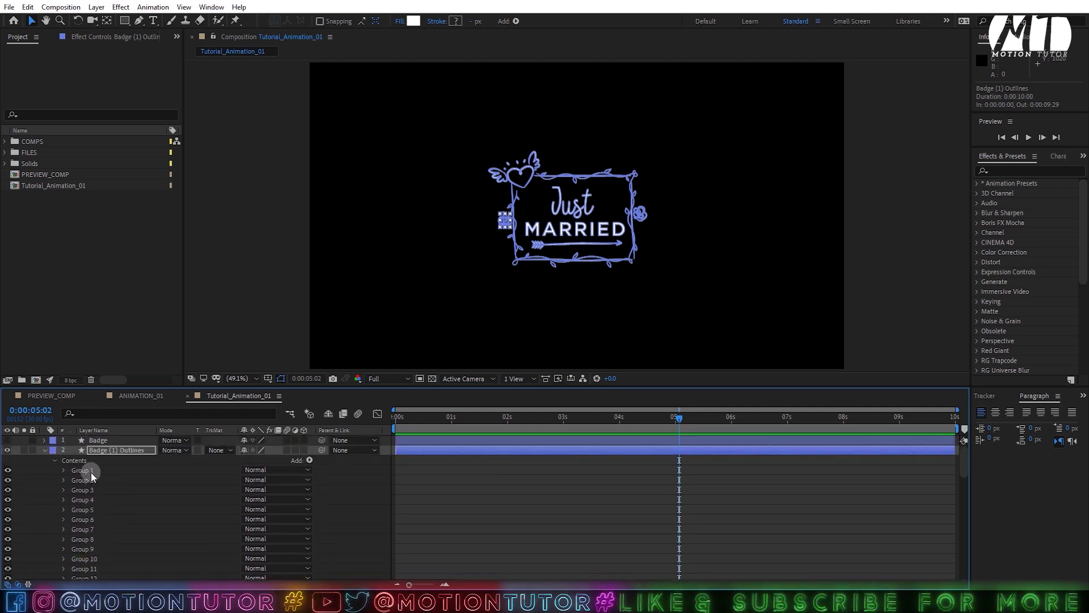
{"action": "left_click", "coordinate": [90, 471]}
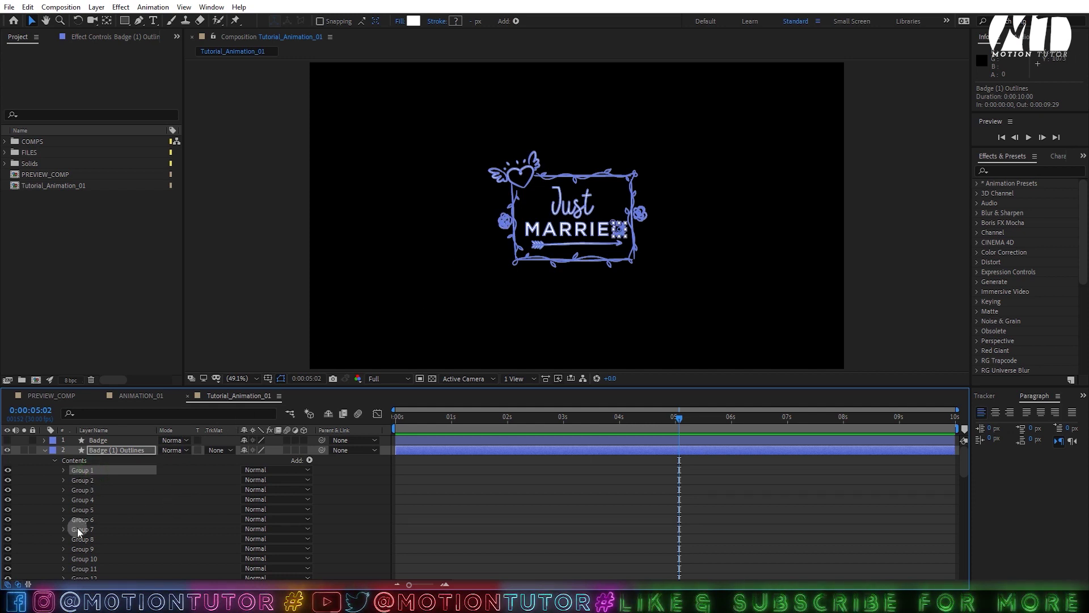
Step: Delete Group 1 through Group 11, the Just Married lettering, from the Badge (1) Outlines layer
{"action": "scroll", "coordinate": [85, 531], "scroll_direction": "down", "scroll_amount": 1}
{"action": "left_click", "coordinate": [94, 535], "text": "shift"}
{"action": "scroll", "coordinate": [486, 307], "scroll_direction": "up", "scroll_amount": 1}
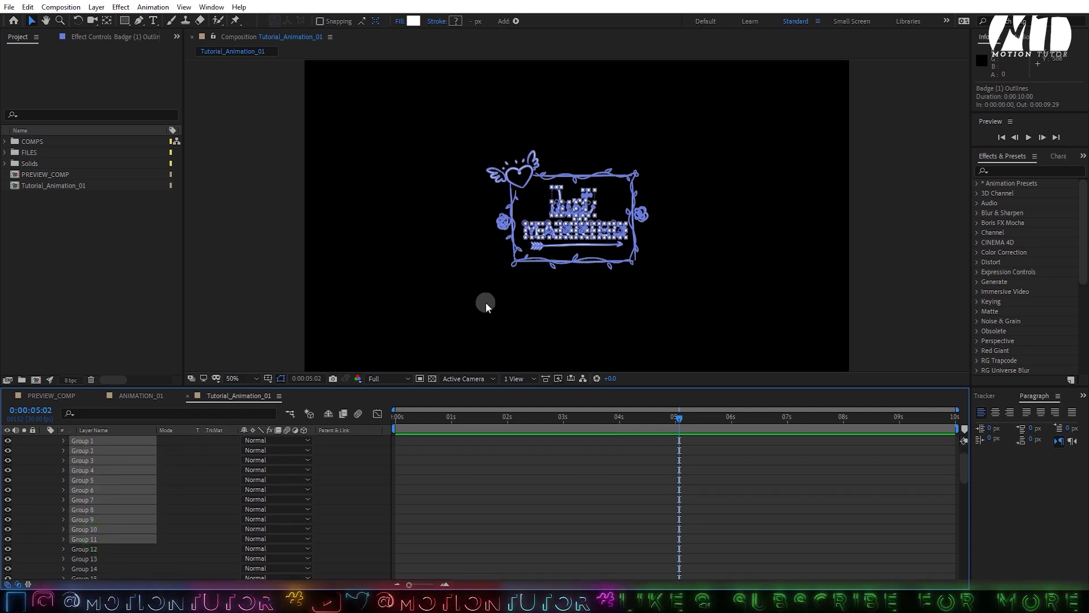
{"action": "key", "text": "Delete"}
{"action": "scroll", "coordinate": [554, 253], "scroll_direction": "up", "scroll_amount": 2}
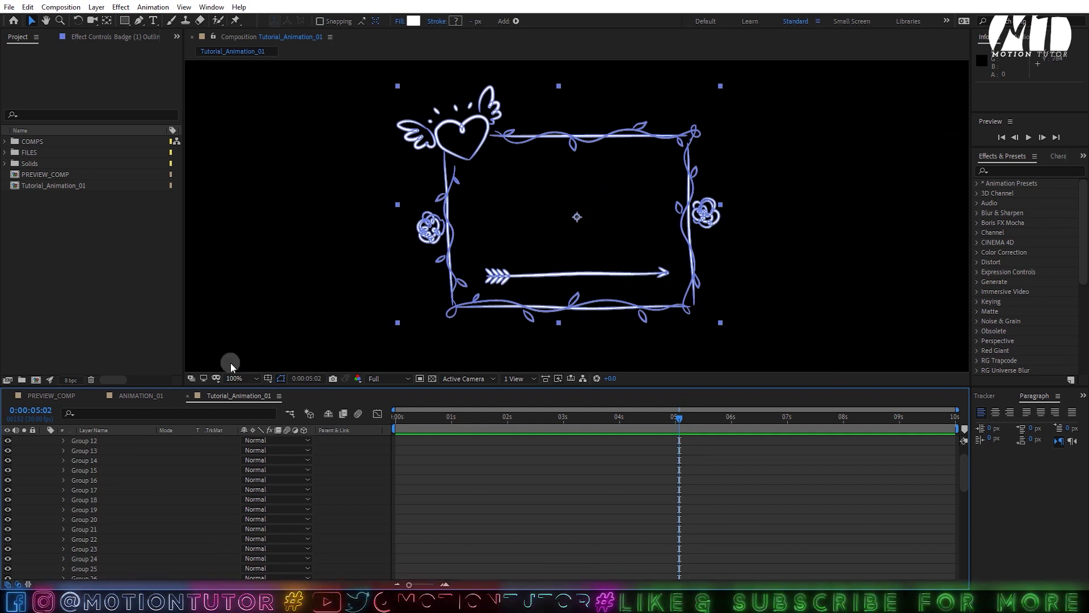
{"action": "left_click", "coordinate": [241, 378]}
{"action": "left_click", "coordinate": [250, 186]}
{"action": "scroll", "coordinate": [123, 479], "scroll_direction": "up", "scroll_amount": 1}
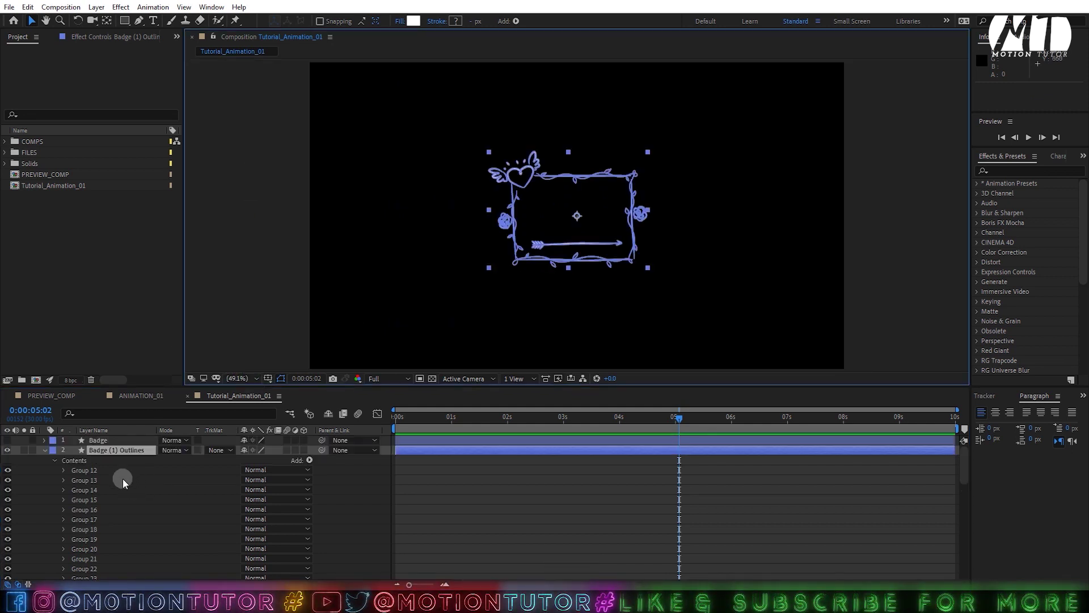
Step: Select Group 12 through Group 58 to examine the remaining badge artwork, and move the playhead to 0:00:00:04
{"action": "scroll", "coordinate": [142, 463], "scroll_direction": "down", "scroll_amount": 5}
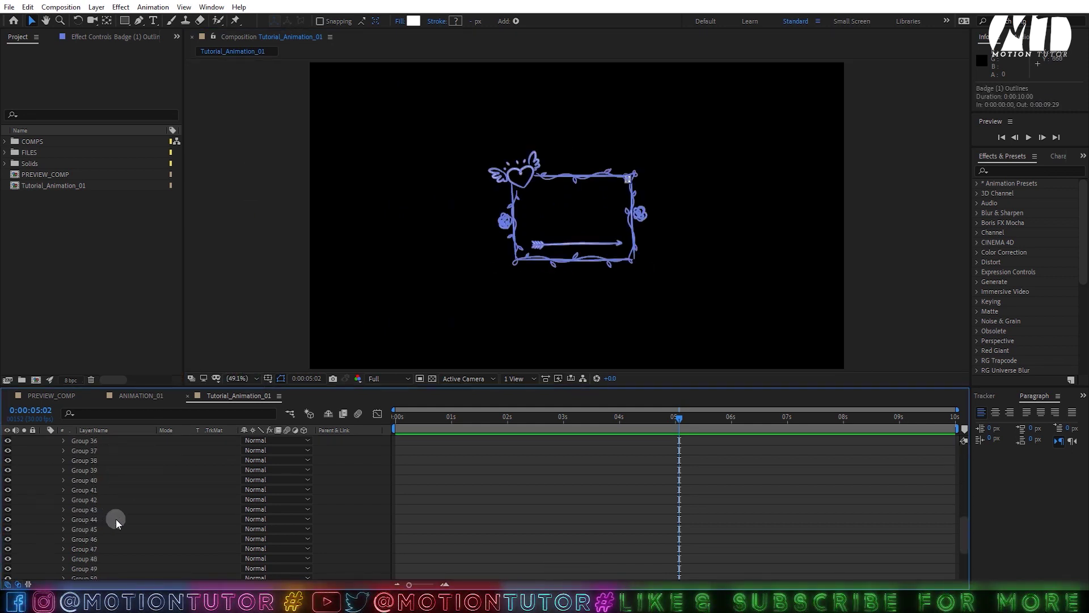
{"action": "scroll", "coordinate": [116, 520], "scroll_direction": "down", "scroll_amount": 3}
{"action": "left_click", "coordinate": [104, 564], "text": "shift"}
{"action": "scroll", "coordinate": [128, 516], "scroll_direction": "up", "scroll_amount": 4}
{"action": "scroll", "coordinate": [128, 516], "scroll_direction": "down", "scroll_amount": 2}
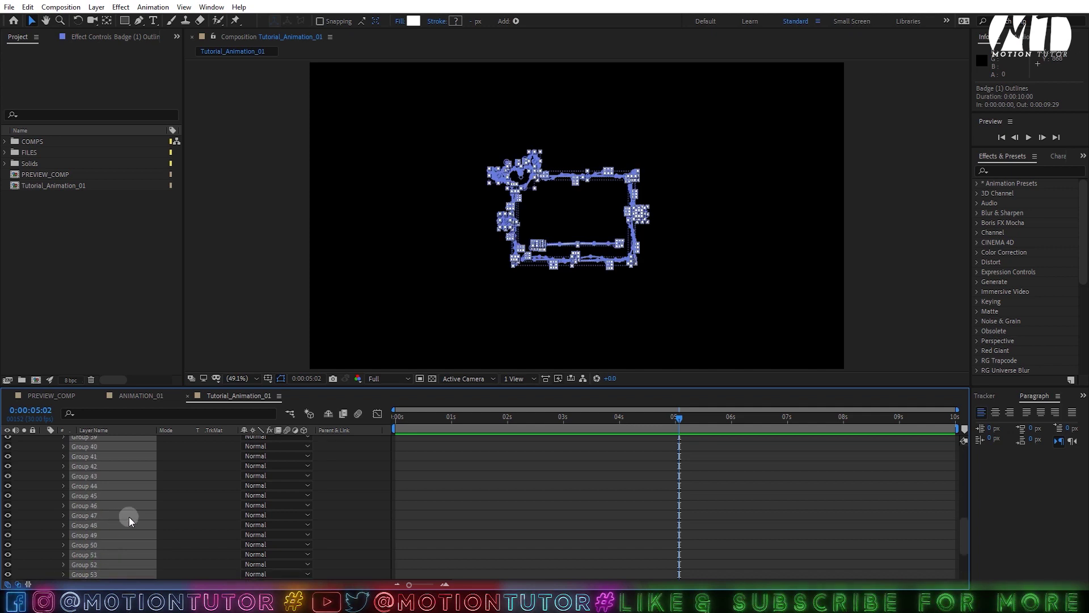
{"action": "scroll", "coordinate": [130, 515], "scroll_direction": "down", "scroll_amount": 3}
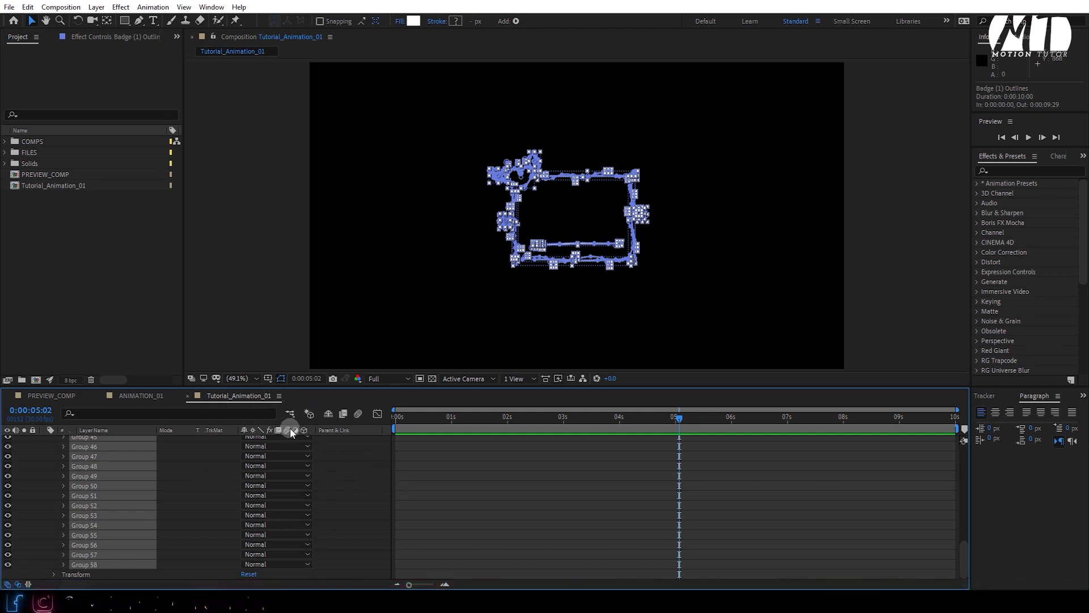
{"action": "left_click_drag", "start_coordinate": [434, 424], "coordinate": [404, 427]}
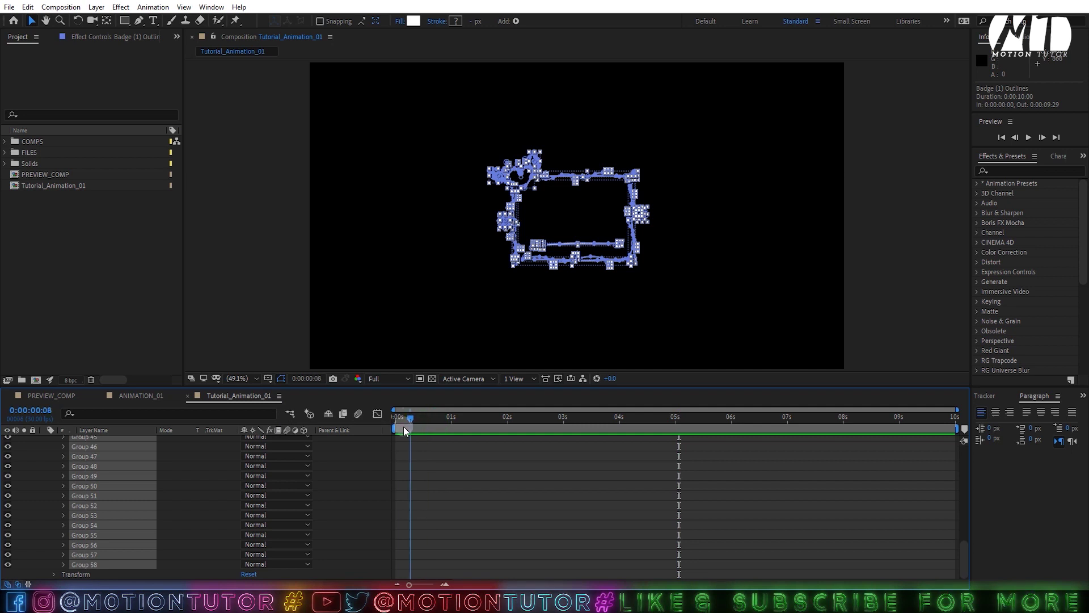
{"action": "scroll", "coordinate": [56, 485], "scroll_direction": "up", "scroll_amount": 5}
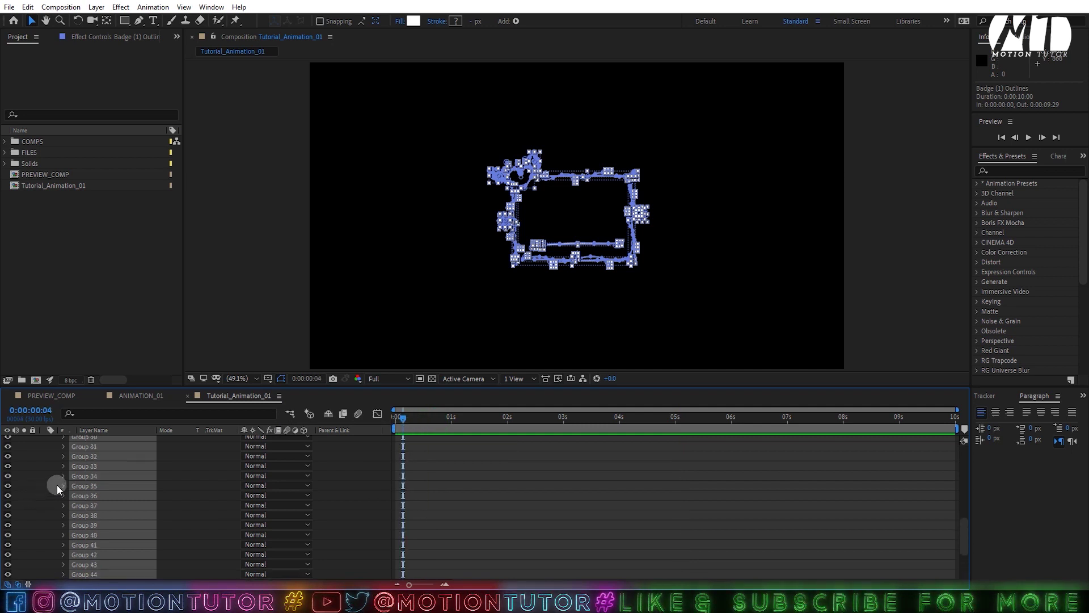
{"action": "scroll", "coordinate": [106, 472], "scroll_direction": "up", "scroll_amount": 6}
{"action": "left_click", "coordinate": [52, 468]}
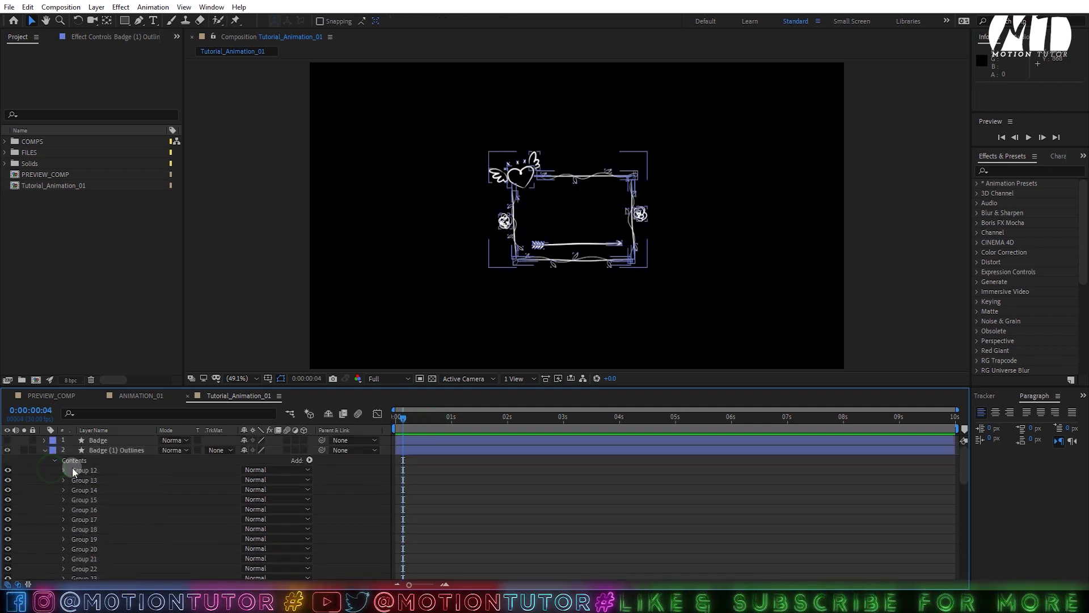
Step: Examine individual groups up close, including Group 12, Group 14 and the left flower, and collapse the Badge (1) Outlines layer
{"action": "left_click", "coordinate": [91, 470]}
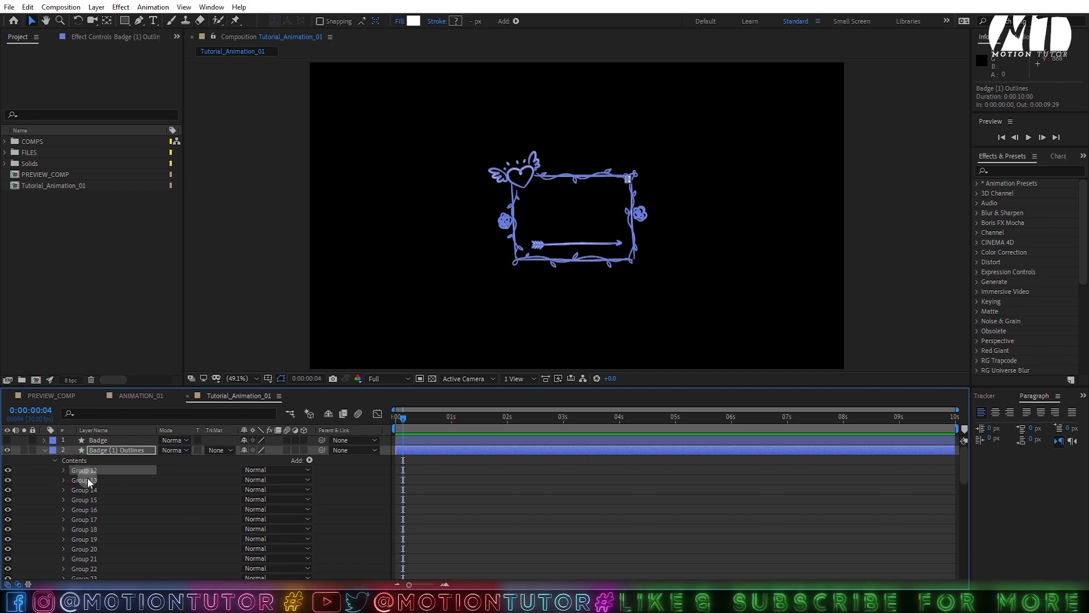
{"action": "scroll", "coordinate": [542, 161], "scroll_direction": "up", "scroll_amount": 6}
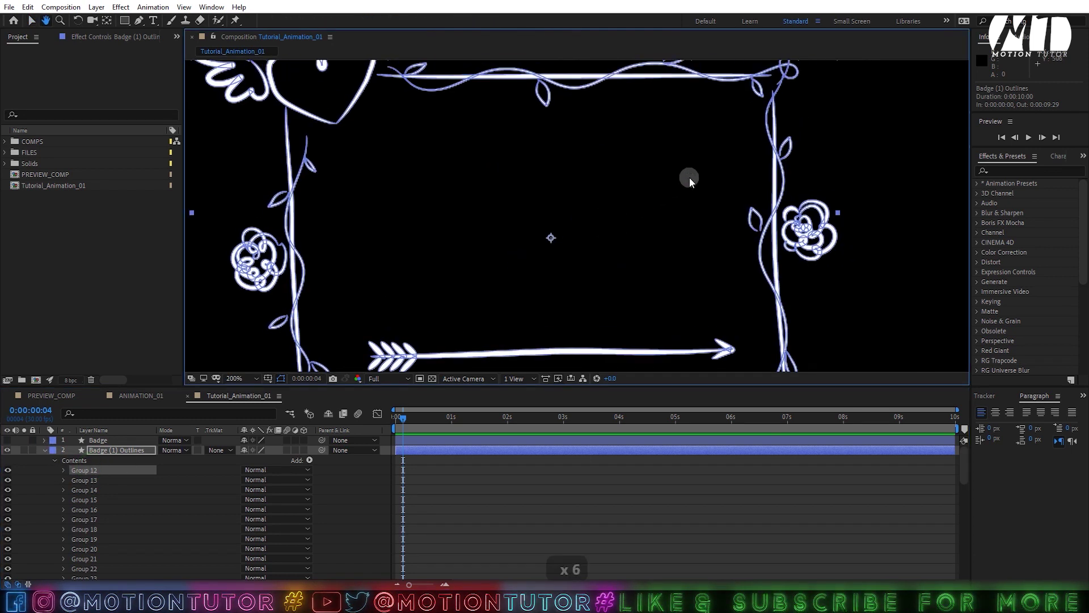
{"action": "key", "text": "v"}
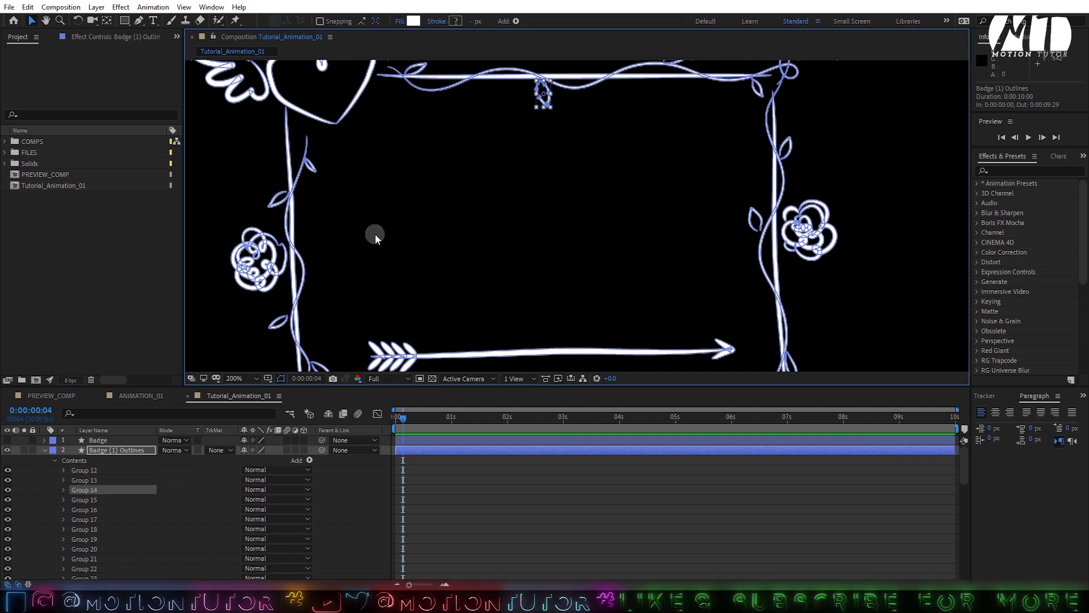
{"action": "left_click", "coordinate": [255, 243]}
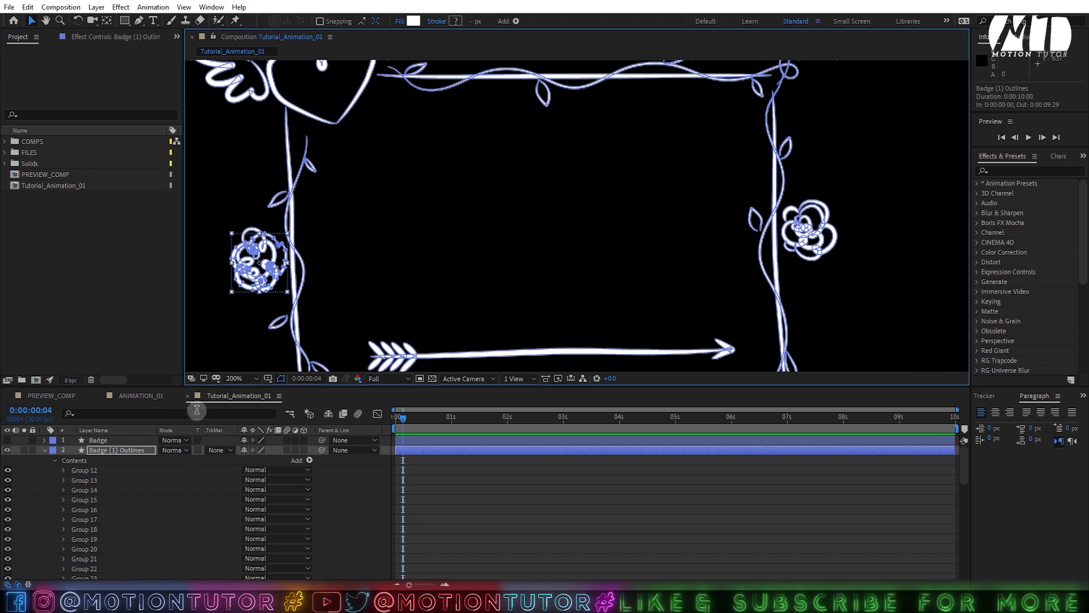
{"action": "left_click", "coordinate": [102, 452]}
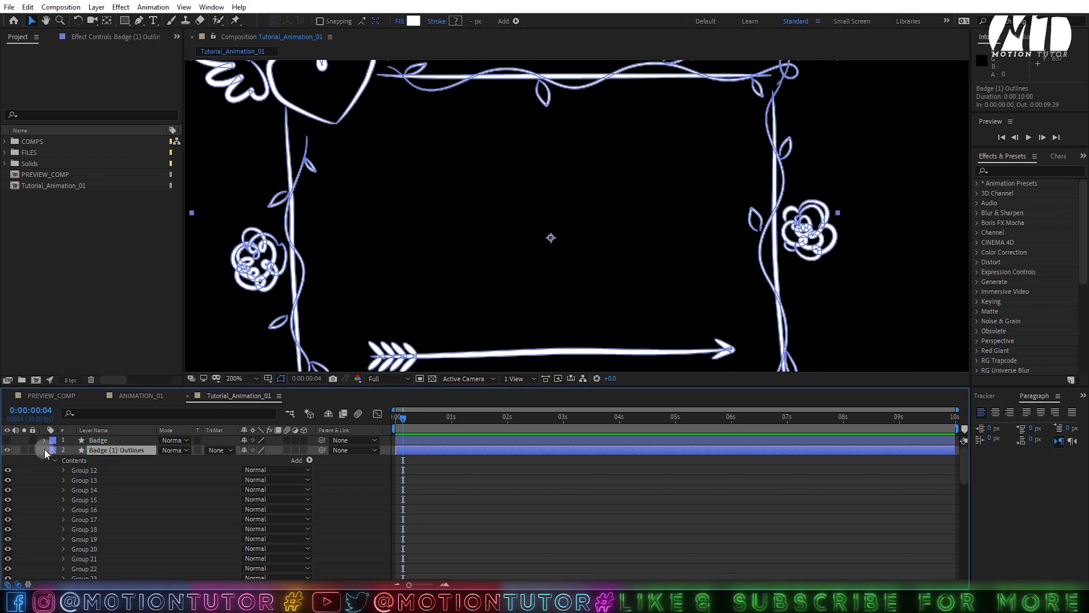
{"action": "left_click", "coordinate": [45, 449]}
Step: Play and scrub ANIMATION_01 to review how the frame lines, leaves and arrow draw on
{"action": "left_click", "coordinate": [152, 396]}
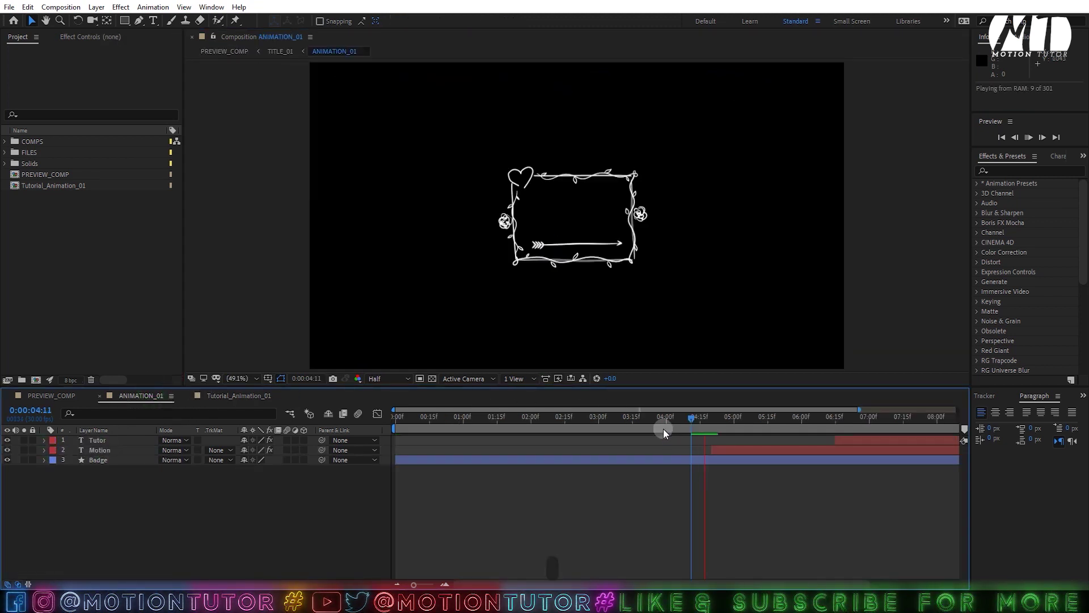
{"action": "mouse_move", "coordinate": [663, 428]}
{"action": "left_mouse_down"}
{"action": "mouse_move", "coordinate": [448, 441]}
{"action": "mouse_move", "coordinate": [515, 419]}
{"action": "mouse_move", "coordinate": [577, 418]}
{"action": "left_mouse_up"}
{"action": "left_click", "coordinate": [460, 416]}
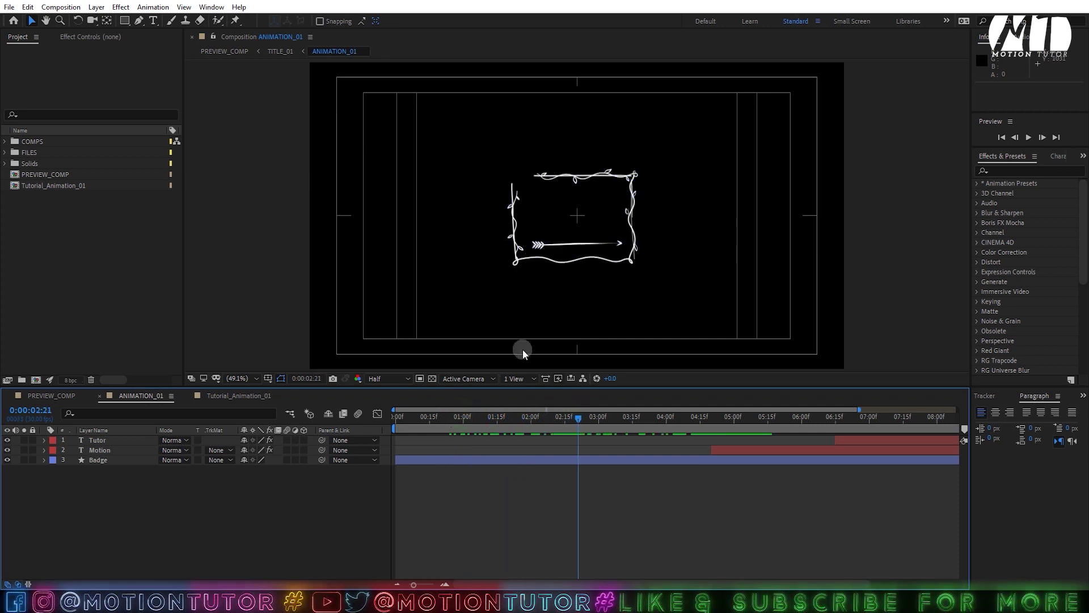
{"action": "left_click", "coordinate": [587, 245]}
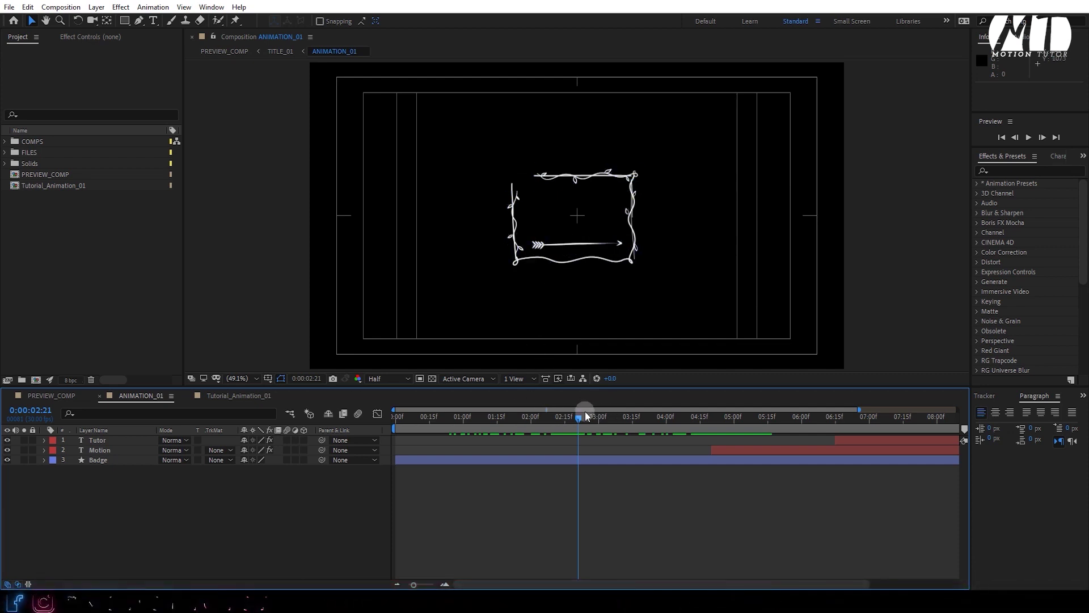
{"action": "left_click_drag", "start_coordinate": [592, 416], "coordinate": [484, 424]}
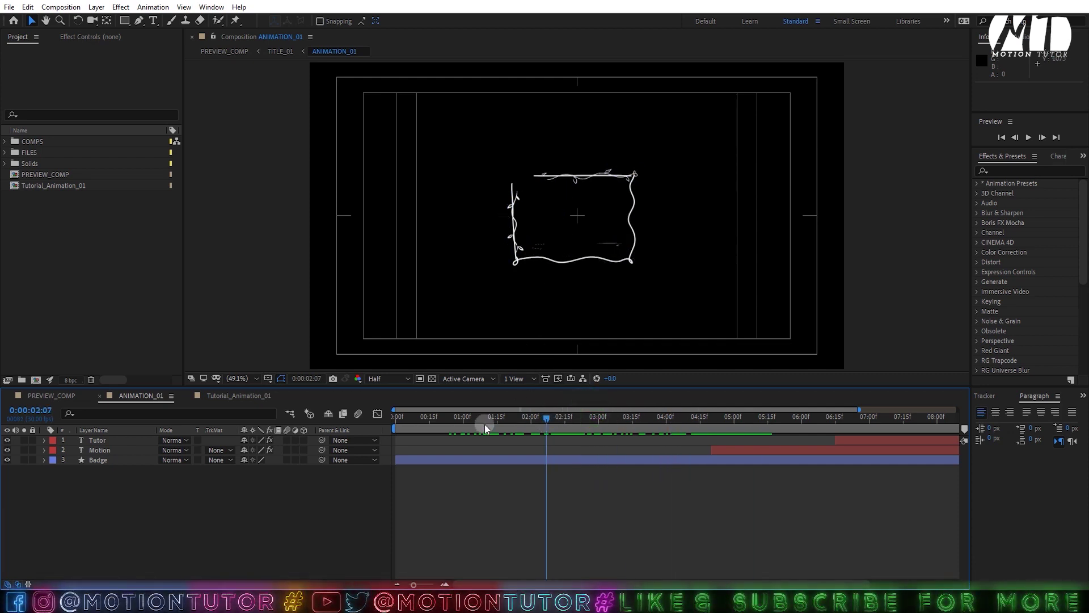
Step: In Tutorial_Animation_01, show Badge instead of Badge (1) Outlines and expand its contents to examine the named groups, starting with LEFT LINE
{"action": "left_click", "coordinate": [235, 395]}
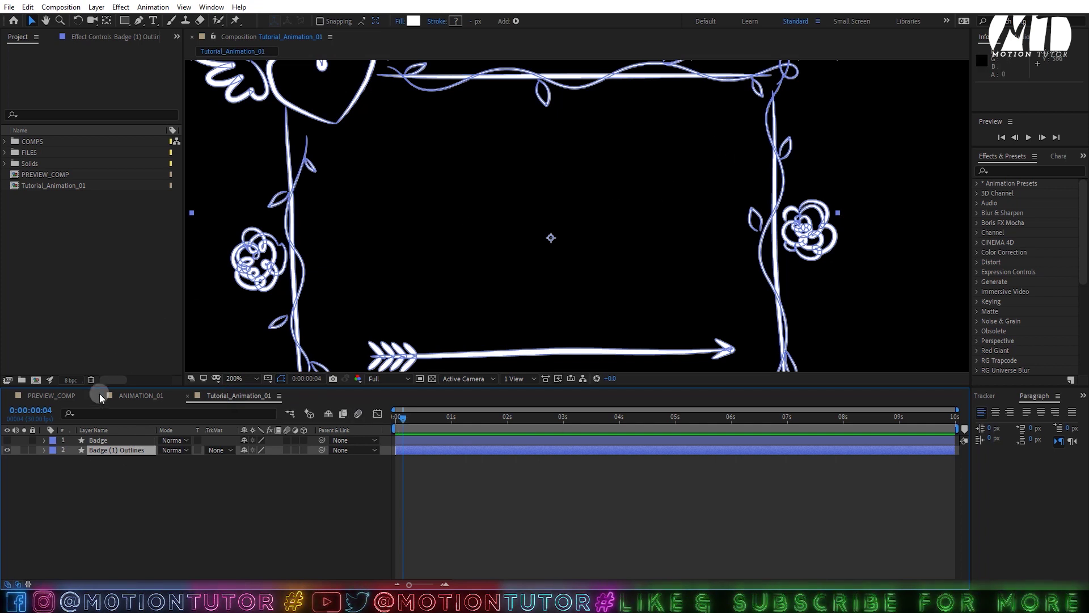
{"action": "left_click", "coordinate": [44, 450]}
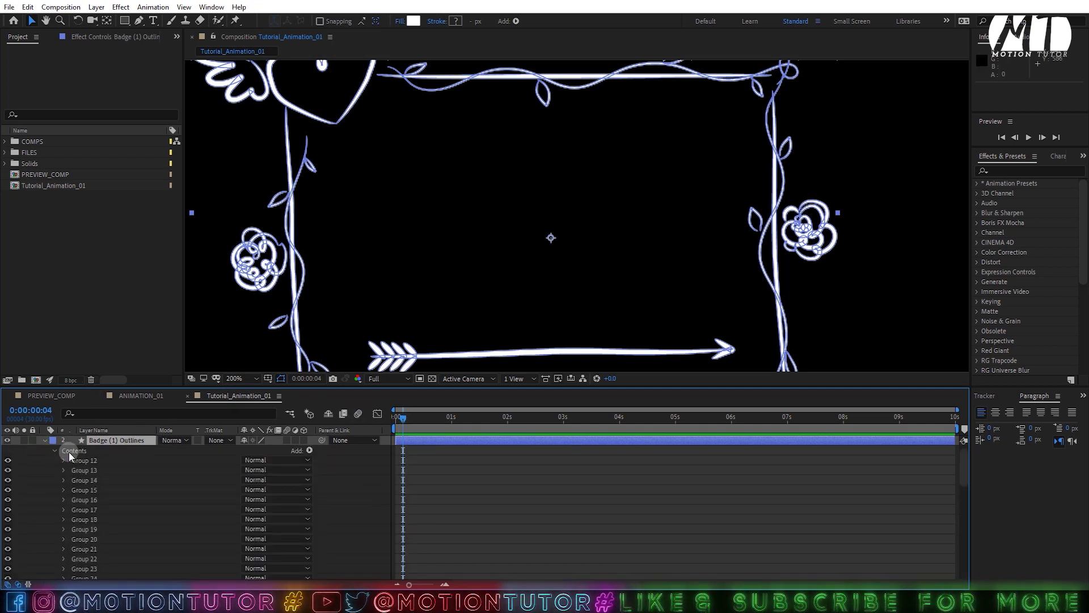
{"action": "left_click", "coordinate": [101, 441]}
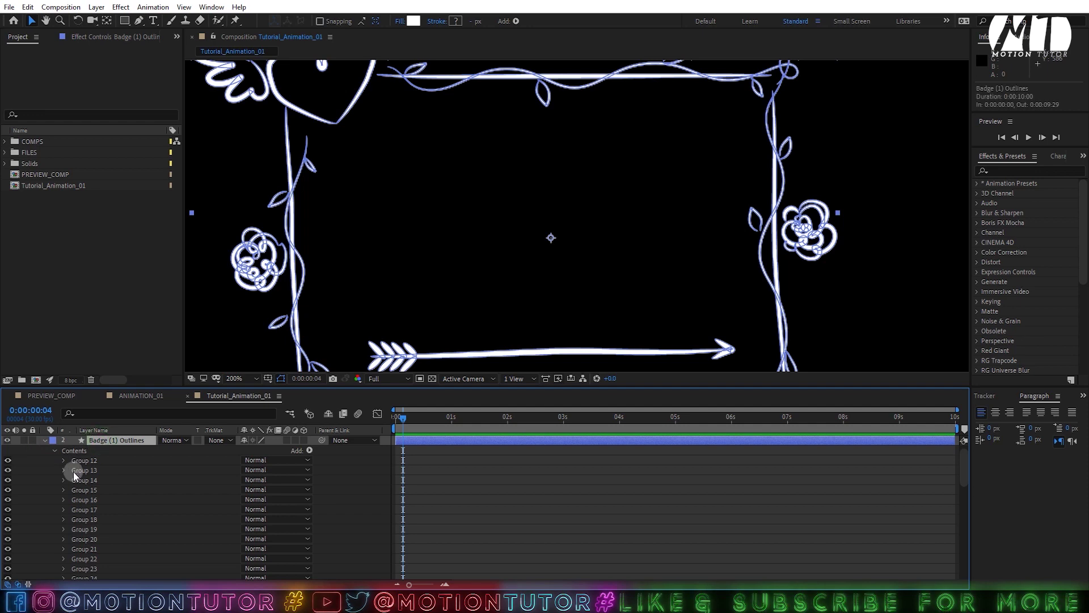
{"action": "left_click", "coordinate": [45, 440]}
{"action": "left_click", "coordinate": [7, 449]}
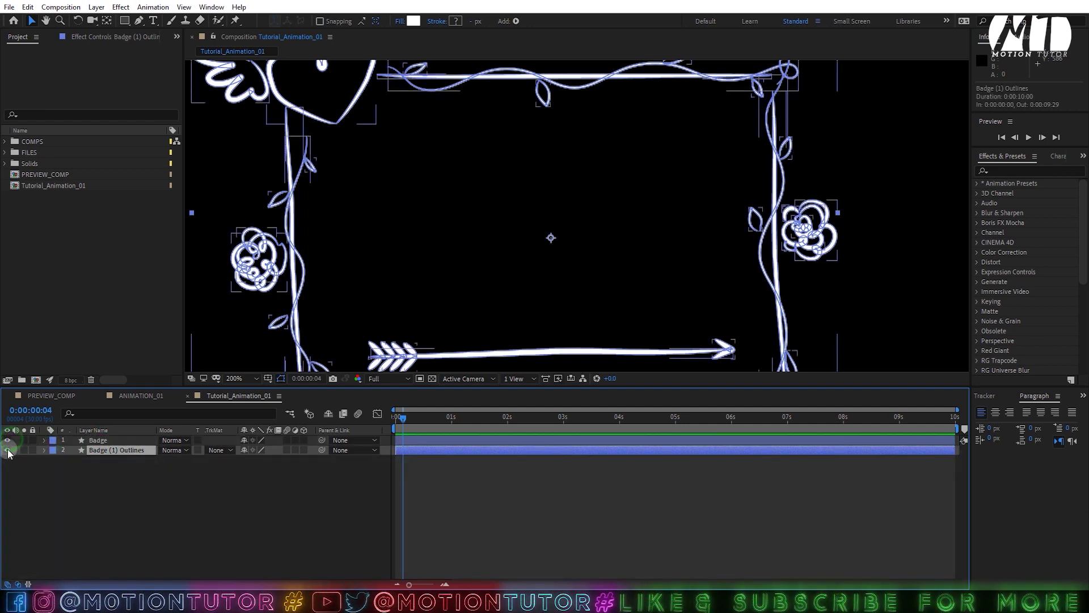
{"action": "left_click", "coordinate": [43, 441]}
{"action": "left_click", "coordinate": [54, 451]}
{"action": "left_click", "coordinate": [76, 453]}
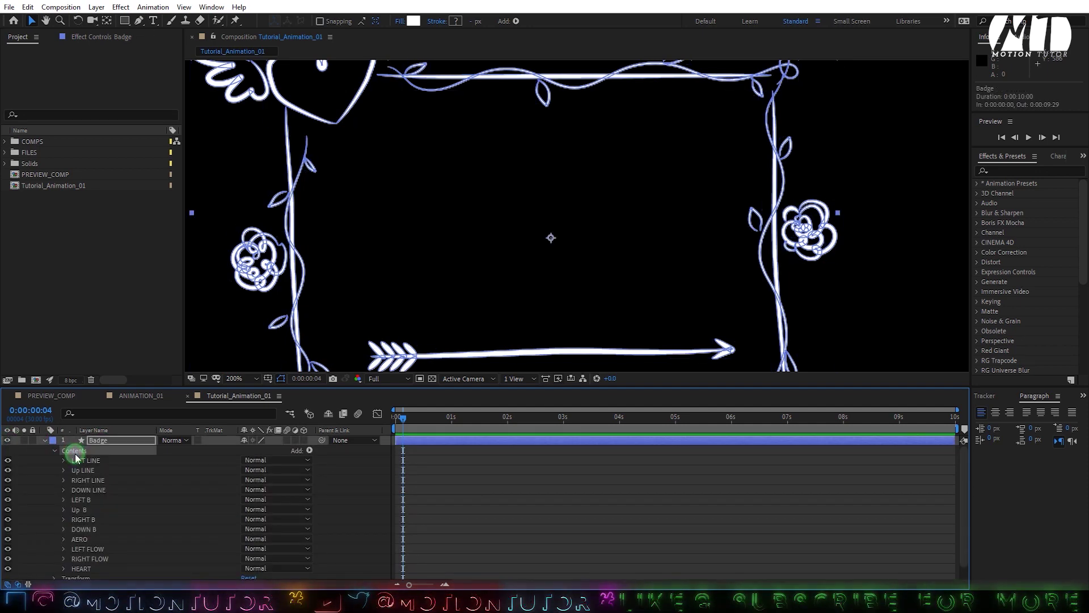
{"action": "left_click", "coordinate": [86, 461]}
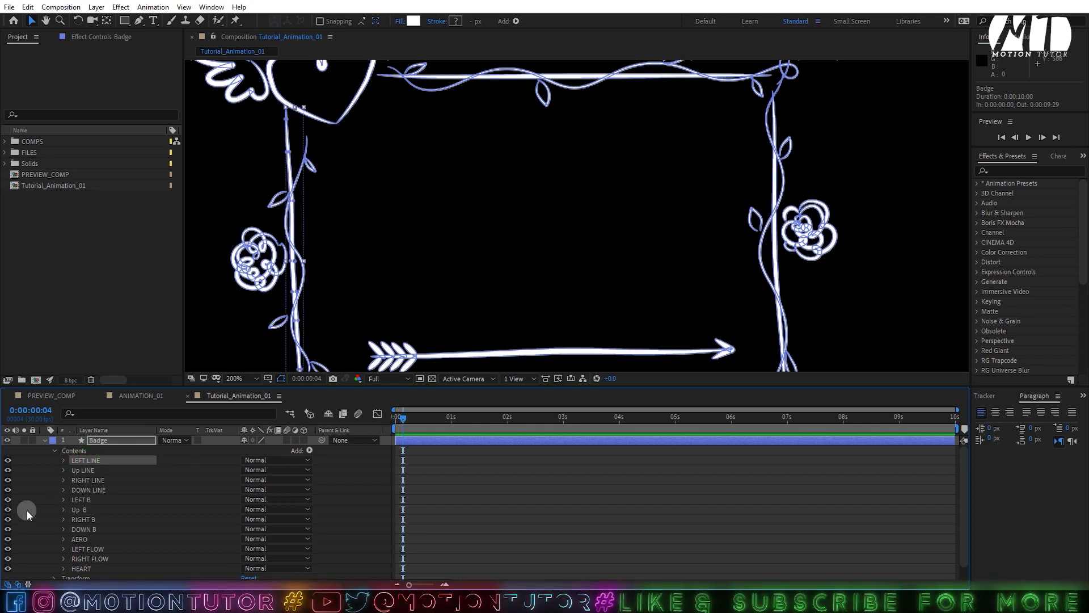
Step: Hide all groups in the Badge layer and reveal them in order from LEFT LINE to LEFT FLOW to check each part
{"action": "left_click_drag", "start_coordinate": [7, 460], "coordinate": [46, 559]}
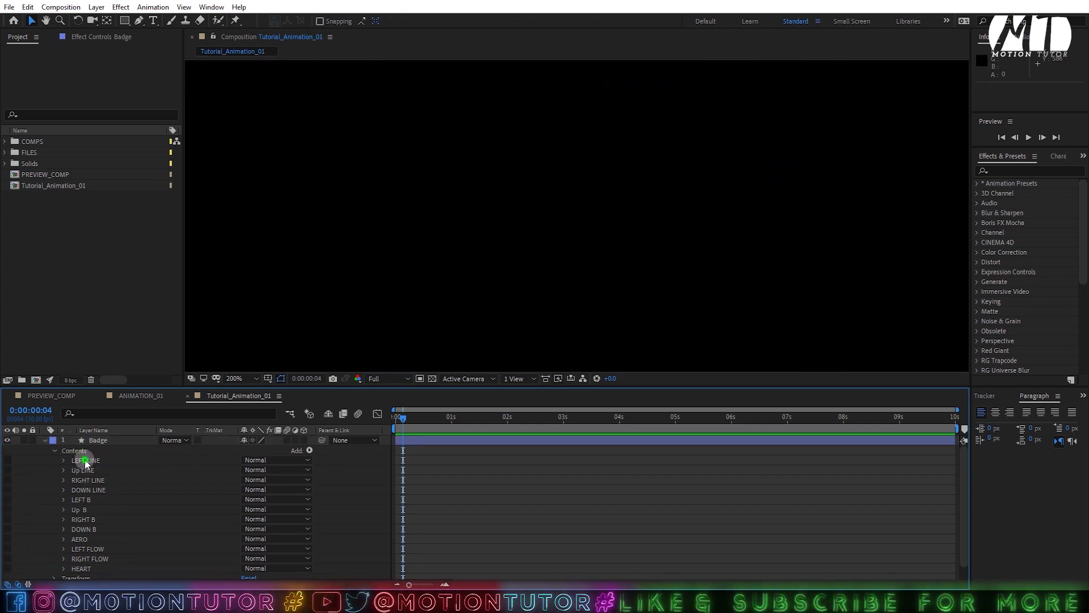
{"action": "scroll", "coordinate": [360, 248], "scroll_direction": "down", "scroll_amount": 3}
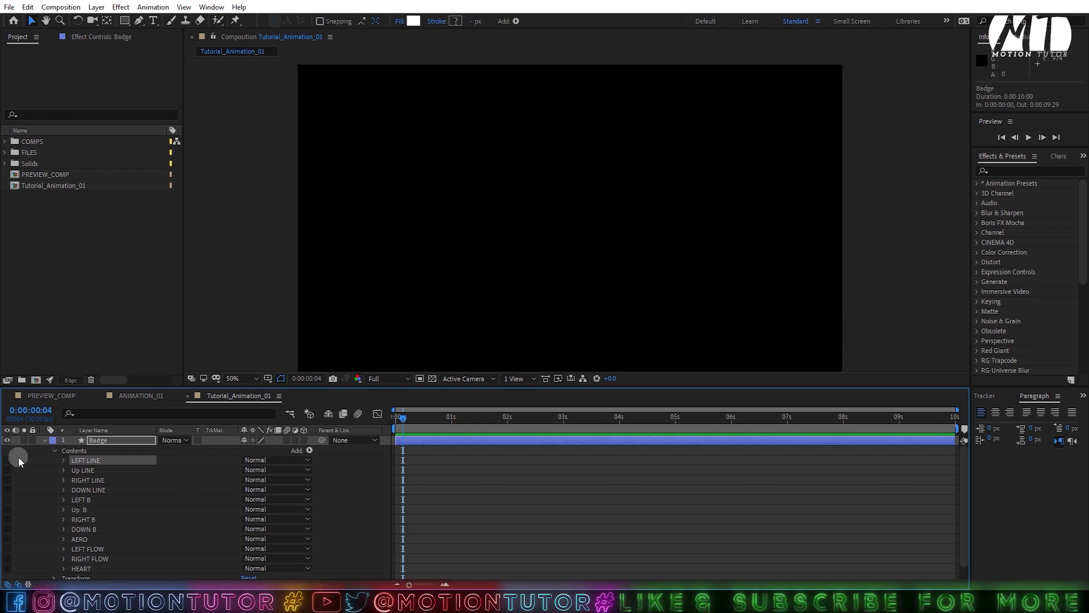
{"action": "left_click_drag", "start_coordinate": [7, 460], "coordinate": [8, 549]}
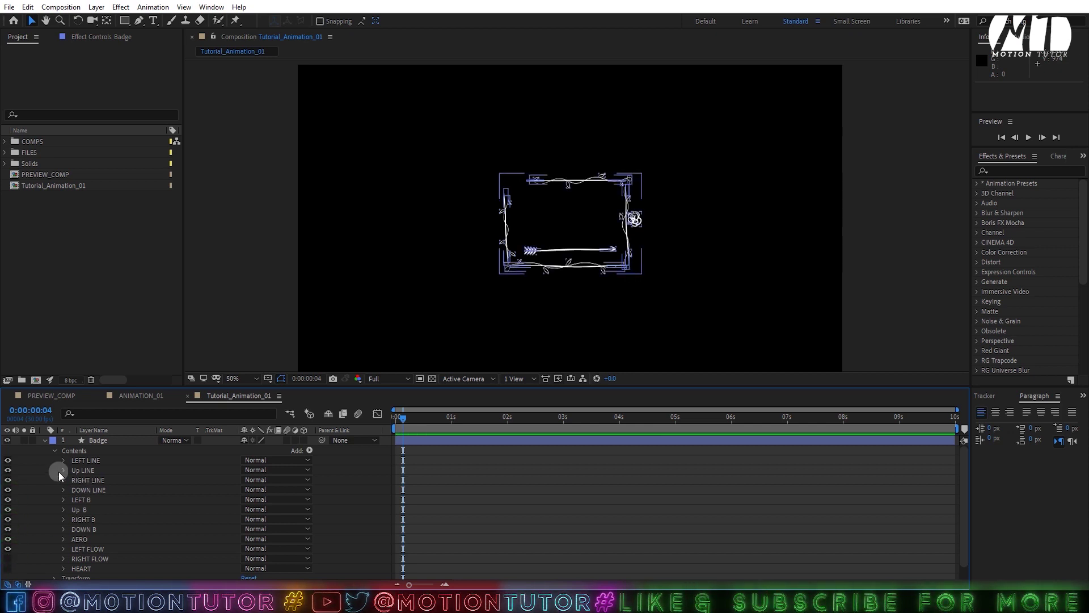
Step: Save the project and hide the Badge layer's groups again, leaving the layer collapsed
{"action": "key", "text": "ctrl+s"}
{"action": "left_click_drag", "start_coordinate": [8, 461], "coordinate": [7, 548]}
{"action": "left_click", "coordinate": [77, 461]}
{"action": "left_click", "coordinate": [78, 470]}
{"action": "left_click", "coordinate": [80, 481]}
{"action": "left_click", "coordinate": [77, 497]}
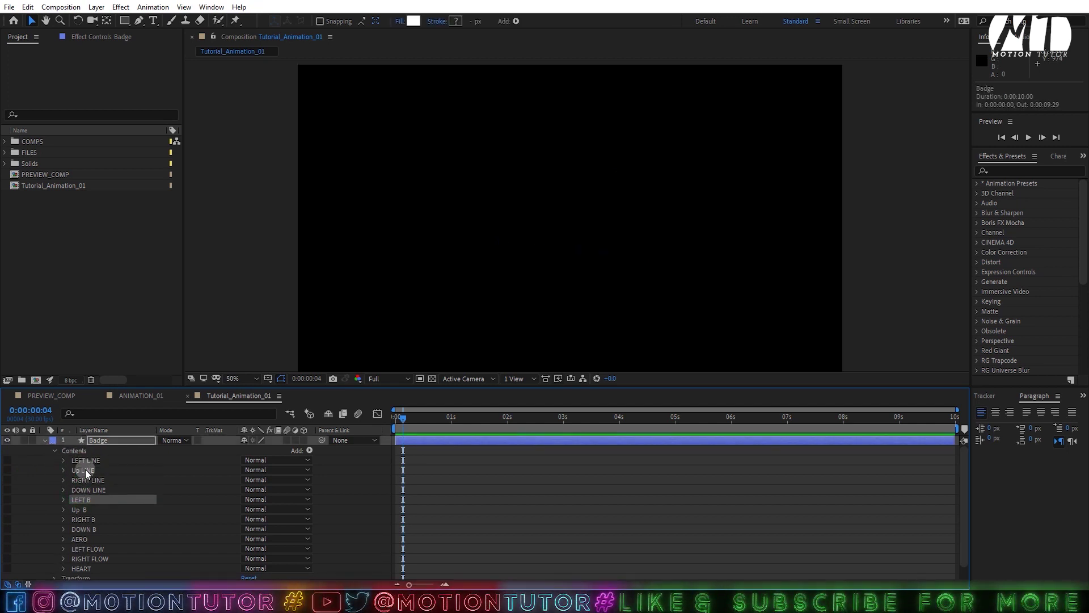
{"action": "left_click", "coordinate": [55, 450]}
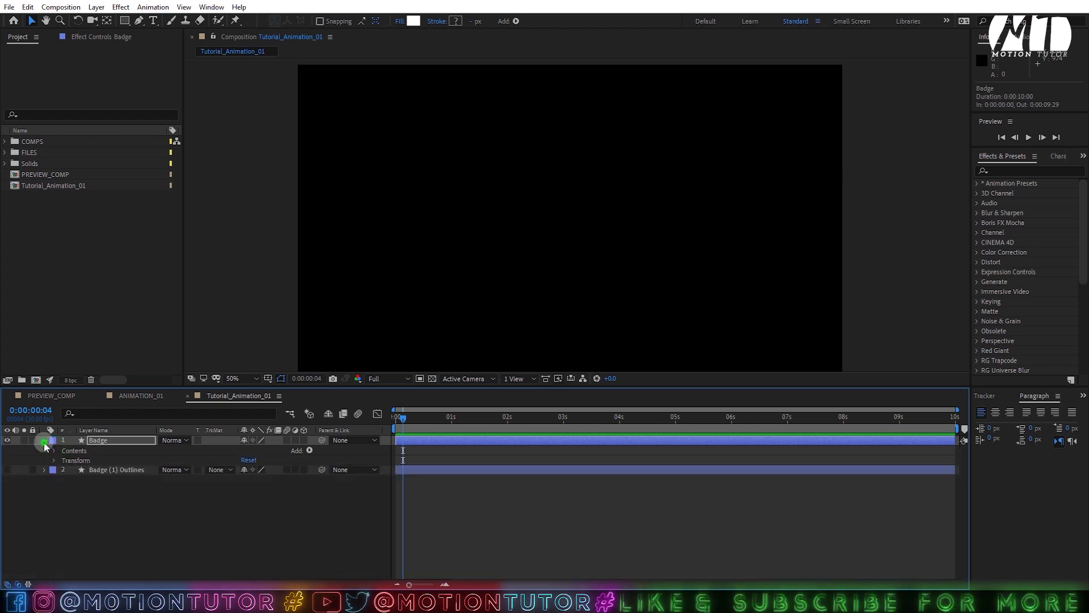
{"action": "left_click", "coordinate": [44, 440]}
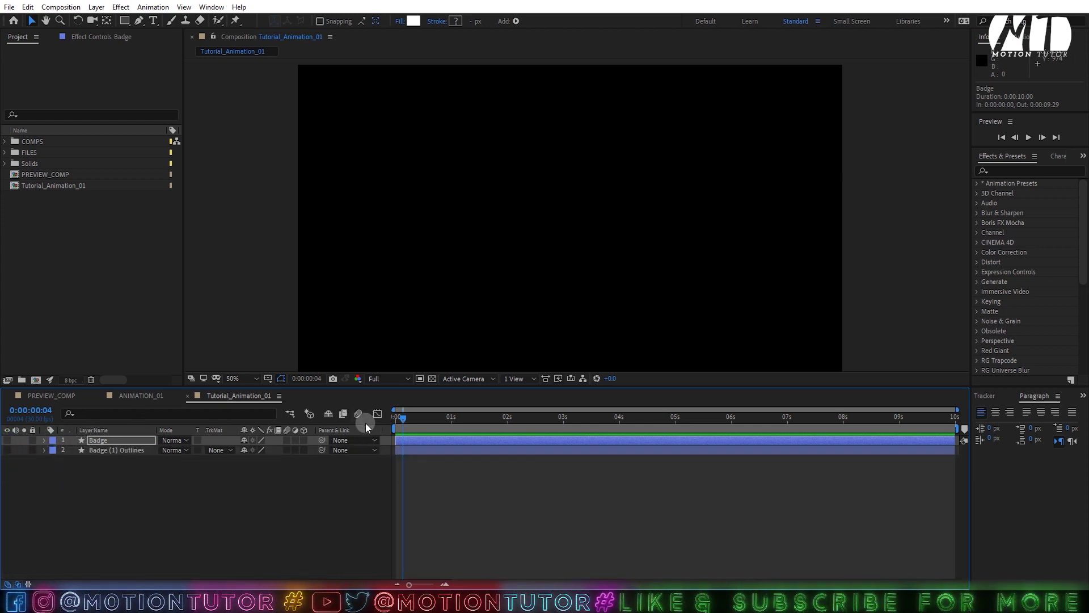
Step: Recheck the drawing order of the badge parts in ANIMATION_01 and return to Tutorial_Animation_01
{"action": "left_click", "coordinate": [137, 397]}
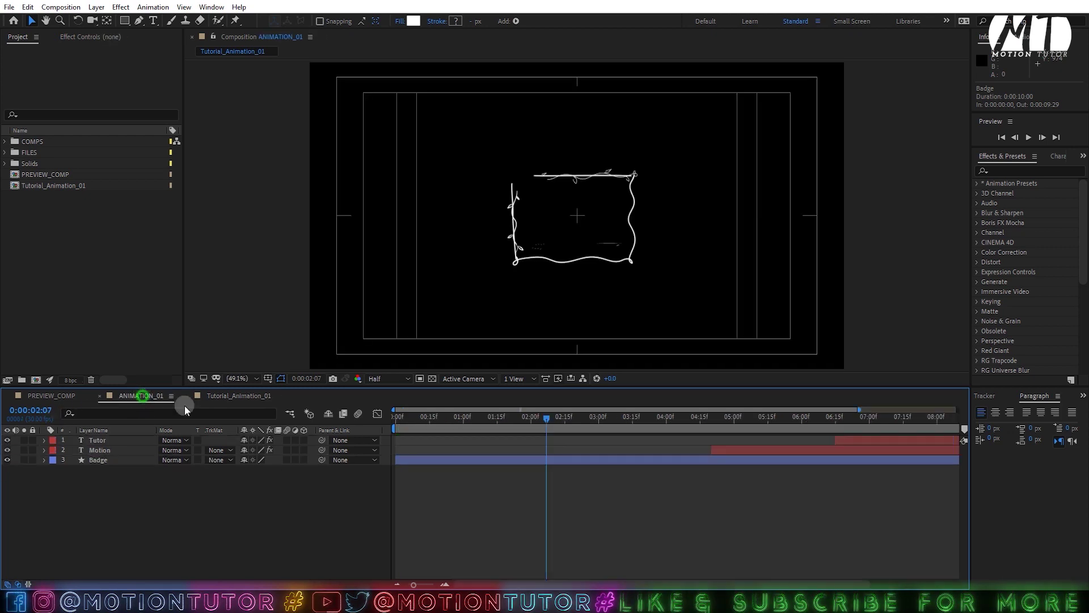
{"action": "mouse_move", "coordinate": [449, 417]}
{"action": "left_mouse_down"}
{"action": "mouse_move", "coordinate": [423, 422]}
{"action": "mouse_move", "coordinate": [583, 403]}
{"action": "mouse_move", "coordinate": [623, 413]}
{"action": "mouse_move", "coordinate": [556, 415]}
{"action": "left_mouse_up"}
{"action": "left_click", "coordinate": [213, 396]}
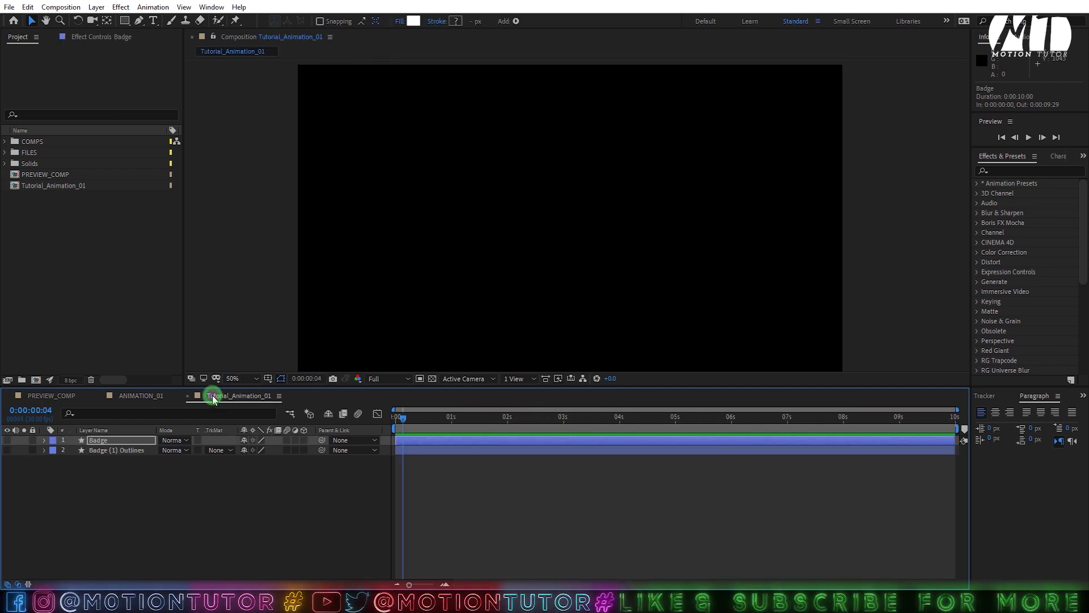
Step: Keep the Badge layer hidden, make Badge (1) Outlines visible and select it
{"action": "left_click", "coordinate": [7, 441]}
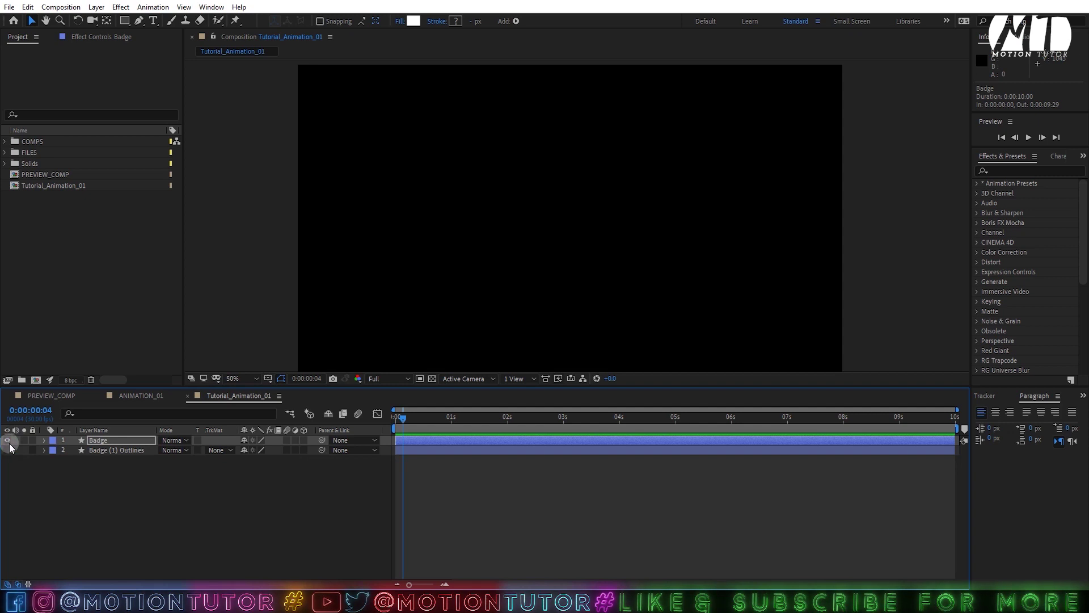
{"action": "left_click", "coordinate": [8, 440]}
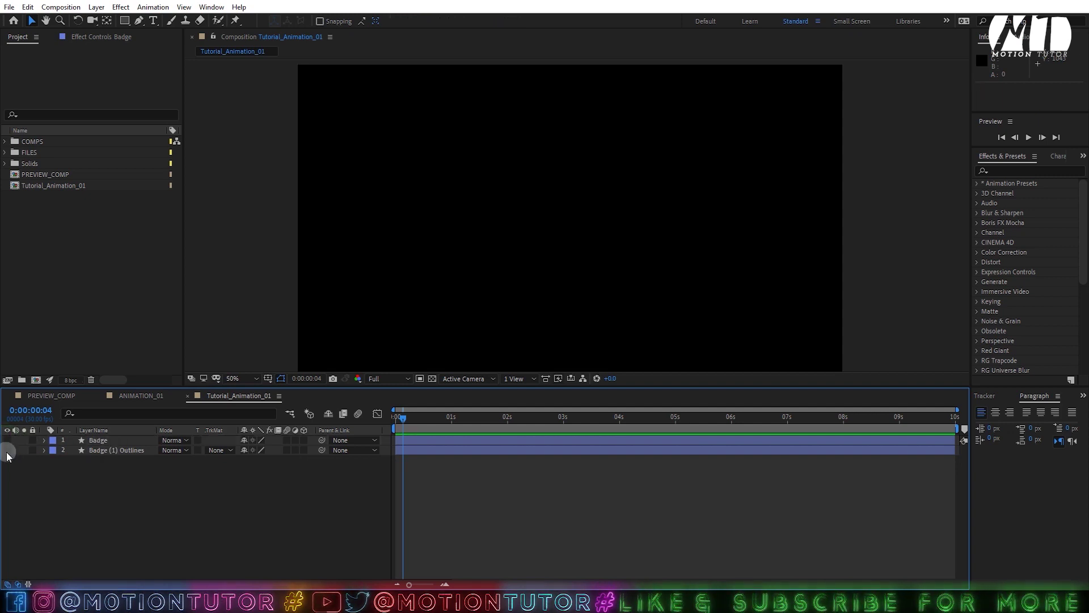
{"action": "left_click", "coordinate": [8, 450]}
{"action": "left_click", "coordinate": [107, 451]}
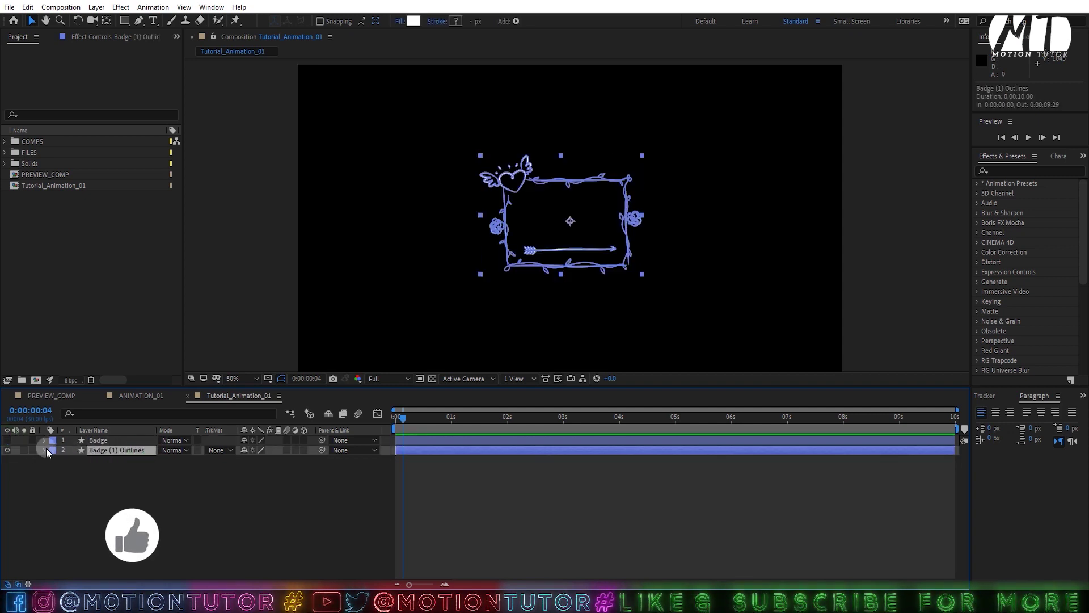
Step: In Badge (1) Outlines, combine Group 12 through Group 15 into a new group and rename it adasd
{"action": "left_click", "coordinate": [44, 450]}
{"action": "scroll", "coordinate": [63, 459], "scroll_direction": "down", "scroll_amount": 1}
{"action": "left_click", "coordinate": [83, 460]}
{"action": "scroll", "coordinate": [564, 241], "scroll_direction": "up", "scroll_amount": 2}
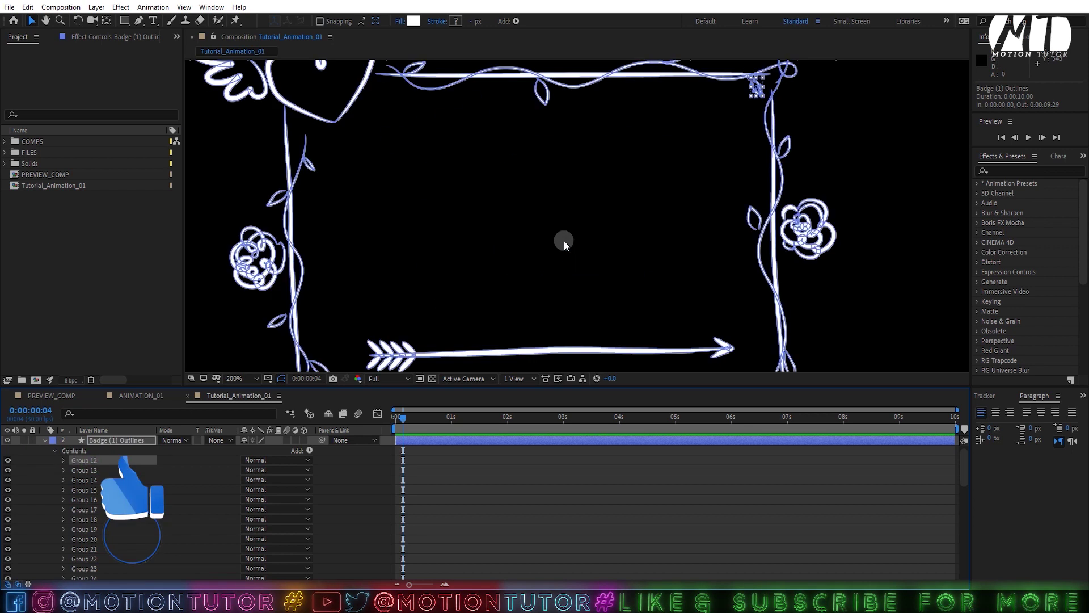
{"action": "key", "text": "comma"}
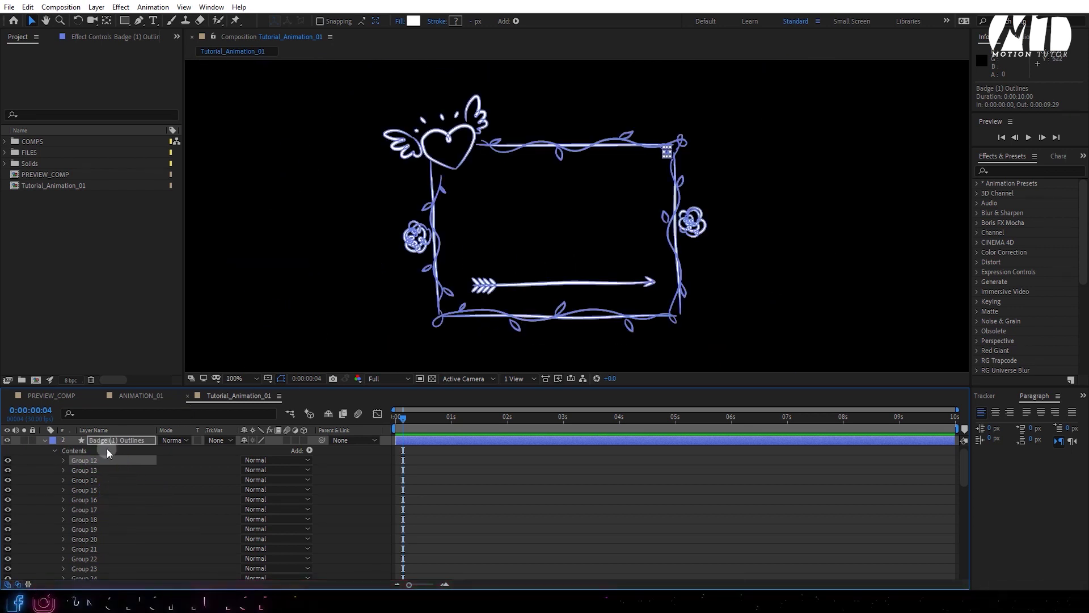
{"action": "left_click", "coordinate": [85, 500], "text": "shift"}
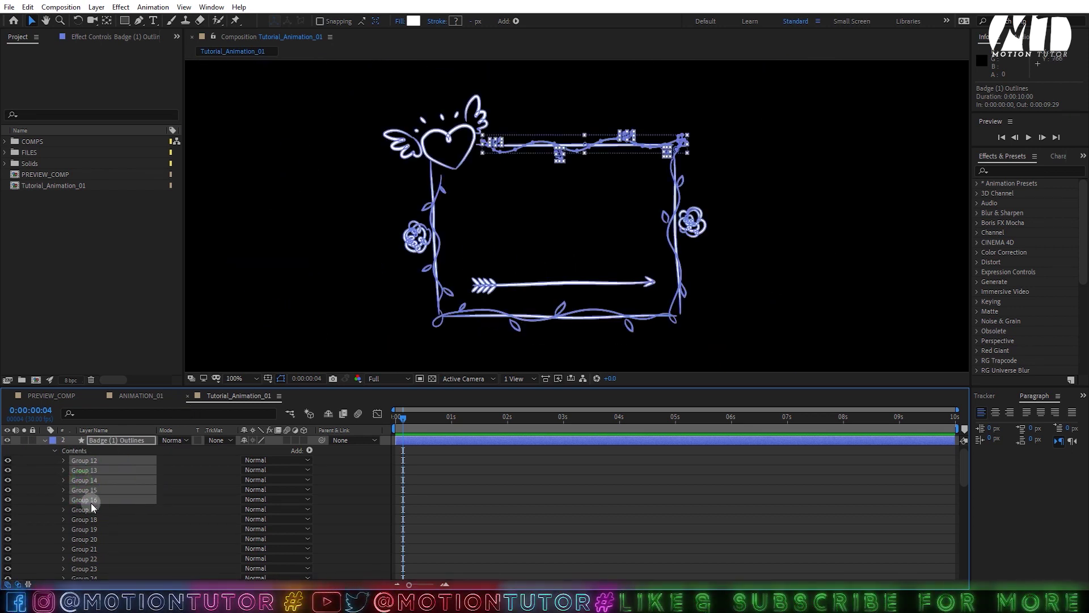
{"action": "left_click", "coordinate": [90, 499], "text": "ctrl"}
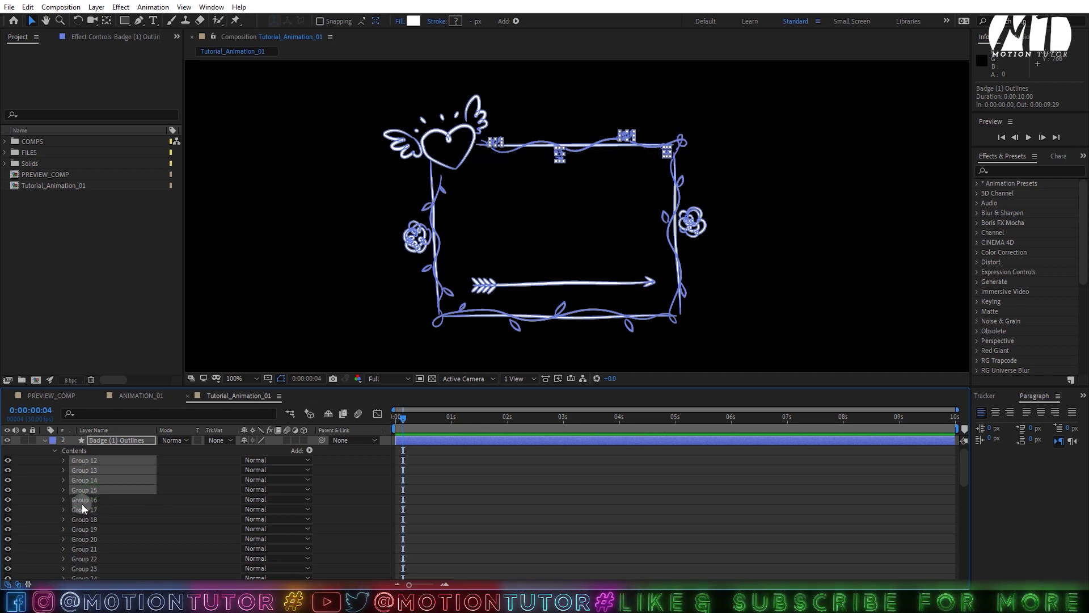
{"action": "key", "text": "ctrl+g"}
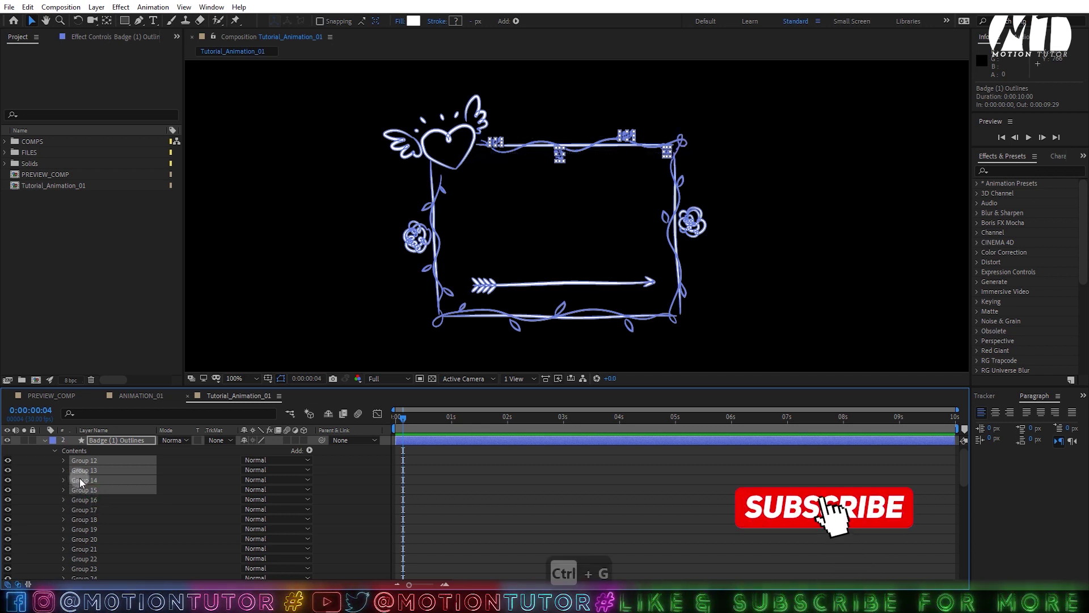
{"action": "key", "text": "Return"}
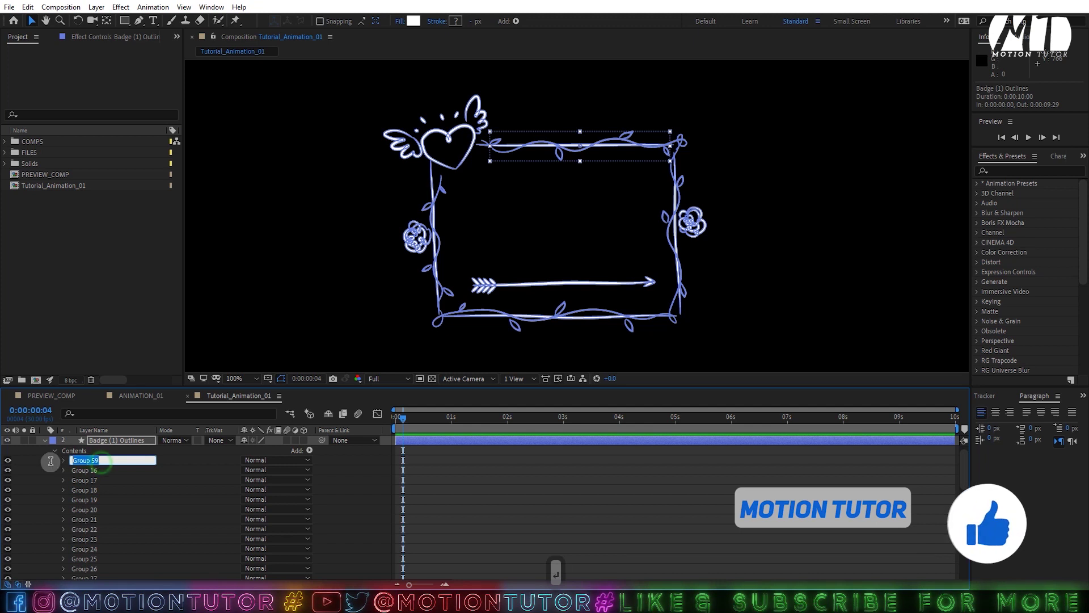
{"action": "type", "text": "adasd"}
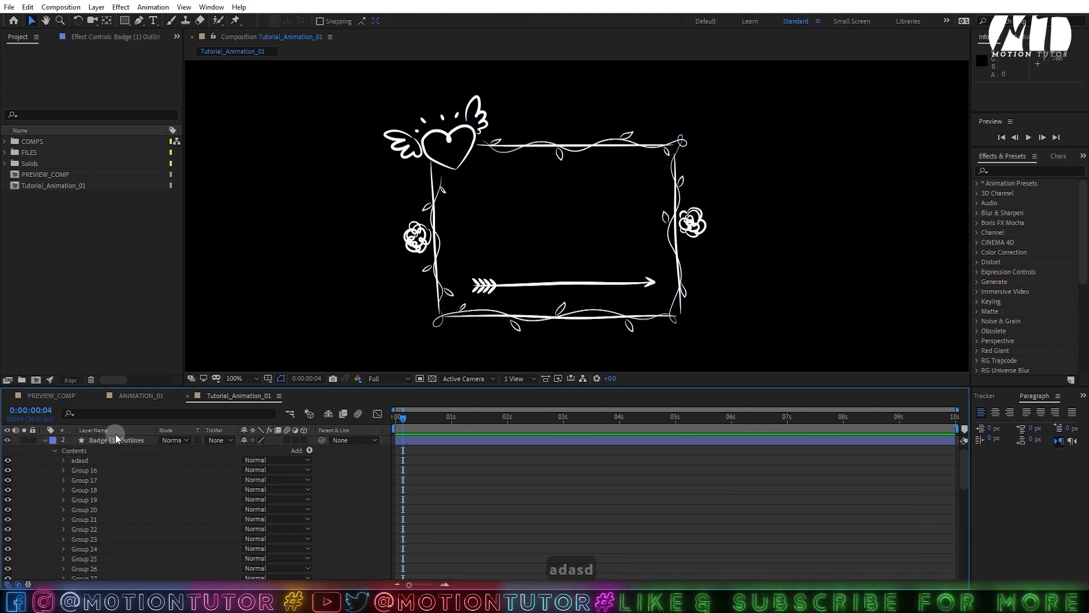
Step: Toggle the visibility of the adasd group to check which shapes it contains, leaving it hidden
{"action": "left_click", "coordinate": [75, 461]}
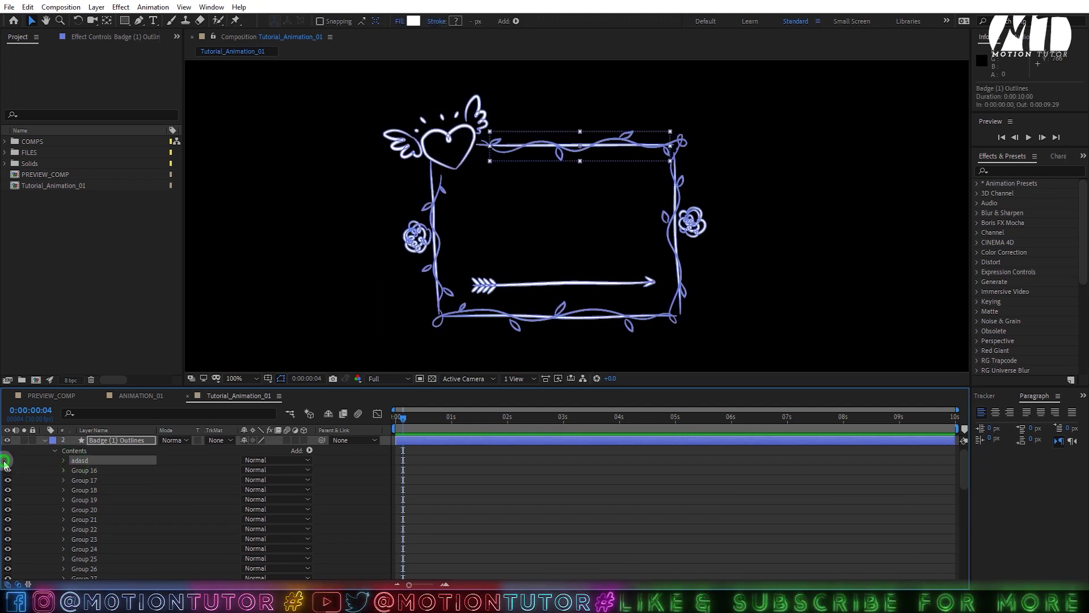
{"action": "left_click", "coordinate": [7, 460]}
{"action": "left_click", "coordinate": [7, 461]}
{"action": "left_click", "coordinate": [7, 461]}
Step: Save the project and delete the Badge (1) Outlines layer
{"action": "key", "text": "ctrl+s"}
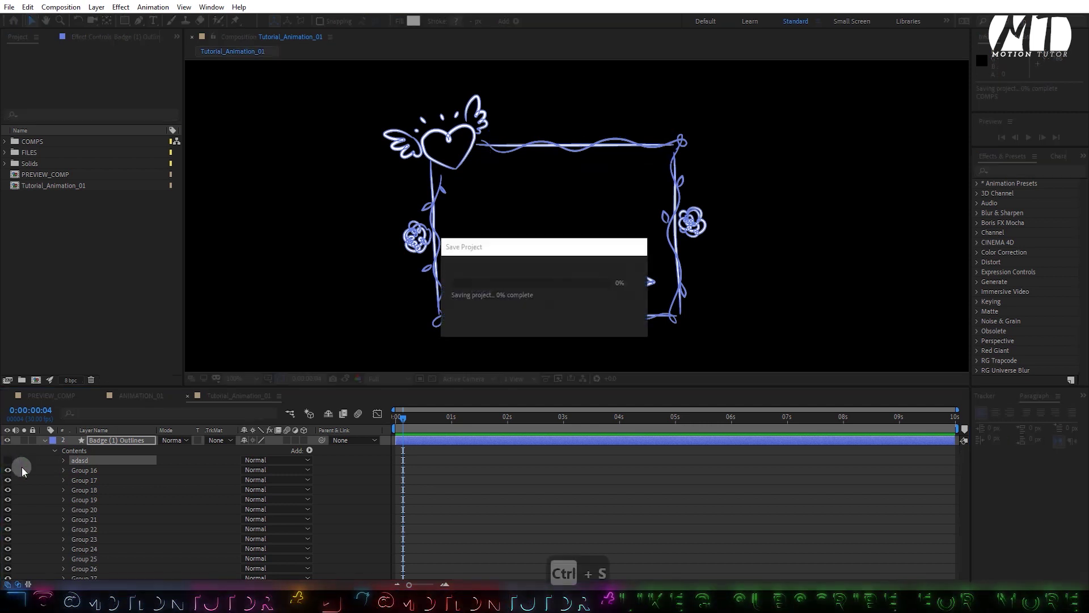
{"action": "left_click", "coordinate": [81, 437]}
{"action": "key", "text": "Delete"}
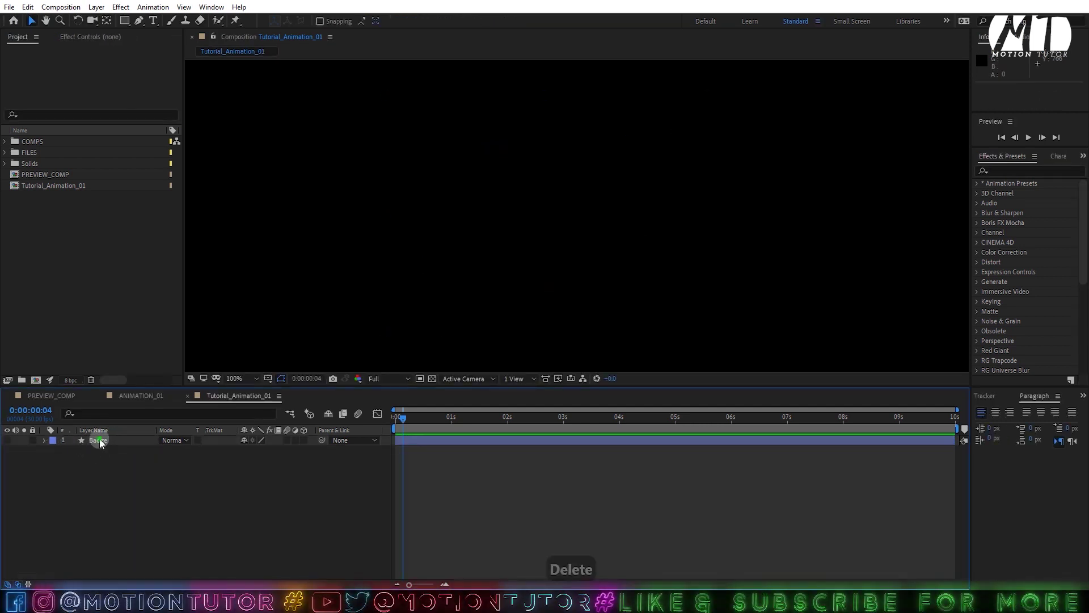
Step: Make the Badge layer visible, fit the composition in the viewer and expand the layer's contents
{"action": "left_click", "coordinate": [99, 440]}
{"action": "left_click", "coordinate": [43, 440]}
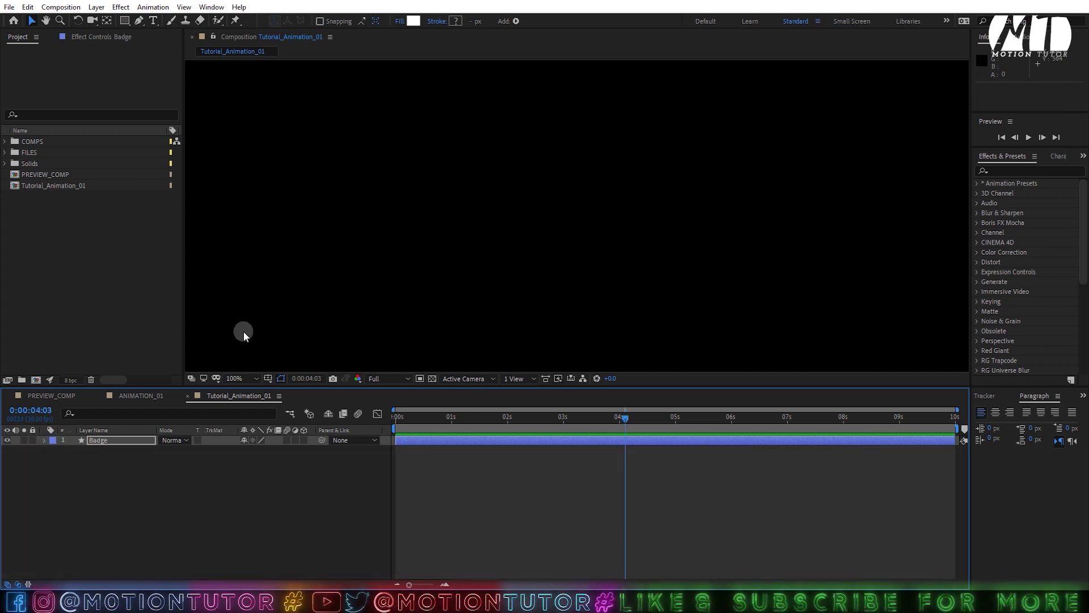
{"action": "left_click", "coordinate": [241, 379]}
{"action": "left_click", "coordinate": [234, 182]}
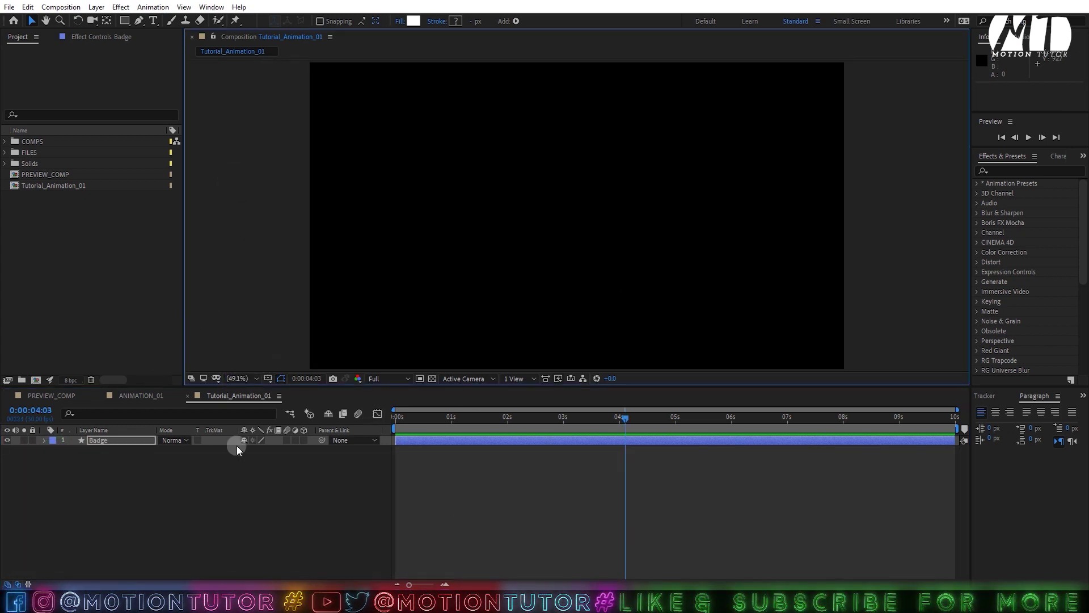
{"action": "left_click", "coordinate": [44, 440]}
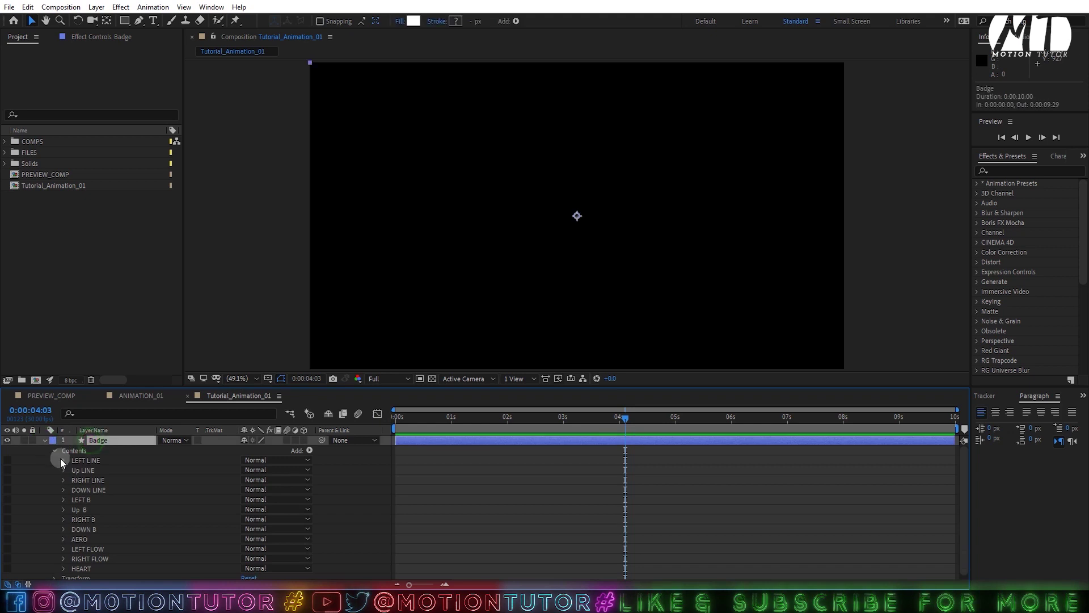
Step: Make the LEFT LINE, Up LINE, RIGHT LINE and DOWN LINE groups visible, keeping LEFT LINE selected
{"action": "left_click", "coordinate": [85, 460]}
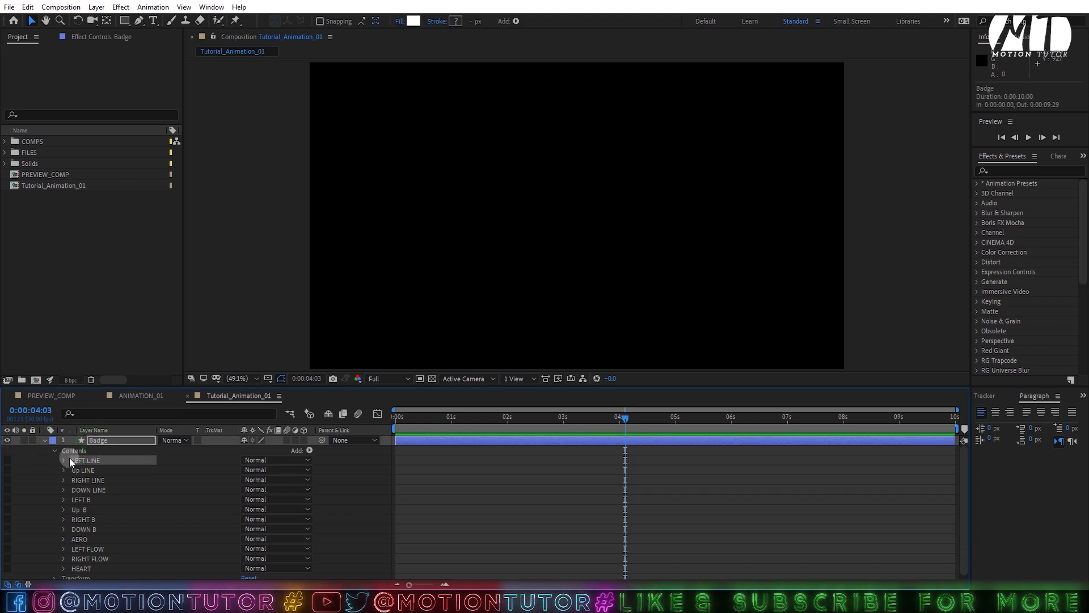
{"action": "left_click_drag", "start_coordinate": [8, 460], "coordinate": [8, 489]}
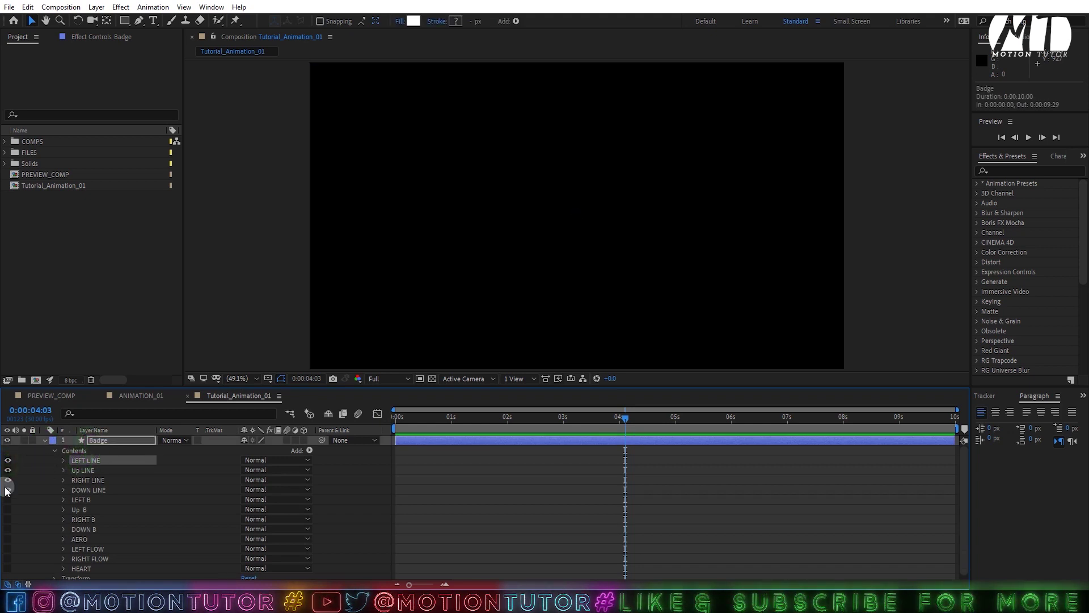
{"action": "scroll", "coordinate": [623, 188], "scroll_direction": "up", "scroll_amount": 1}
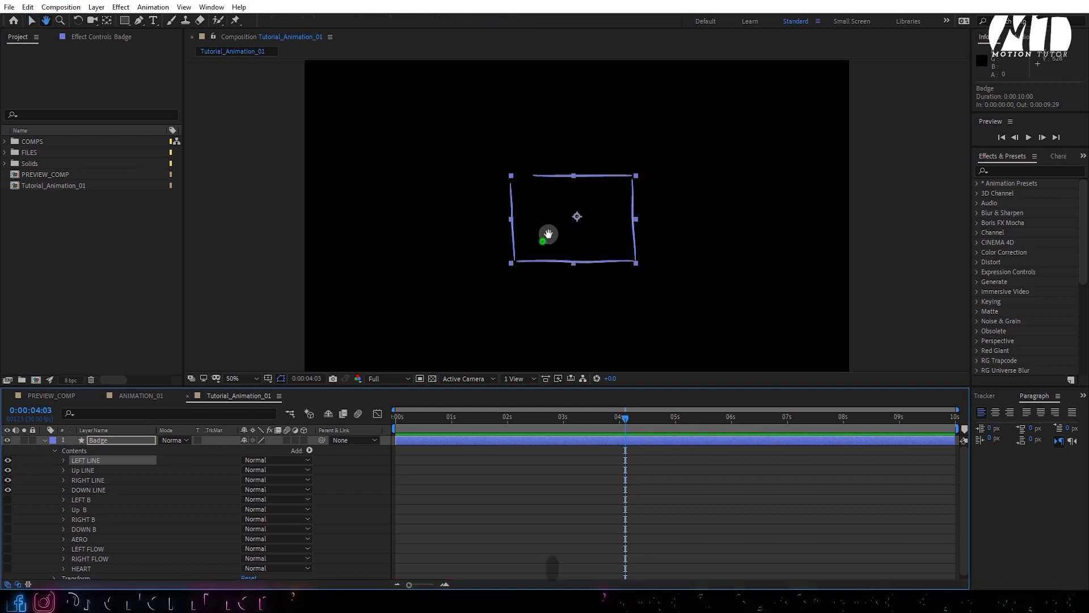
{"action": "left_click_drag", "start_coordinate": [548, 234], "coordinate": [562, 211]}
{"action": "scroll", "coordinate": [508, 221], "scroll_direction": "up", "scroll_amount": 2}
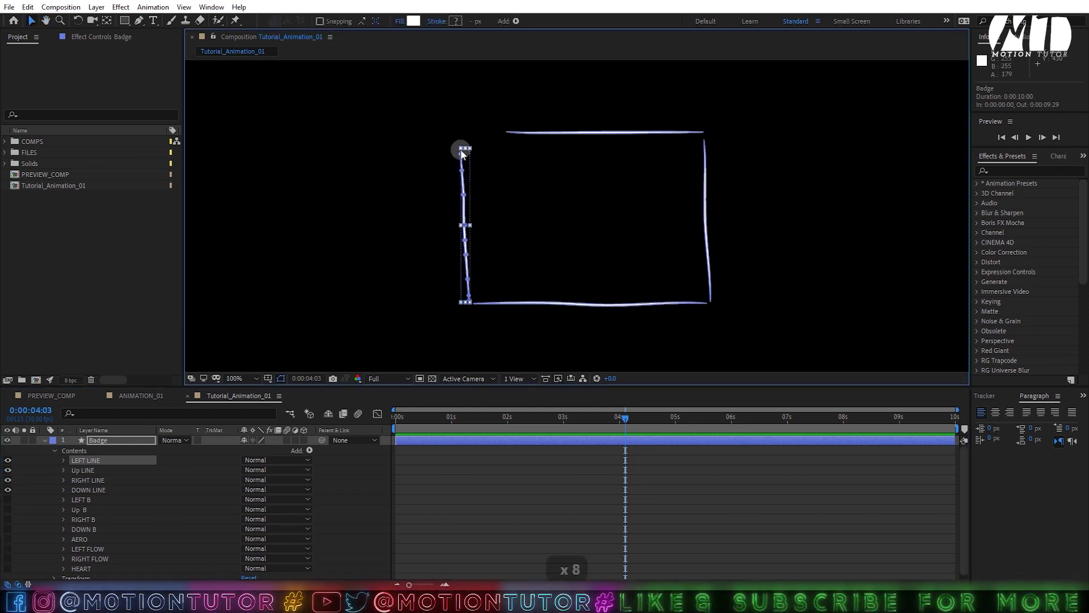
{"action": "scroll", "coordinate": [465, 227], "scroll_direction": "up", "scroll_amount": 2}
{"action": "left_click_drag", "start_coordinate": [518, 274], "coordinate": [627, 178]}
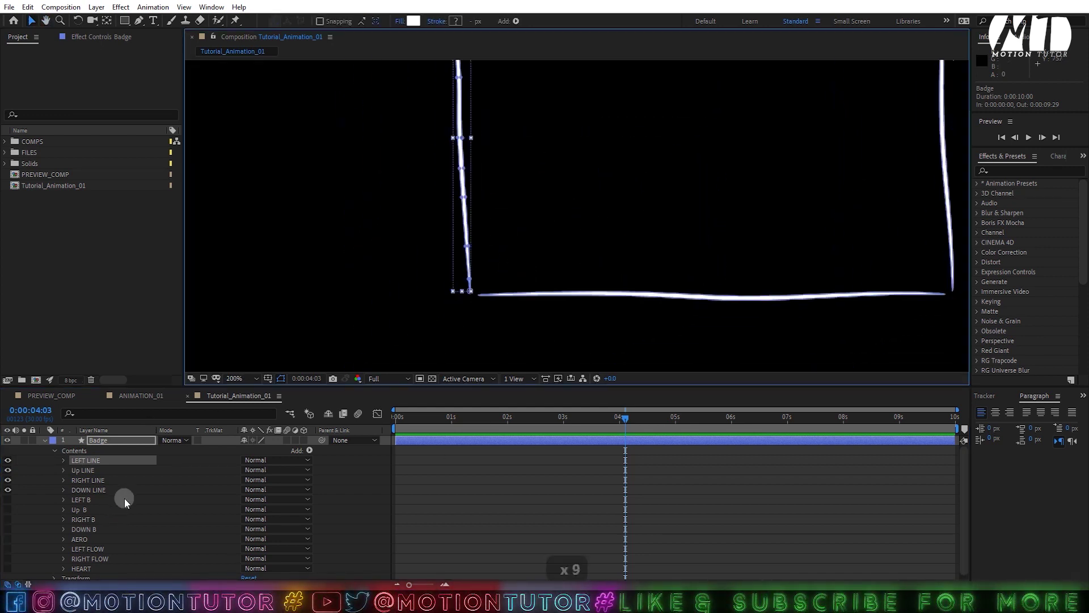
Step: Add Trim Paths to the LEFT LINE group of the Badge layer
{"action": "left_click", "coordinate": [316, 448]}
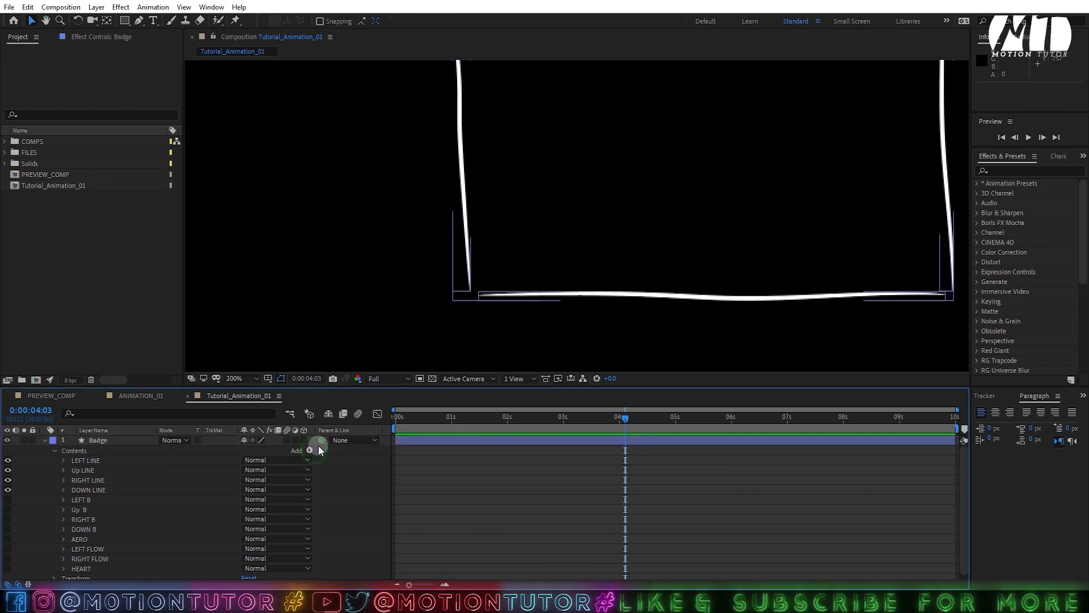
{"action": "left_click", "coordinate": [309, 450]}
{"action": "left_click", "coordinate": [100, 460]}
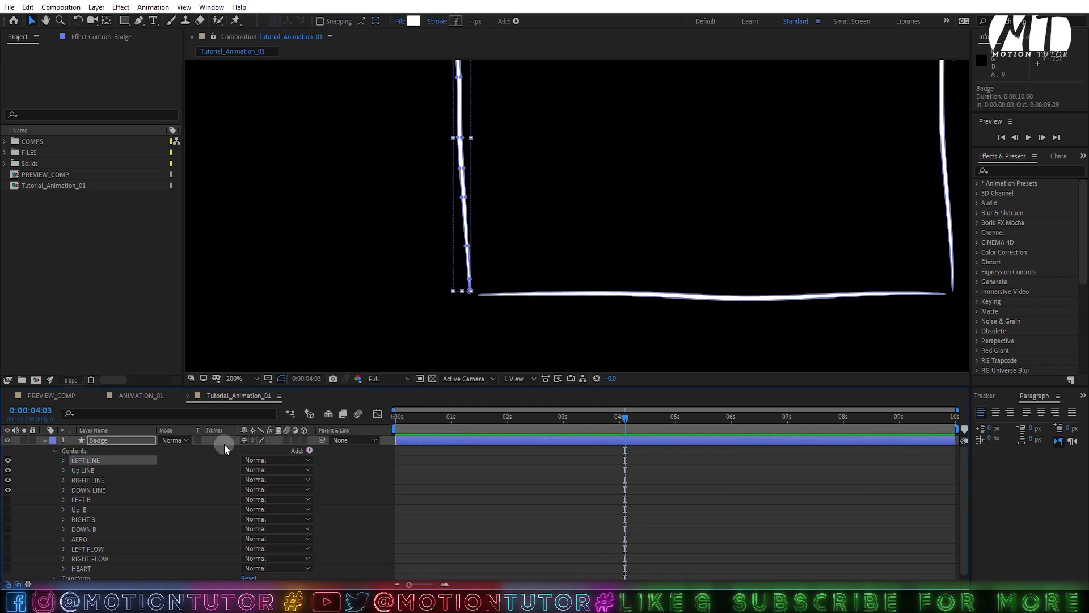
{"action": "left_click", "coordinate": [310, 450]}
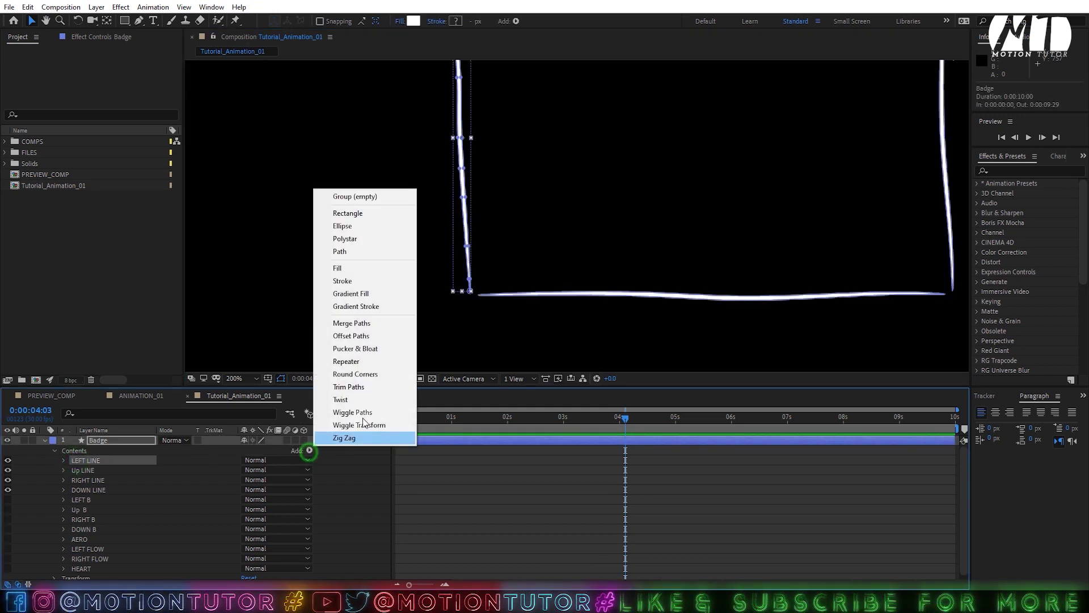
{"action": "left_click", "coordinate": [349, 385]}
{"action": "left_click", "coordinate": [69, 491]}
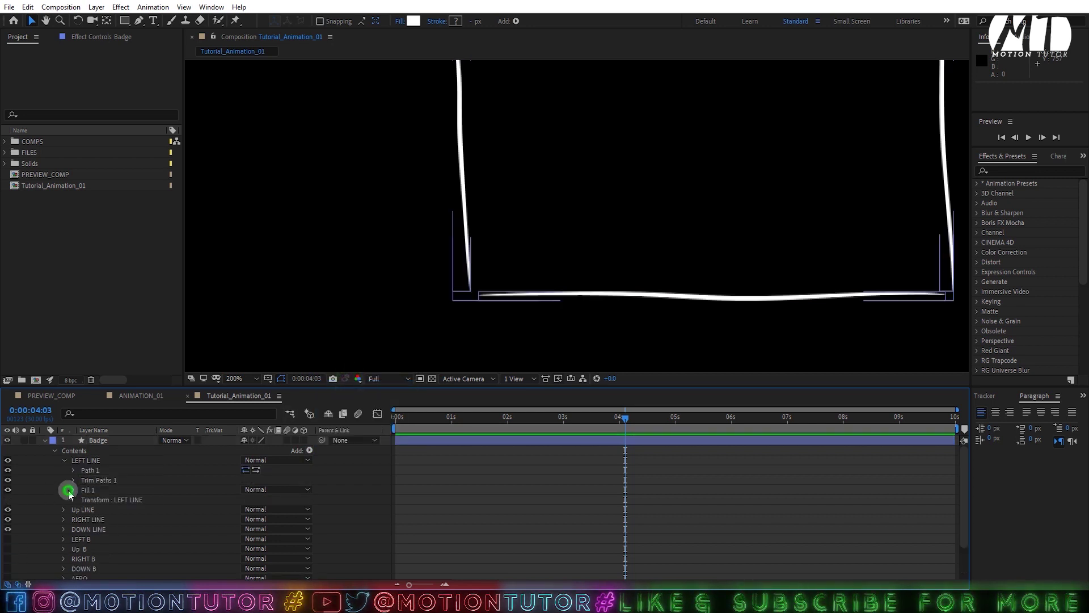
Step: Keyframe LEFT LINE's Trim Paths End at 0% at 0:00:00:00 and 100% at 0:00:01:00
{"action": "left_click", "coordinate": [451, 419]}
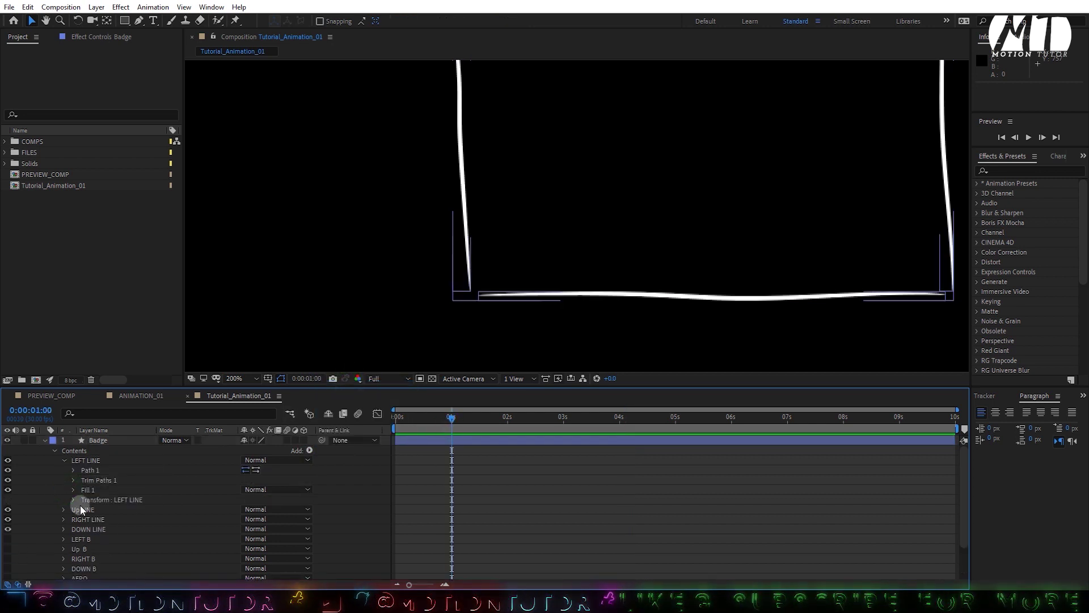
{"action": "left_click", "coordinate": [73, 480]}
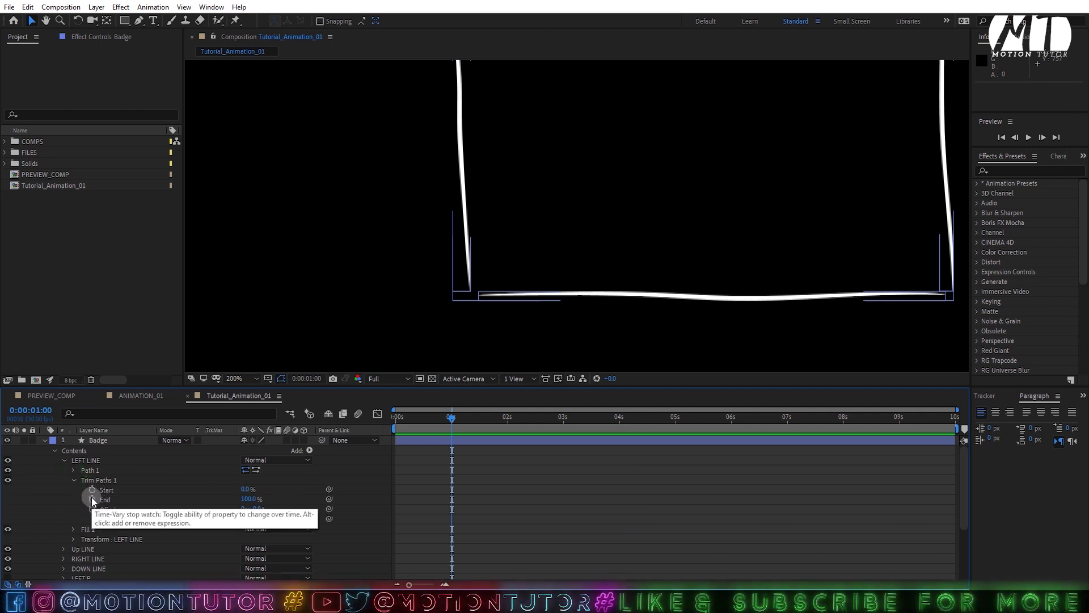
{"action": "left_click", "coordinate": [92, 499]}
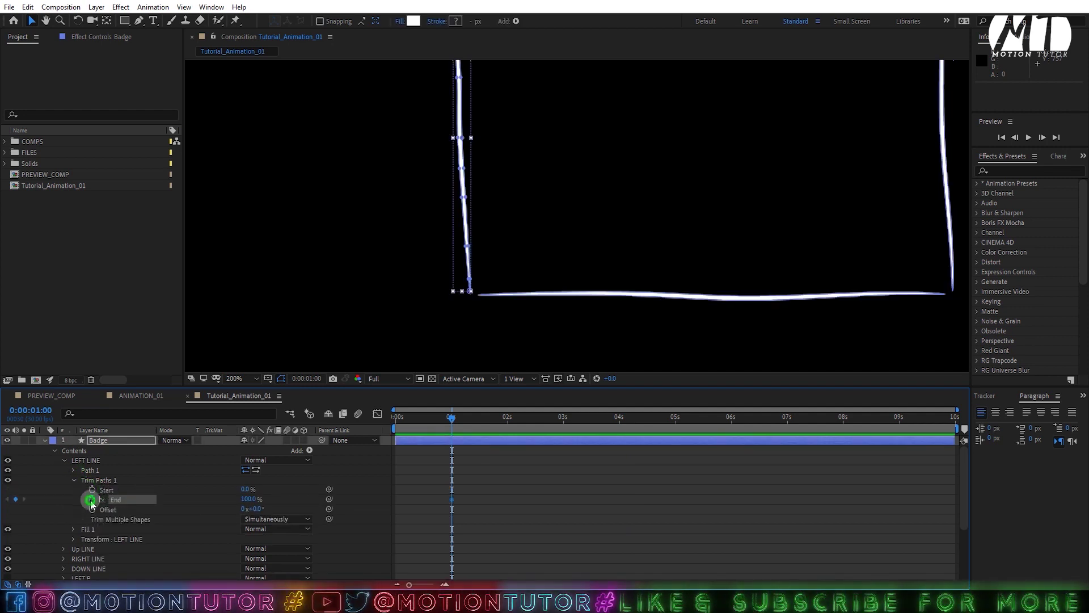
{"action": "left_click_drag", "start_coordinate": [419, 423], "coordinate": [115, 530]}
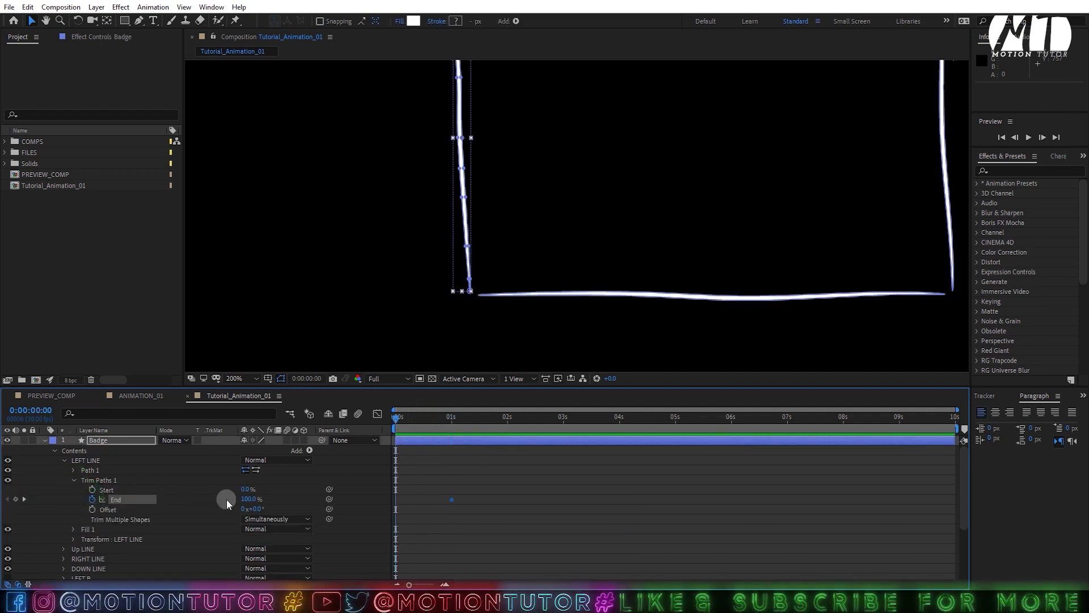
{"action": "left_click", "coordinate": [248, 499]}
{"action": "type", "text": "0"}
{"action": "key", "text": "Return"}
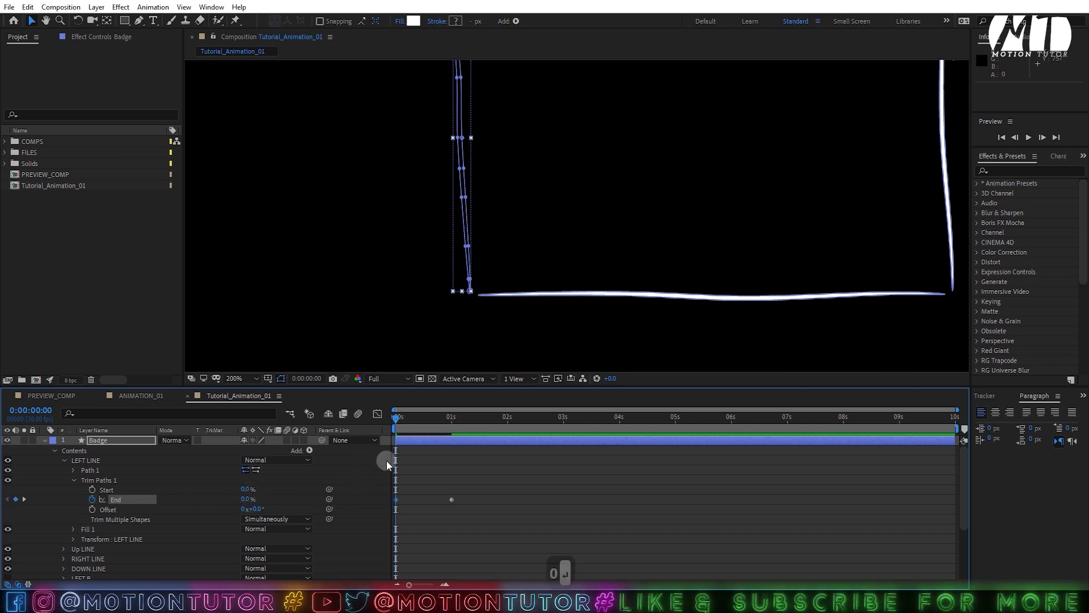
Step: Scrub through the first second and play back LEFT LINE's Trim Paths animation from the first frame
{"action": "left_click", "coordinate": [420, 419]}
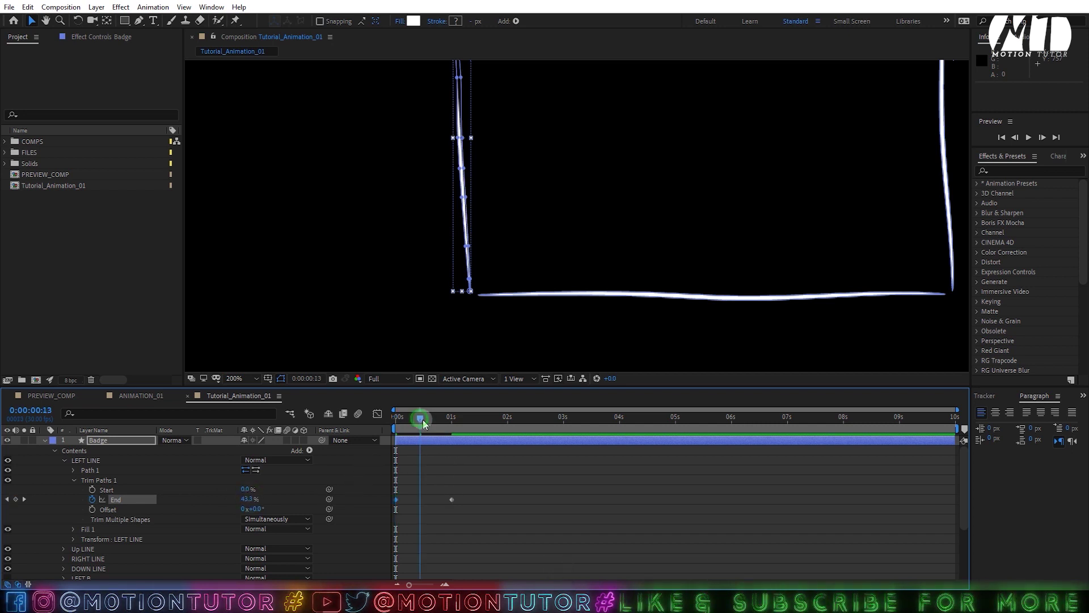
{"action": "mouse_move", "coordinate": [423, 420]}
{"action": "left_mouse_down"}
{"action": "mouse_move", "coordinate": [438, 425]}
{"action": "mouse_move", "coordinate": [392, 457]}
{"action": "mouse_move", "coordinate": [454, 443]}
{"action": "left_mouse_up"}
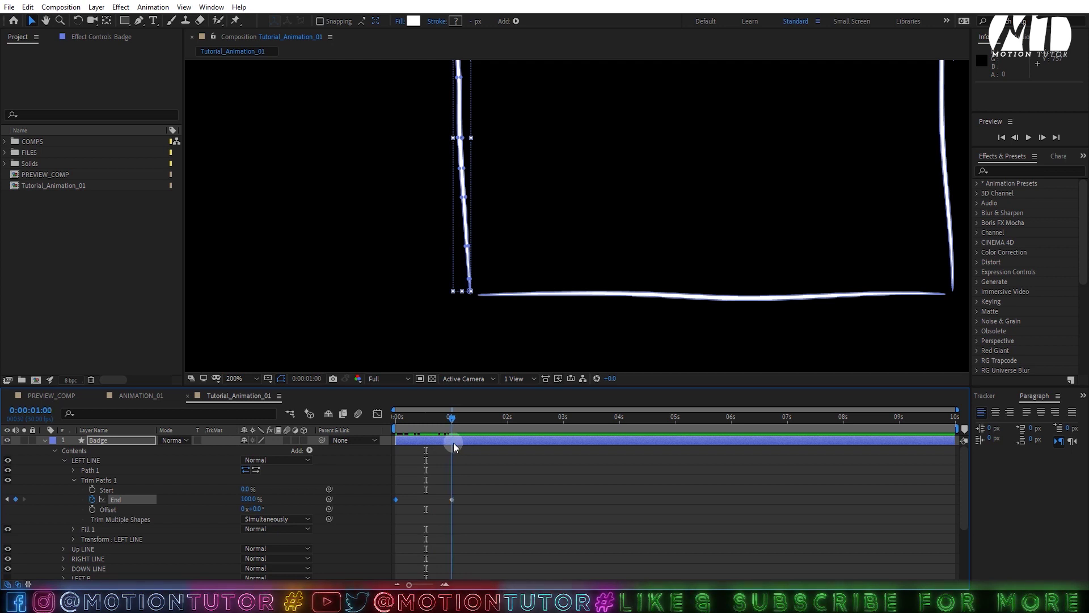
{"action": "left_click_drag", "start_coordinate": [472, 478], "coordinate": [394, 520]}
{"action": "left_click", "coordinate": [388, 510]}
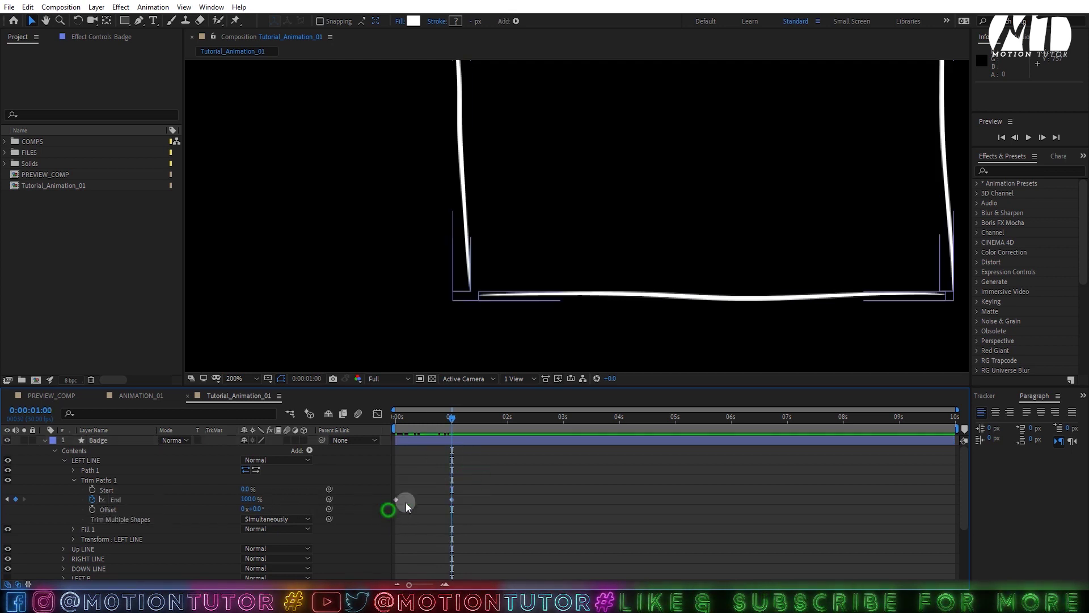
{"action": "key", "text": "Home"}
{"action": "key", "text": "space"}
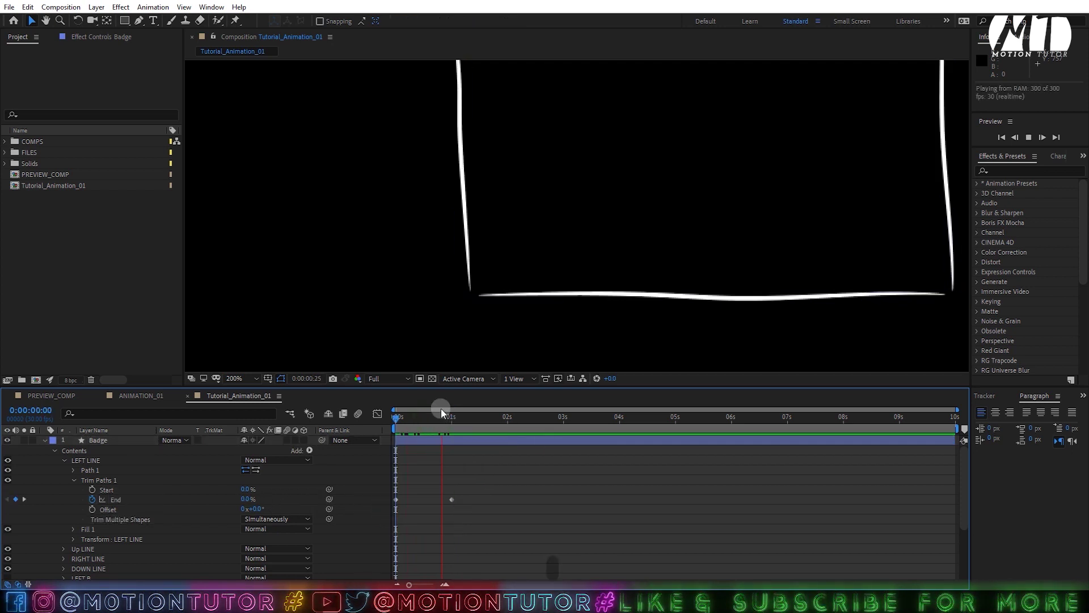
{"action": "key", "text": "space"}
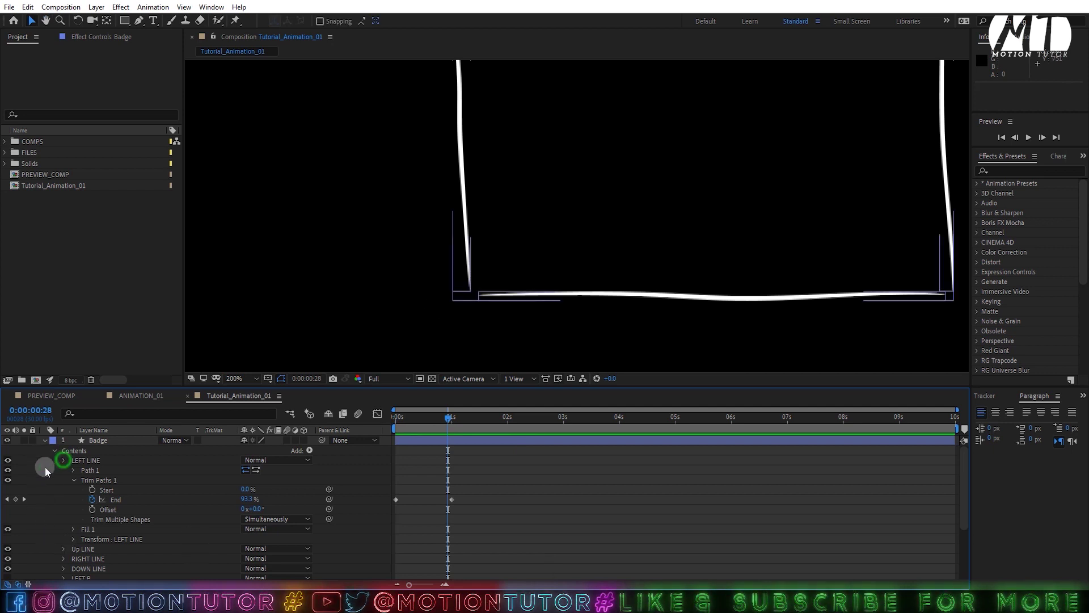
Step: Hide the Up LINE, RIGHT LINE and DOWN LINE groups and preview LEFT LINE's animation on its own
{"action": "left_click_drag", "start_coordinate": [8, 470], "coordinate": [13, 511]}
{"action": "scroll", "coordinate": [421, 234], "scroll_direction": "down", "scroll_amount": 1}
{"action": "left_click_drag", "start_coordinate": [499, 237], "coordinate": [367, 348]}
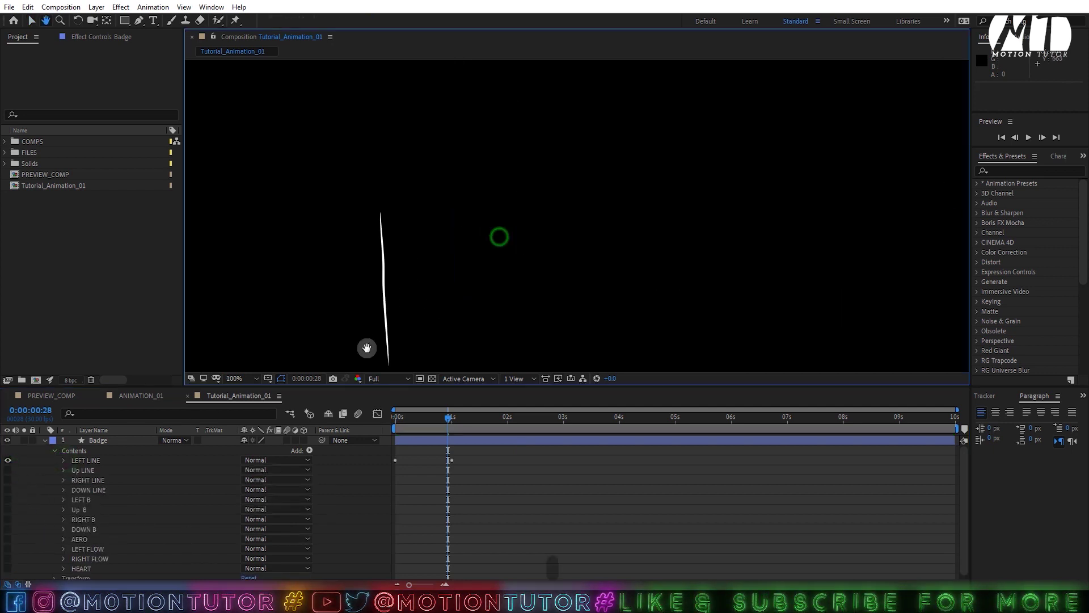
{"action": "left_click_drag", "start_coordinate": [458, 307], "coordinate": [523, 229]}
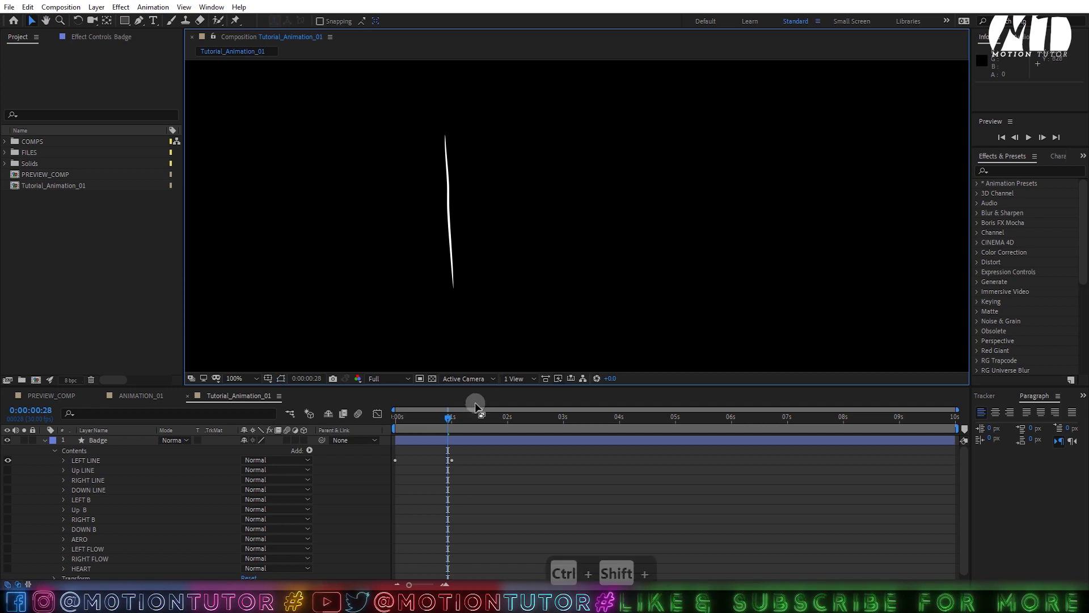
{"action": "left_click_drag", "start_coordinate": [434, 419], "coordinate": [356, 438]}
{"action": "key", "text": "space"}
{"action": "key", "text": "space"}
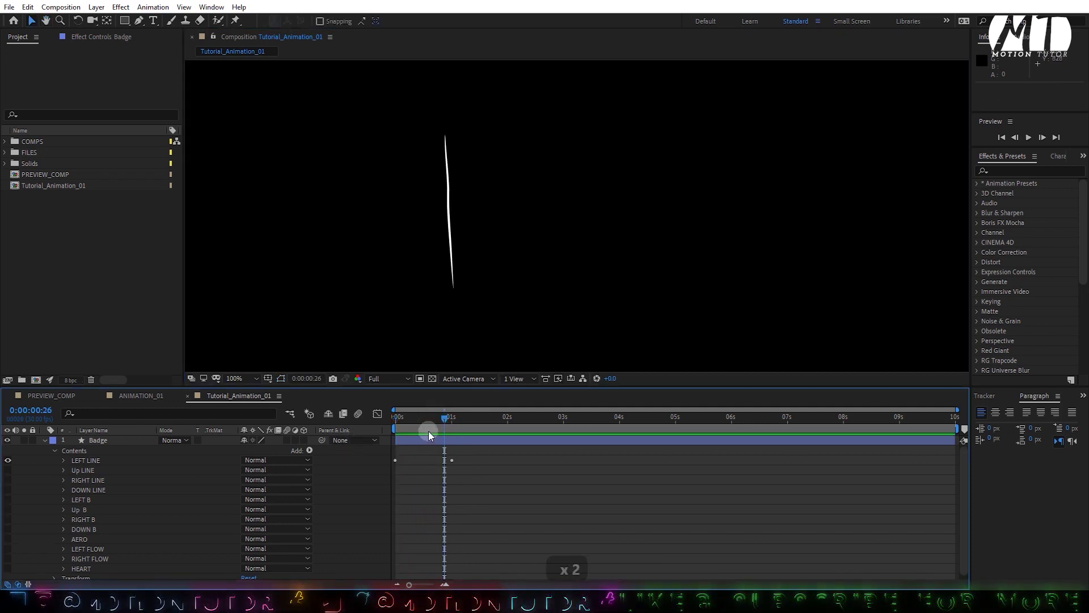
Step: Scrub through the first second of LEFT LINE's animation up close to examine how the trimmed shape grows
{"action": "left_click_drag", "start_coordinate": [428, 430], "coordinate": [403, 429]}
{"action": "key", "text": "period"}
{"action": "key", "text": "h"}
{"action": "left_click_drag", "start_coordinate": [450, 293], "coordinate": [641, 227]}
{"action": "key", "text": "v"}
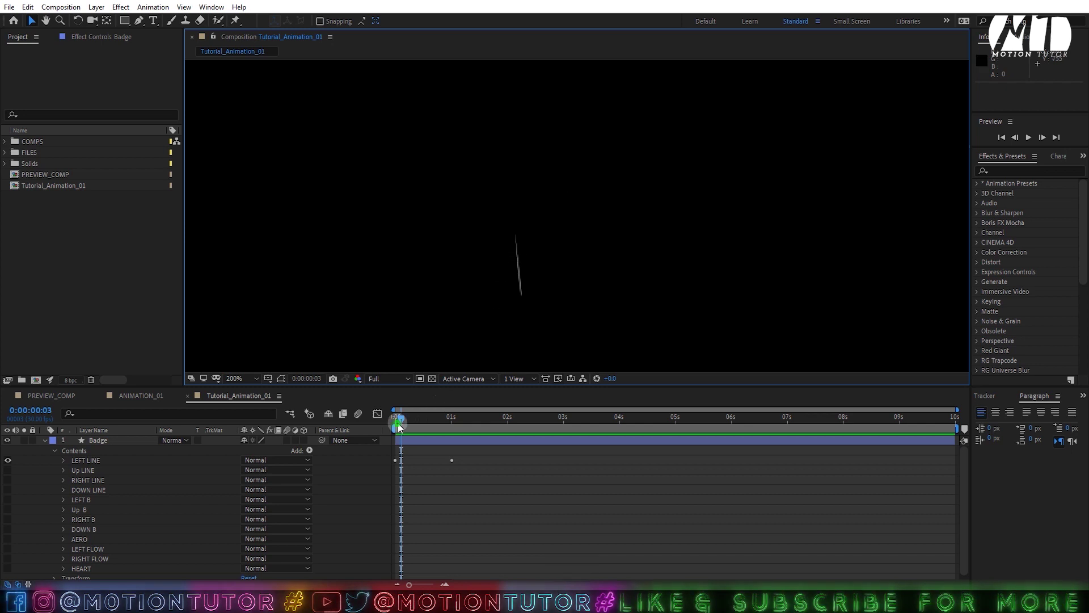
{"action": "left_click_drag", "start_coordinate": [399, 425], "coordinate": [445, 427]}
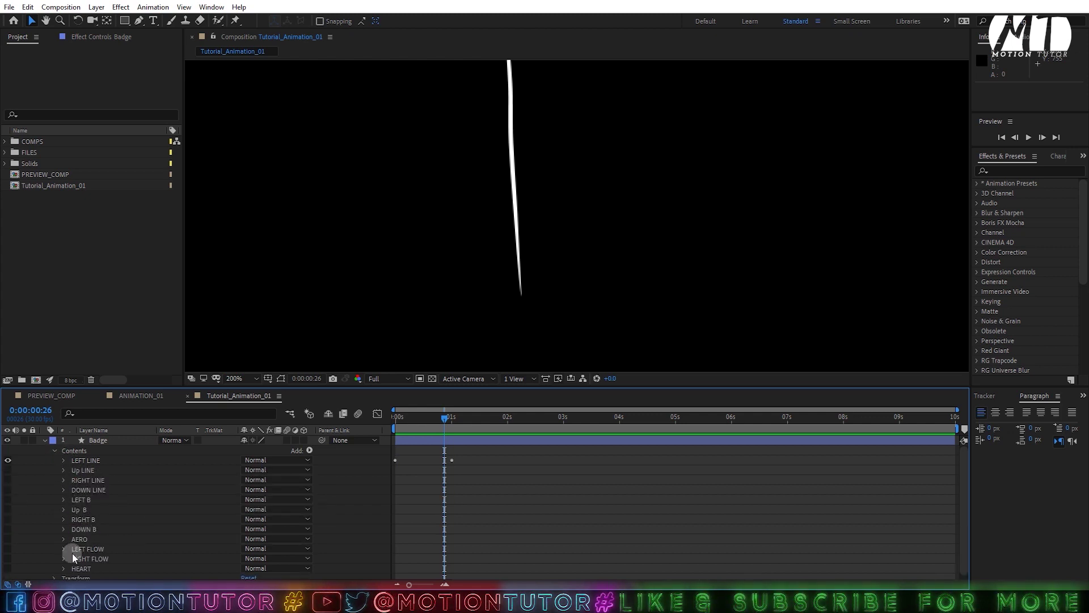
Step: Expand LEFT LINE, select its Path 1 and examine the path outline up close
{"action": "left_click", "coordinate": [75, 480]}
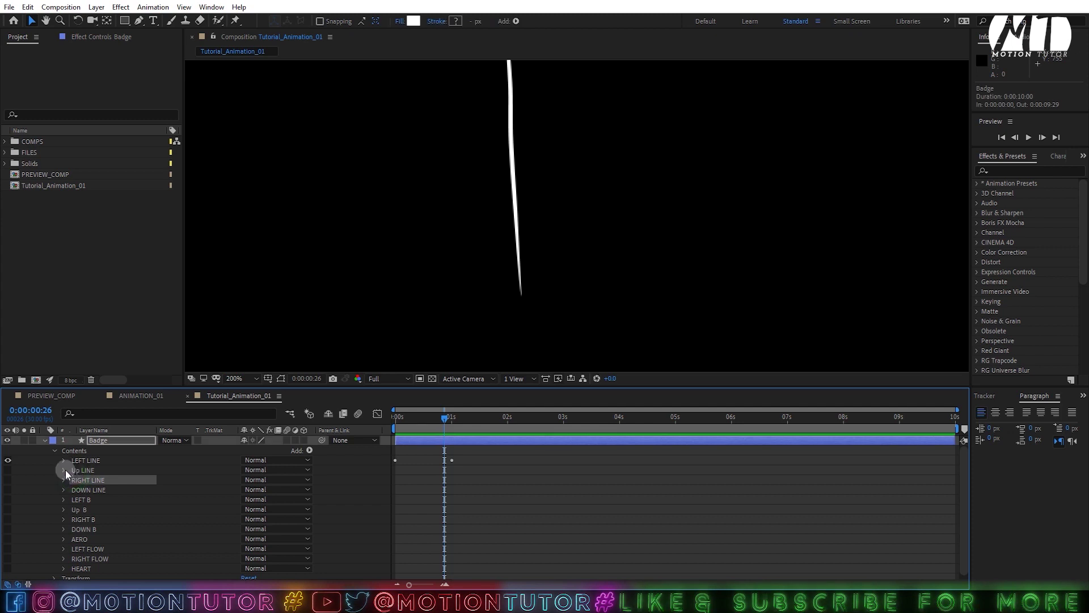
{"action": "left_click", "coordinate": [63, 461]}
{"action": "left_click", "coordinate": [85, 460]}
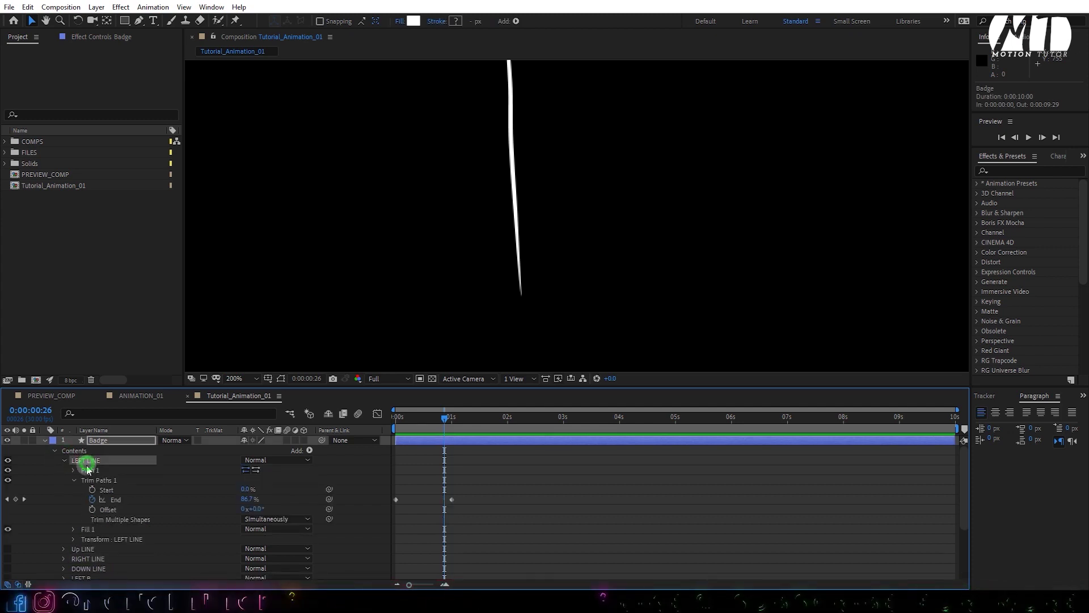
{"action": "left_click", "coordinate": [80, 483]}
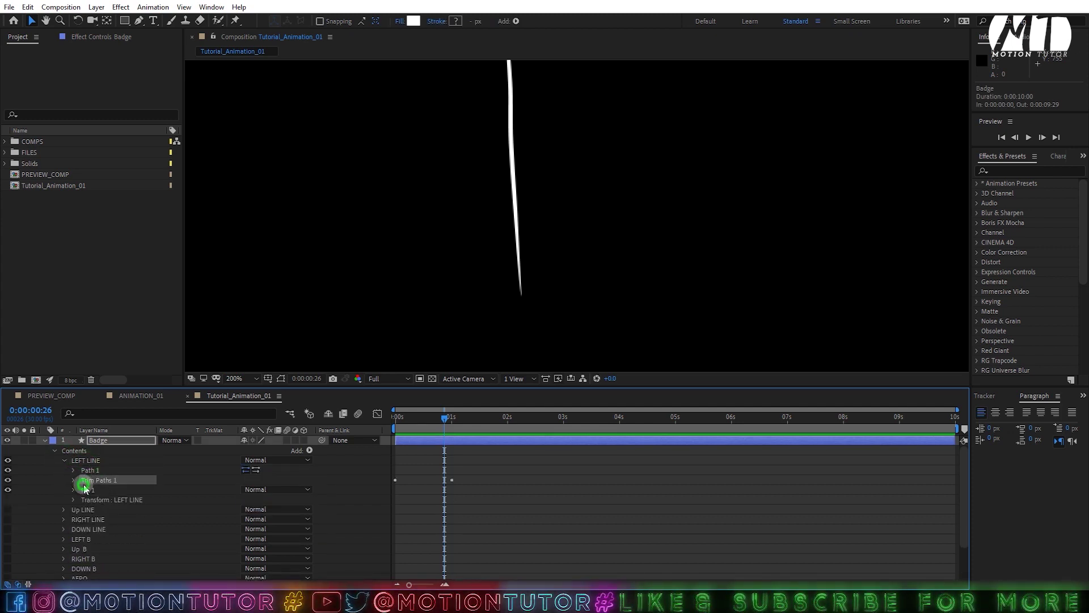
{"action": "left_click", "coordinate": [96, 490]}
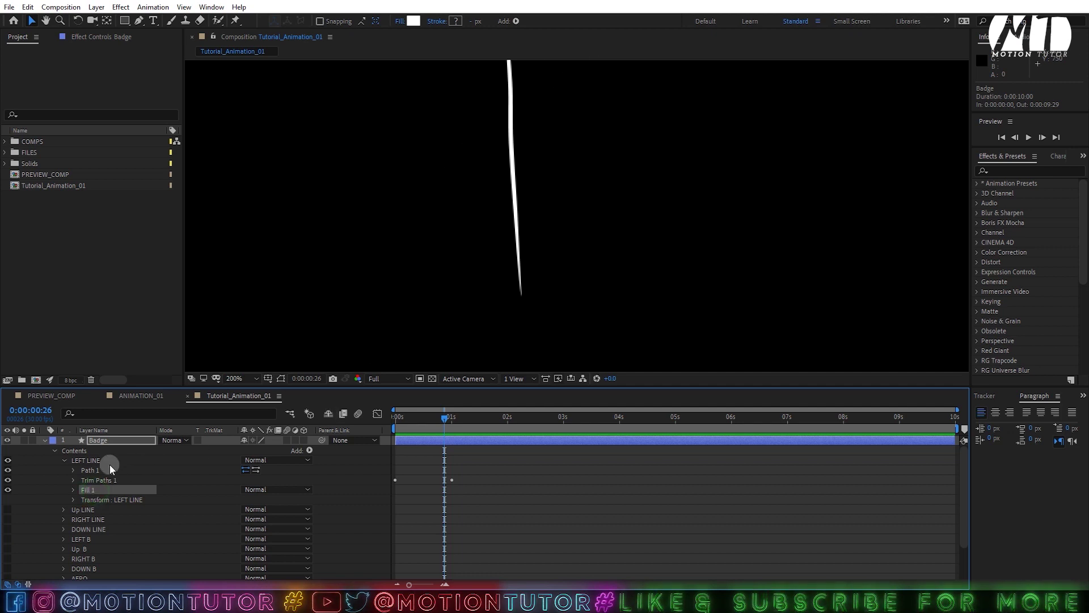
{"action": "left_click", "coordinate": [96, 470]}
{"action": "key", "text": "ctrl+shift+h"}
{"action": "key", "text": "period"}
{"action": "key", "text": "space"}
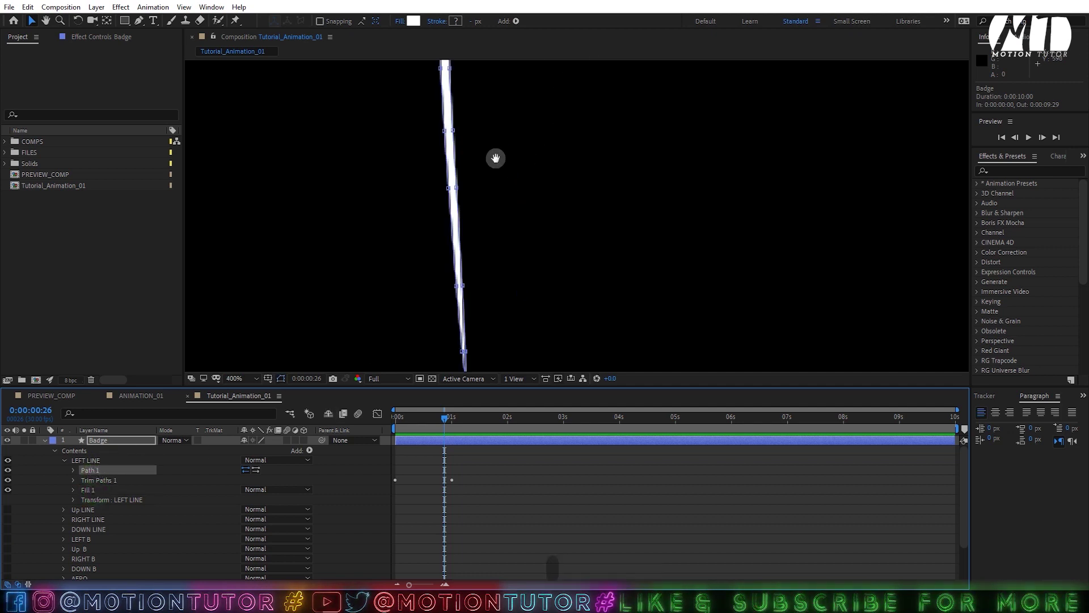
{"action": "left_click_drag", "start_coordinate": [496, 158], "coordinate": [501, 219]}
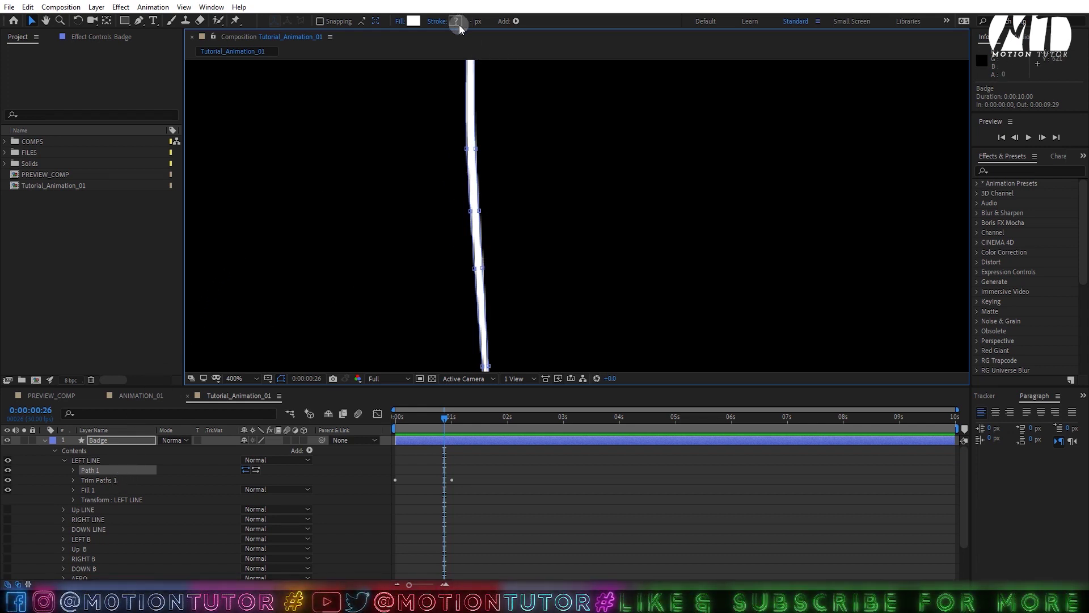
Step: Add a Stroke to the LEFT LINE group and set its width to 4 px
{"action": "left_click", "coordinate": [309, 450]}
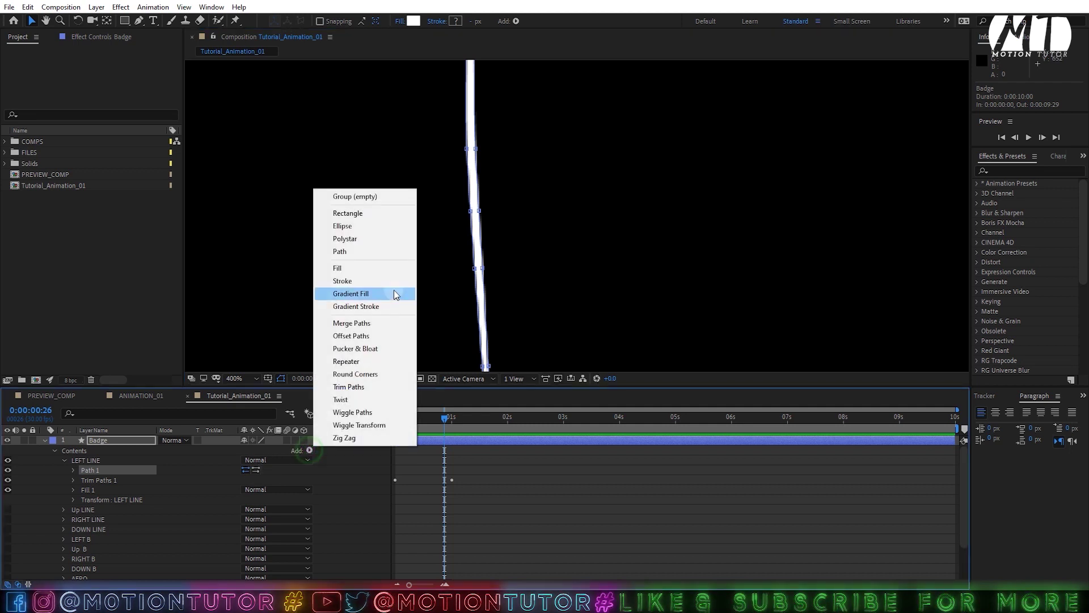
{"action": "left_click", "coordinate": [348, 277]}
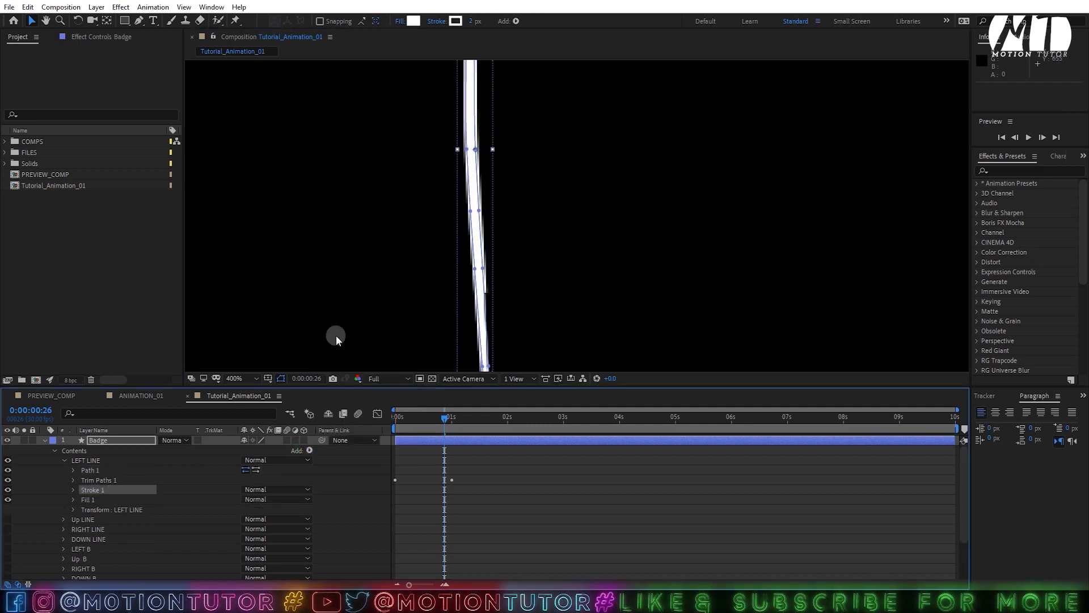
{"action": "left_click", "coordinate": [471, 21]}
{"action": "type", "text": "4"}
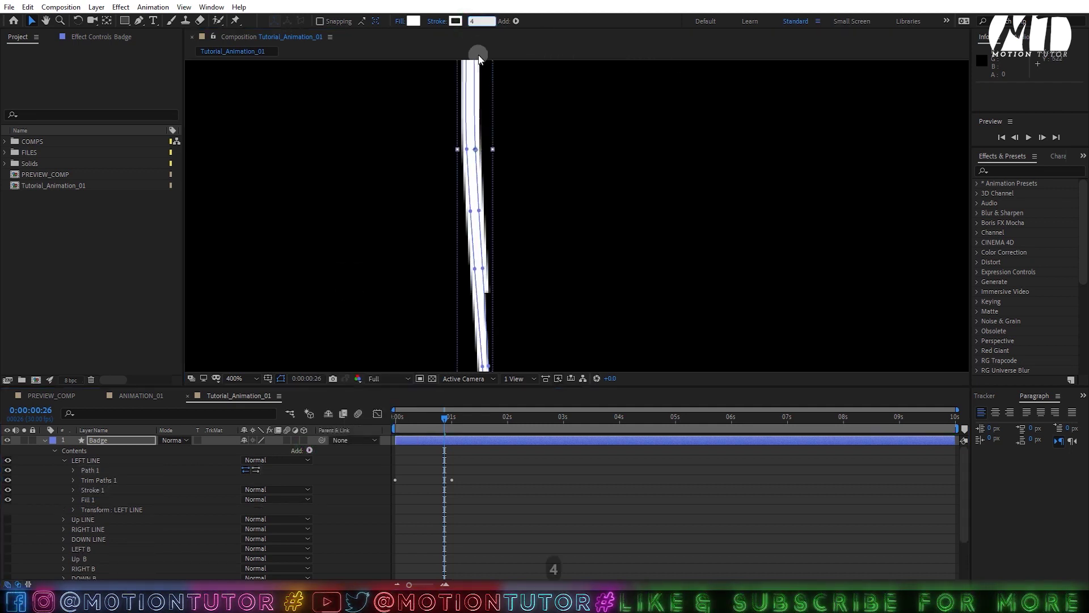
{"action": "key", "text": "Return"}
Step: Hide LEFT LINE's Fill 1 so only the stroke is drawn
{"action": "left_click", "coordinate": [86, 489]}
{"action": "left_click", "coordinate": [87, 509]}
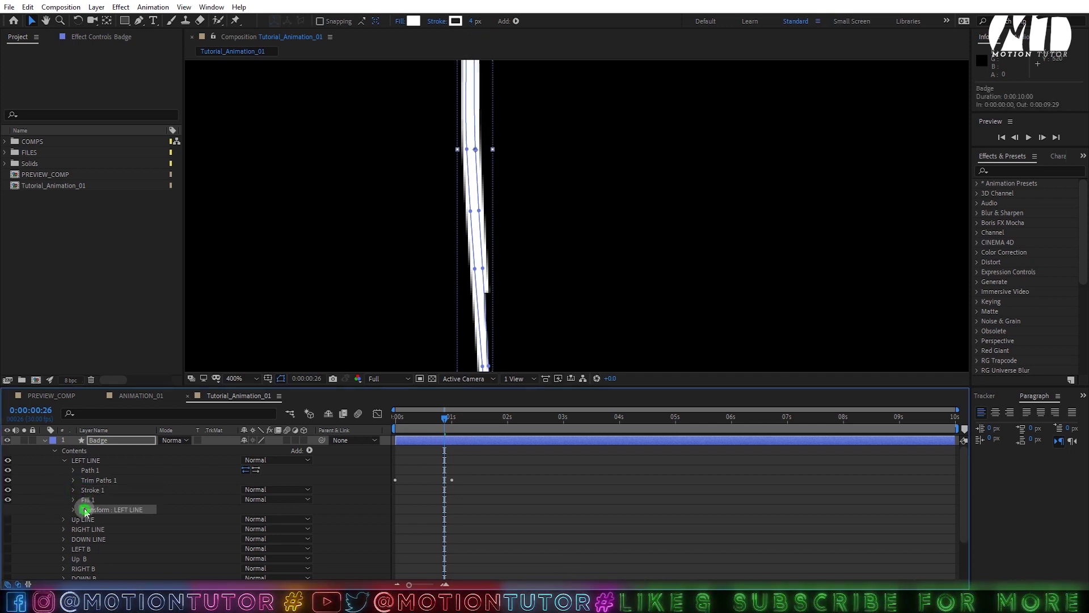
{"action": "left_click", "coordinate": [88, 500]}
{"action": "left_click", "coordinate": [7, 500]}
{"action": "scroll", "coordinate": [475, 236], "scroll_direction": "down", "scroll_amount": 1}
{"action": "left_click_drag", "start_coordinate": [474, 236], "coordinate": [415, 208]}
{"action": "left_click", "coordinate": [513, 466]}
Step: Play back LEFT LINE's stroke-only animation from the first frame
{"action": "left_click_drag", "start_coordinate": [445, 423], "coordinate": [375, 423]}
{"action": "key", "text": "space"}
{"action": "scroll", "coordinate": [486, 304], "scroll_direction": "down", "scroll_amount": 2}
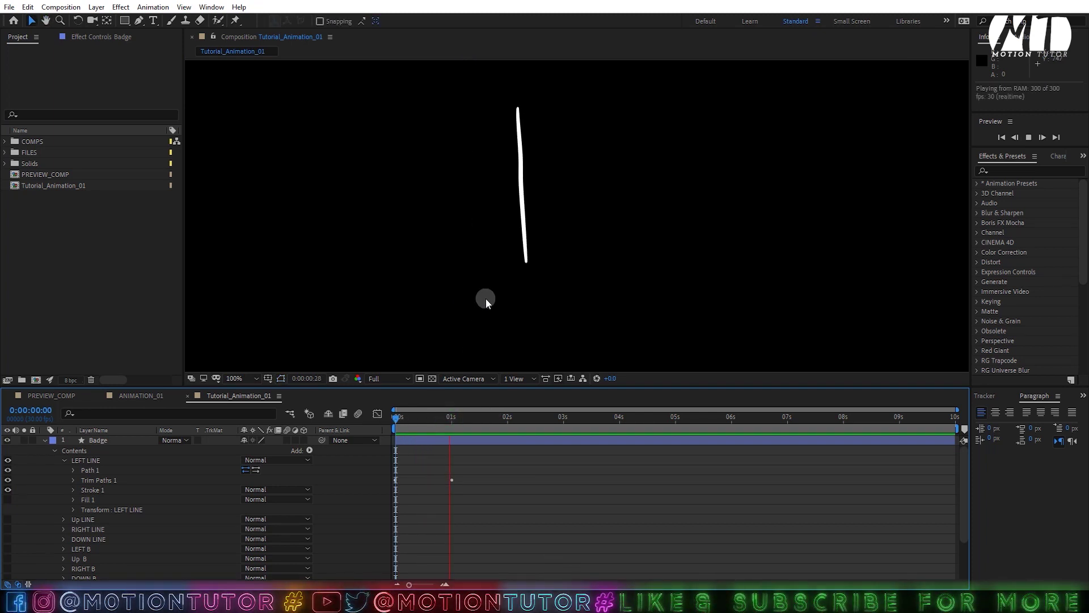
{"action": "left_click", "coordinate": [449, 429]}
{"action": "key", "text": "space"}
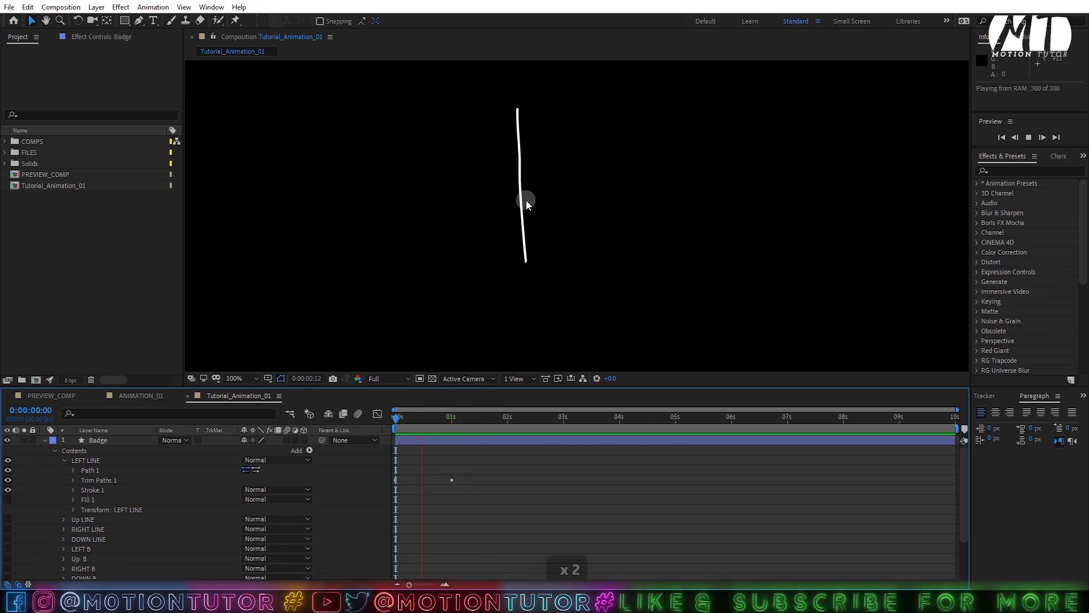
{"action": "key", "text": "space"}
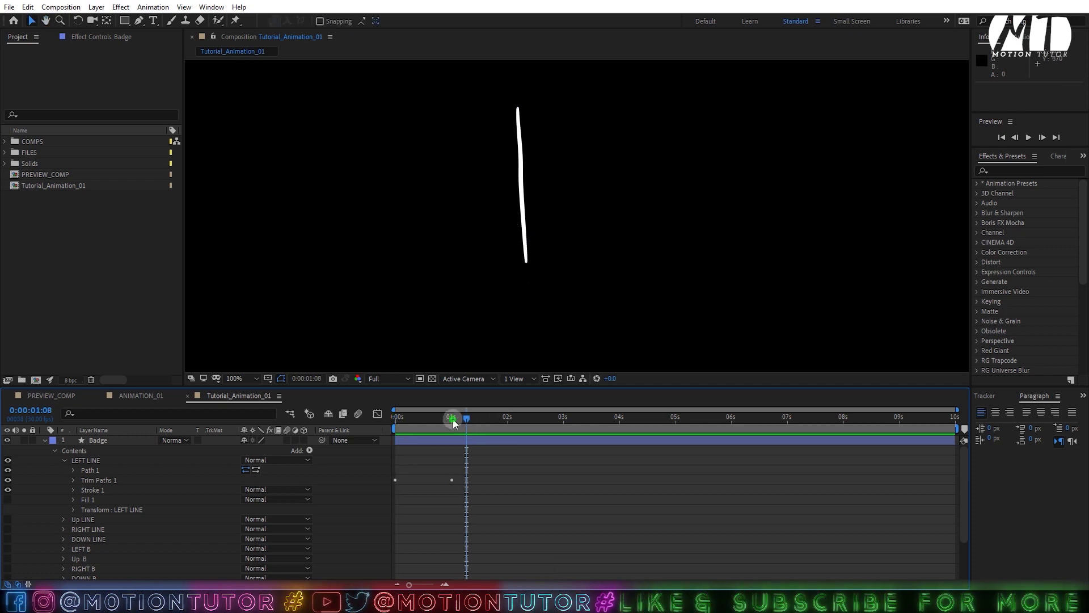
Step: Set the Badge layer's Trim Paths End keyframe at 0:00:01:00 to 50%
{"action": "left_click_drag", "start_coordinate": [449, 421], "coordinate": [452, 441]}
{"action": "left_click", "coordinate": [472, 438]}
{"action": "key", "text": "u"}
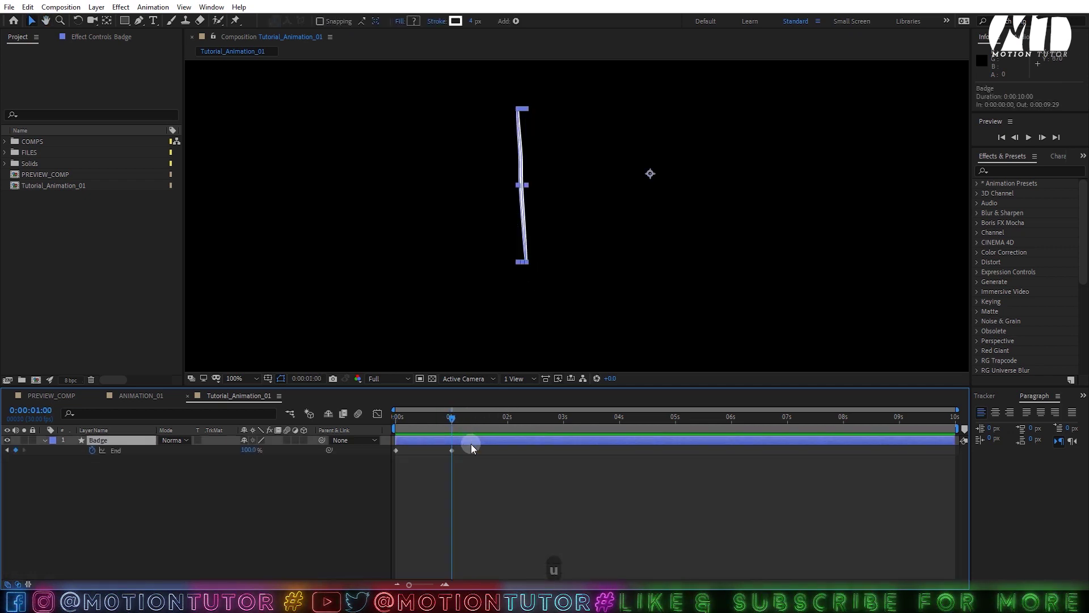
{"action": "left_click", "coordinate": [242, 447]}
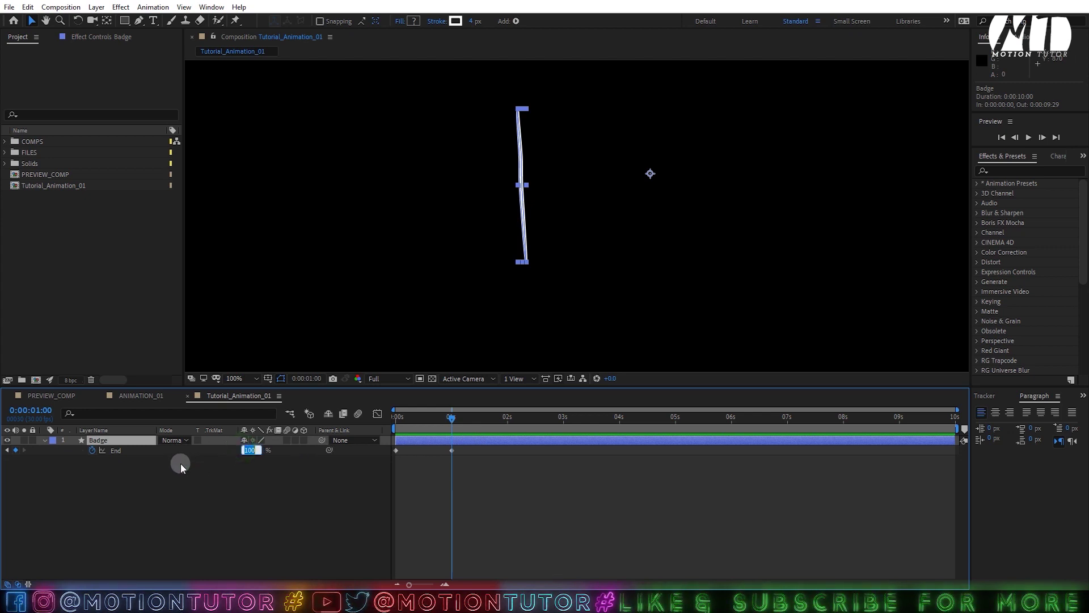
{"action": "type", "text": "50"}
{"action": "left_click", "coordinate": [255, 532]}
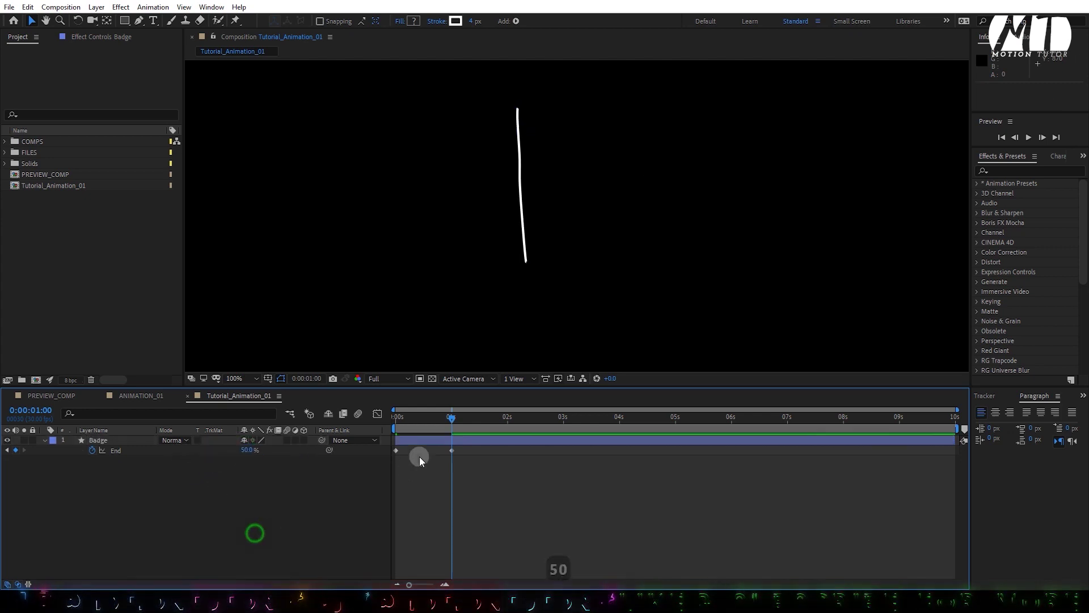
Step: Preview LEFT LINE's shortened trim animation from 0:00:00:00
{"action": "left_click_drag", "start_coordinate": [438, 421], "coordinate": [370, 426]}
{"action": "key", "text": "space"}
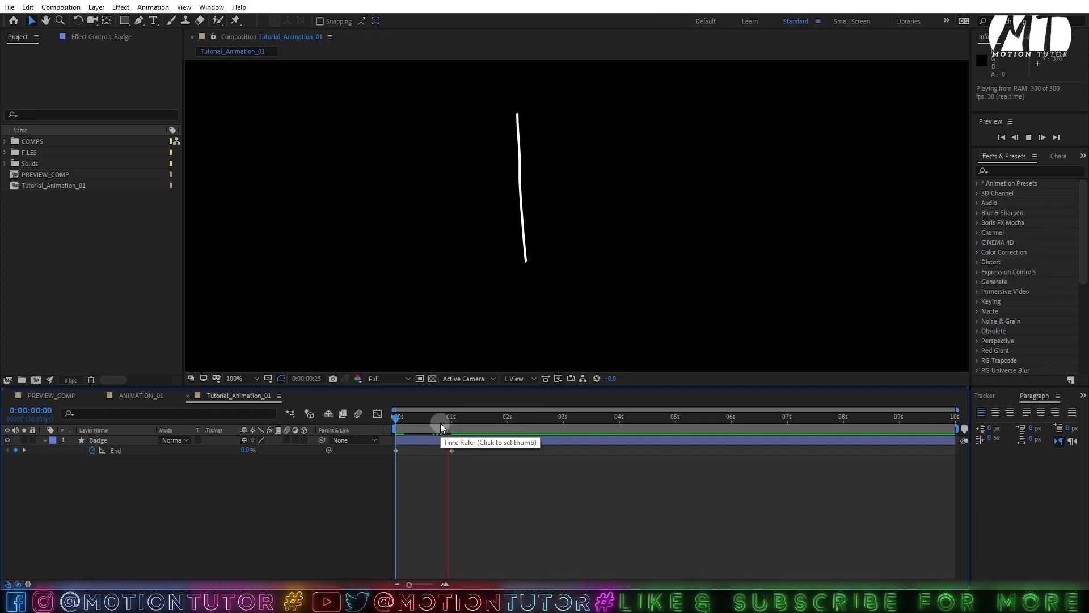
{"action": "key", "text": "space"}
{"action": "key", "text": "space"}
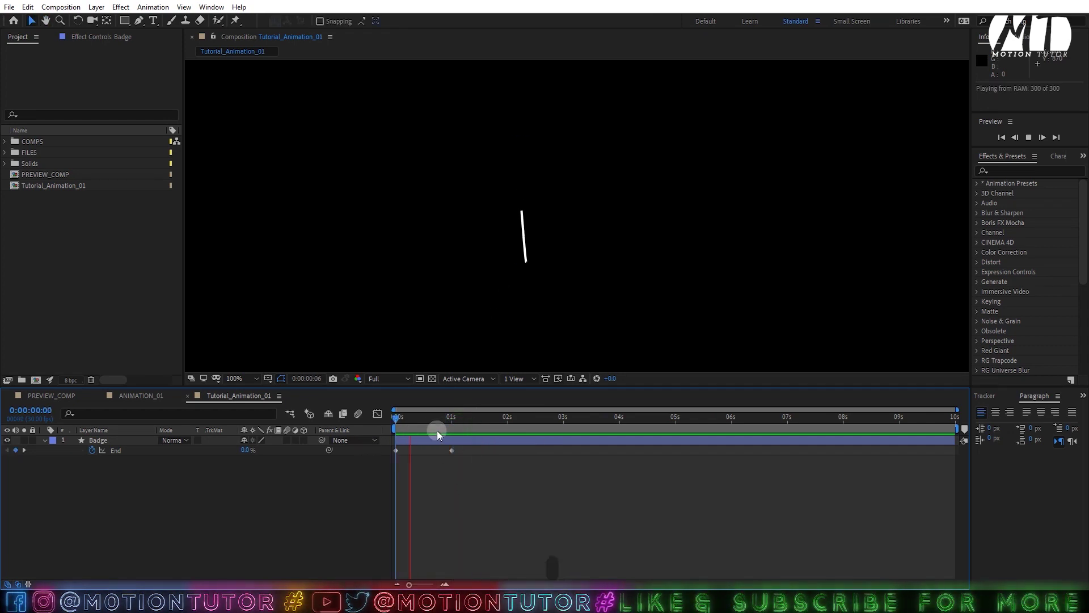
{"action": "key", "text": "space"}
Step: At 0:00:01:00, turn off LEFT LINE's Trim Paths 1 and Stroke 1 and make Fill 1 visible again
{"action": "left_click", "coordinate": [44, 440]}
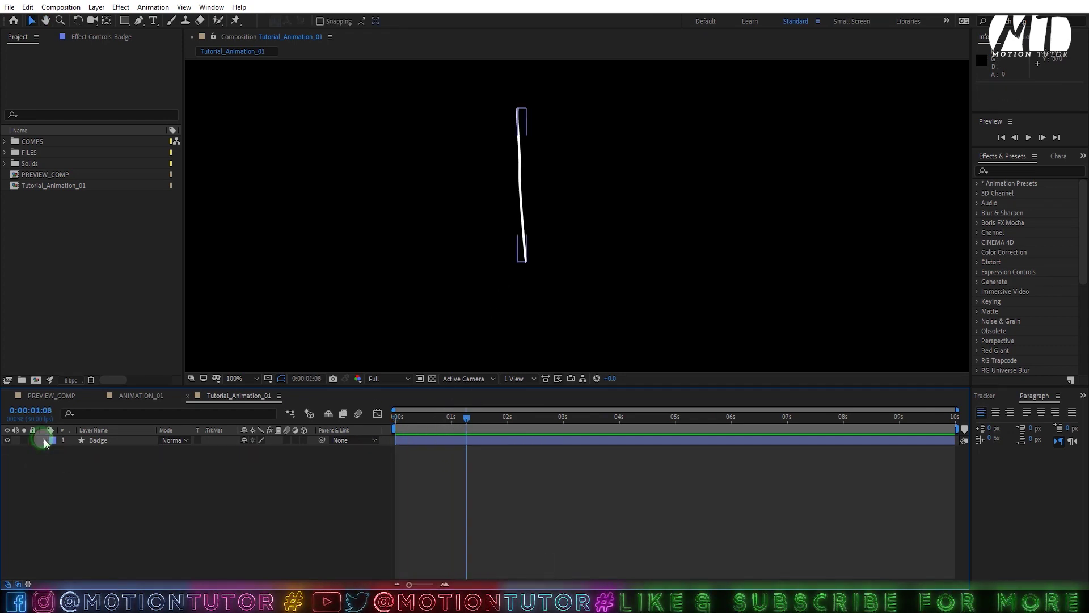
{"action": "left_click", "coordinate": [45, 440]}
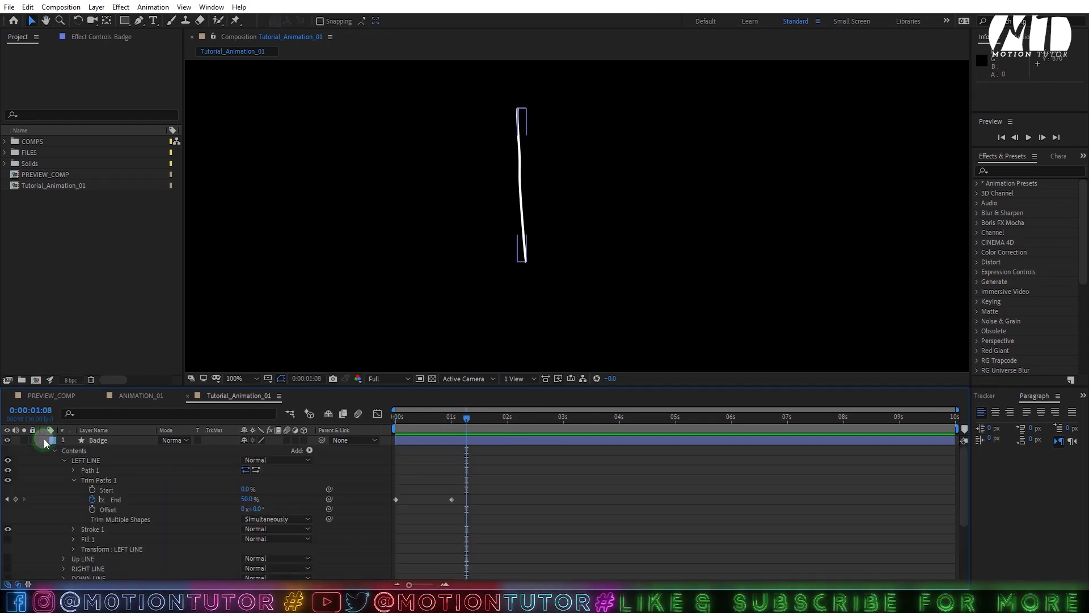
{"action": "left_click", "coordinate": [73, 480]}
{"action": "left_click", "coordinate": [404, 474]}
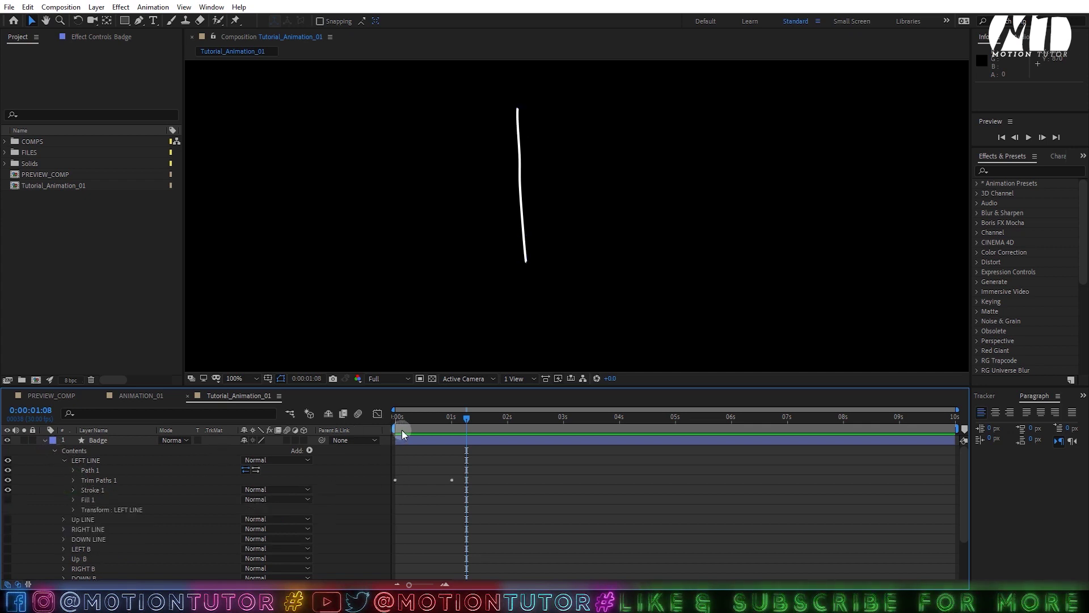
{"action": "left_click_drag", "start_coordinate": [451, 418], "coordinate": [452, 449]}
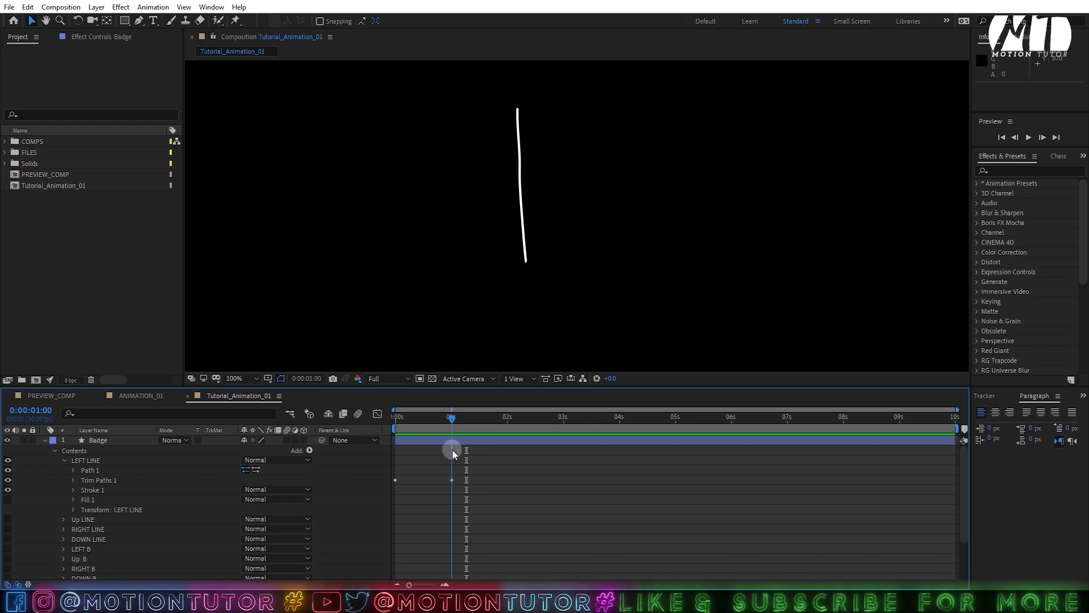
{"action": "left_click", "coordinate": [8, 479]}
{"action": "left_click", "coordinate": [8, 489]}
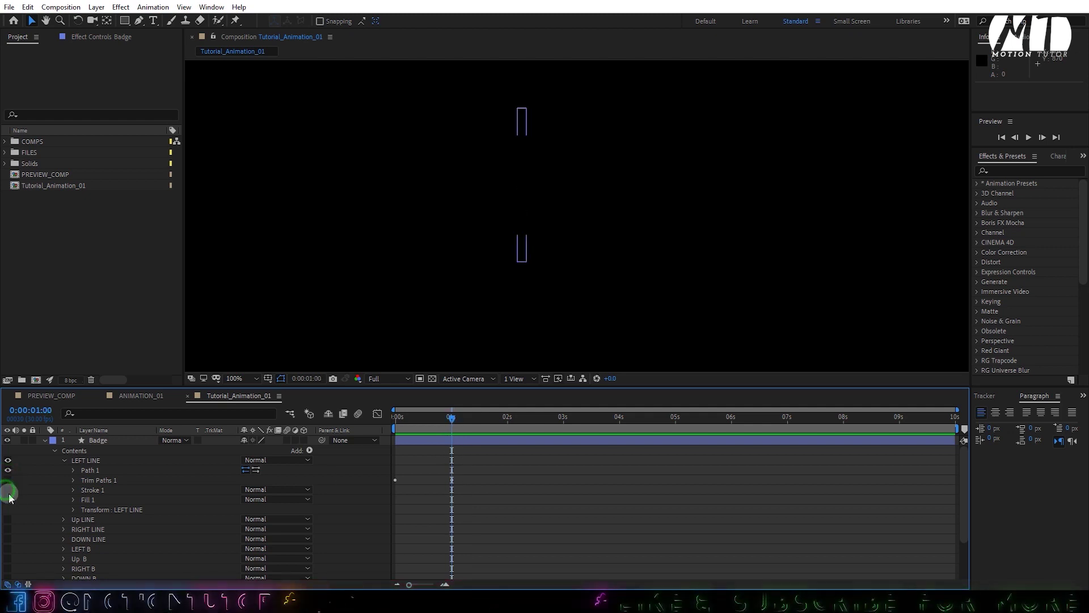
{"action": "left_click", "coordinate": [8, 500]}
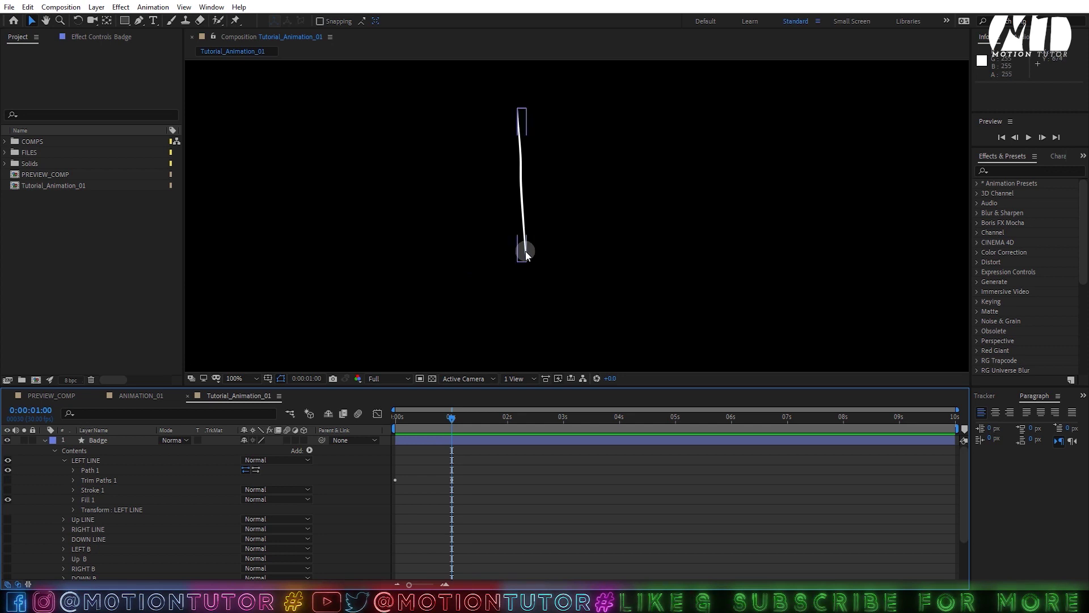
{"action": "left_click", "coordinate": [504, 92]}
{"action": "left_click", "coordinate": [515, 190]}
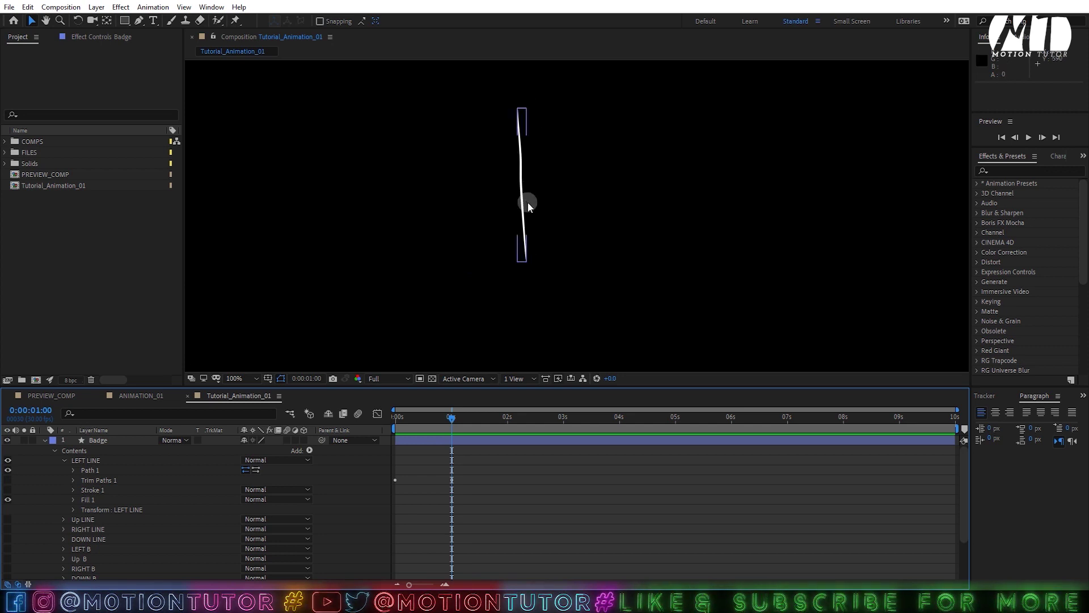
{"action": "left_click", "coordinate": [568, 78]}
{"action": "left_click", "coordinate": [189, 460]}
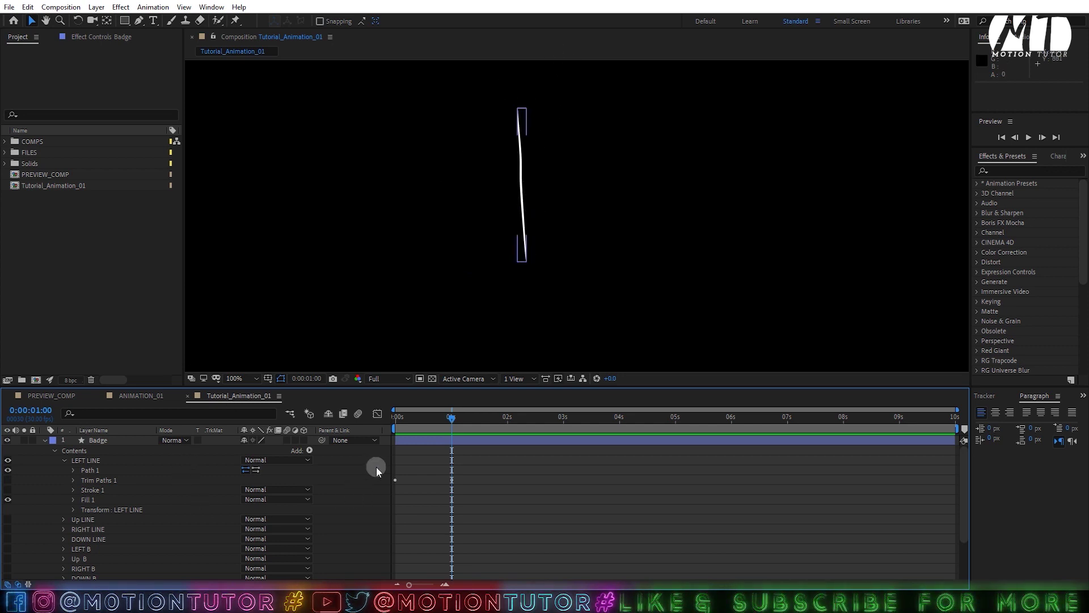
Step: Start keyframing the Path property of LEFT LINE's Path 1 at 0:00:01:00
{"action": "left_click", "coordinate": [106, 470]}
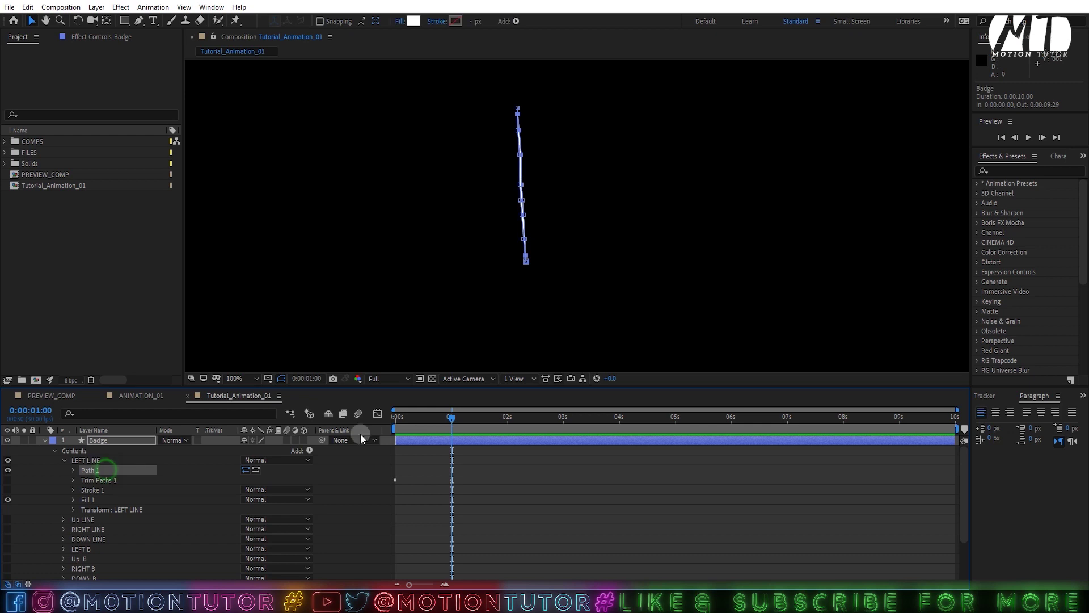
{"action": "left_click", "coordinate": [73, 469]}
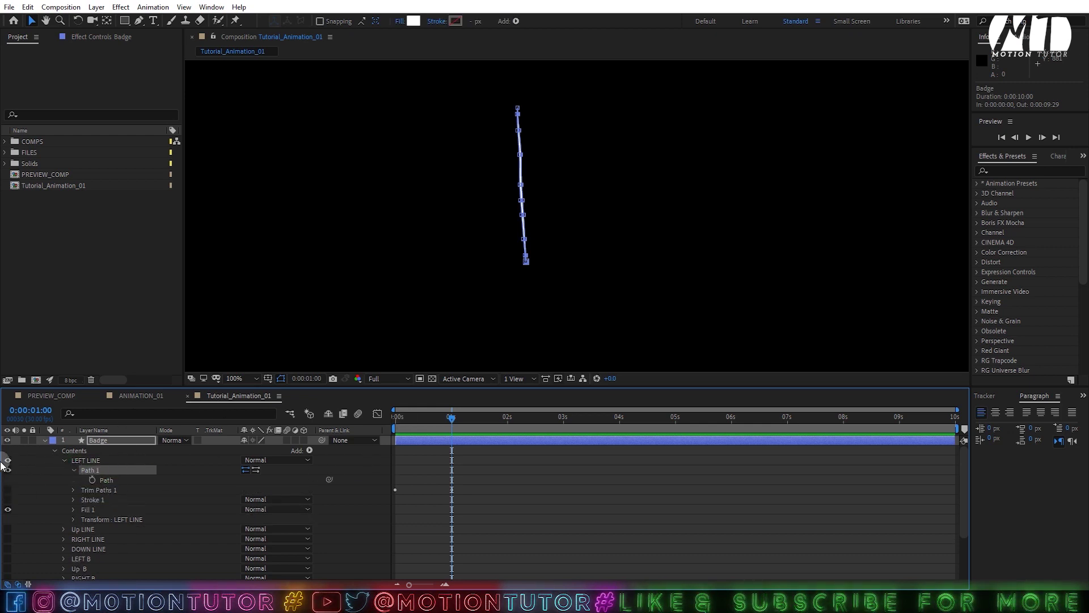
{"action": "left_click", "coordinate": [92, 480]}
Step: At 0:00:00:00, squash LEFT LINE's whole path down to its lower end and play back the growth
{"action": "left_click_drag", "start_coordinate": [435, 420], "coordinate": [395, 420]}
{"action": "left_click", "coordinate": [409, 280]}
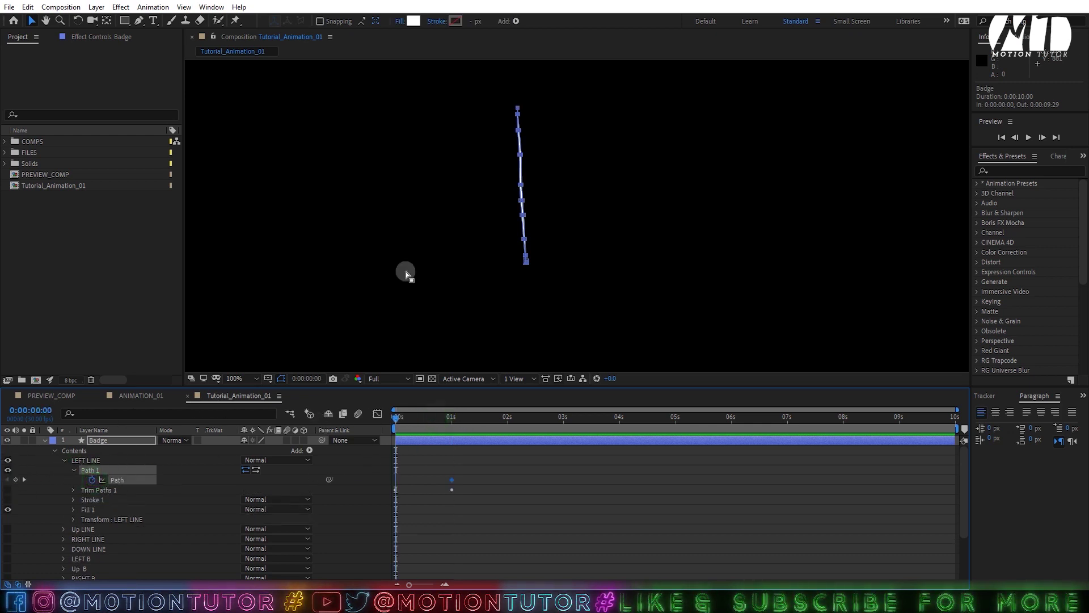
{"action": "double_click", "coordinate": [516, 108]}
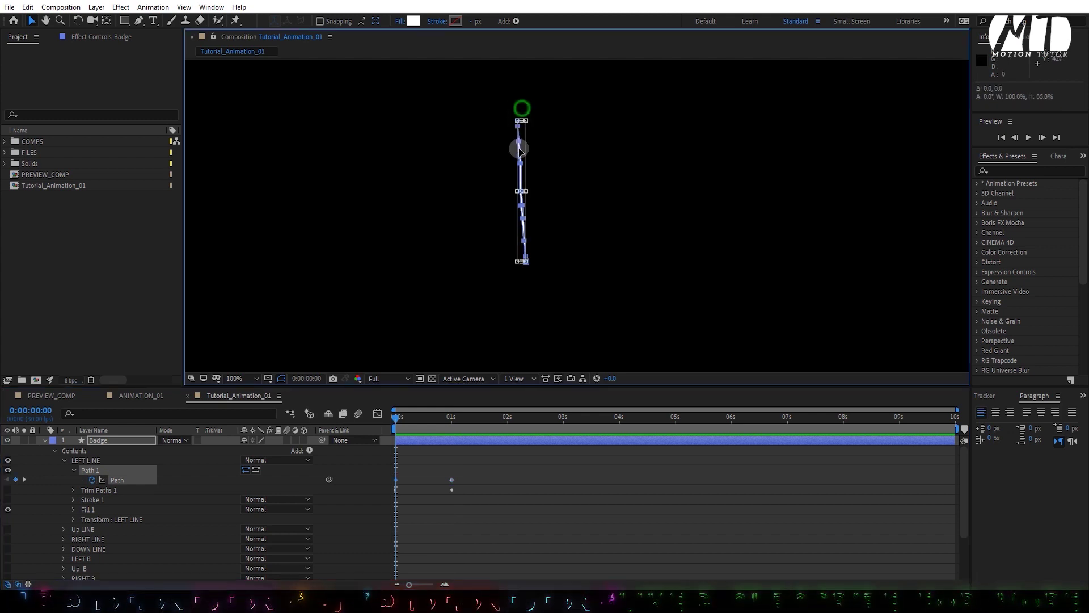
{"action": "left_click_drag", "start_coordinate": [521, 108], "coordinate": [521, 260]}
{"action": "key", "text": "space"}
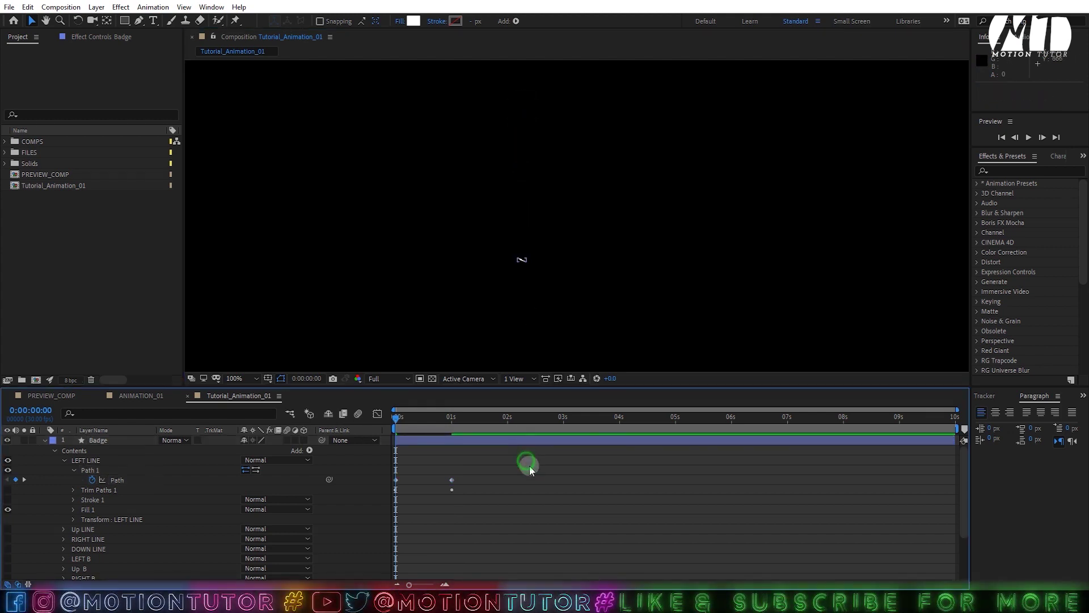
{"action": "key", "text": "space"}
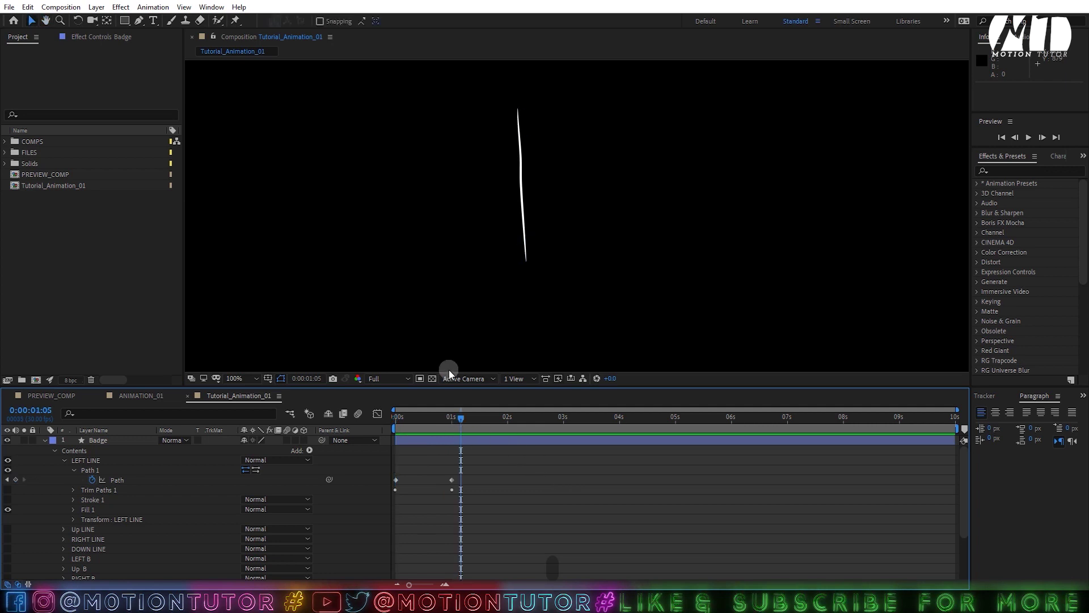
Step: Delete both Path keyframes of LEFT LINE's Path 1 with the playhead past 0:00:01:00 so the full shape remains
{"action": "left_click_drag", "start_coordinate": [449, 414], "coordinate": [365, 437]}
{"action": "left_click_drag", "start_coordinate": [487, 464], "coordinate": [381, 479]}
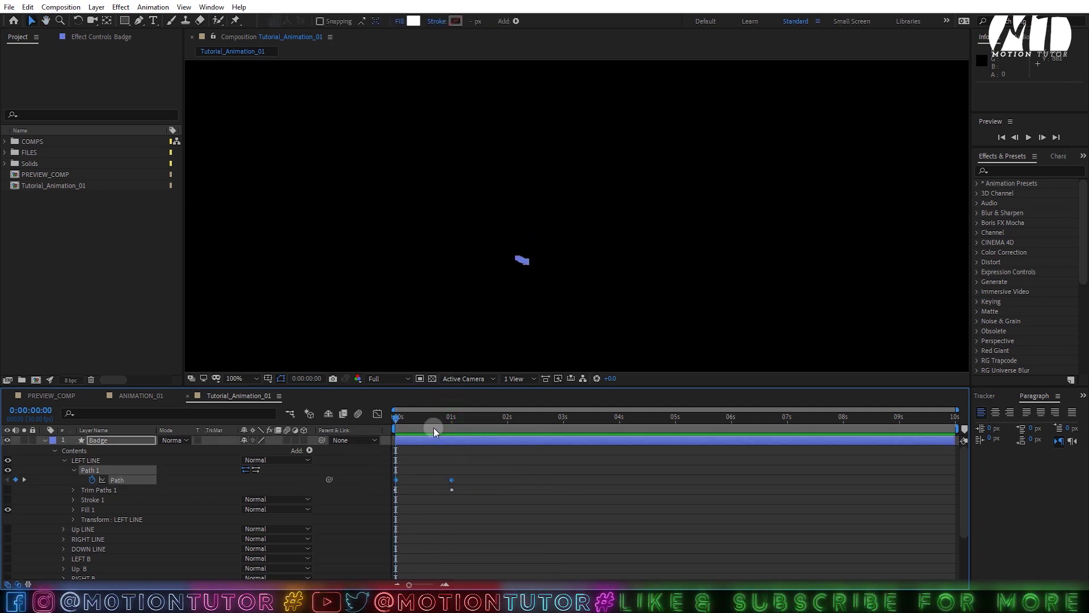
{"action": "left_click_drag", "start_coordinate": [434, 429], "coordinate": [487, 398]}
{"action": "key", "text": "Delete"}
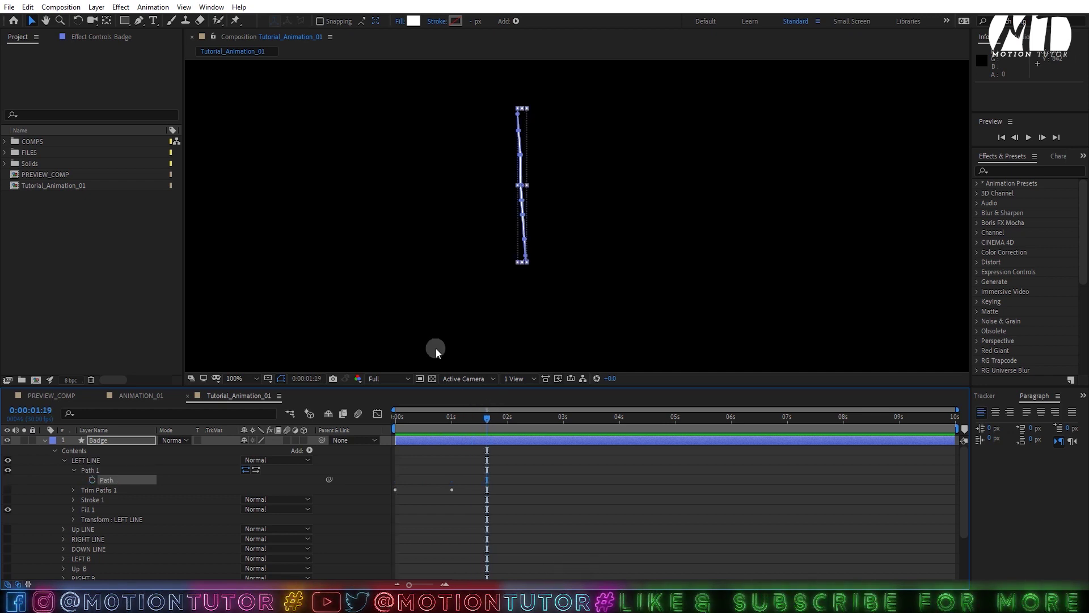
{"action": "left_click", "coordinate": [74, 470]}
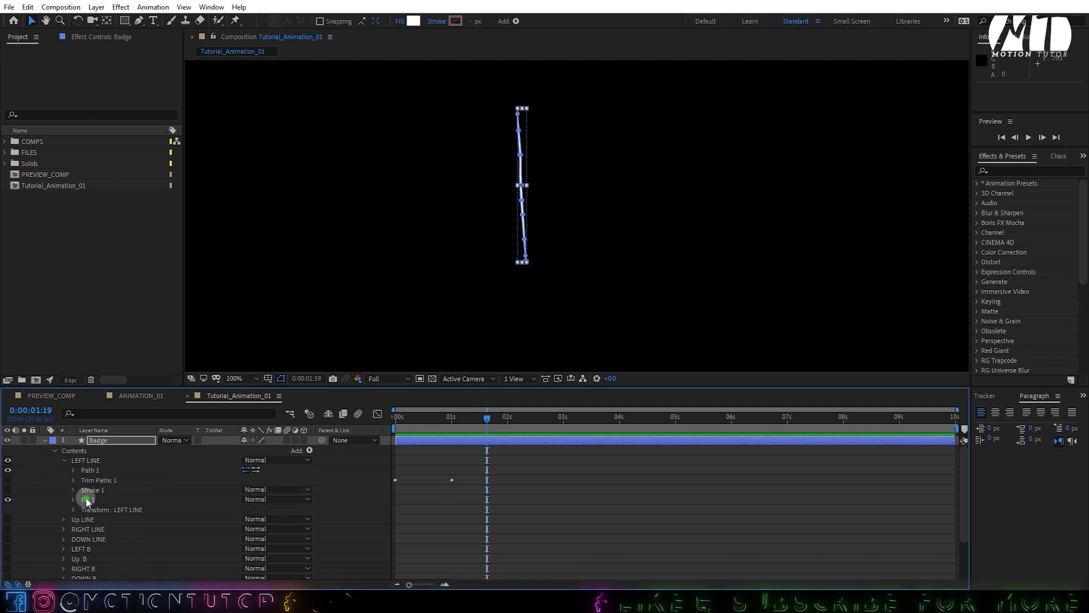
Step: Save the project
{"action": "left_click", "coordinate": [76, 509]}
{"action": "left_click", "coordinate": [72, 510]}
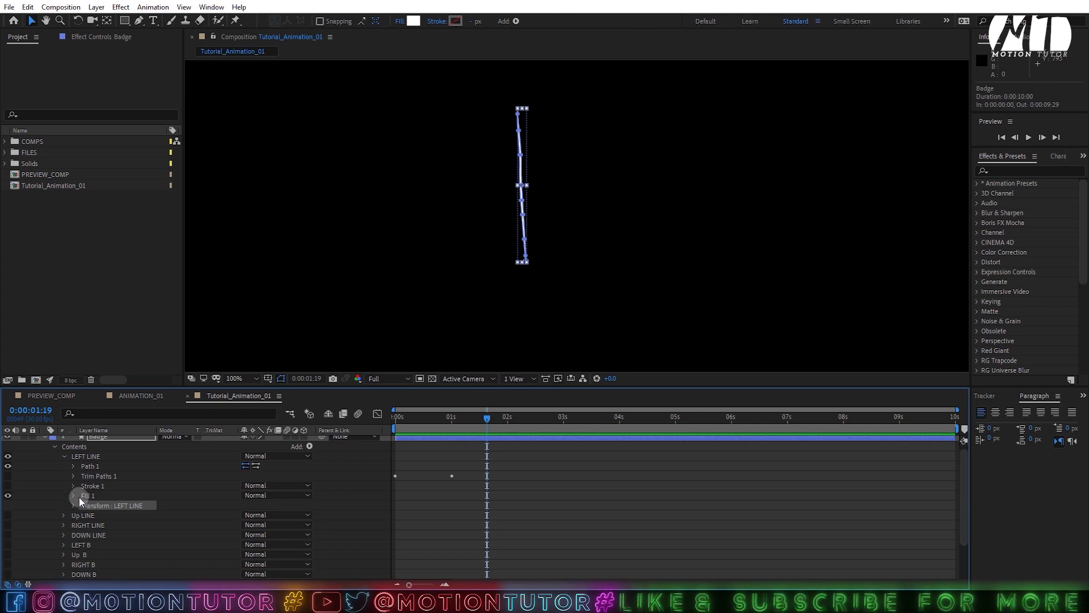
{"action": "left_click", "coordinate": [72, 496]}
{"action": "left_click", "coordinate": [73, 495]}
{"action": "key", "text": "ctrl+s"}
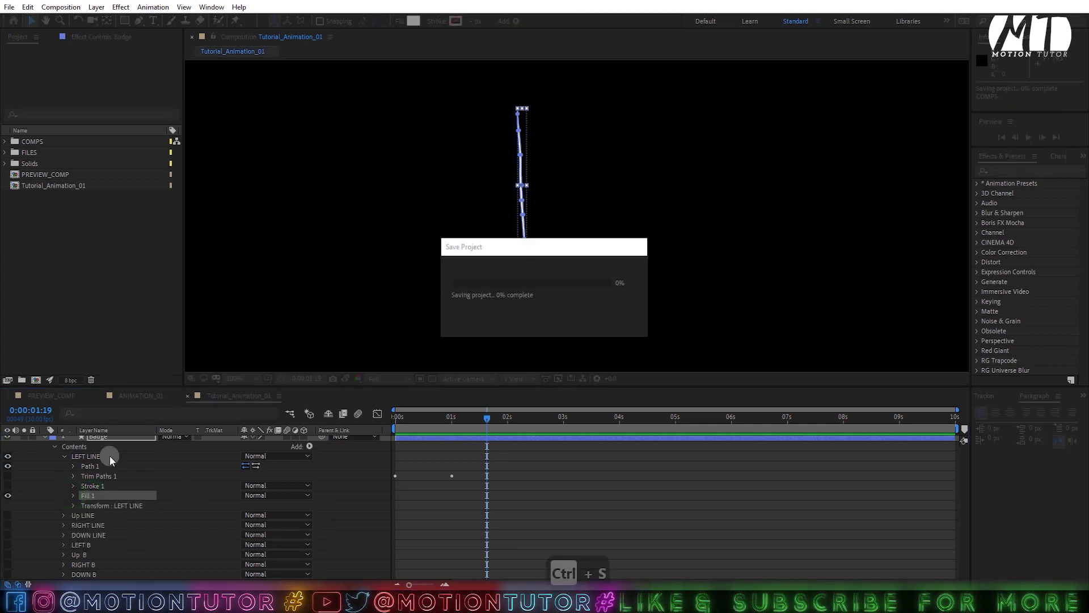
Step: Turn LEFT LINE's Trim Paths 1 and Stroke 1 back on, hide its Fill 1, and play back the trim animation
{"action": "left_click", "coordinate": [7, 486]}
{"action": "left_click", "coordinate": [7, 474]}
{"action": "left_click", "coordinate": [8, 461]}
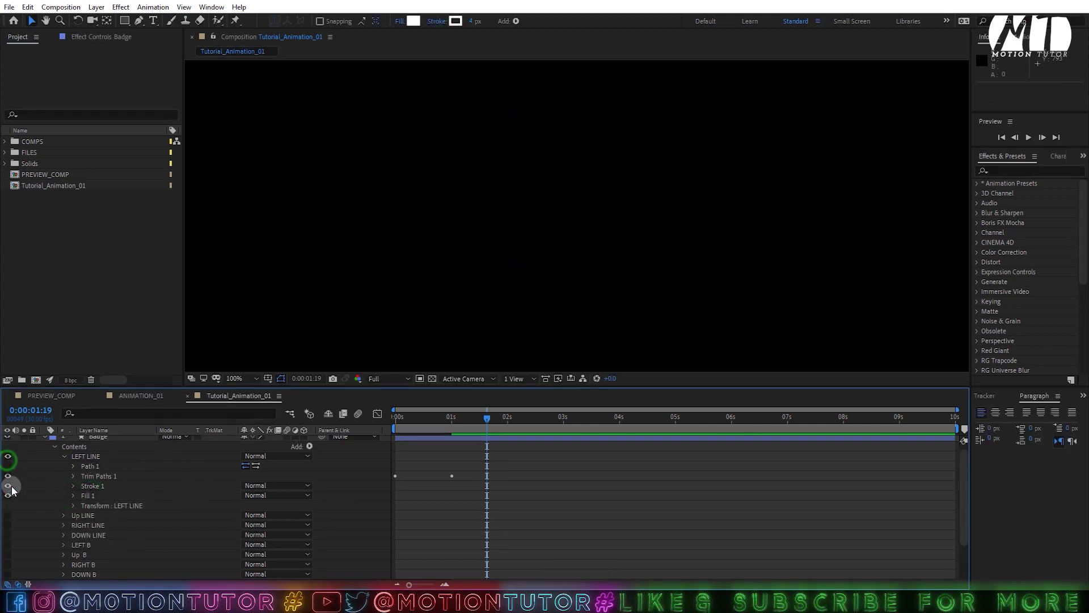
{"action": "left_click", "coordinate": [8, 467]}
{"action": "left_click", "coordinate": [8, 492]}
{"action": "key", "text": "space"}
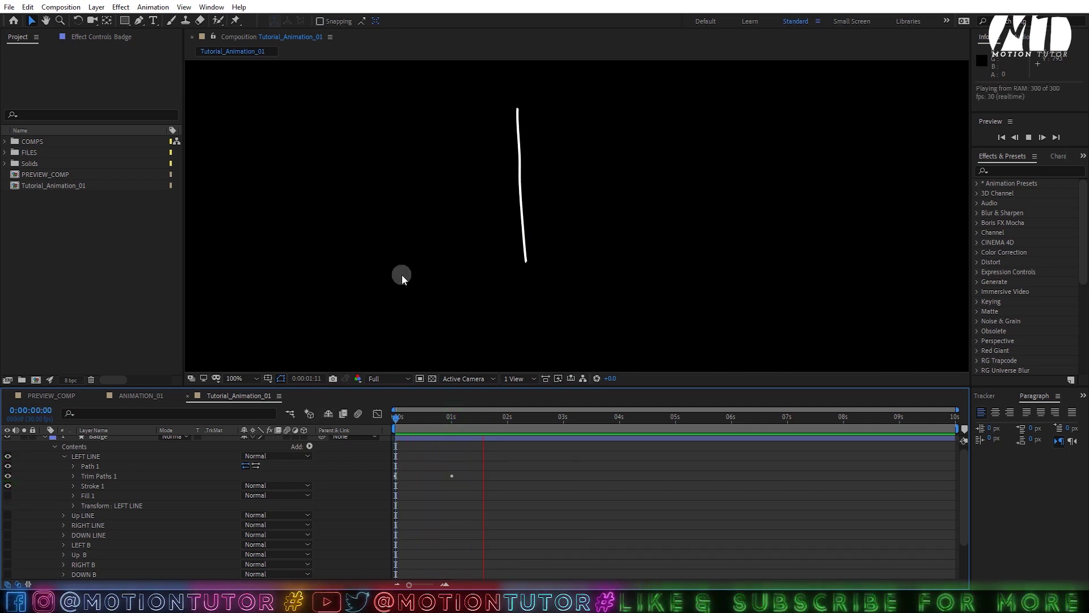
Step: Fit the composition in the viewer and copy LEFT LINE's Trim Paths 1 and Stroke 1
{"action": "left_click", "coordinate": [238, 379]}
{"action": "left_click", "coordinate": [237, 379]}
{"action": "left_click", "coordinate": [234, 183]}
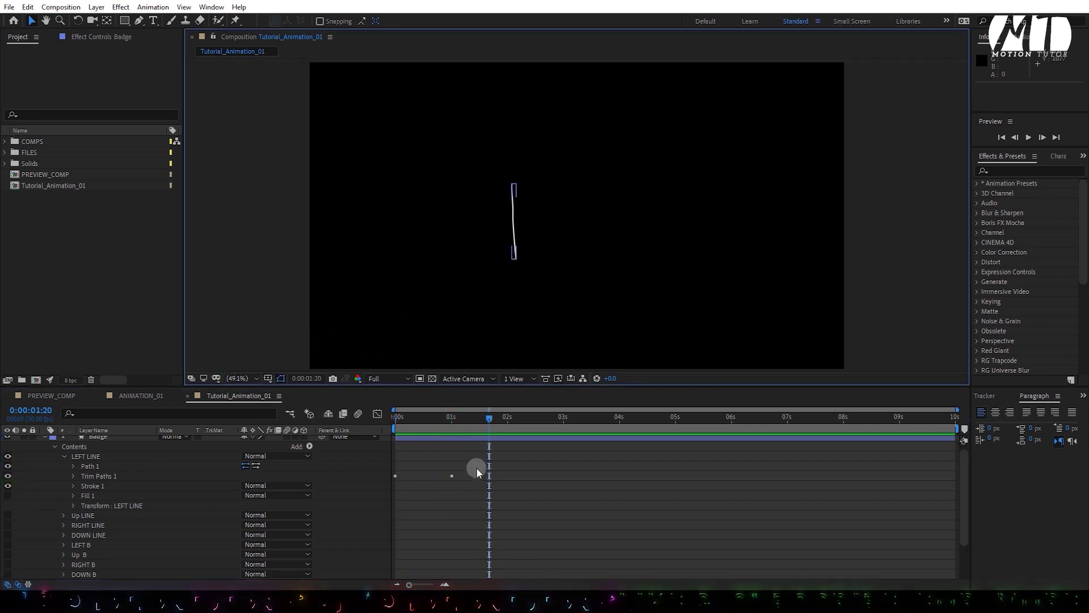
{"action": "left_click", "coordinate": [101, 476]}
{"action": "left_click", "coordinate": [101, 482], "text": "shift"}
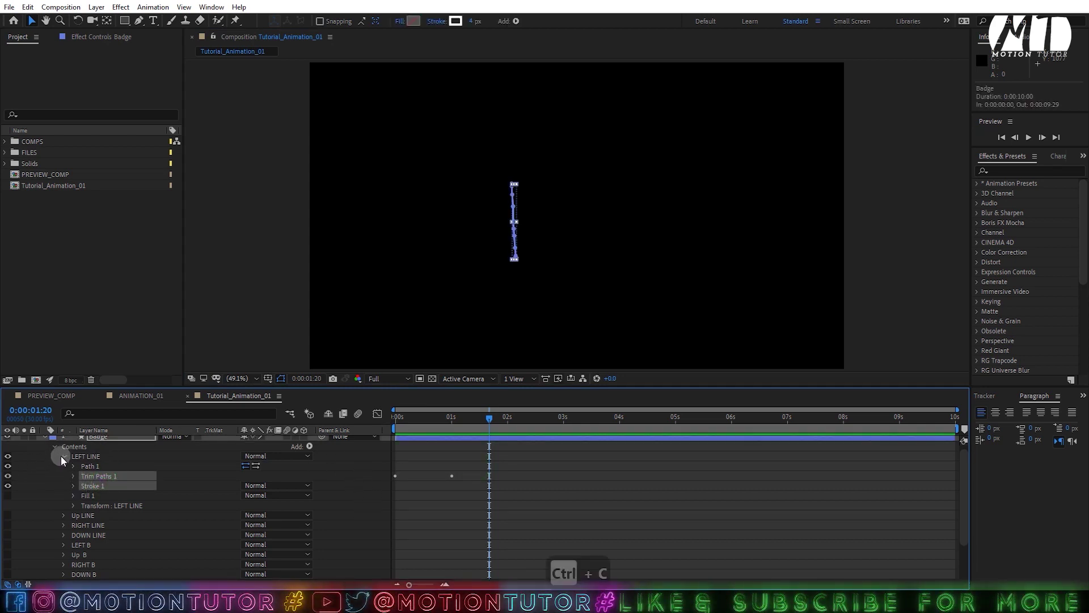
Step: Expand the Up LINE, RIGHT LINE and DOWN LINE groups and turn off Fill 1 in each
{"action": "left_click", "coordinate": [62, 456]}
{"action": "left_click", "coordinate": [82, 466]}
{"action": "left_click", "coordinate": [80, 478], "text": "shift"}
{"action": "left_click", "coordinate": [82, 486], "text": "shift"}
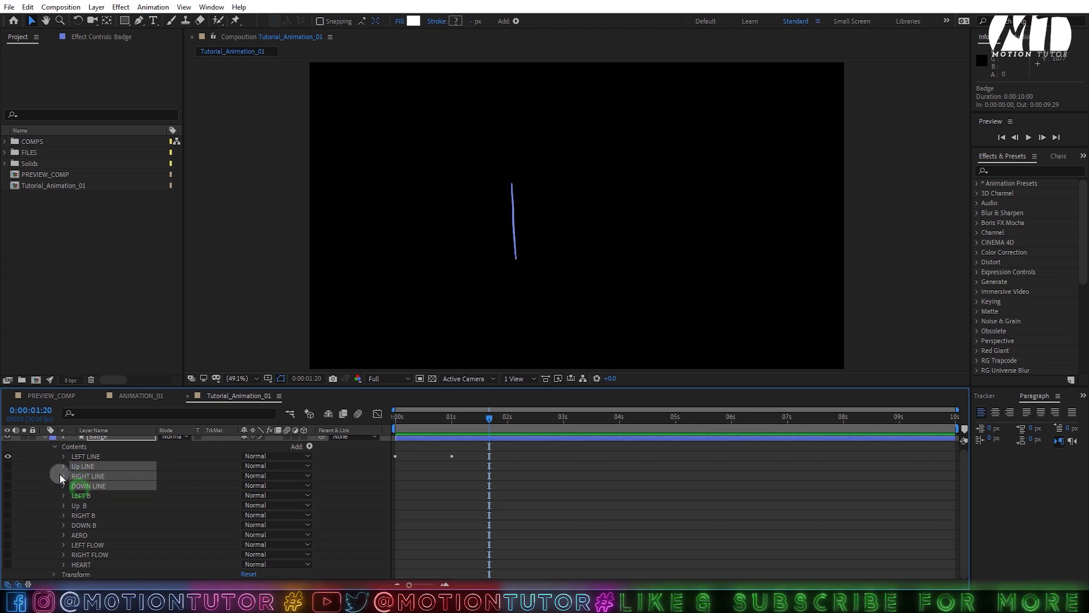
{"action": "left_click", "coordinate": [63, 466]}
{"action": "left_click", "coordinate": [42, 496]}
{"action": "left_click", "coordinate": [11, 486]}
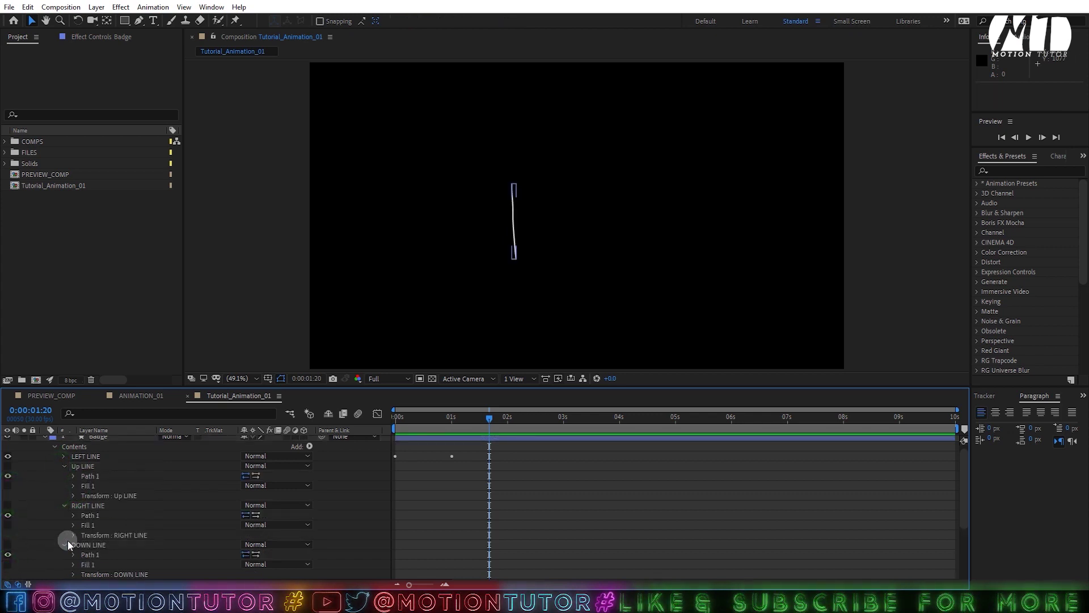
Step: Paste the copied Trim Paths 1 and Stroke 1 into Up LINE, RIGHT LINE and DOWN LINE at 0:00:00:00
{"action": "left_click", "coordinate": [86, 543]}
{"action": "left_click", "coordinate": [86, 505], "text": "shift"}
{"action": "left_click", "coordinate": [84, 465], "text": "shift"}
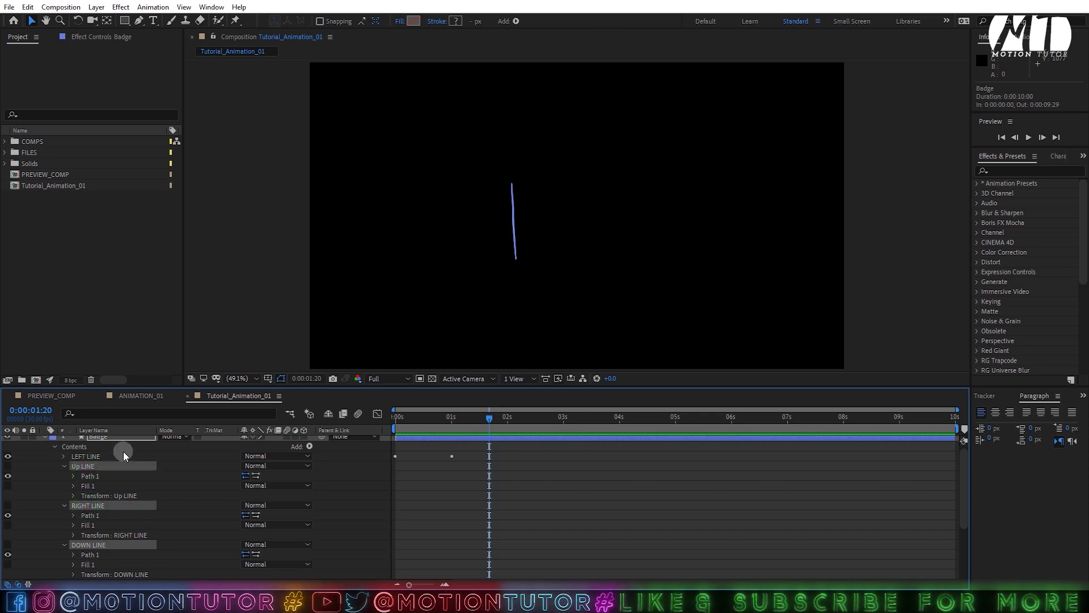
{"action": "key", "text": "Home"}
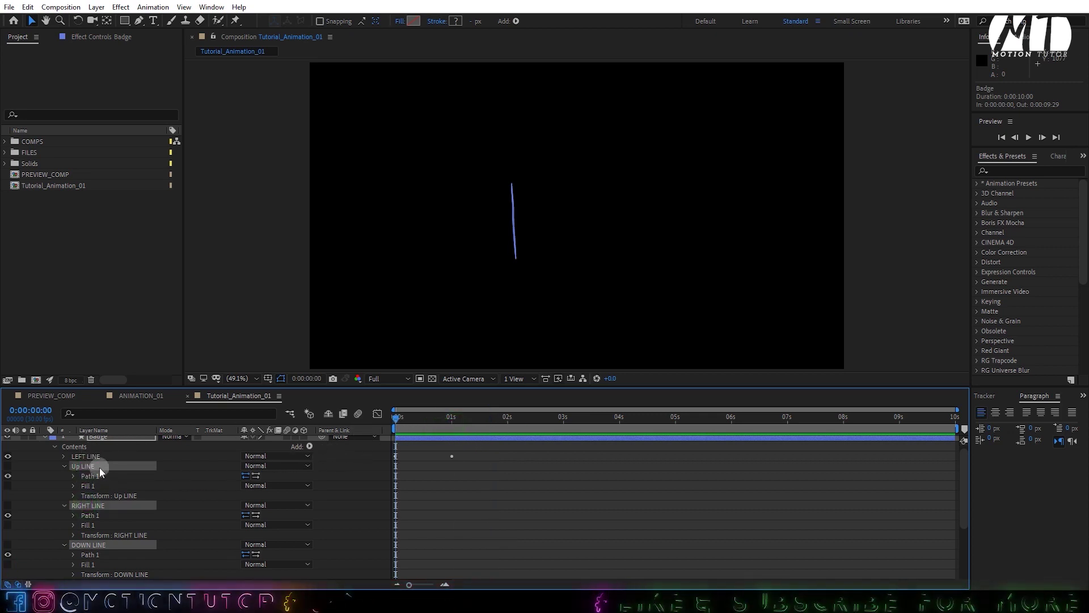
{"action": "left_click", "coordinate": [28, 7]}
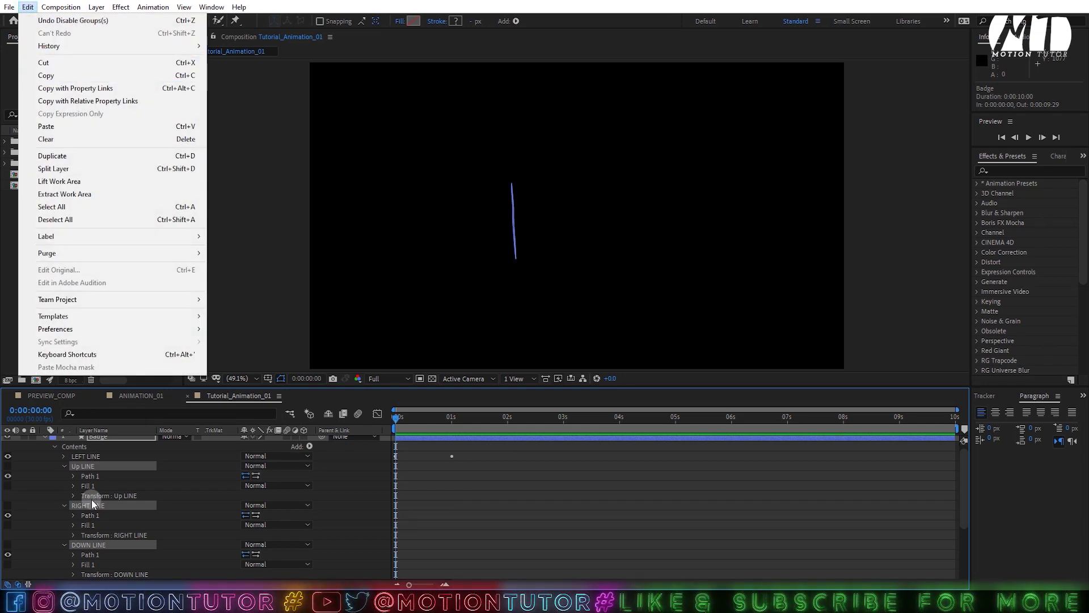
{"action": "left_click", "coordinate": [95, 467]}
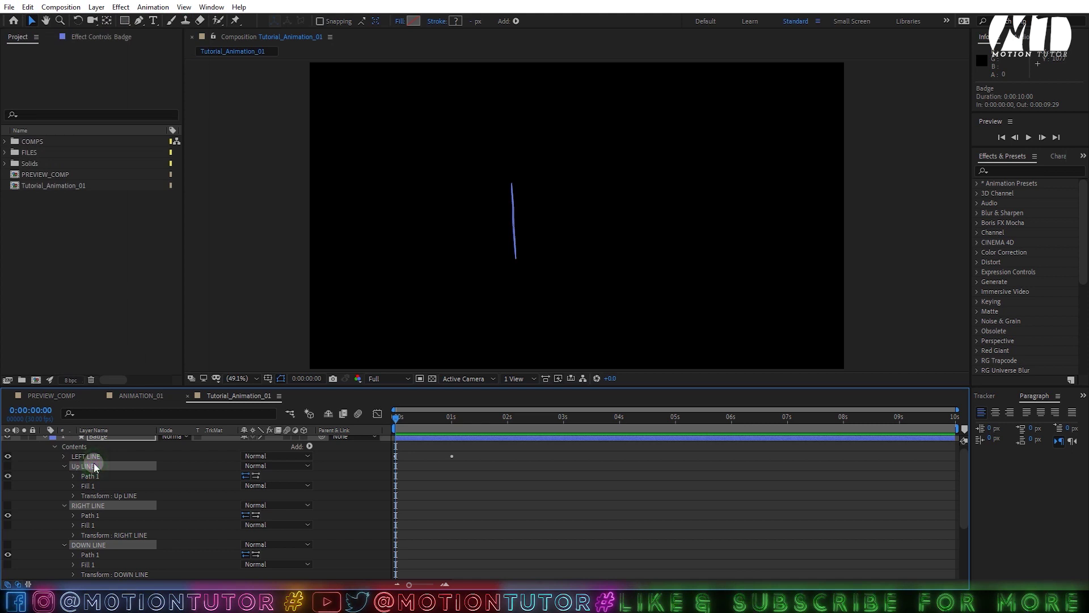
{"action": "key", "text": "ctrl+v"}
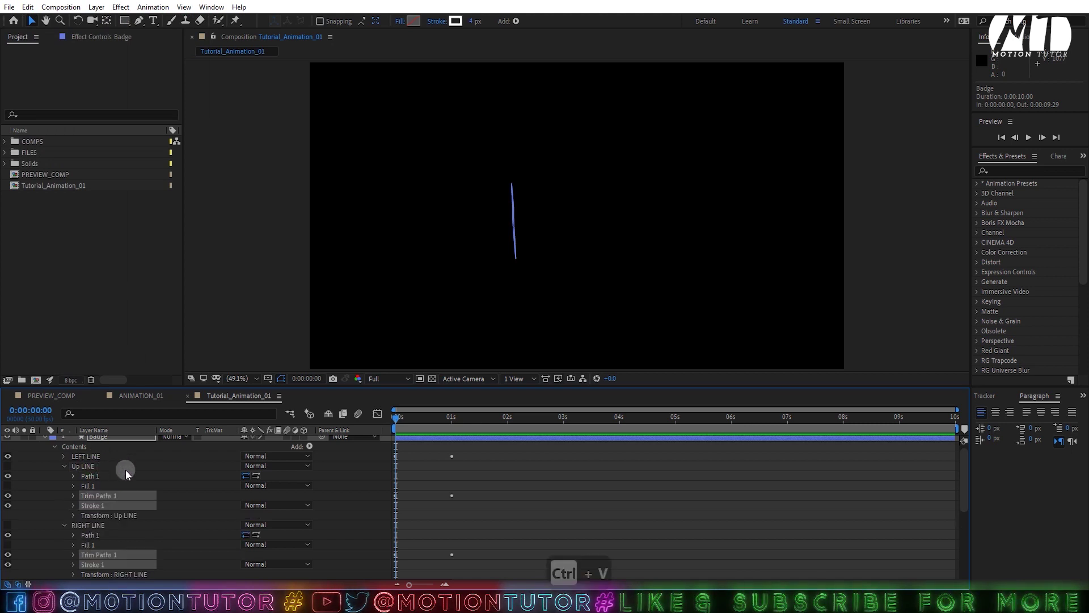
{"action": "key", "text": "space"}
{"action": "key", "text": "space"}
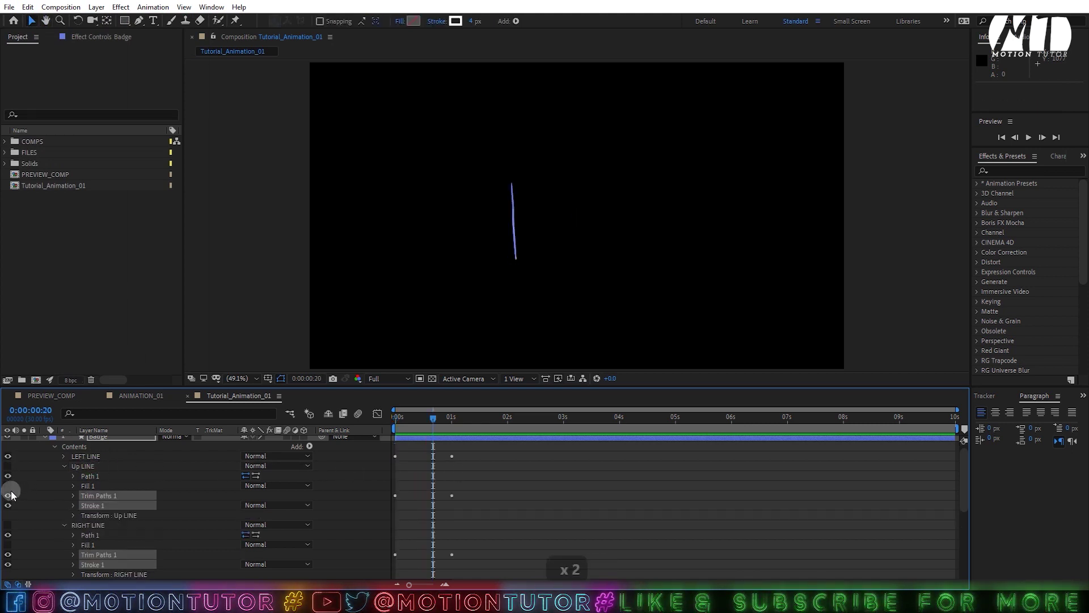
Step: Make the Up LINE, RIGHT LINE and DOWN LINE groups visible and play back all four lines from 0:00:00:00
{"action": "left_click", "coordinate": [64, 465]}
{"action": "left_click", "coordinate": [64, 476]}
{"action": "left_click", "coordinate": [64, 486]}
{"action": "left_click_drag", "start_coordinate": [8, 466], "coordinate": [8, 485]}
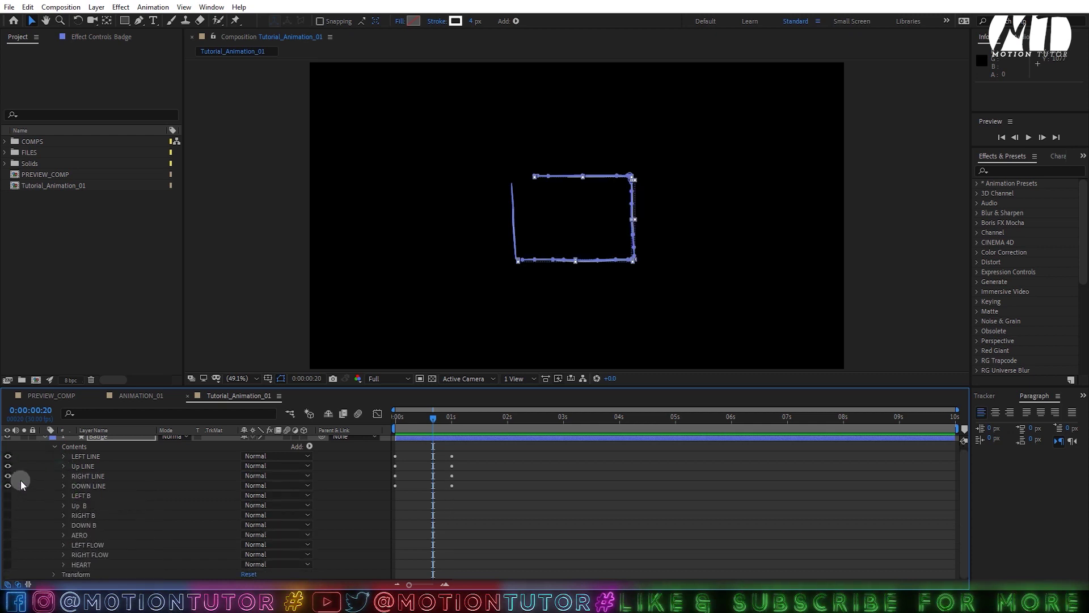
{"action": "key", "text": "space"}
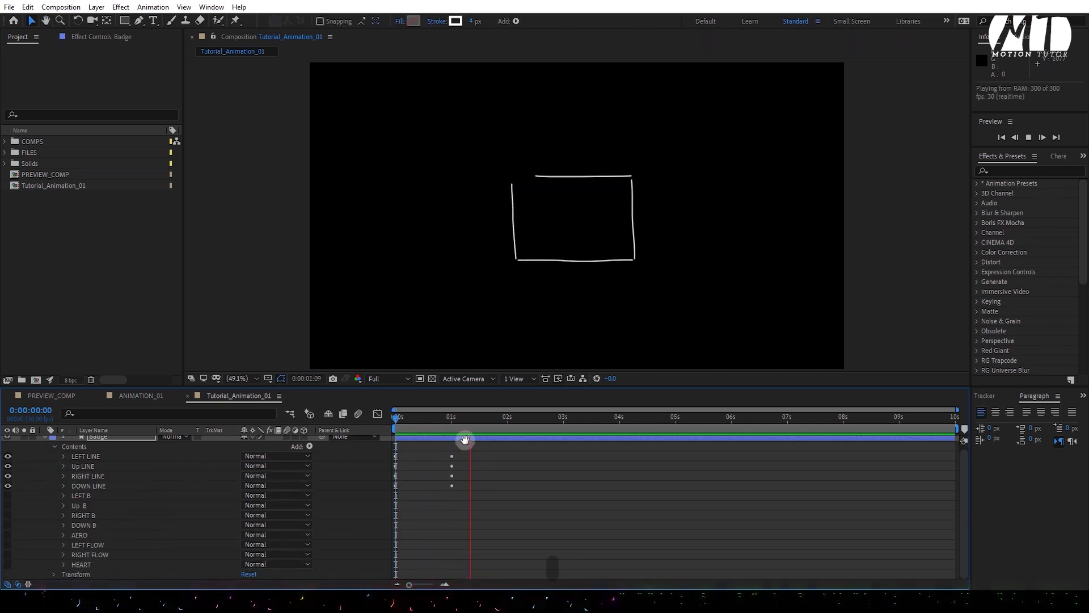
{"action": "key", "text": "space"}
{"action": "left_click_drag", "start_coordinate": [453, 425], "coordinate": [334, 471]}
{"action": "key", "text": "space"}
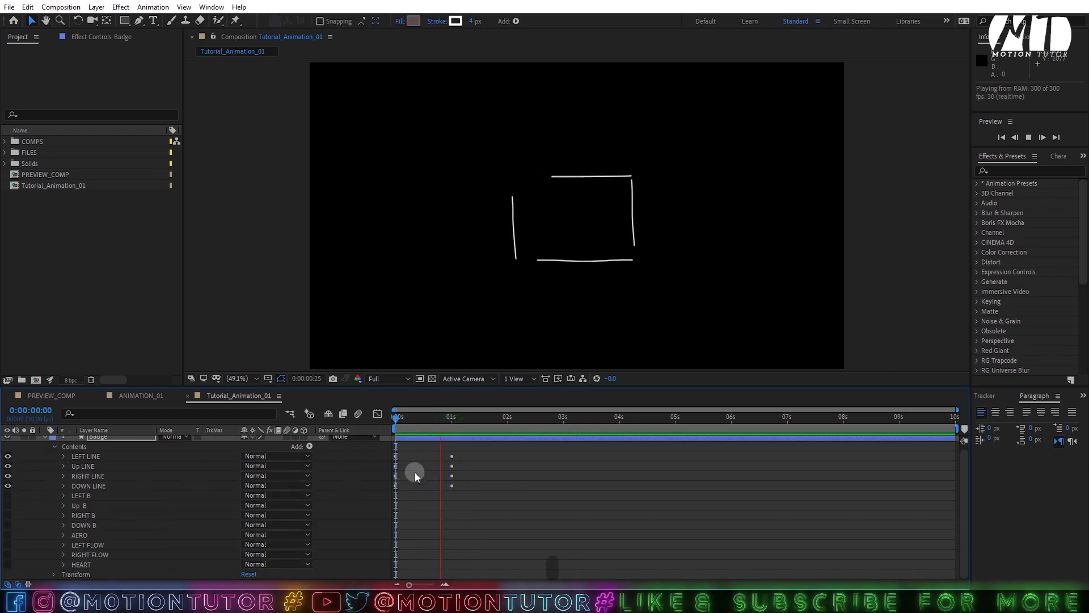
{"action": "key", "text": "space"}
Step: Reveal Badge's keyframed properties and apply Easy Ease to all keyframes of the four End properties
{"action": "key", "text": "u"}
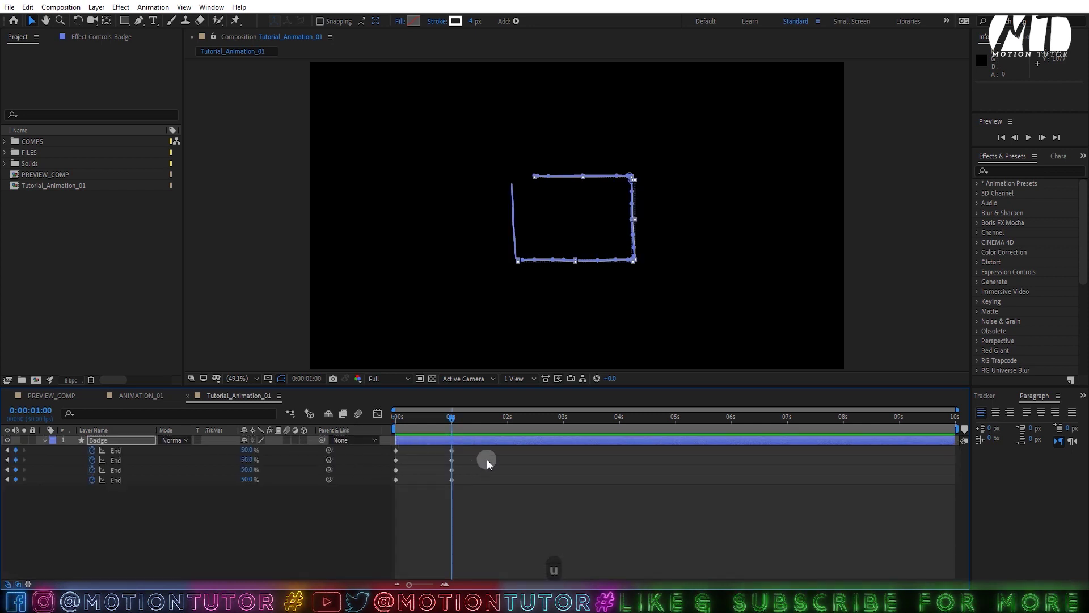
{"action": "left_click_drag", "start_coordinate": [487, 452], "coordinate": [385, 492]}
{"action": "right_click", "coordinate": [397, 479]}
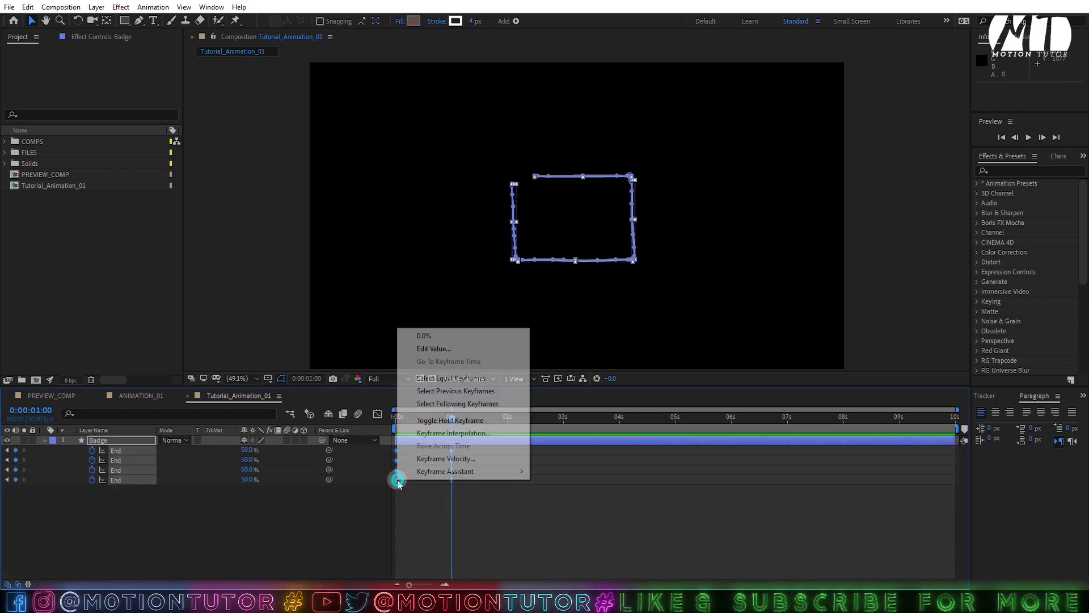
{"action": "mouse_move", "coordinate": [435, 473]}
{"action": "left_click", "coordinate": [560, 509]}
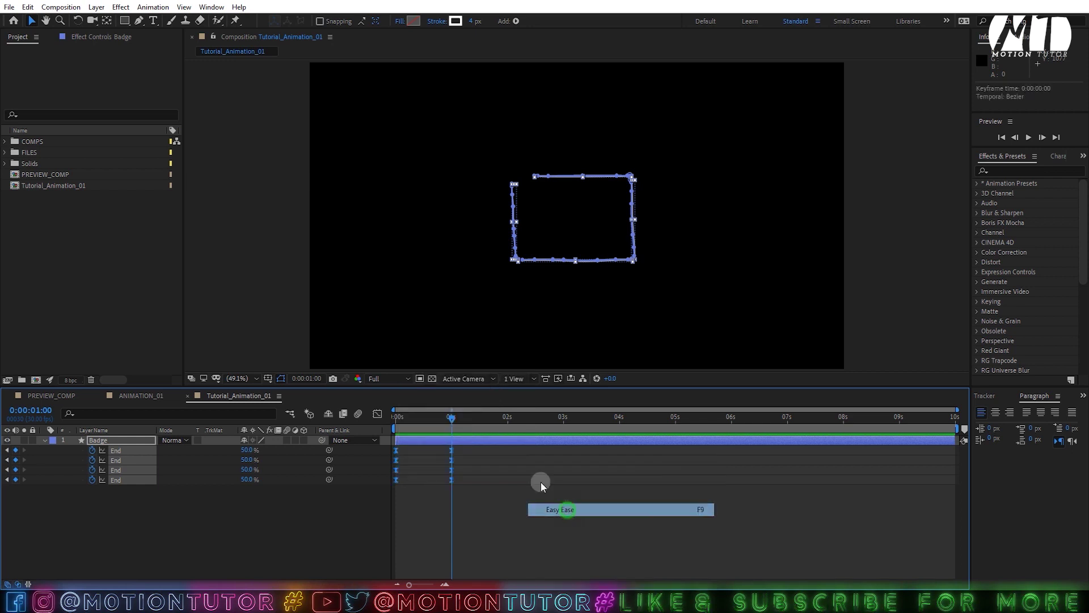
Step: Reshape the speed graph of the four End properties to peak right at the start and slow down toward 0:00:01:00
{"action": "left_click", "coordinate": [378, 413]}
{"action": "right_click", "coordinate": [526, 498]}
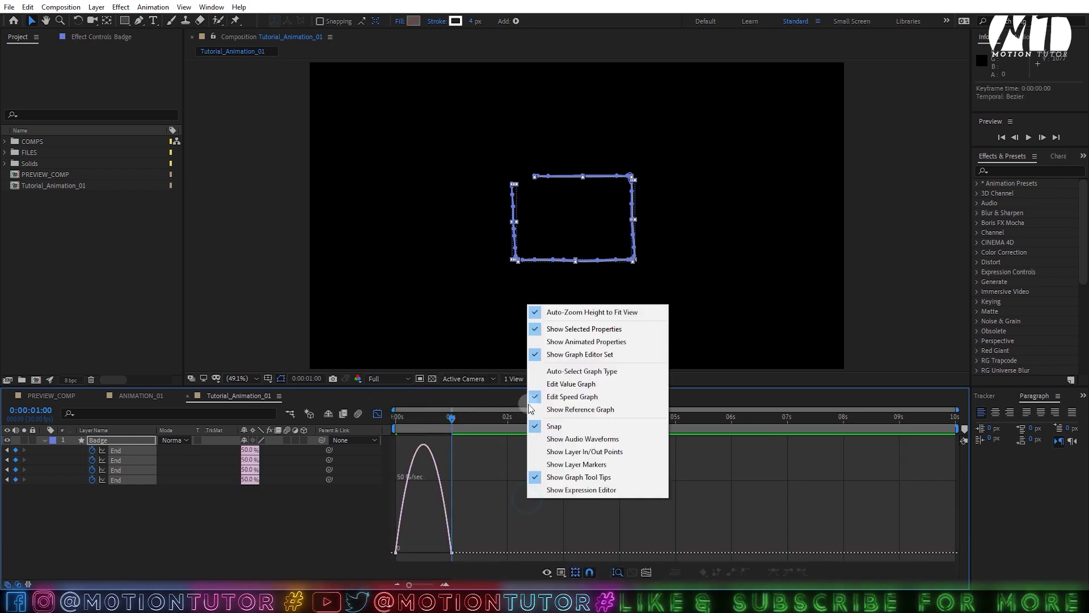
{"action": "left_click", "coordinate": [492, 528]}
{"action": "left_click_drag", "start_coordinate": [493, 527], "coordinate": [404, 551]}
{"action": "mouse_move", "coordinate": [410, 541]}
{"action": "left_mouse_down"}
{"action": "mouse_move", "coordinate": [393, 554]}
{"action": "mouse_move", "coordinate": [403, 548]}
{"action": "left_mouse_up"}
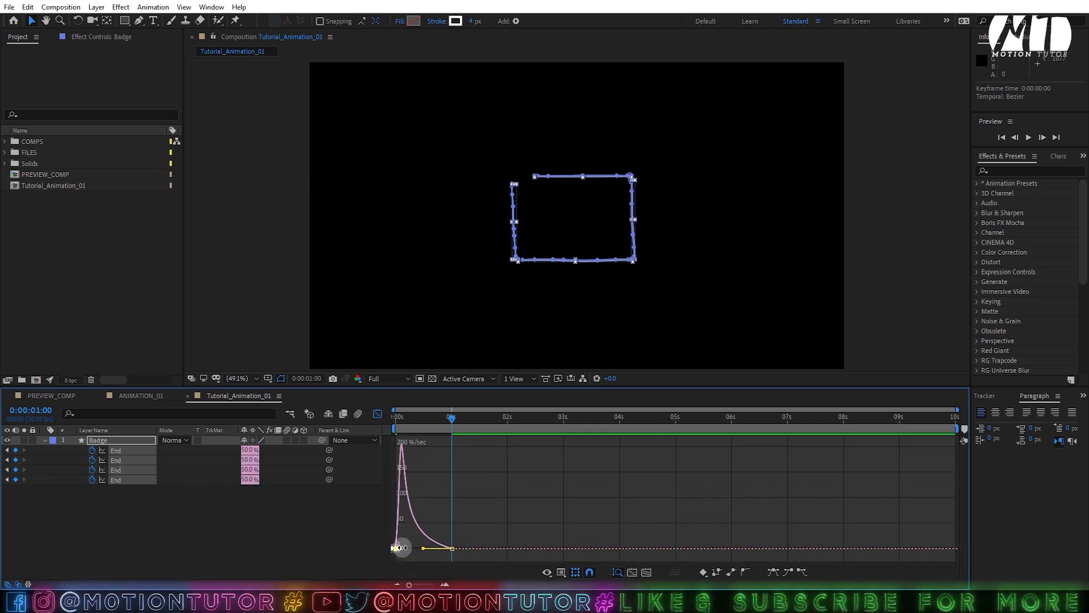
{"action": "left_click", "coordinate": [374, 414]}
Step: Play back the eased growth of the four lines repeatedly from 0:00:00:00, including at 100% magnification
{"action": "left_click_drag", "start_coordinate": [417, 431], "coordinate": [378, 441]}
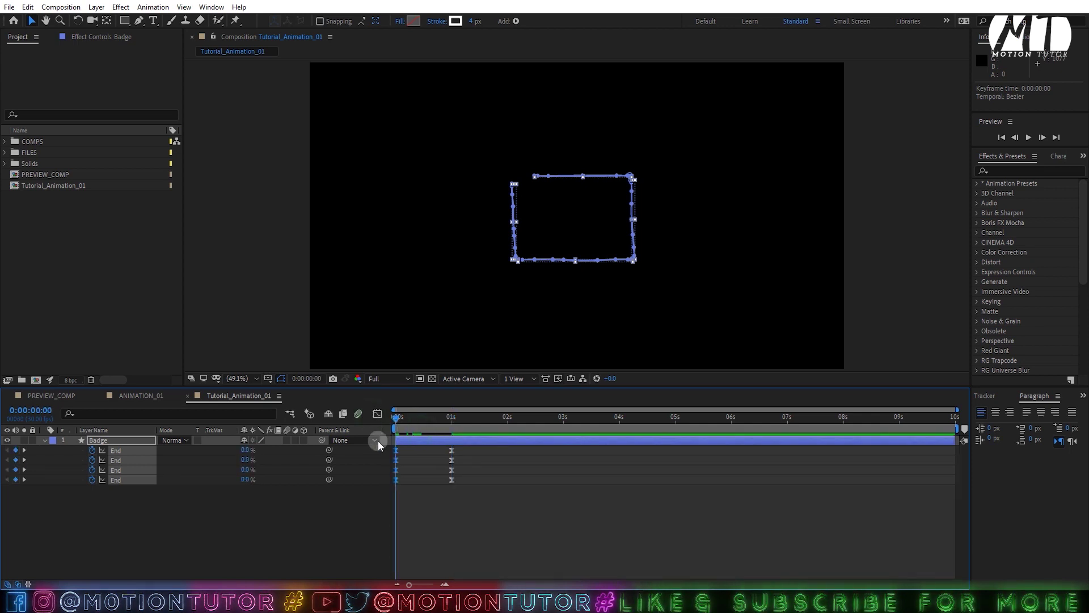
{"action": "left_click", "coordinate": [437, 498]}
{"action": "key", "text": "space"}
{"action": "key", "text": "space"}
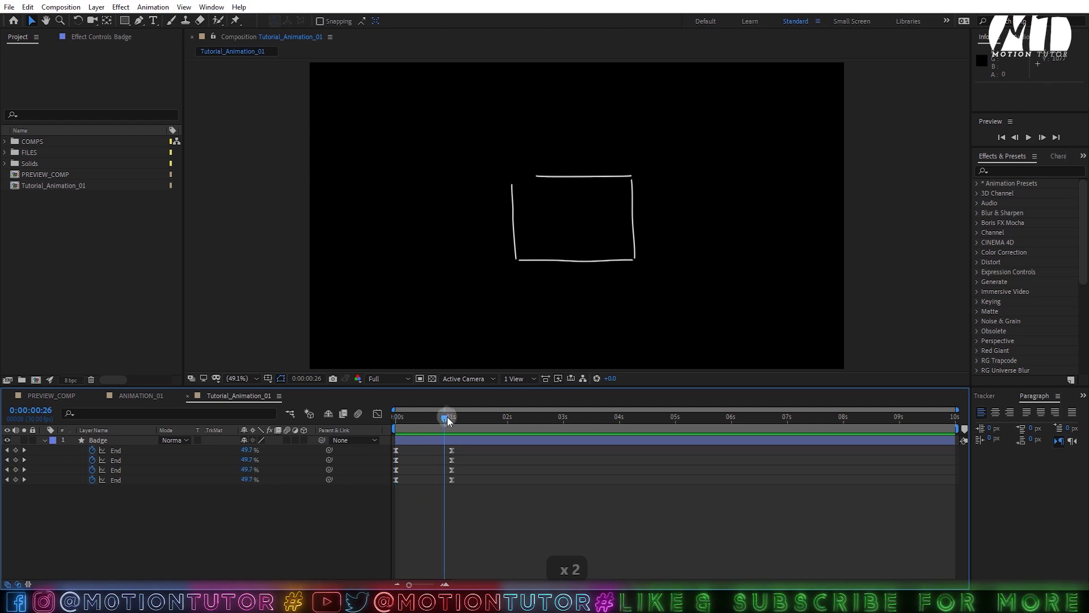
{"action": "left_click_drag", "start_coordinate": [447, 417], "coordinate": [394, 418]}
{"action": "left_click", "coordinate": [494, 517]}
{"action": "key", "text": "space"}
{"action": "key", "text": "space"}
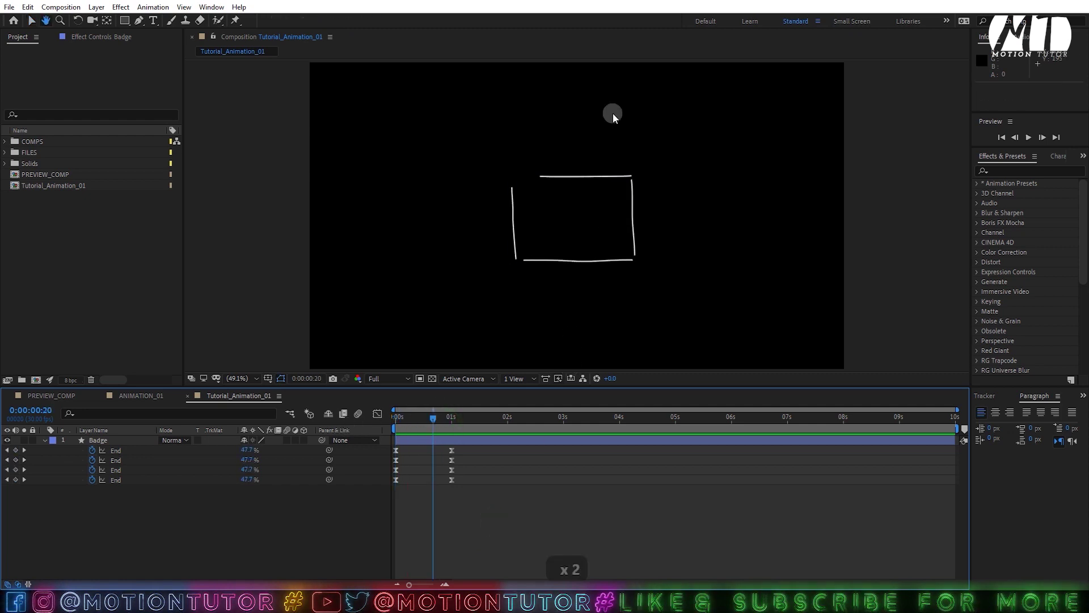
{"action": "scroll", "coordinate": [582, 177], "scroll_direction": "up", "scroll_amount": 4}
{"action": "scroll", "coordinate": [448, 218], "scroll_direction": "down", "scroll_amount": 1}
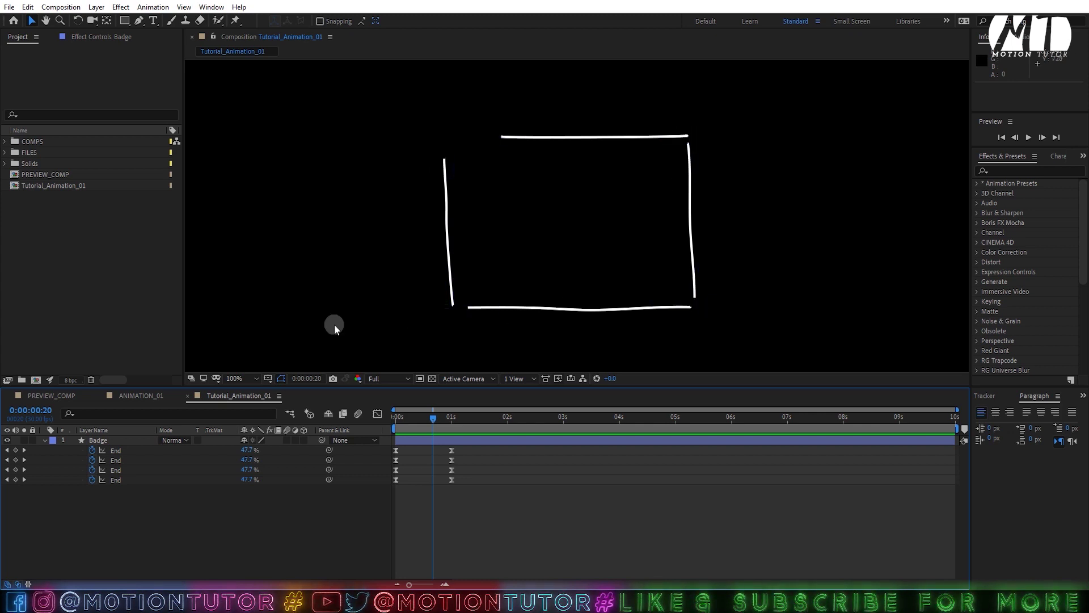
{"action": "left_click_drag", "start_coordinate": [431, 422], "coordinate": [329, 441]}
{"action": "key", "text": "space"}
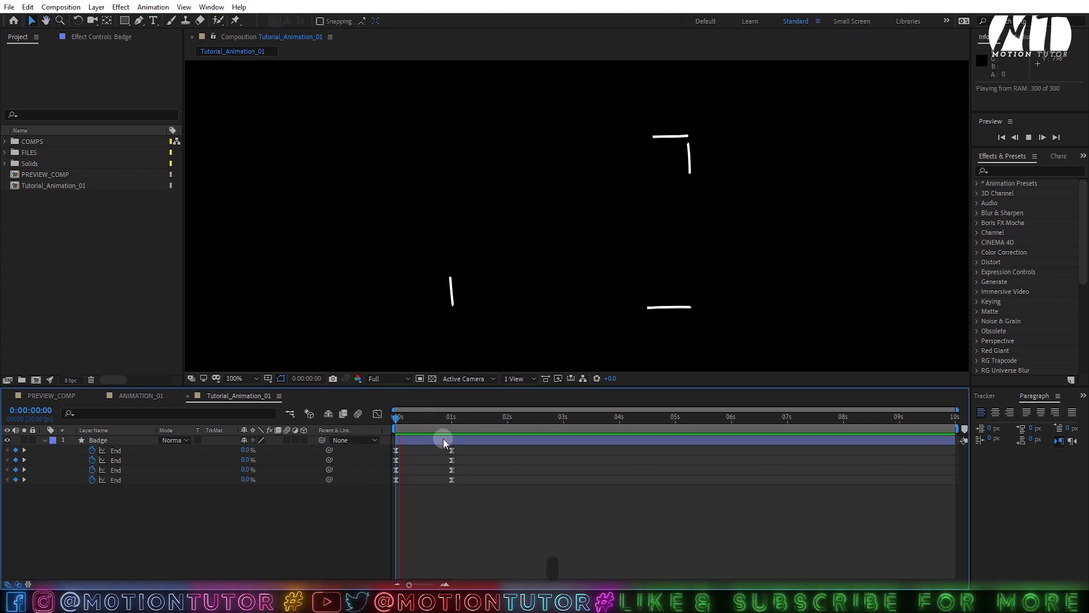
{"action": "key", "text": "space"}
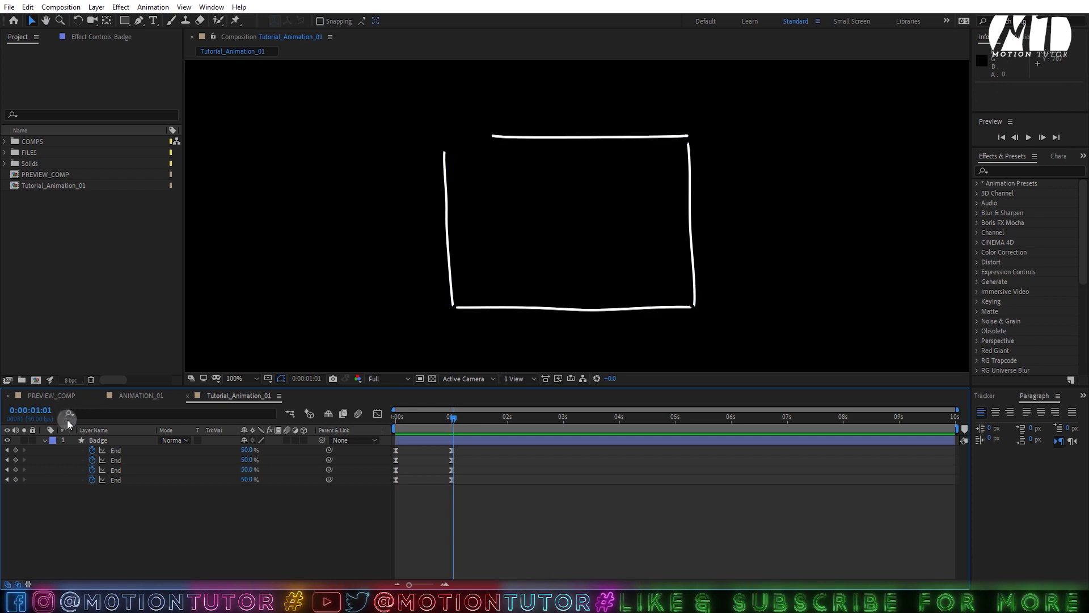
Step: Set the vertex at the left end of the Up LINE path as its first vertex
{"action": "left_click", "coordinate": [45, 440]}
{"action": "left_click", "coordinate": [45, 441]}
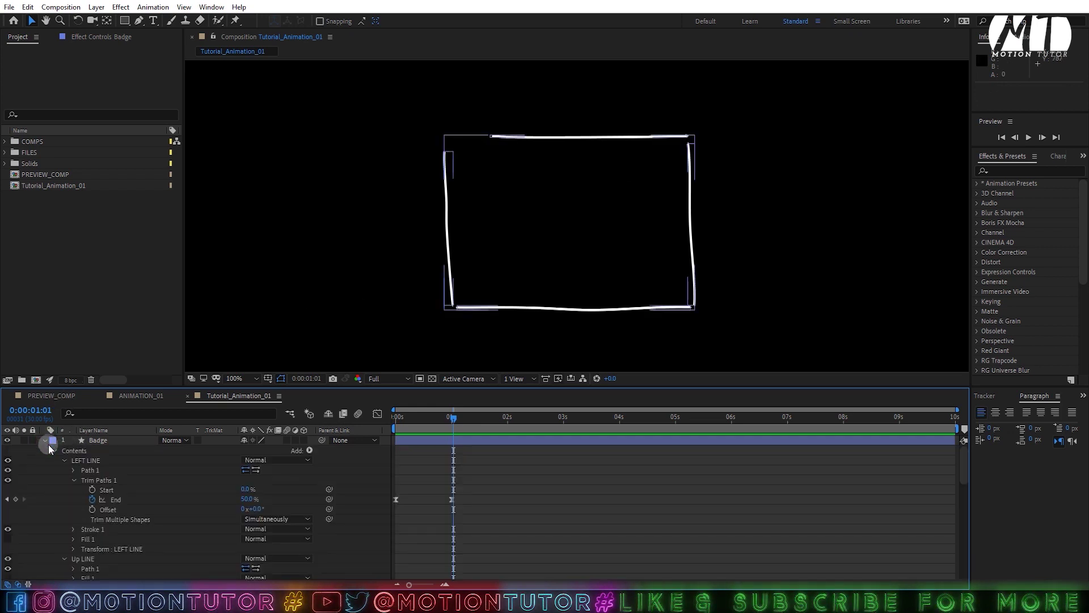
{"action": "left_click", "coordinate": [74, 480]}
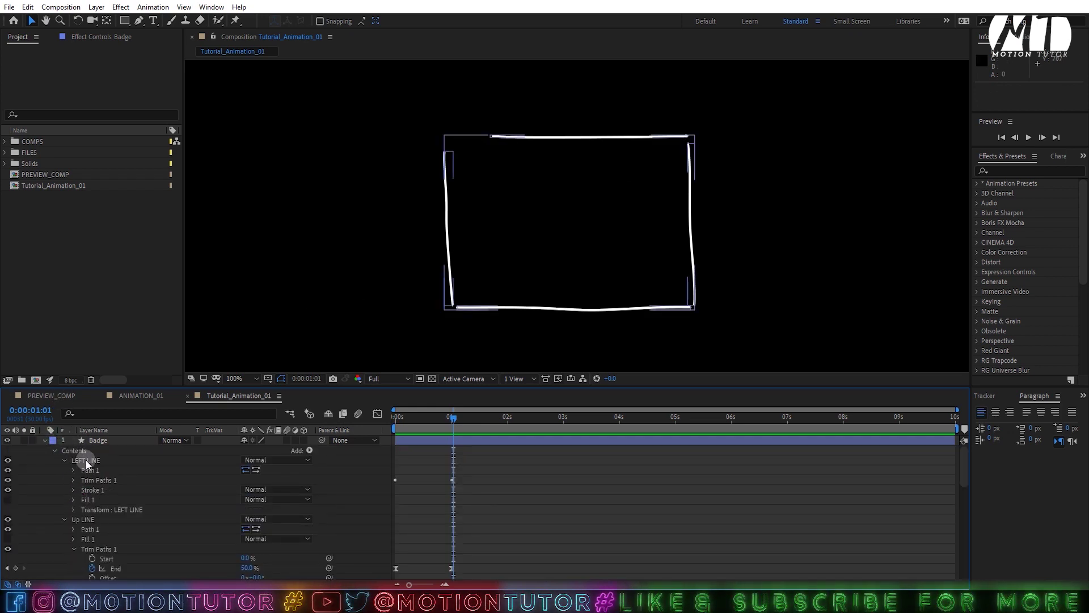
{"action": "left_click", "coordinate": [86, 461]}
{"action": "left_click", "coordinate": [83, 519]}
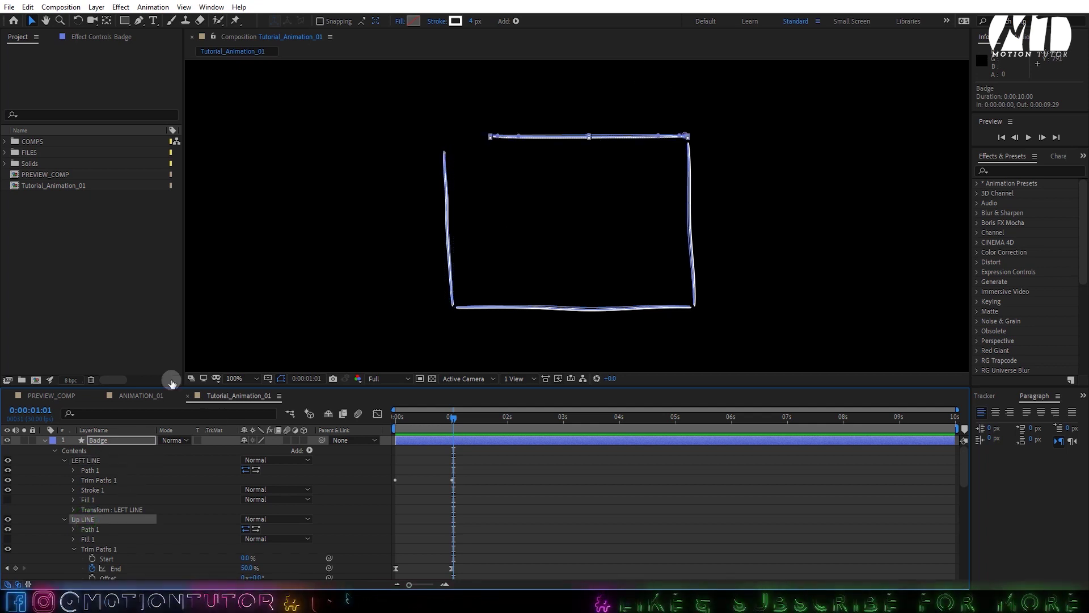
{"action": "scroll", "coordinate": [551, 142], "scroll_direction": "up", "scroll_amount": 1}
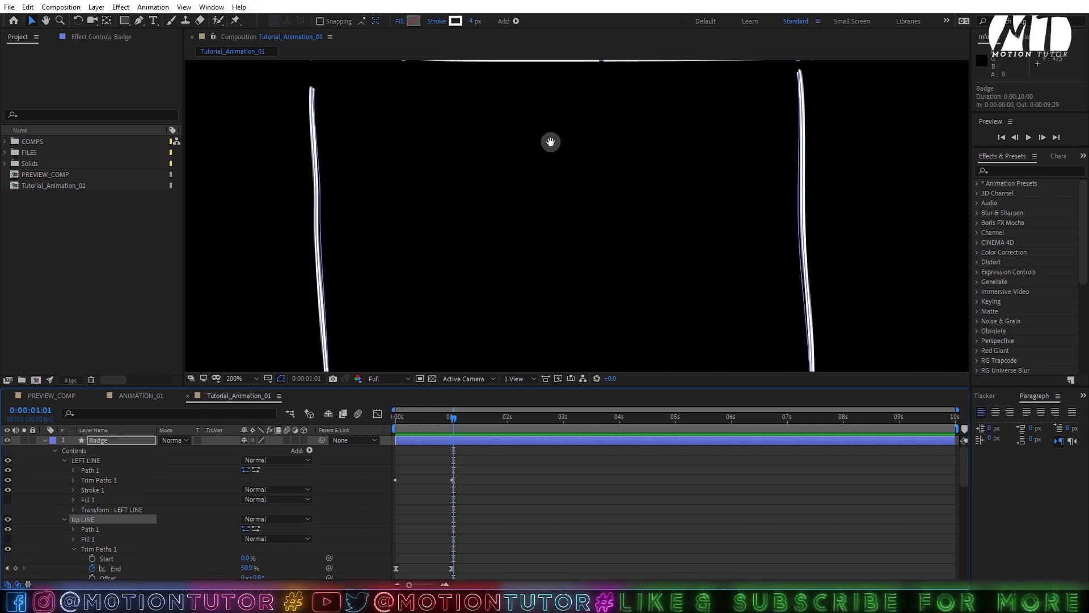
{"action": "left_click_drag", "start_coordinate": [553, 142], "coordinate": [500, 308]}
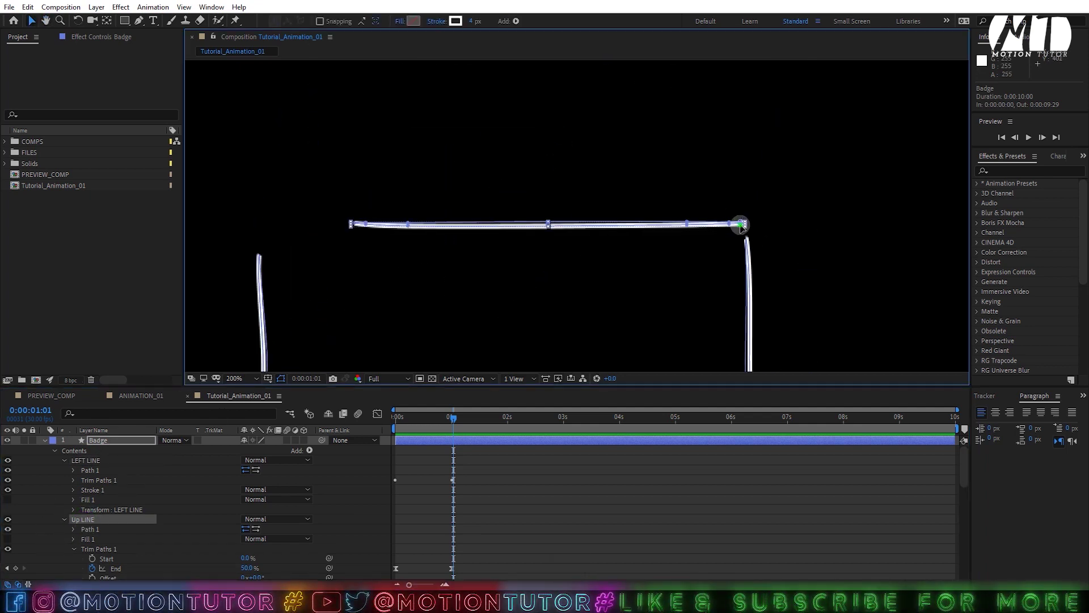
{"action": "left_click", "coordinate": [742, 226]}
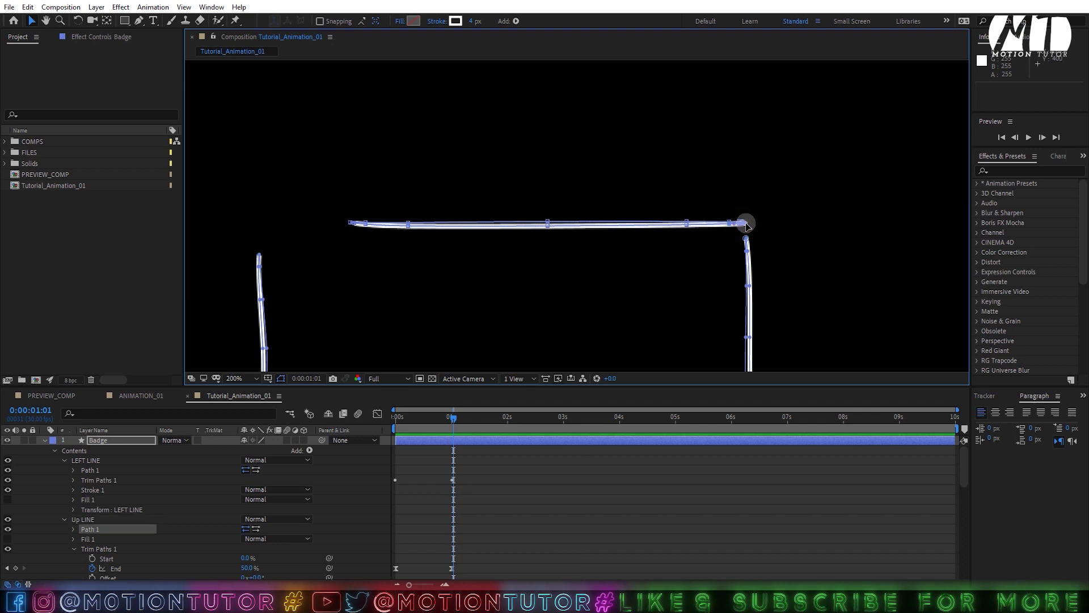
{"action": "right_click", "coordinate": [353, 227]}
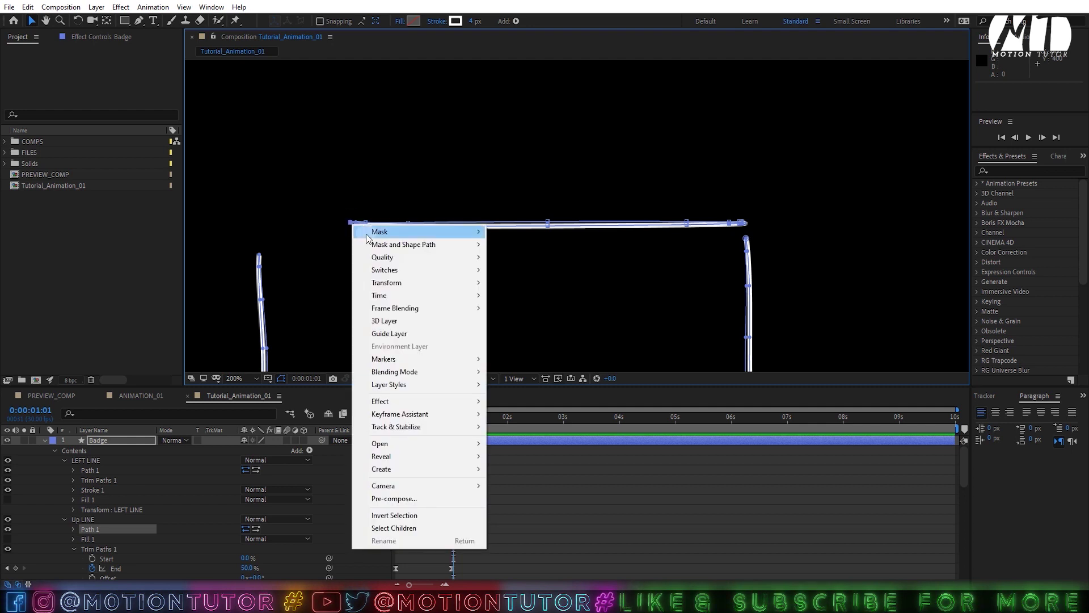
{"action": "mouse_move", "coordinate": [398, 244]}
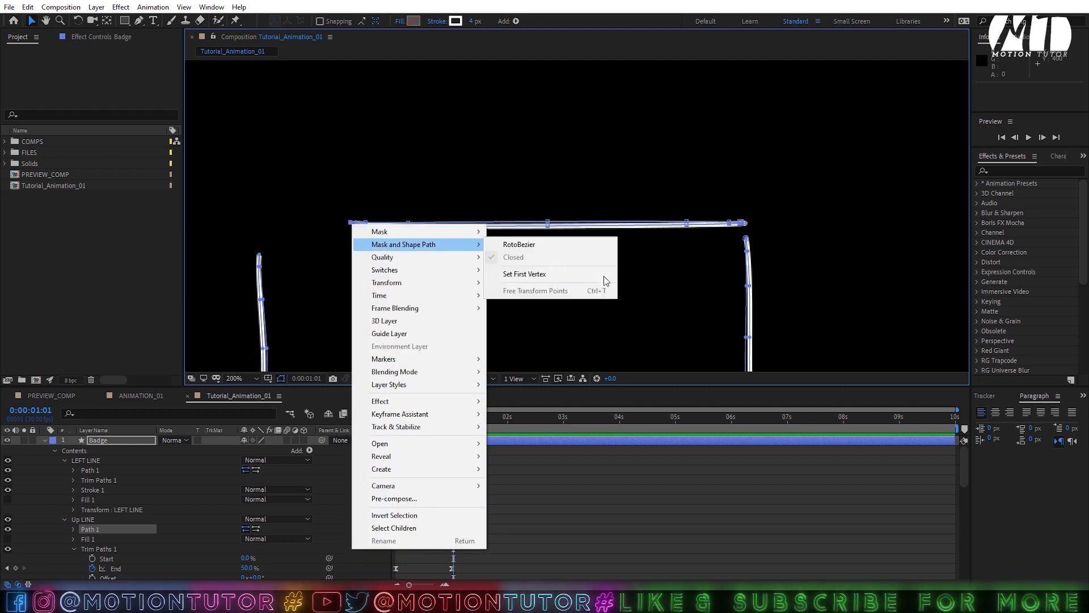
{"action": "left_click", "coordinate": [506, 275]}
{"action": "left_click", "coordinate": [484, 467]}
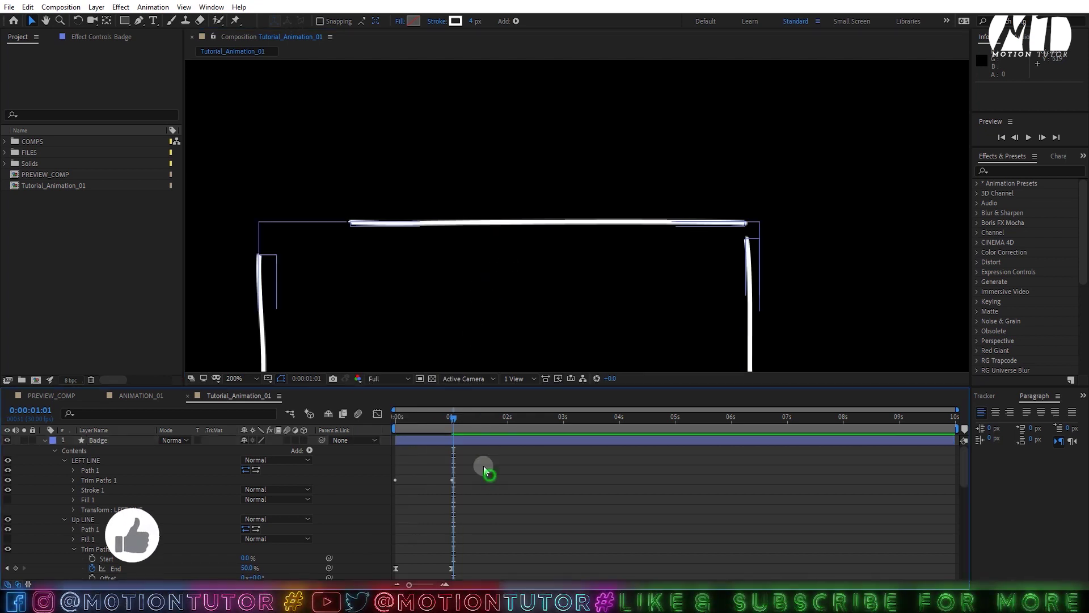
Step: Play back the four lines from 0:00:00:00 and fit the whole composition in the viewer
{"action": "key", "text": "space"}
{"action": "key", "text": "comma"}
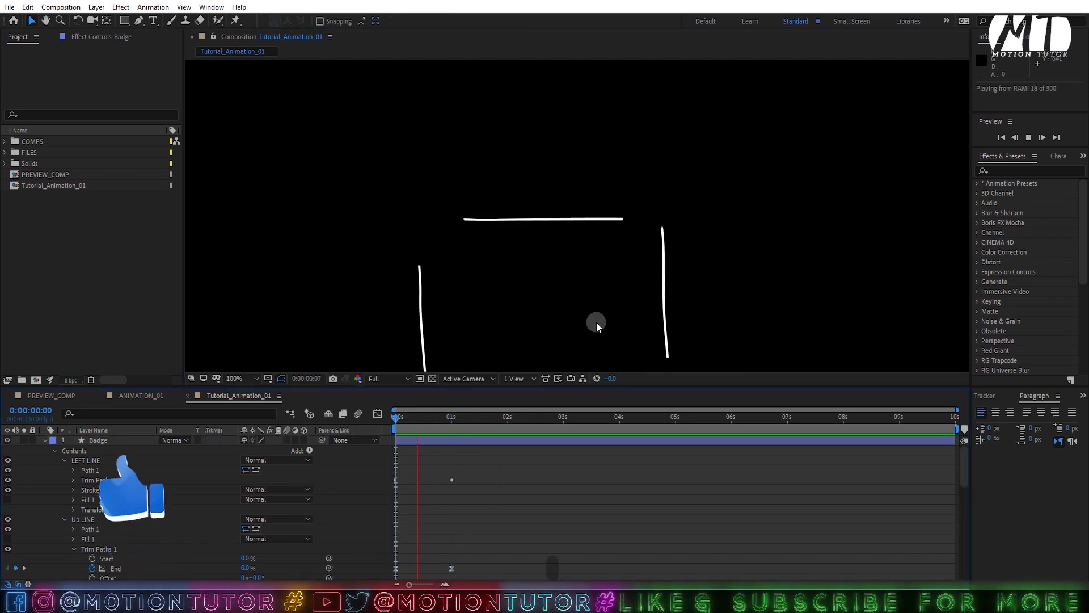
{"action": "left_click", "coordinate": [239, 374]}
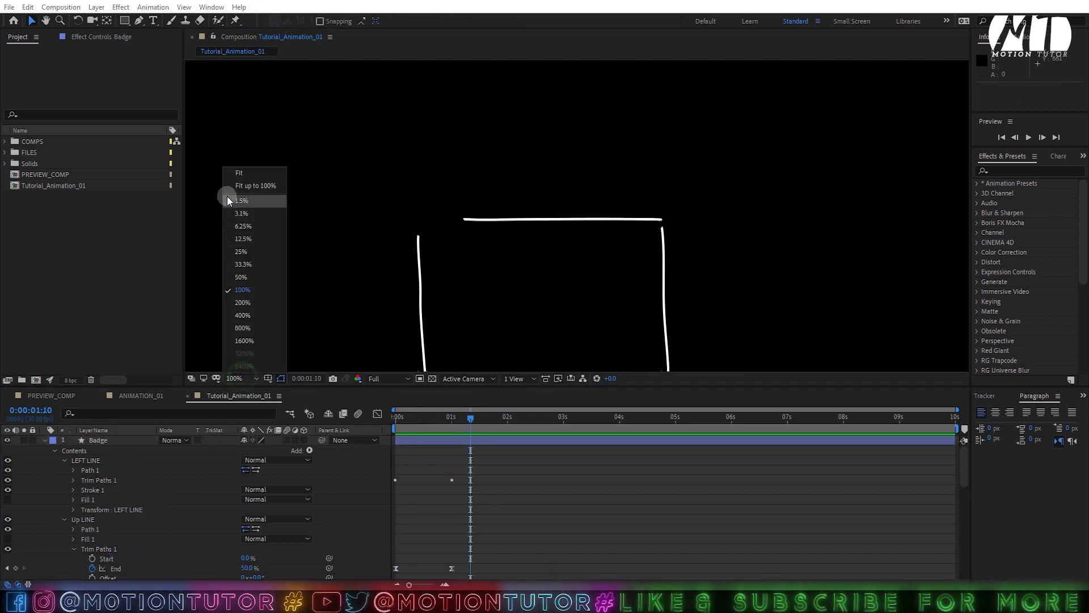
{"action": "left_click", "coordinate": [229, 191]}
Step: Reveal Badge's keyframes and stagger the four End keyframe pairs so each line starts roughly half a second after the previous one
{"action": "left_click", "coordinate": [111, 438]}
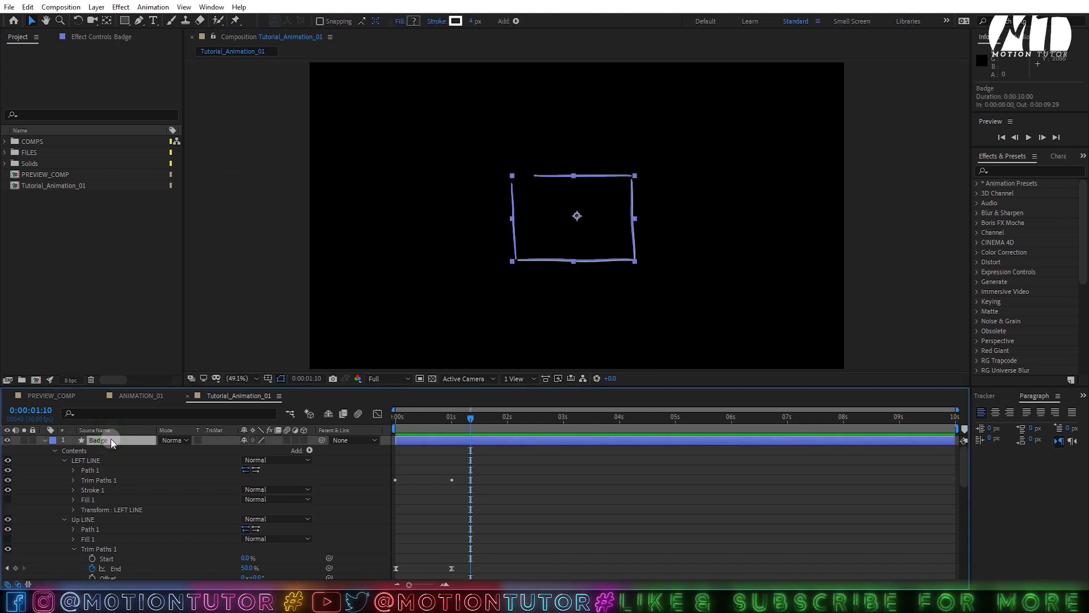
{"action": "key", "text": "u"}
{"action": "mouse_move", "coordinate": [479, 456]}
{"action": "left_mouse_down"}
{"action": "mouse_move", "coordinate": [387, 482]}
{"action": "mouse_move", "coordinate": [437, 460]}
{"action": "mouse_move", "coordinate": [548, 480]}
{"action": "left_mouse_up"}
Step: Play back the staggered drawing of the four lines from 0:00:00:00
{"action": "key", "text": "space"}
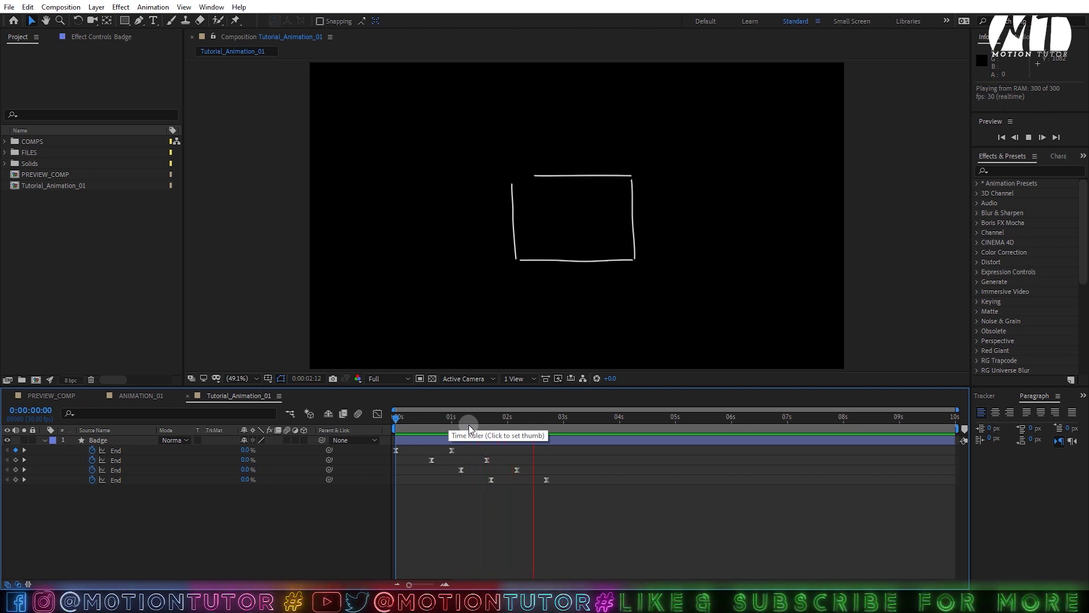
{"action": "left_click", "coordinate": [497, 413]}
{"action": "key", "text": "space"}
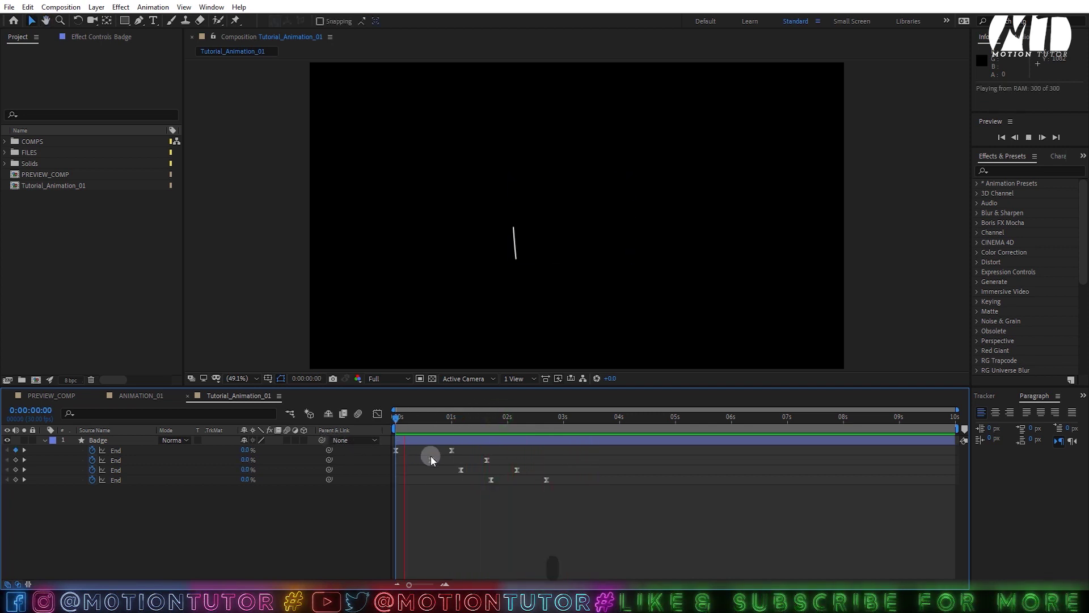
{"action": "left_click", "coordinate": [454, 459]}
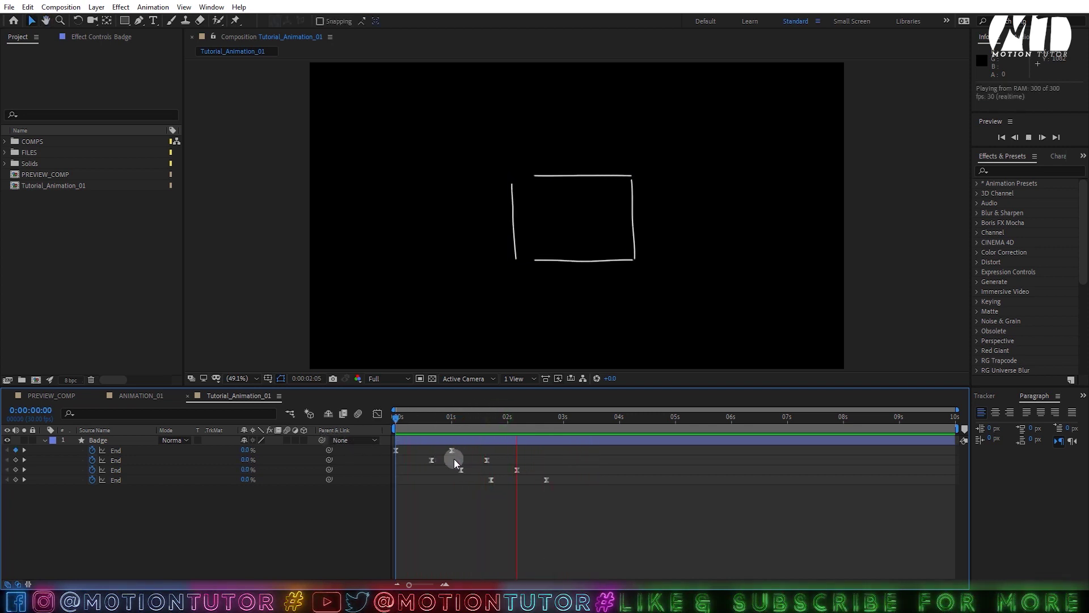
Step: Collapse and hide the four LINE groups in Badge's contents, and make LEFT B, Up B, RIGHT B and DOWN B visible
{"action": "left_click", "coordinate": [44, 441]}
{"action": "left_click", "coordinate": [44, 440]}
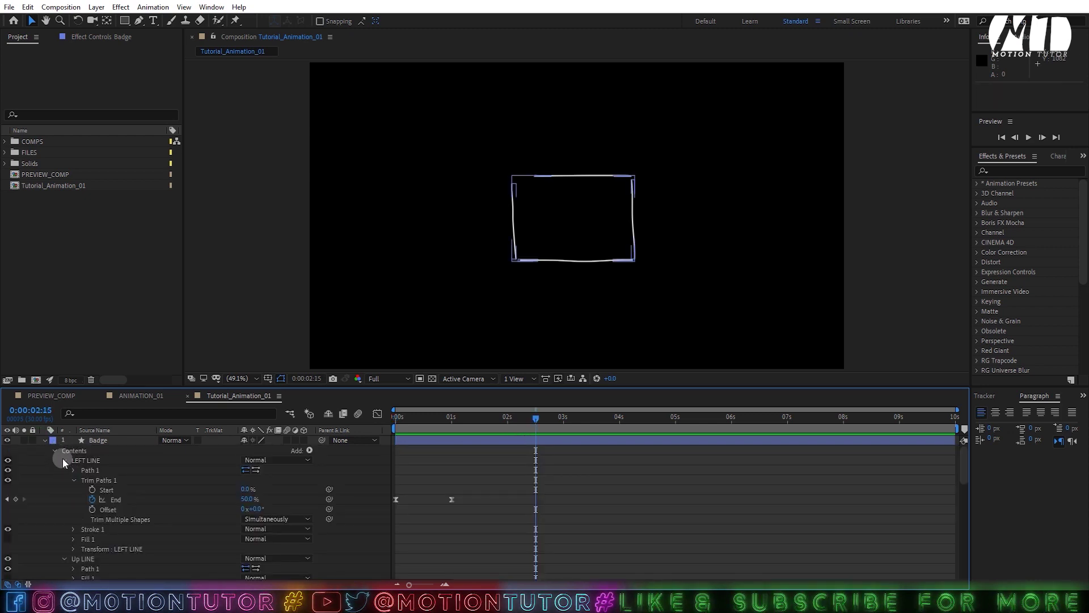
{"action": "left_click", "coordinate": [63, 460]}
{"action": "left_click", "coordinate": [64, 470]}
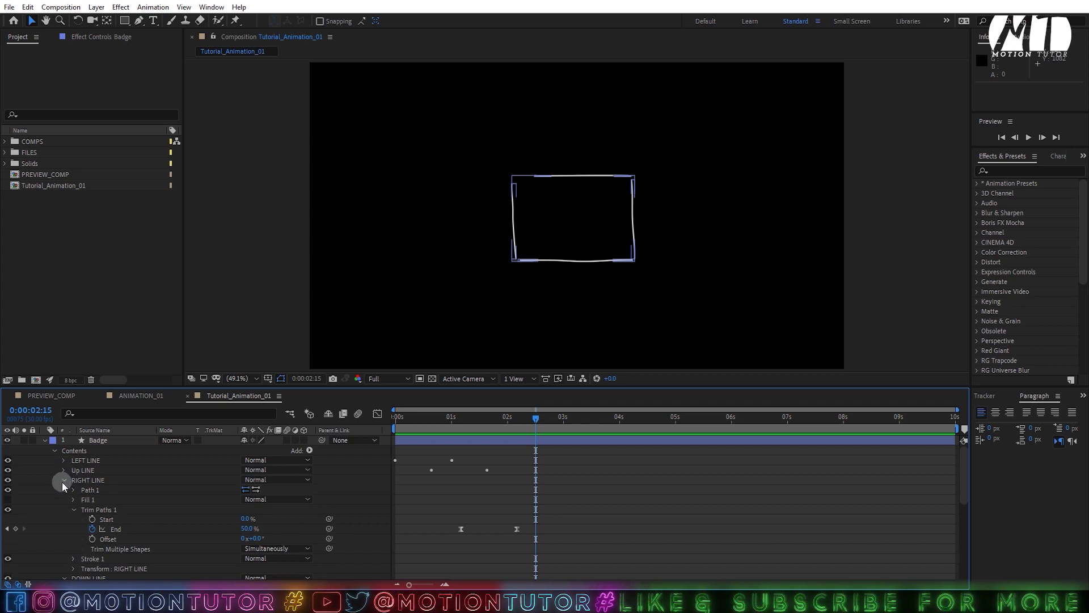
{"action": "left_click", "coordinate": [64, 480]}
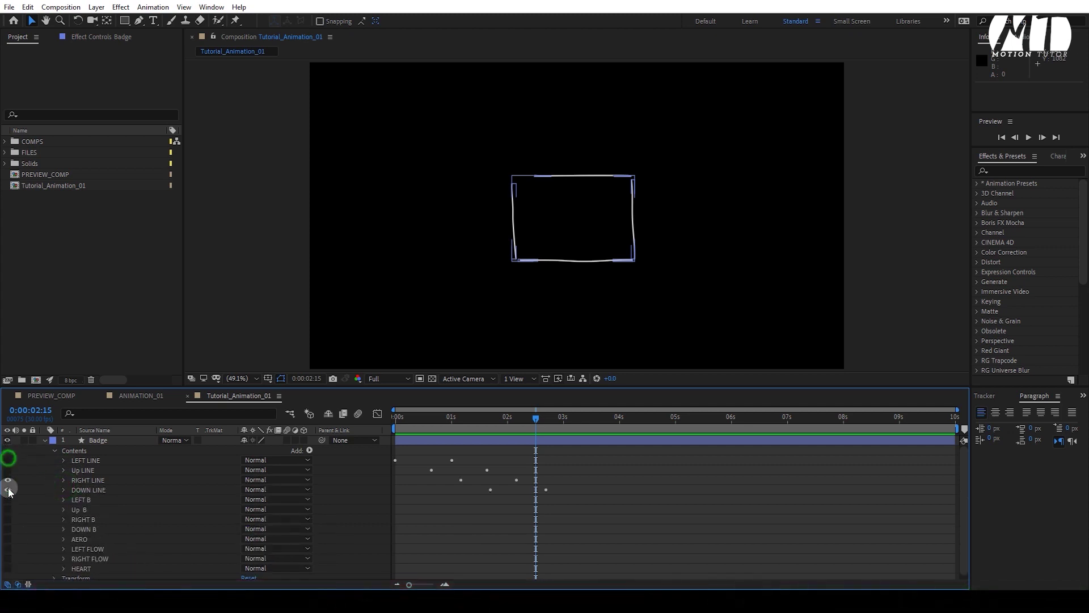
{"action": "left_click_drag", "start_coordinate": [8, 488], "coordinate": [9, 538]}
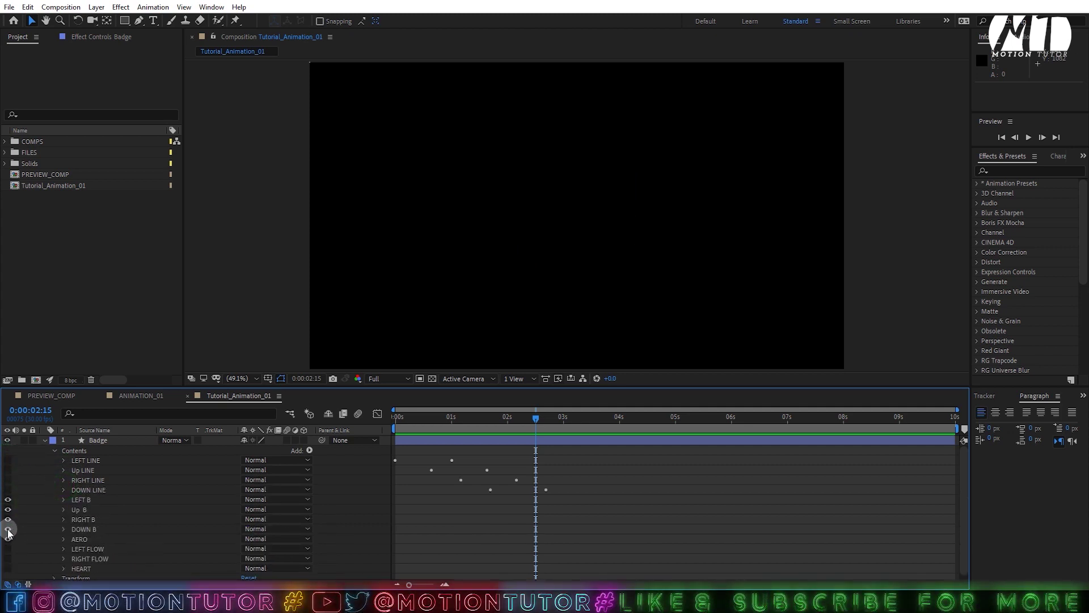
Step: Move the playhead to 0:00:01:16 and expand Group 29 to Group 33 inside LEFT B to list their paths and fills
{"action": "scroll", "coordinate": [557, 226], "scroll_direction": "up", "scroll_amount": 1}
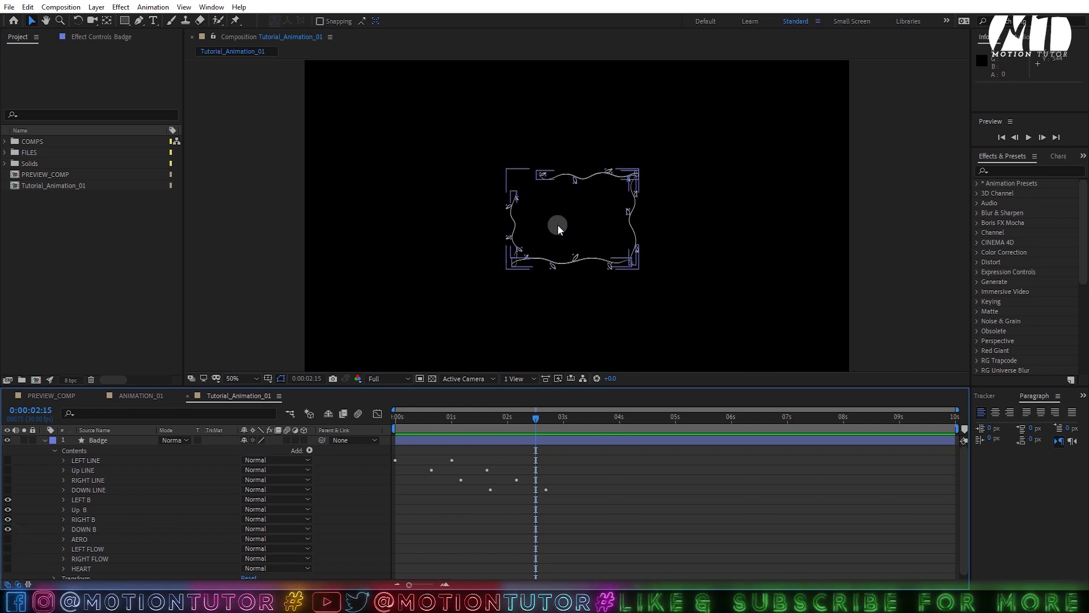
{"action": "scroll", "coordinate": [558, 225], "scroll_direction": "up", "scroll_amount": 6}
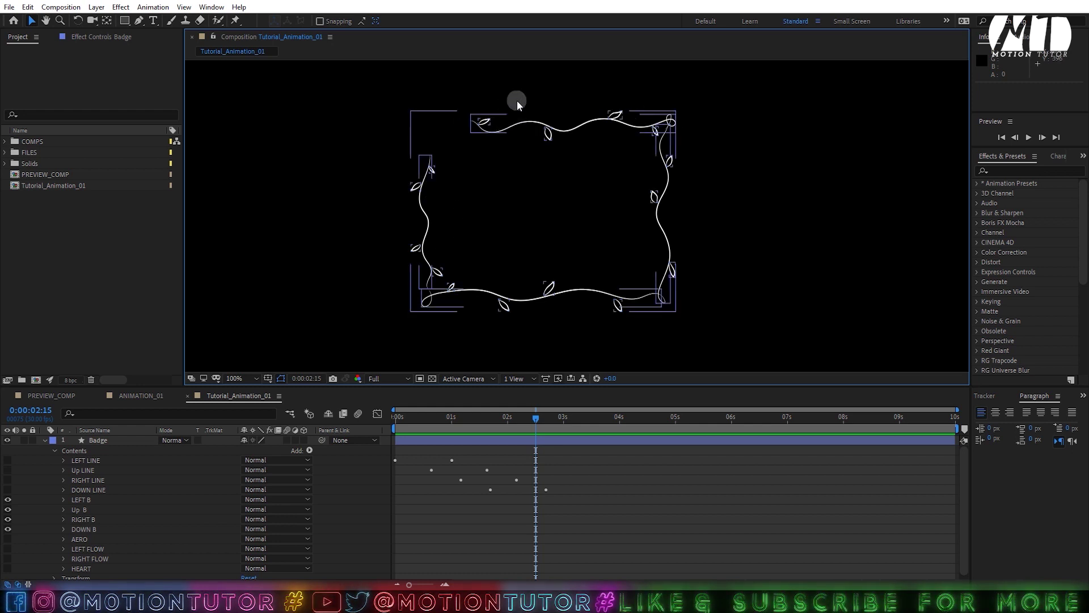
{"action": "left_click", "coordinate": [85, 501]}
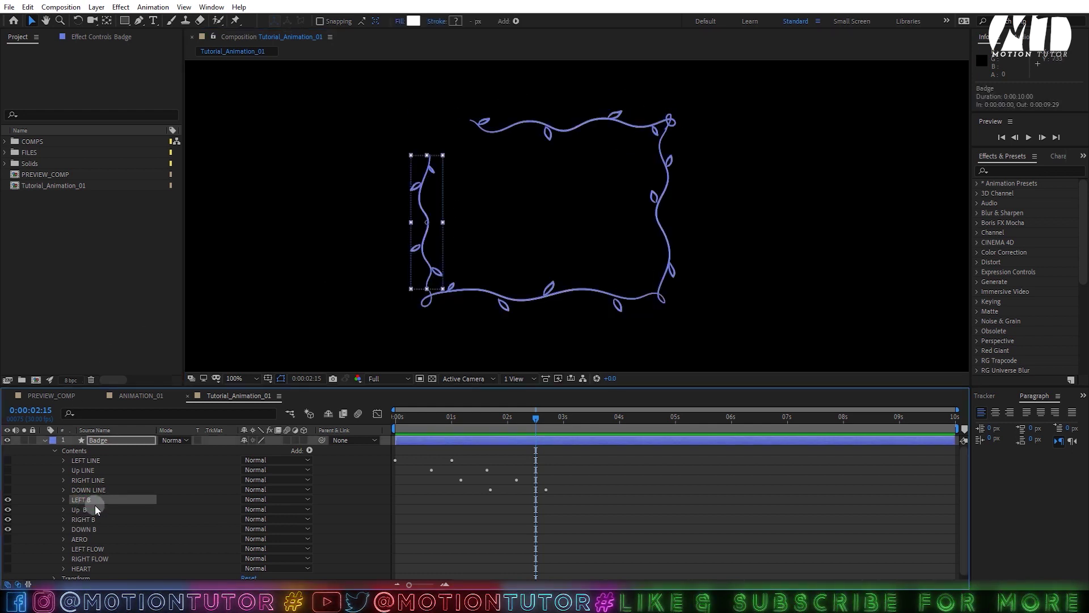
{"action": "scroll", "coordinate": [430, 207], "scroll_direction": "up", "scroll_amount": 3}
{"action": "key", "text": "space"}
{"action": "left_click_drag", "start_coordinate": [505, 246], "coordinate": [599, 163]}
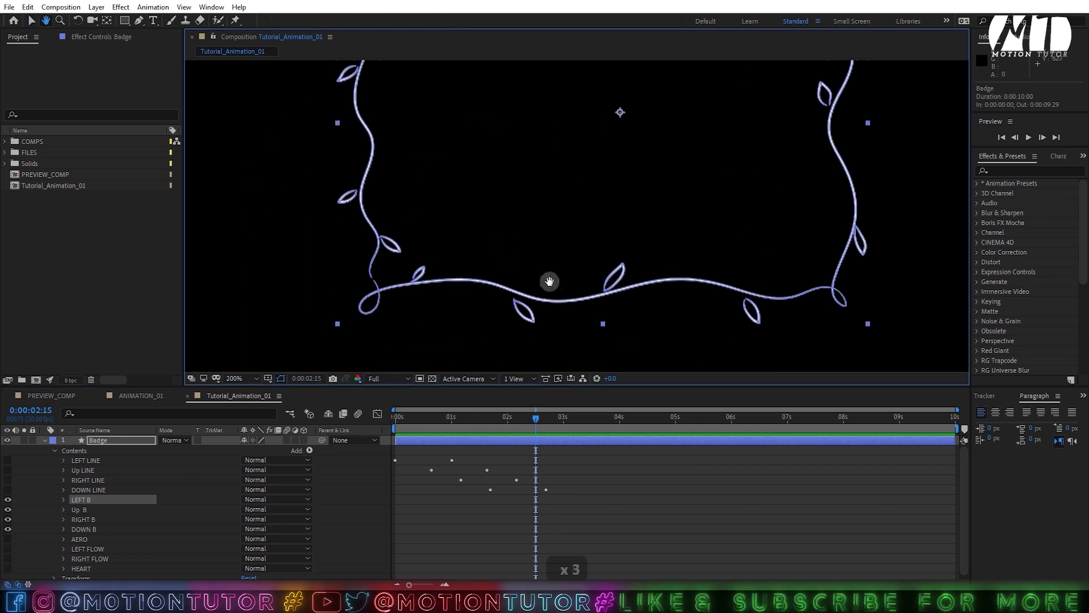
{"action": "key", "text": "v"}
{"action": "left_click", "coordinate": [481, 418]}
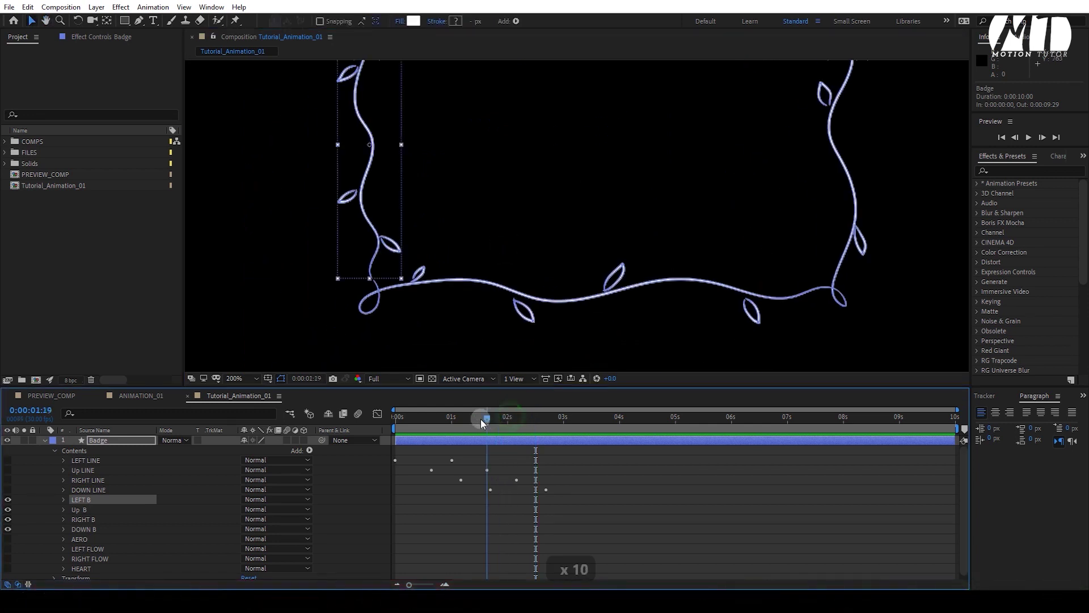
{"action": "left_click", "coordinate": [64, 500]}
{"action": "left_click", "coordinate": [92, 510]}
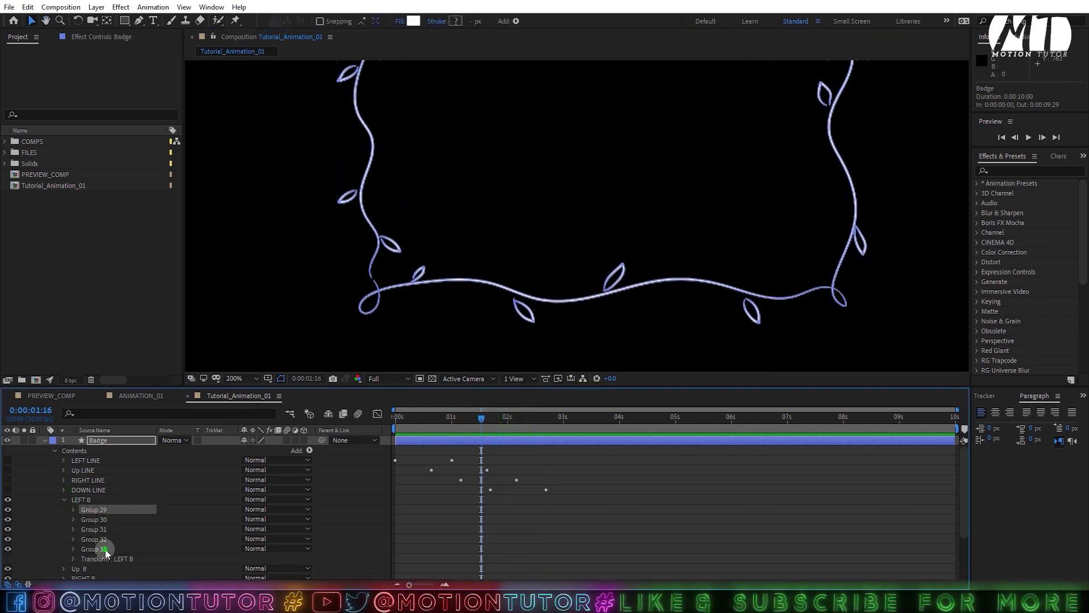
{"action": "left_click", "coordinate": [105, 549], "text": "shift"}
{"action": "left_click", "coordinate": [72, 510]}
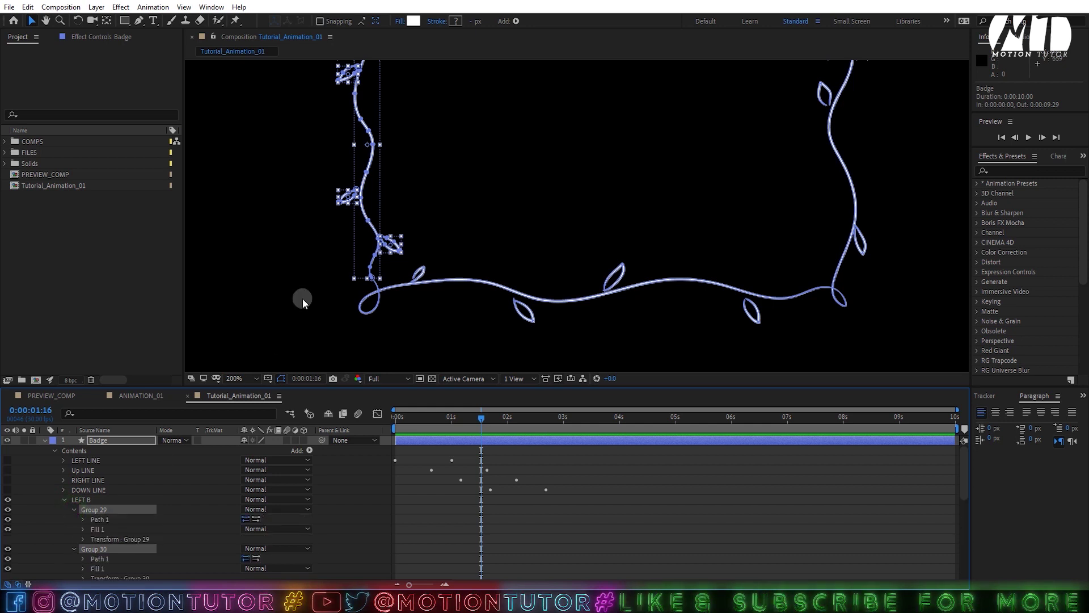
Step: Hide Fill 1 in each of Group 29 to Group 33 of LEFT B
{"action": "scroll", "coordinate": [53, 515], "scroll_direction": "down", "scroll_amount": 2}
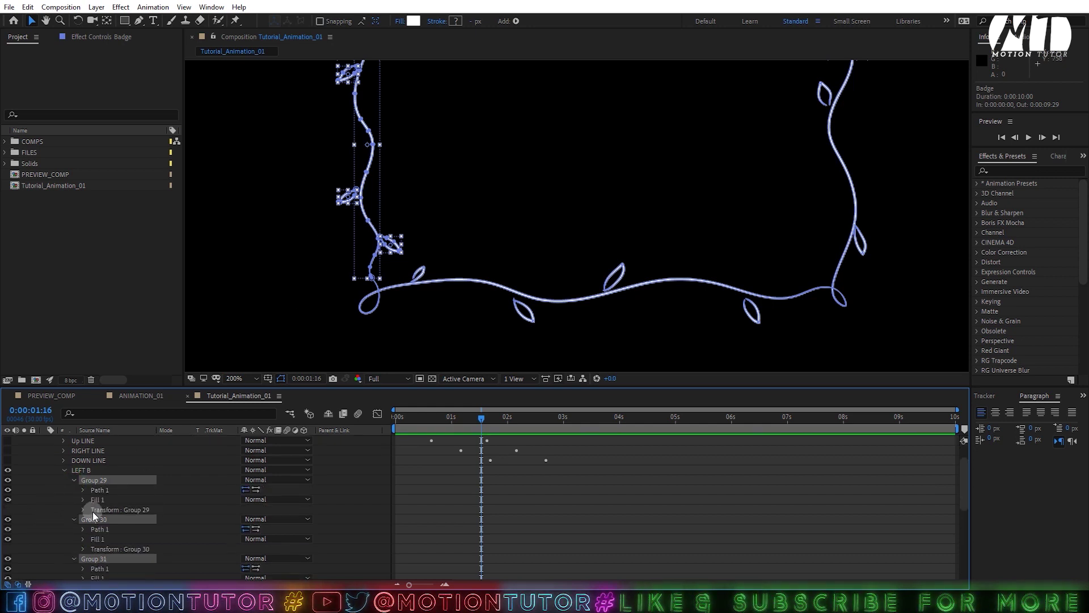
{"action": "left_click", "coordinate": [8, 500]}
{"action": "left_click", "coordinate": [8, 539]}
{"action": "scroll", "coordinate": [6, 533], "scroll_direction": "down", "scroll_amount": 2}
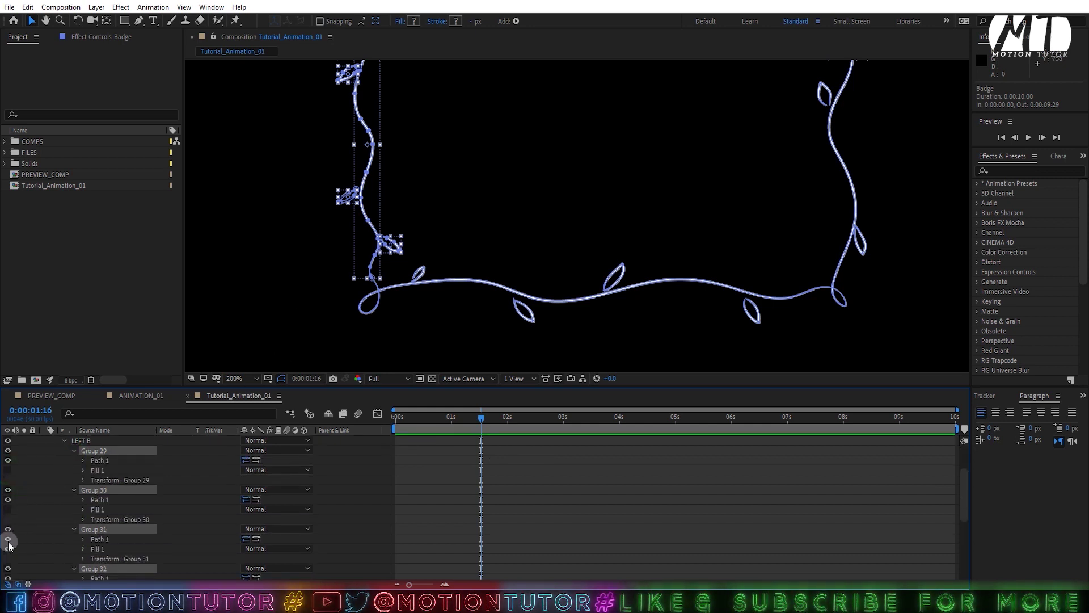
{"action": "left_click", "coordinate": [8, 548]}
{"action": "scroll", "coordinate": [13, 548], "scroll_direction": "down", "scroll_amount": 4}
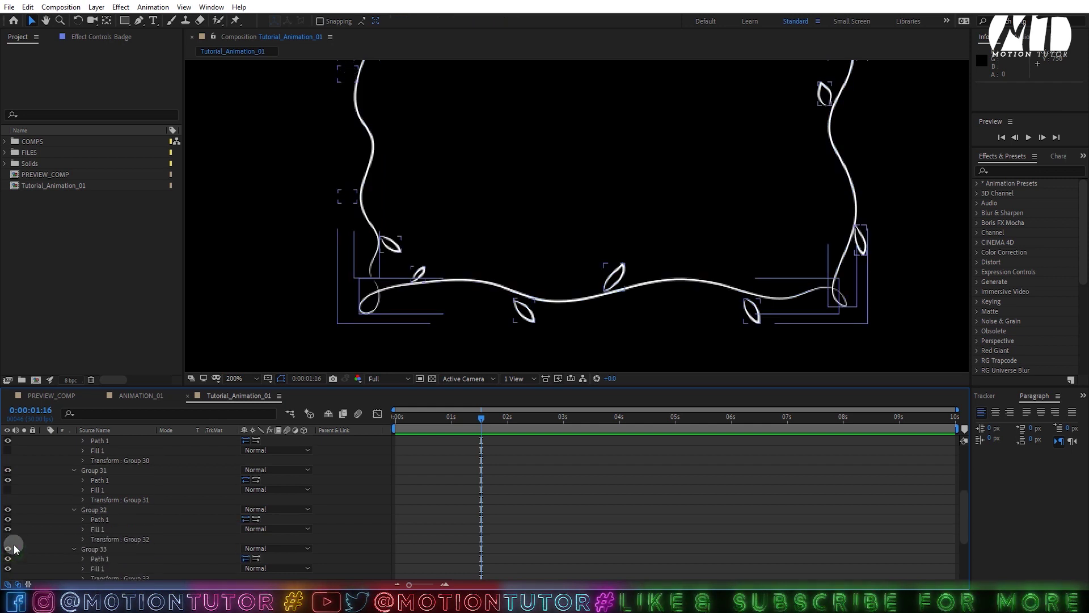
{"action": "left_click", "coordinate": [86, 528]}
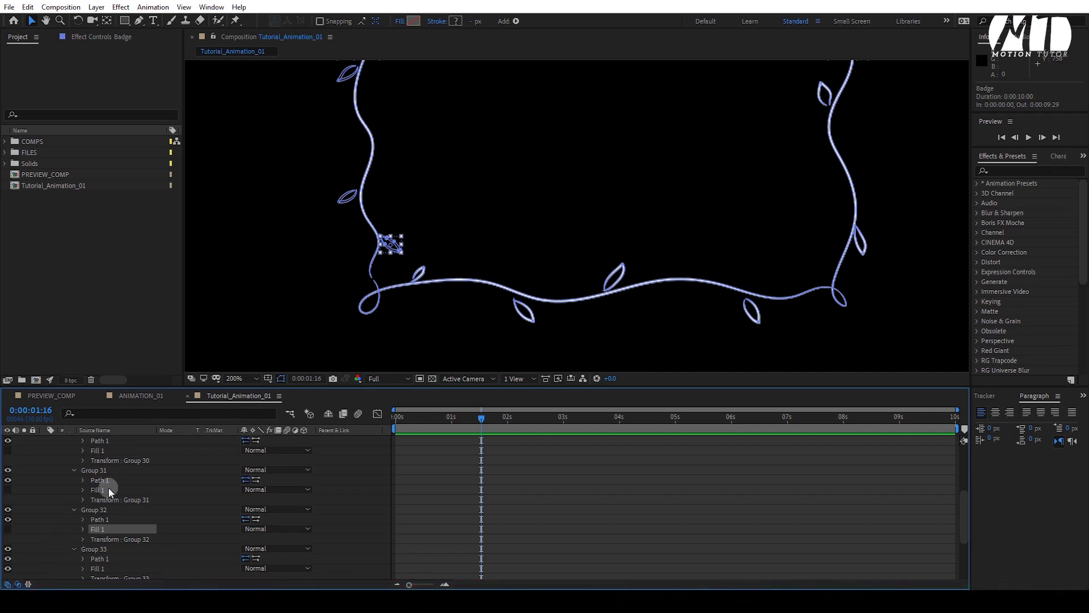
{"action": "left_click", "coordinate": [97, 569]}
{"action": "left_click", "coordinate": [7, 569]}
Step: Collapse Group 29 to Group 33 and the LEFT B group, and save the project
{"action": "scroll", "coordinate": [45, 507], "scroll_direction": "up", "scroll_amount": 4}
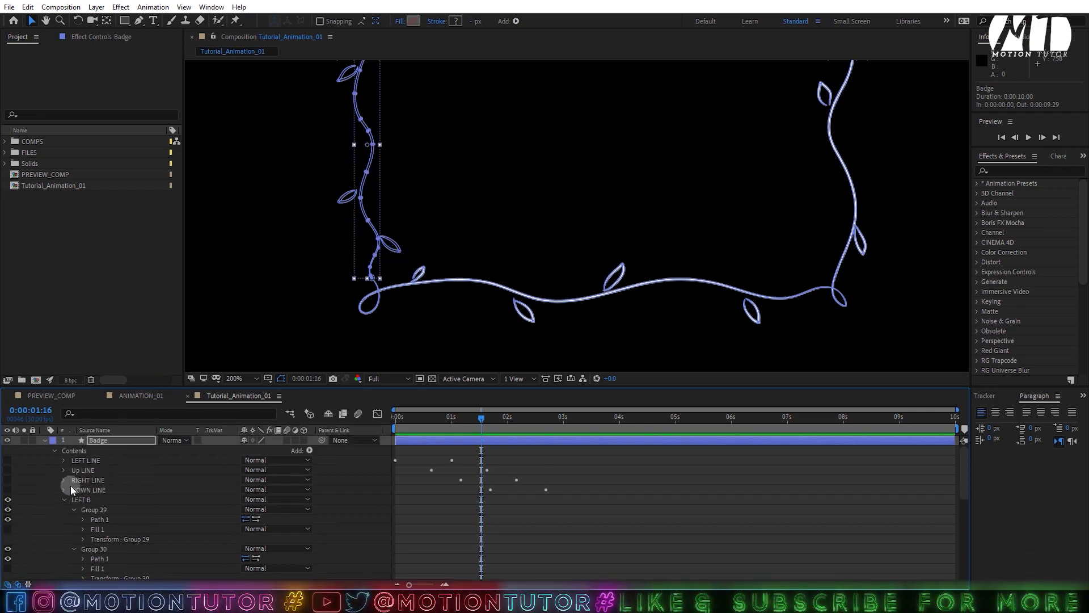
{"action": "left_click", "coordinate": [72, 512]}
{"action": "left_click", "coordinate": [73, 520]}
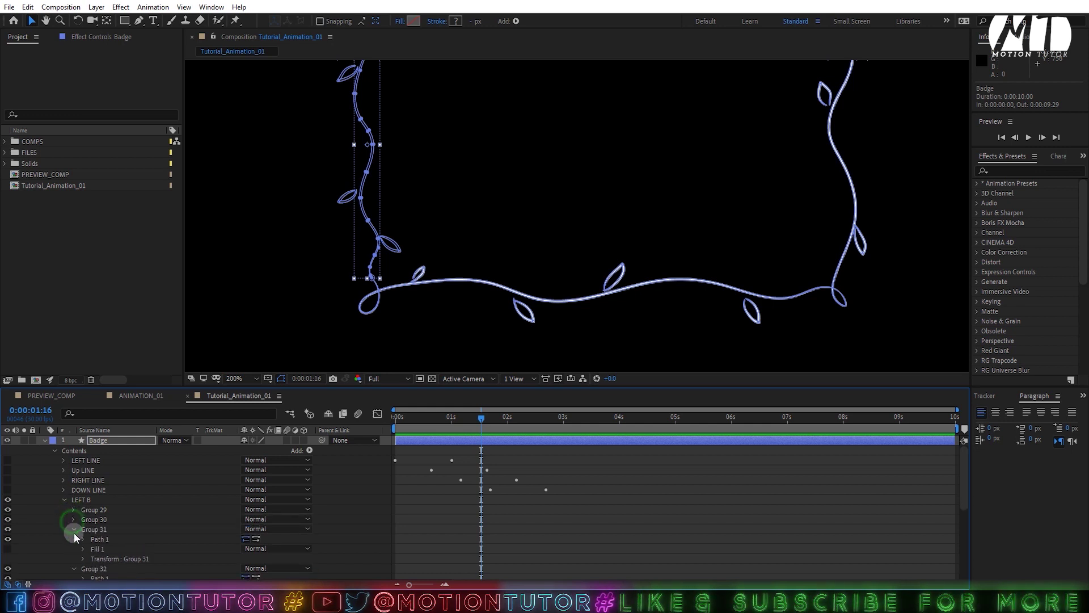
{"action": "left_click", "coordinate": [74, 530]}
{"action": "left_click", "coordinate": [74, 540]}
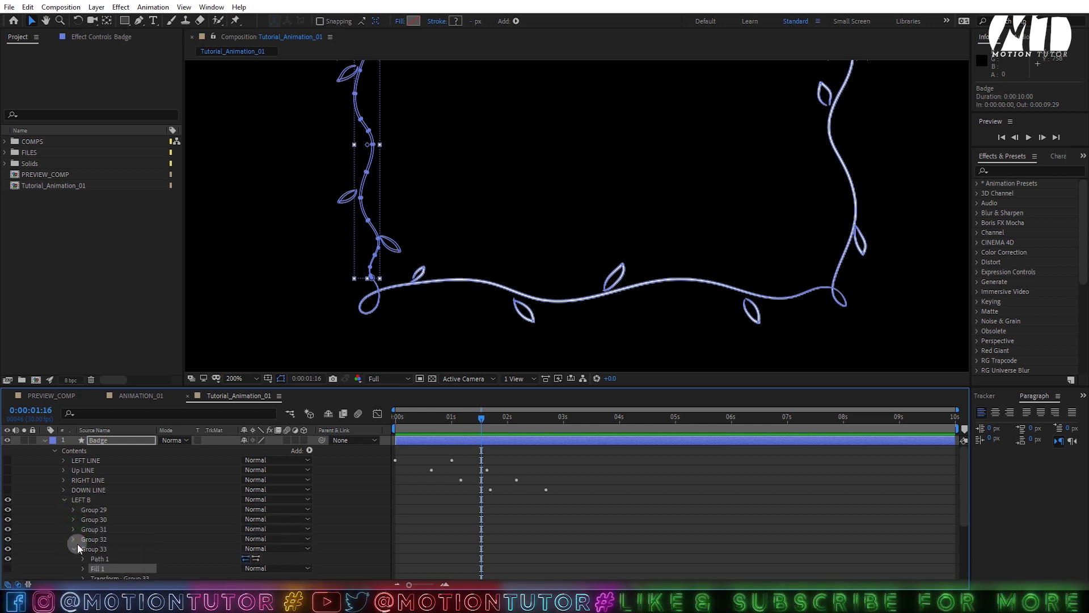
{"action": "left_click", "coordinate": [74, 548]}
{"action": "scroll", "coordinate": [88, 523], "scroll_direction": "down", "scroll_amount": 3}
{"action": "scroll", "coordinate": [94, 482], "scroll_direction": "up", "scroll_amount": 3}
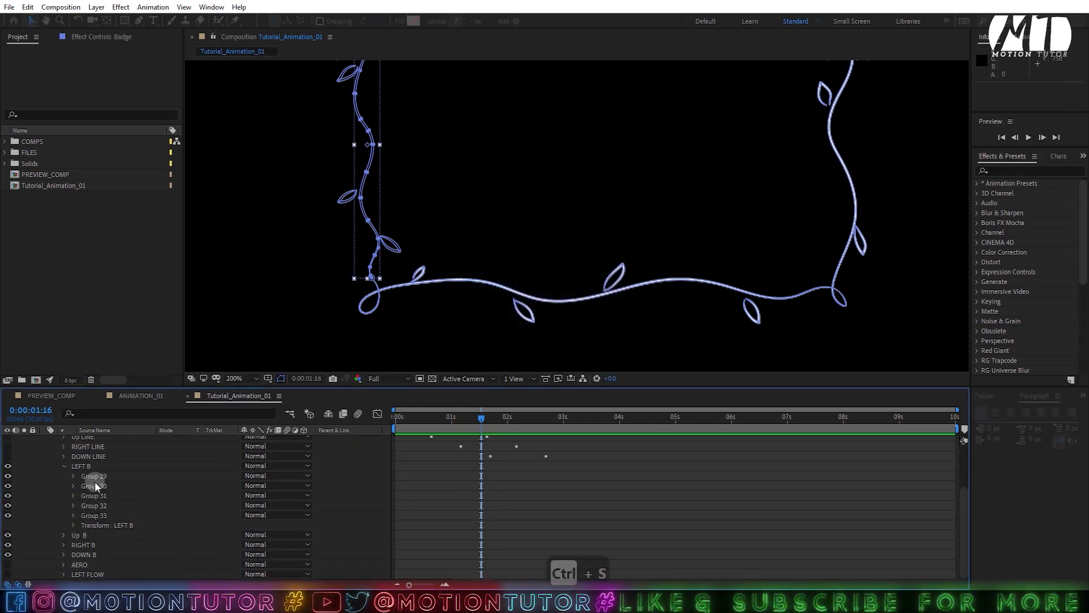
{"action": "left_click", "coordinate": [66, 495]}
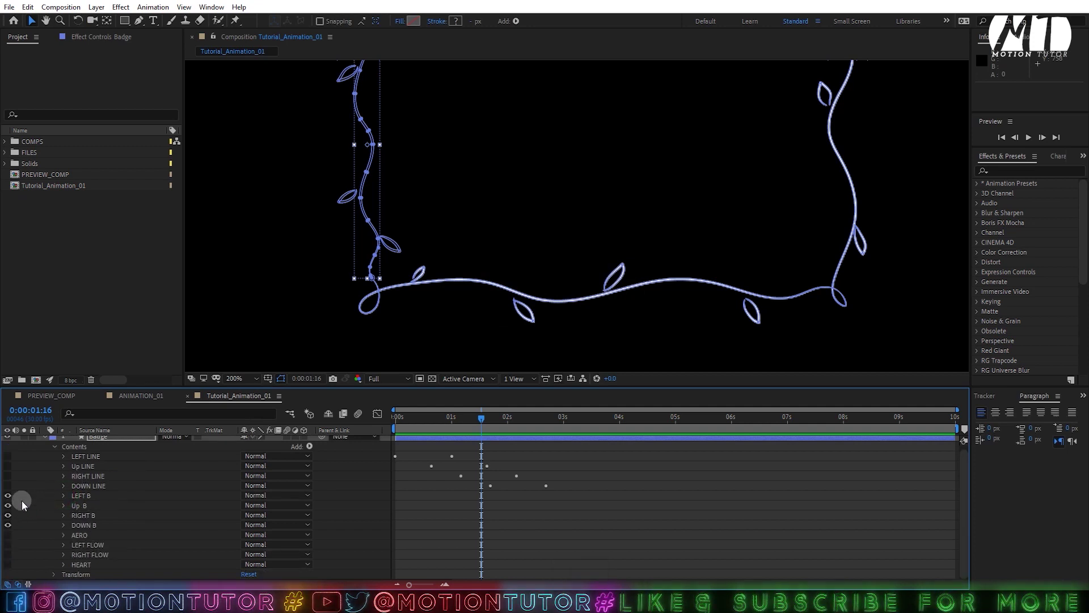
Step: Expand Up B, RIGHT B and DOWN B, and hide Fill 1 in each of Group 12 to Group 16 of Up B
{"action": "left_click", "coordinate": [91, 506]}
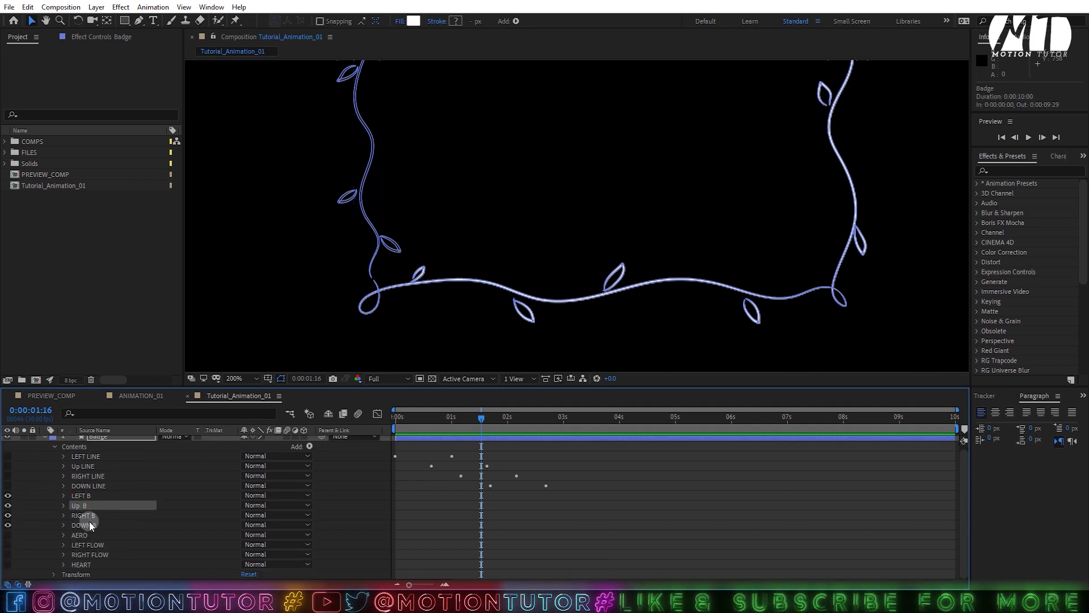
{"action": "left_click", "coordinate": [89, 522], "text": "shift"}
{"action": "left_click", "coordinate": [64, 505]}
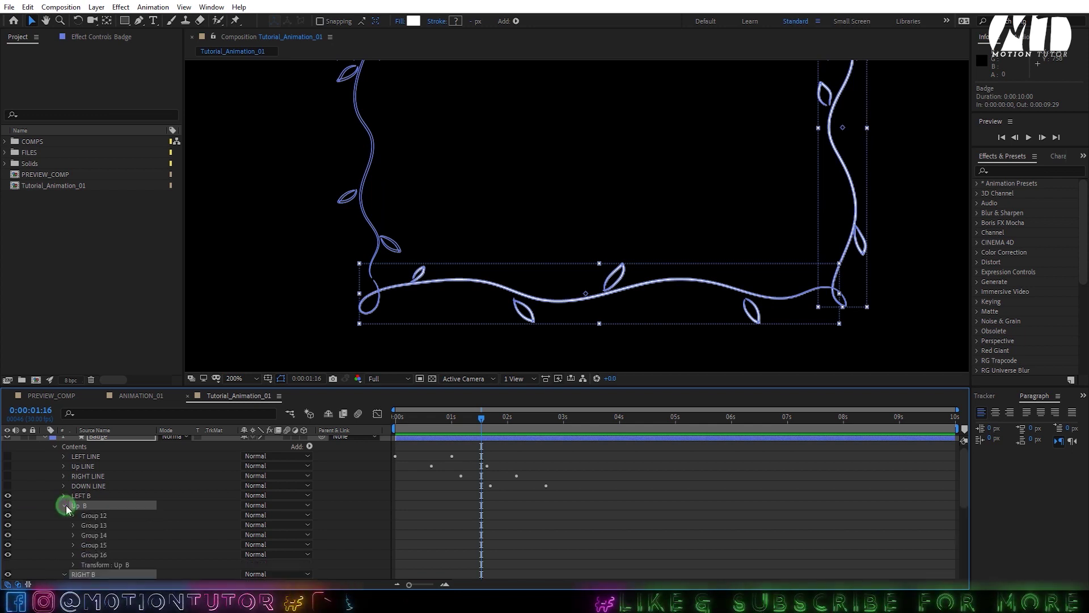
{"action": "left_click", "coordinate": [73, 514]}
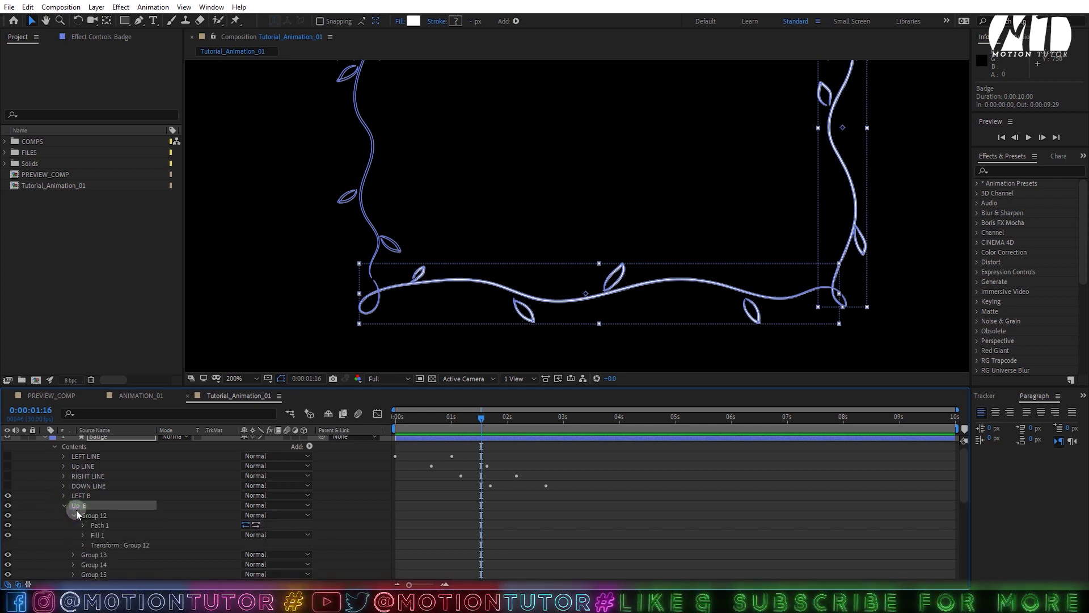
{"action": "scroll", "coordinate": [76, 509], "scroll_direction": "down", "scroll_amount": 2}
{"action": "left_click", "coordinate": [74, 495]}
{"action": "left_click", "coordinate": [8, 515]}
{"action": "scroll", "coordinate": [76, 509], "scroll_direction": "down", "scroll_amount": 6}
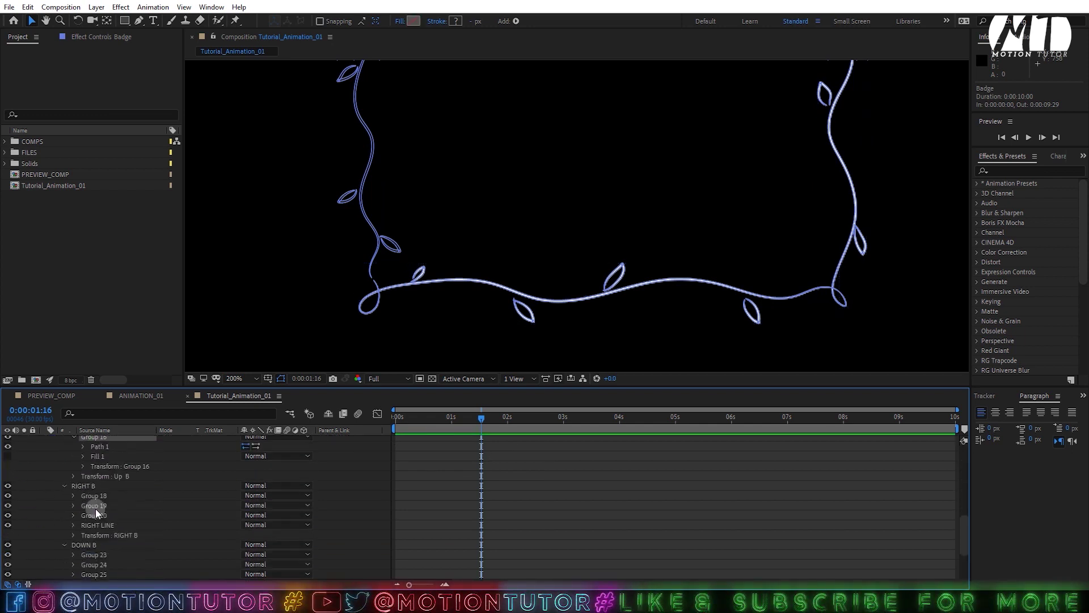
Step: Hide Fill 1 in Group 18, Group 19, Group 20 and RIGHT LINE of RIGHT B, and in every path group of DOWN B
{"action": "left_click", "coordinate": [94, 496]}
{"action": "left_click", "coordinate": [94, 525], "text": "shift"}
{"action": "left_click", "coordinate": [8, 559]}
{"action": "scroll", "coordinate": [79, 510], "scroll_direction": "down", "scroll_amount": 5}
{"action": "left_click", "coordinate": [73, 496]}
{"action": "left_click", "coordinate": [7, 515]}
{"action": "left_click", "coordinate": [7, 554]}
{"action": "scroll", "coordinate": [8, 533], "scroll_direction": "down", "scroll_amount": 3}
{"action": "left_click", "coordinate": [7, 545]}
{"action": "left_click", "coordinate": [8, 554]}
{"action": "scroll", "coordinate": [100, 464], "scroll_direction": "up", "scroll_amount": 7}
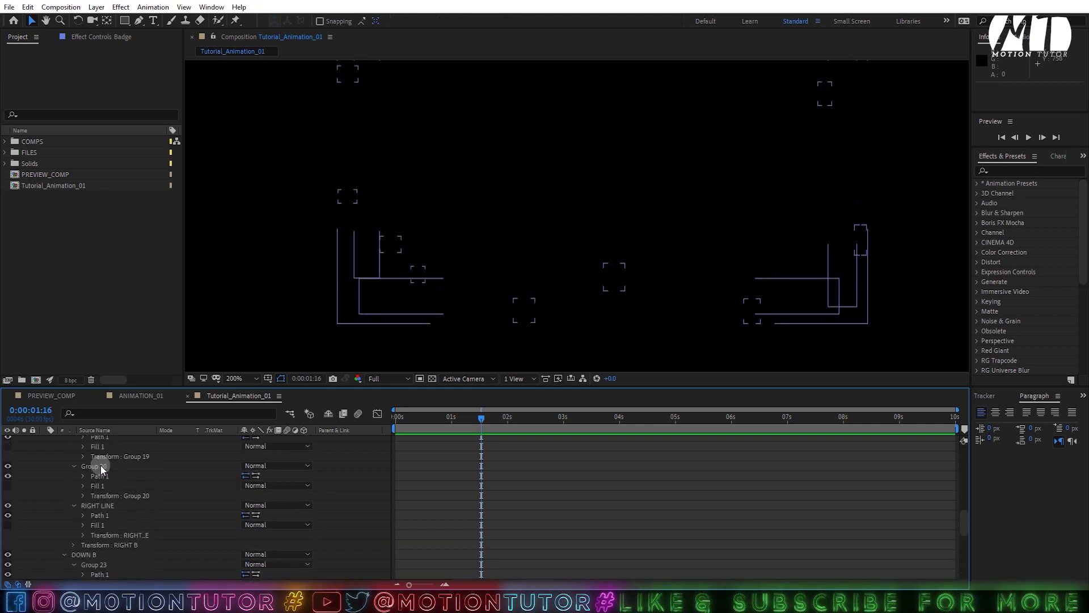
{"action": "left_click", "coordinate": [131, 464]}
{"action": "scroll", "coordinate": [163, 474], "scroll_direction": "up", "scroll_amount": 3}
{"action": "scroll", "coordinate": [125, 489], "scroll_direction": "up", "scroll_amount": 6}
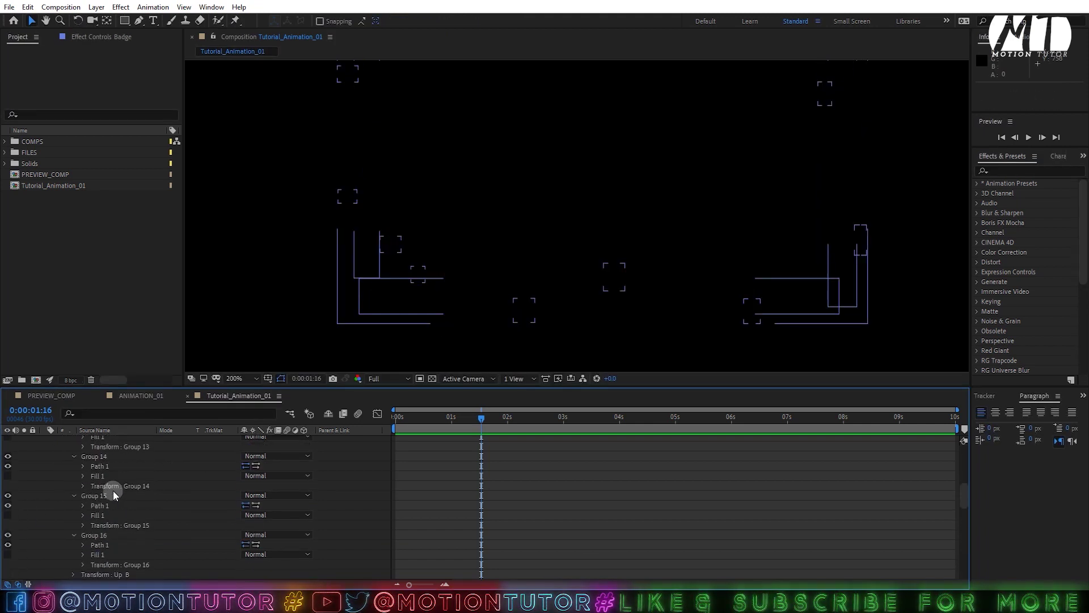
Step: Collapse Group 12 to Group 16 inside Up B
{"action": "left_click", "coordinate": [79, 507]}
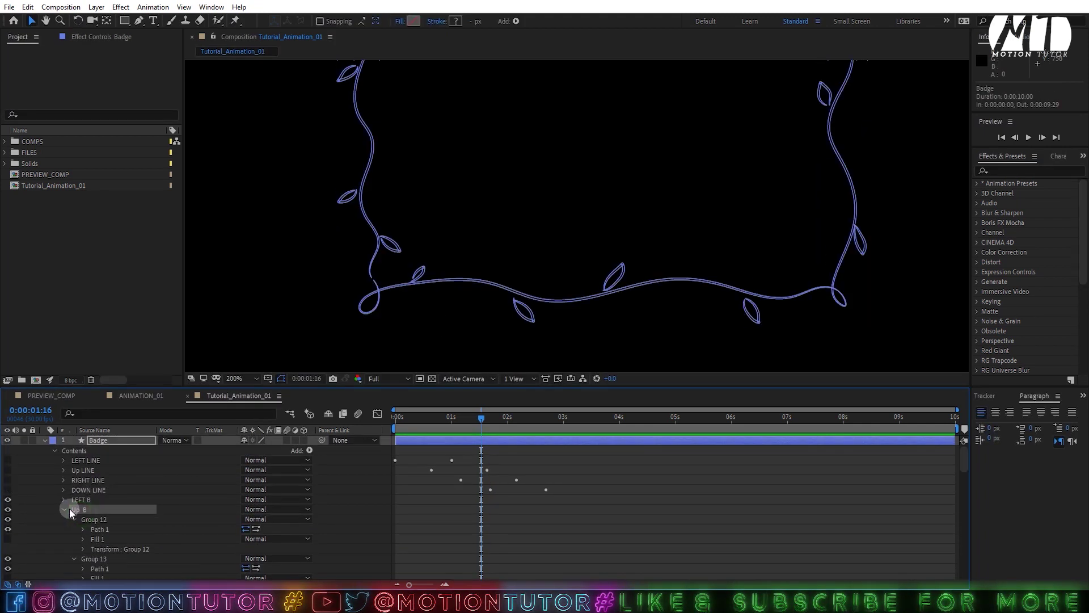
{"action": "left_click", "coordinate": [74, 520]}
{"action": "left_click", "coordinate": [83, 530]}
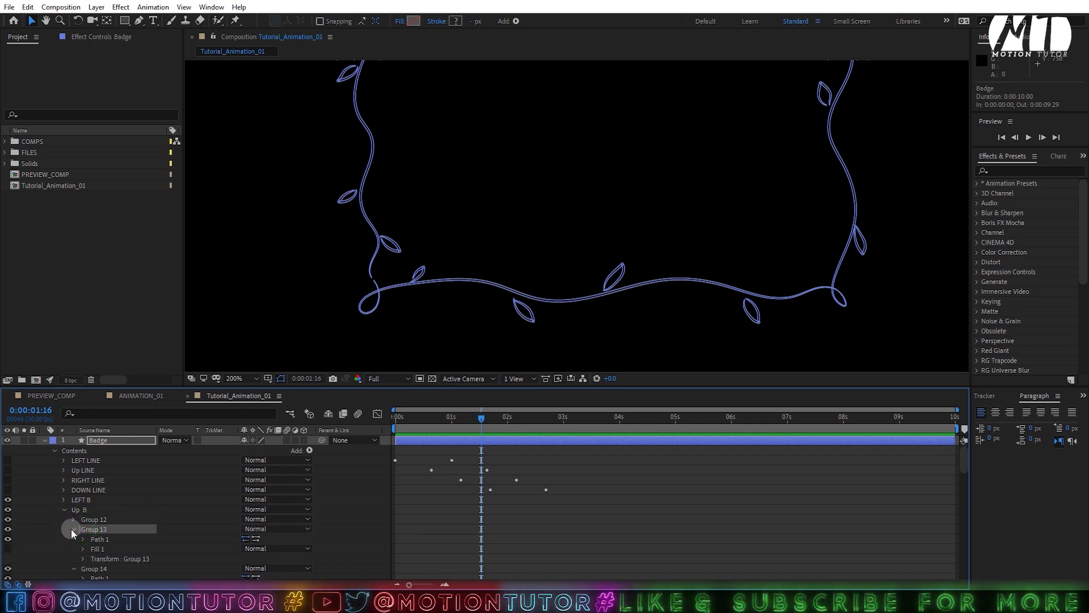
{"action": "left_click", "coordinate": [72, 530]}
{"action": "left_click", "coordinate": [76, 539]}
{"action": "scroll", "coordinate": [74, 527], "scroll_direction": "down", "scroll_amount": 3}
{"action": "left_click", "coordinate": [73, 490]}
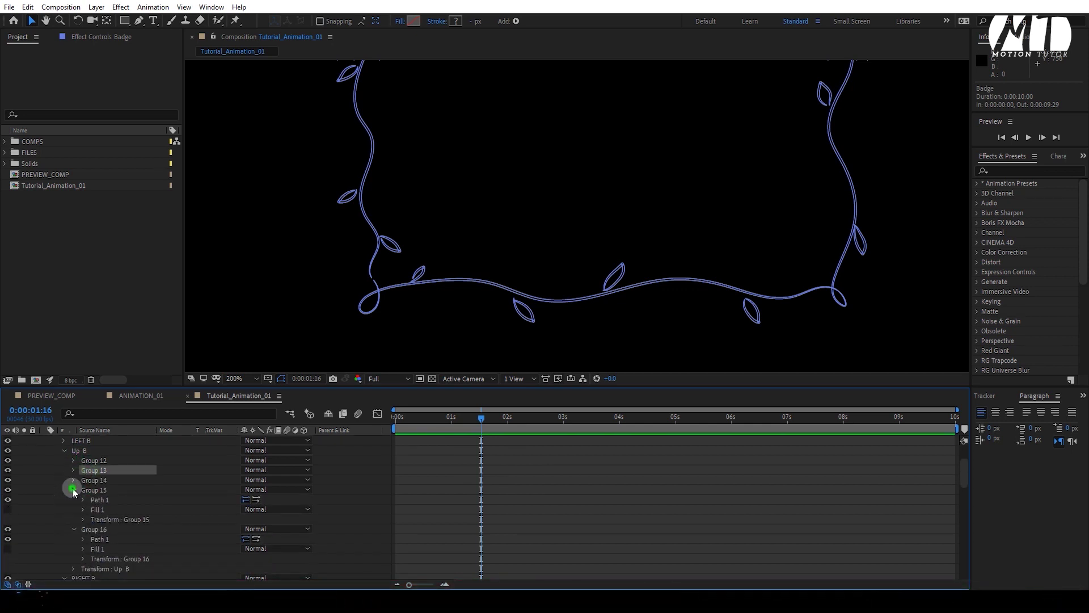
{"action": "left_click", "coordinate": [72, 502]}
Step: Collapse Group 18 to Group 20 and RIGHT LINE inside RIGHT B, and Group 23 to Group 26 inside DOWN B
{"action": "left_click", "coordinate": [72, 529]}
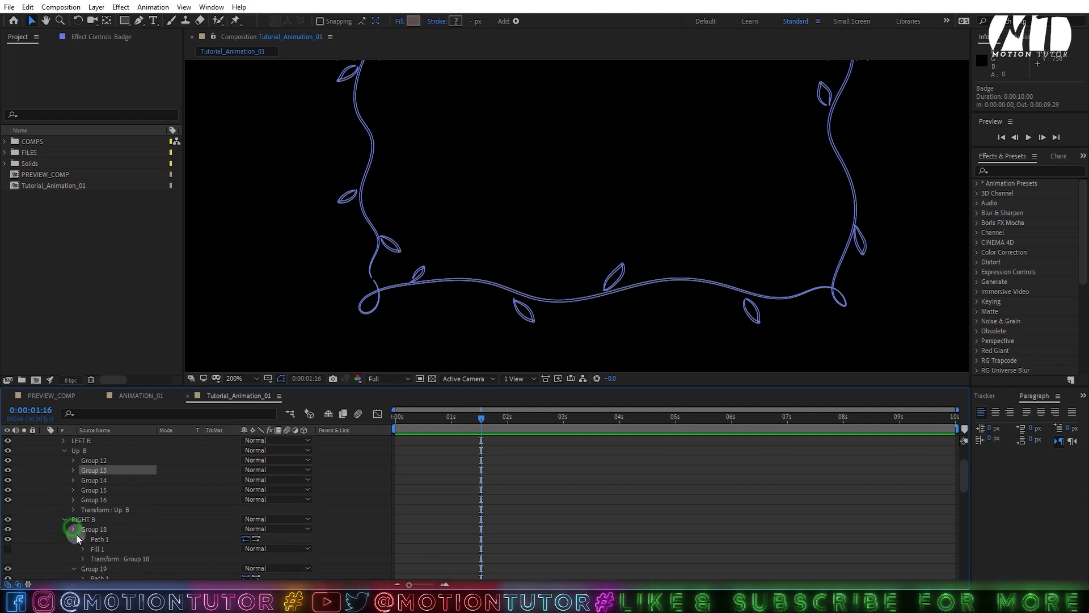
{"action": "left_click", "coordinate": [76, 540]}
{"action": "left_click", "coordinate": [74, 558]}
{"action": "scroll", "coordinate": [74, 555], "scroll_direction": "down", "scroll_amount": 3}
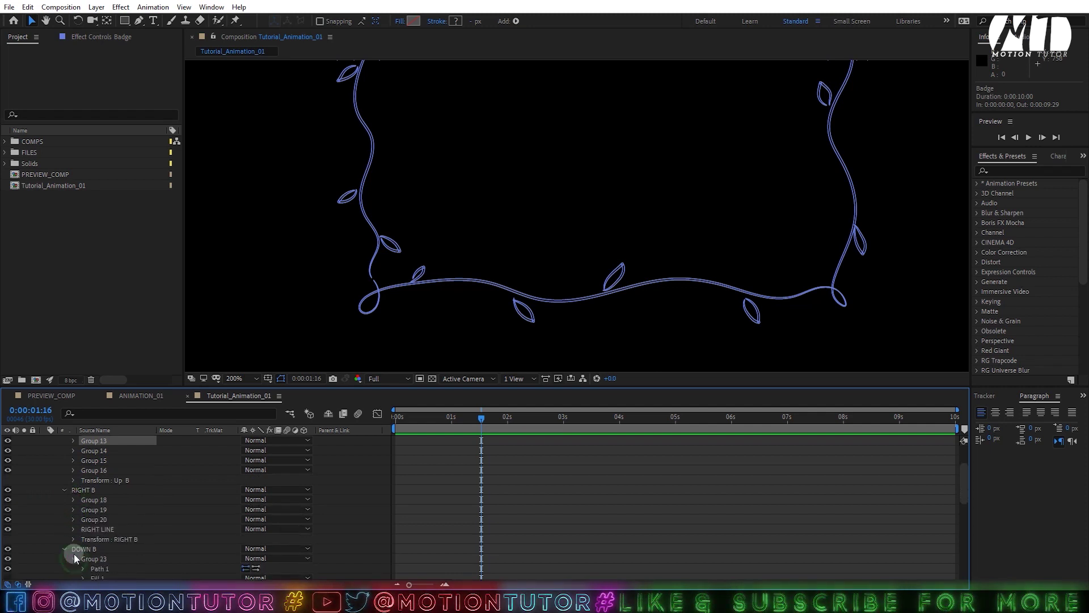
{"action": "left_click", "coordinate": [74, 528]}
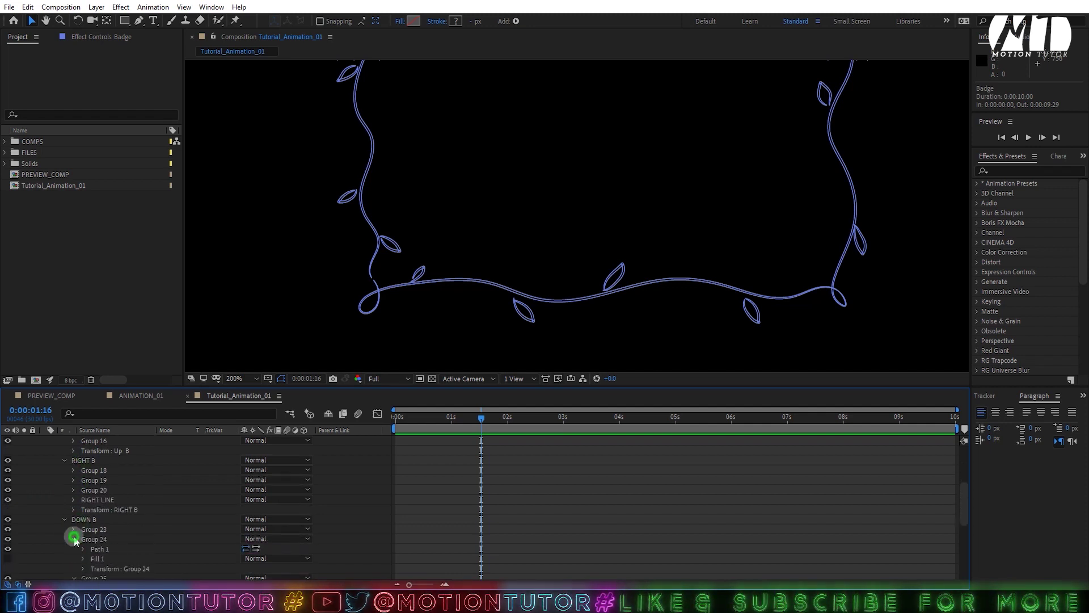
{"action": "left_click", "coordinate": [74, 539]}
{"action": "left_click", "coordinate": [74, 549]}
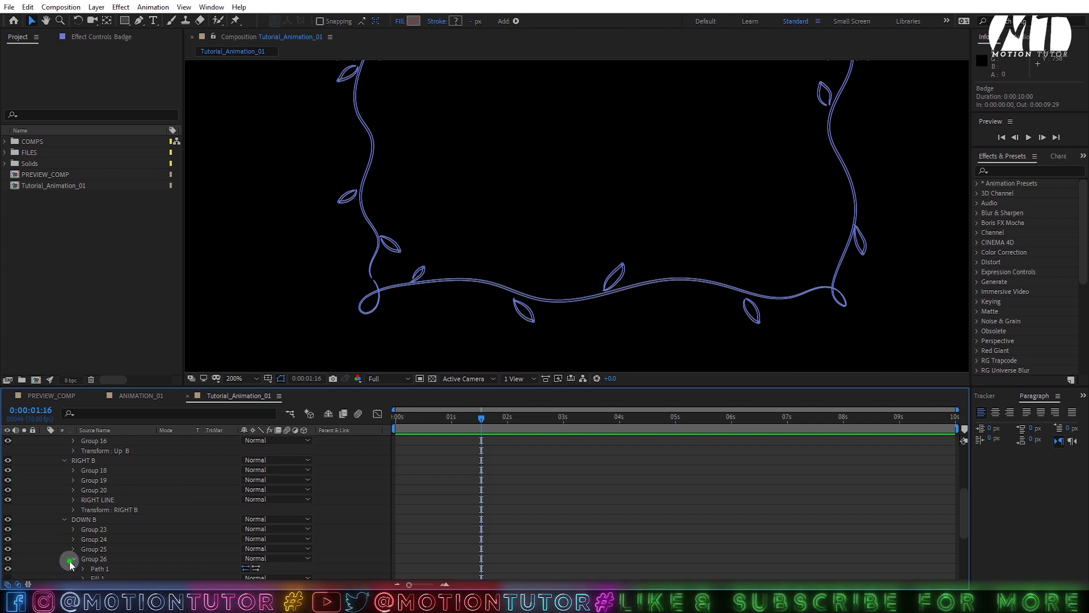
{"action": "left_click", "coordinate": [74, 558]}
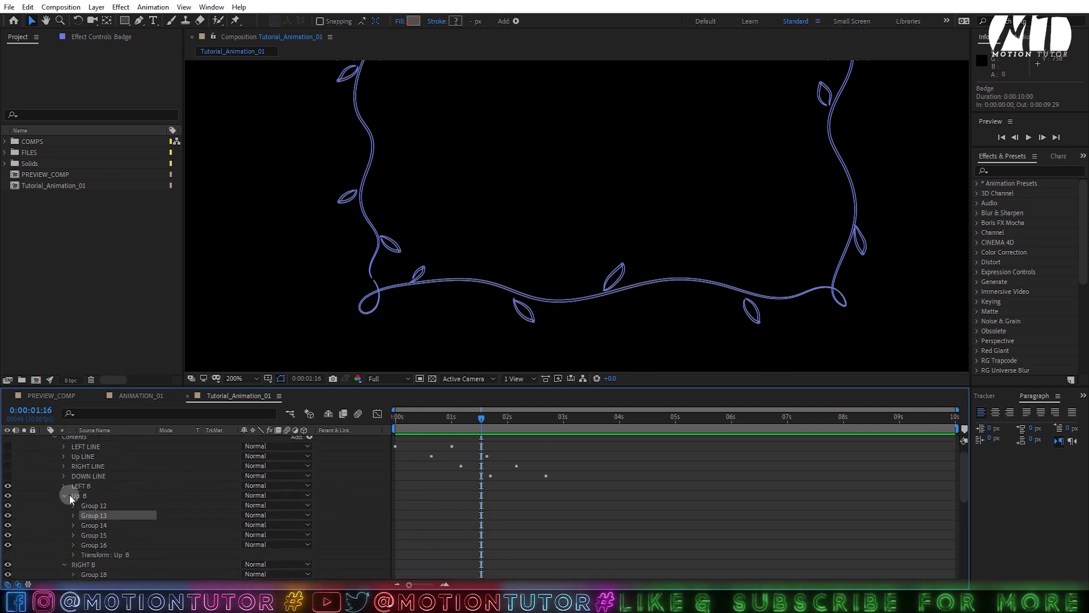
{"action": "scroll", "coordinate": [73, 490], "scroll_direction": "down", "scroll_amount": 3}
{"action": "scroll", "coordinate": [74, 483], "scroll_direction": "up", "scroll_amount": 4}
Step: Leave only LEFT B visible in the Badge contents, and copy Trim Paths 1 and Stroke 1 from the LEFT LINE group
{"action": "left_click", "coordinate": [44, 441]}
{"action": "left_click", "coordinate": [44, 440], "text": "ctrl"}
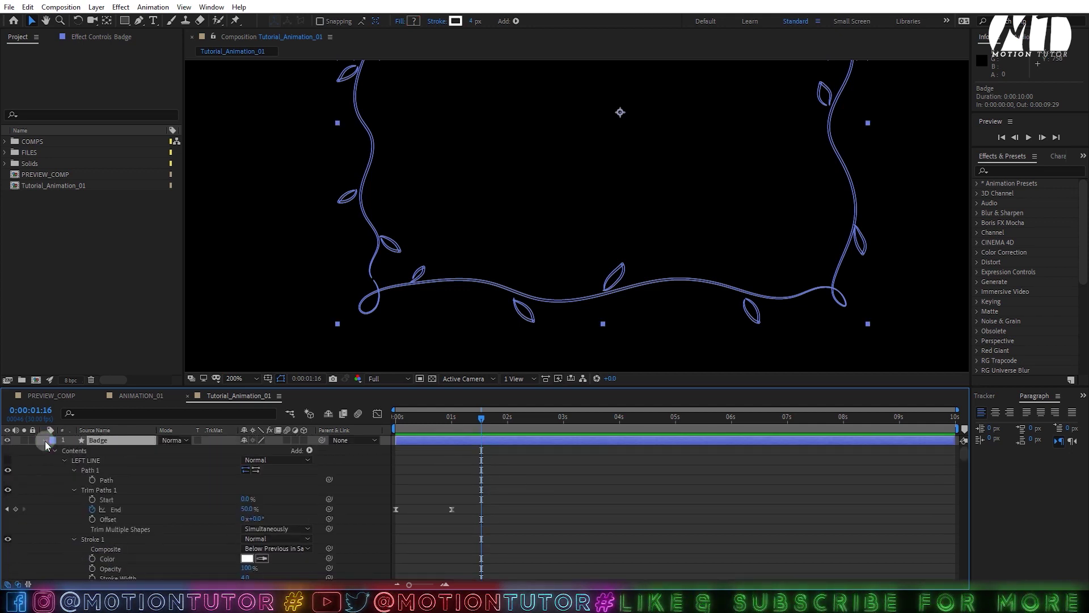
{"action": "left_click", "coordinate": [83, 497]}
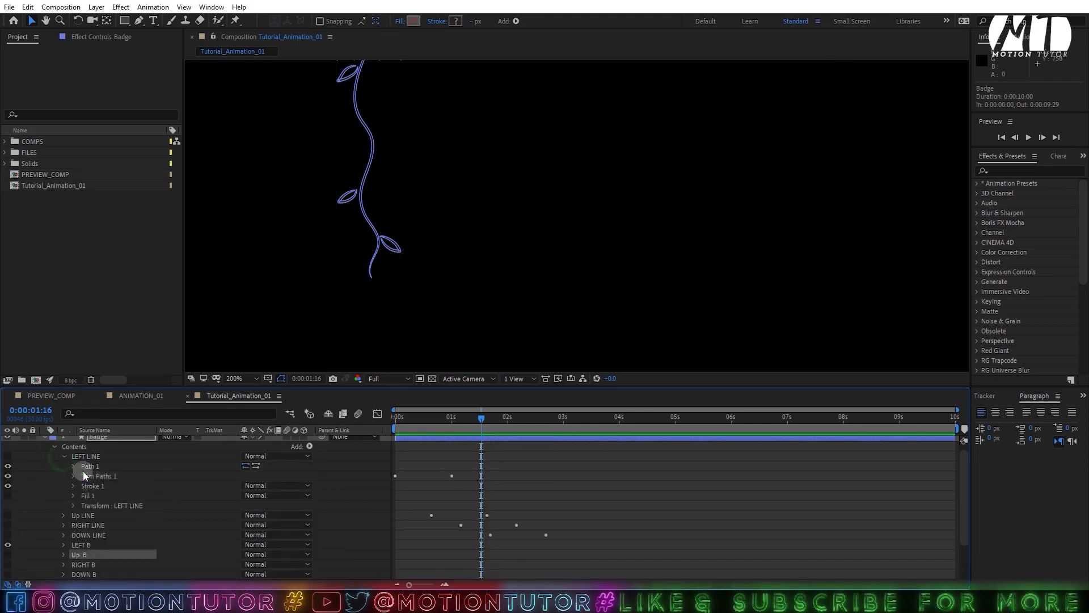
{"action": "left_click", "coordinate": [91, 495]}
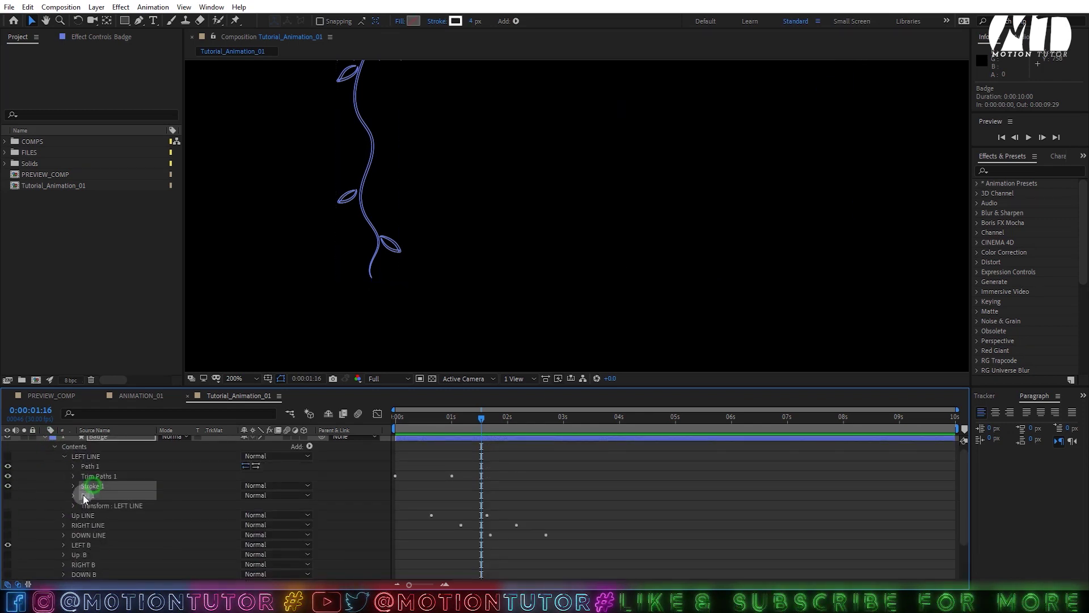
{"action": "left_click", "coordinate": [100, 477]}
{"action": "left_click", "coordinate": [95, 485], "text": "shift"}
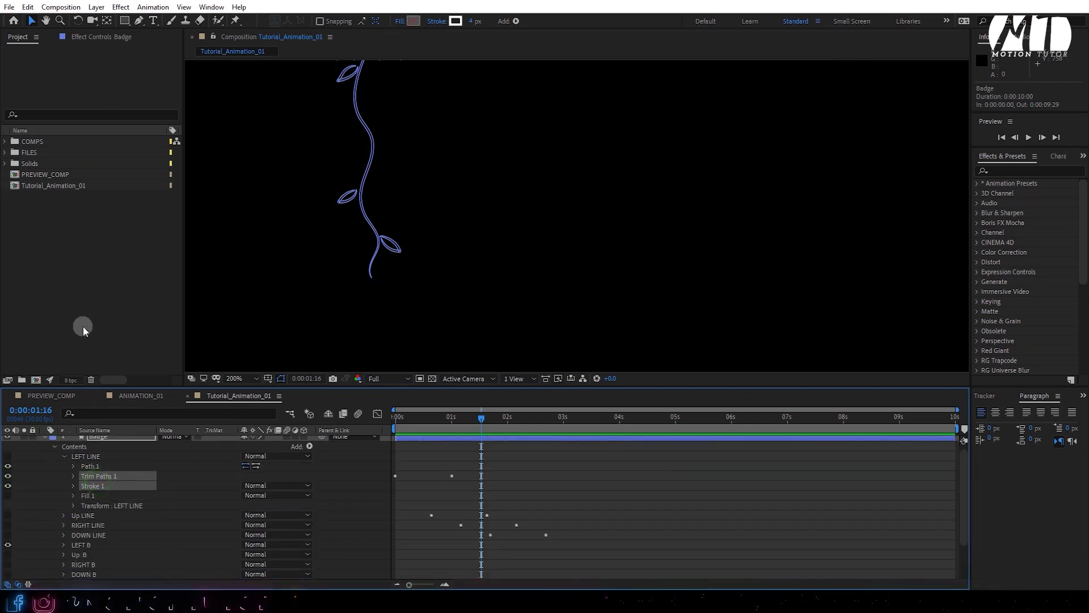
{"action": "left_click", "coordinate": [28, 7]}
{"action": "left_click", "coordinate": [42, 75]}
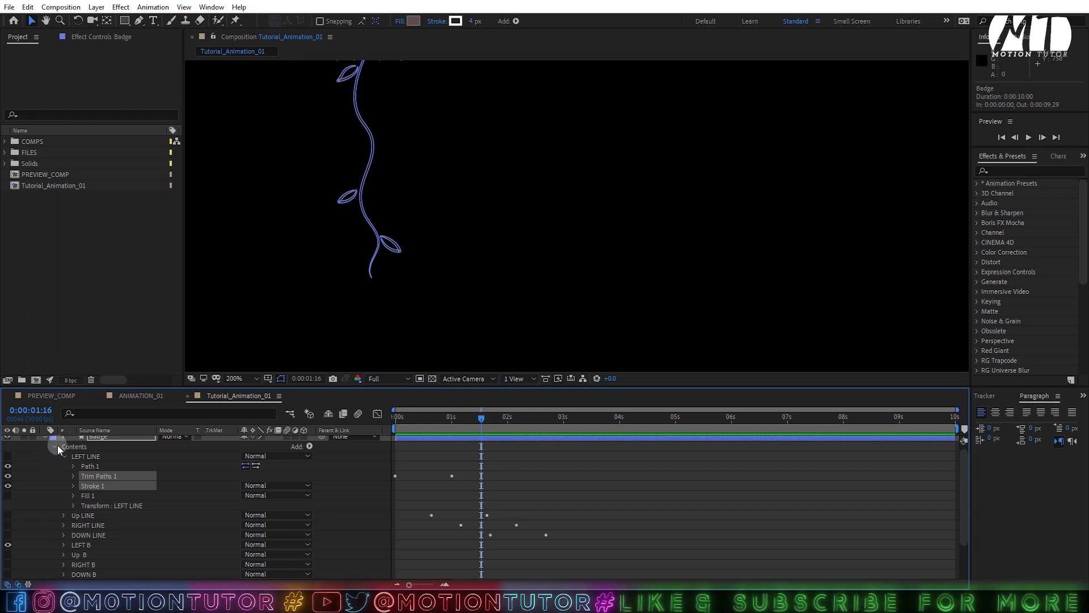
Step: Collapse LEFT LINE, select LEFT B with the layer controls hidden in the viewer, and move the playhead to 0:00:01:00
{"action": "left_click", "coordinate": [67, 458]}
{"action": "left_click", "coordinate": [95, 497]}
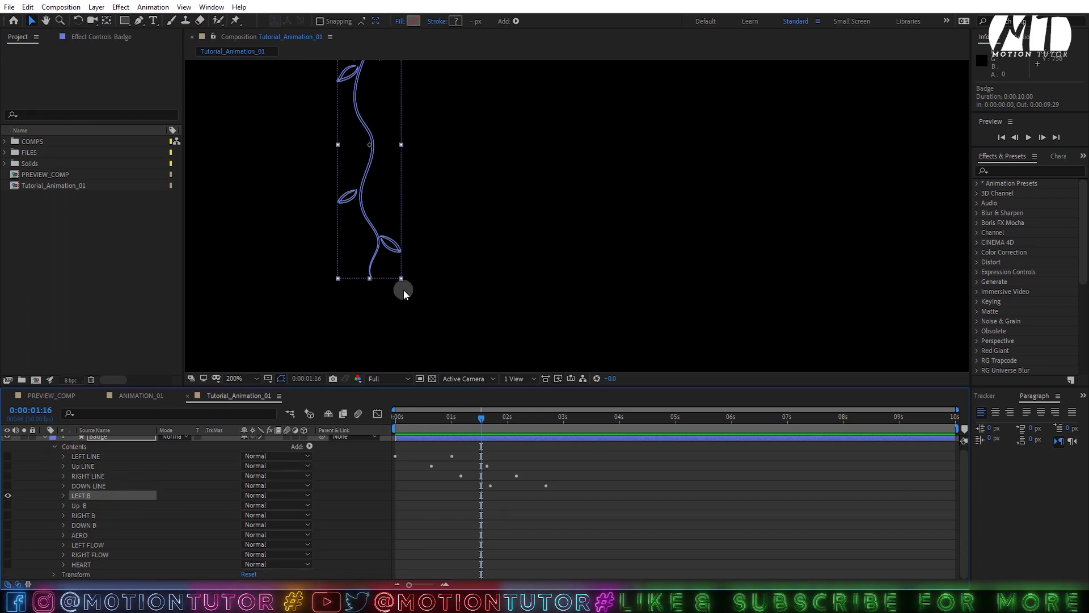
{"action": "scroll", "coordinate": [444, 213], "scroll_direction": "down", "scroll_amount": 3}
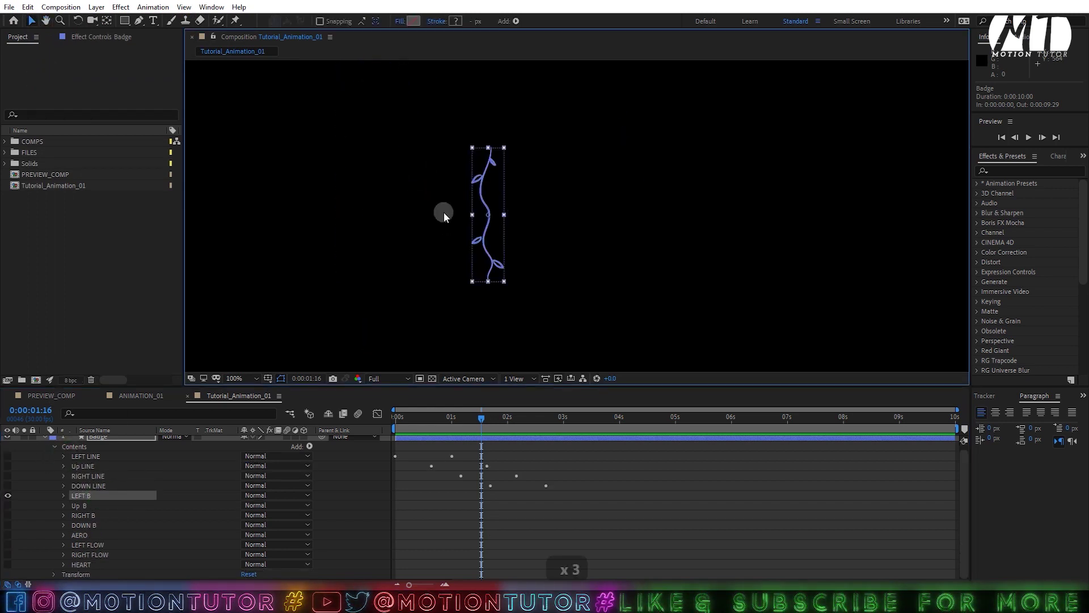
{"action": "key", "text": "ctrl+shift+h"}
{"action": "key", "text": "space"}
{"action": "left_click_drag", "start_coordinate": [496, 265], "coordinate": [485, 204]}
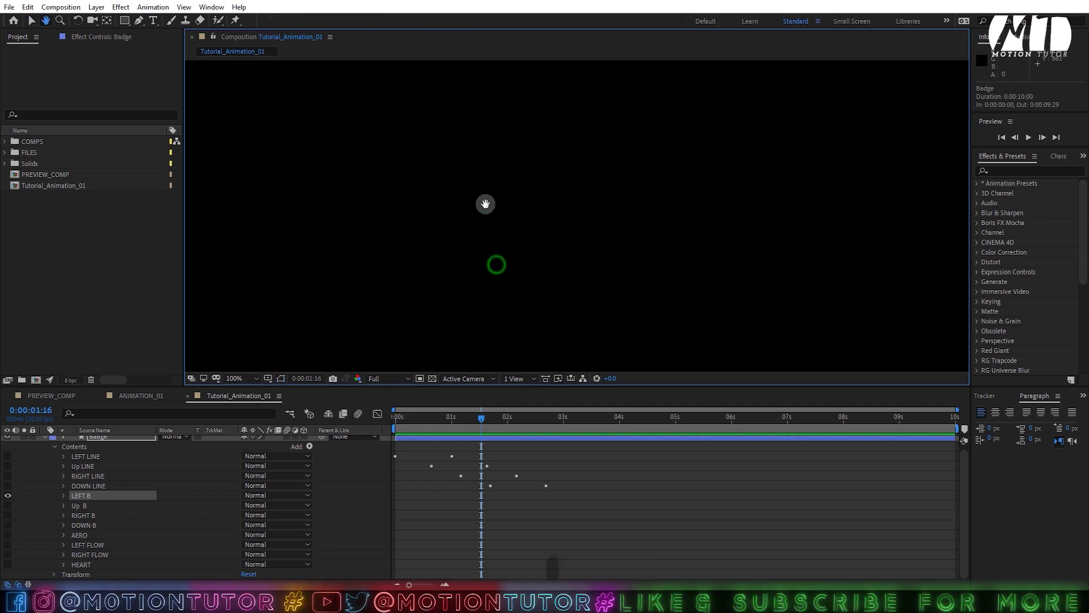
{"action": "key", "text": "v"}
{"action": "left_click", "coordinate": [452, 420]}
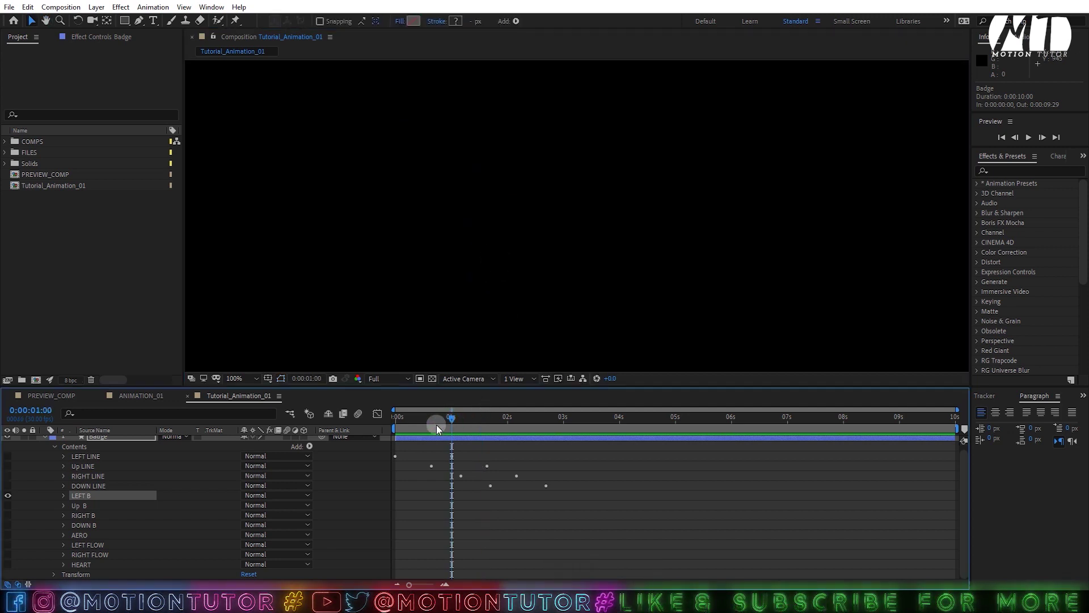
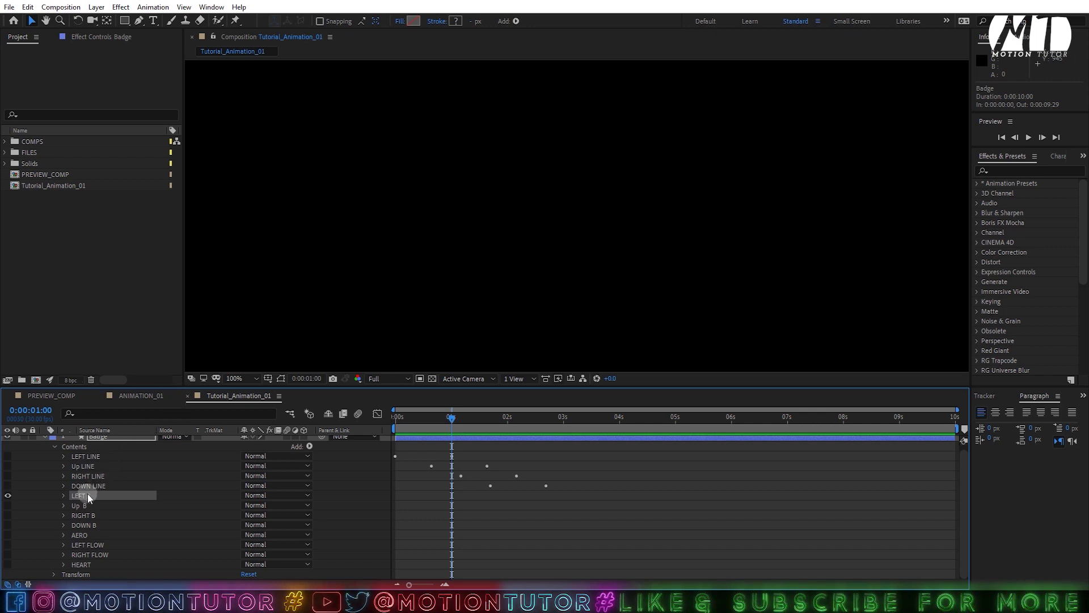
Step: Paste the copied Trim Paths and Stroke into LEFT B at 0:00:01:00, and scrub ahead to check the branch up close
{"action": "key", "text": "ctrl+v"}
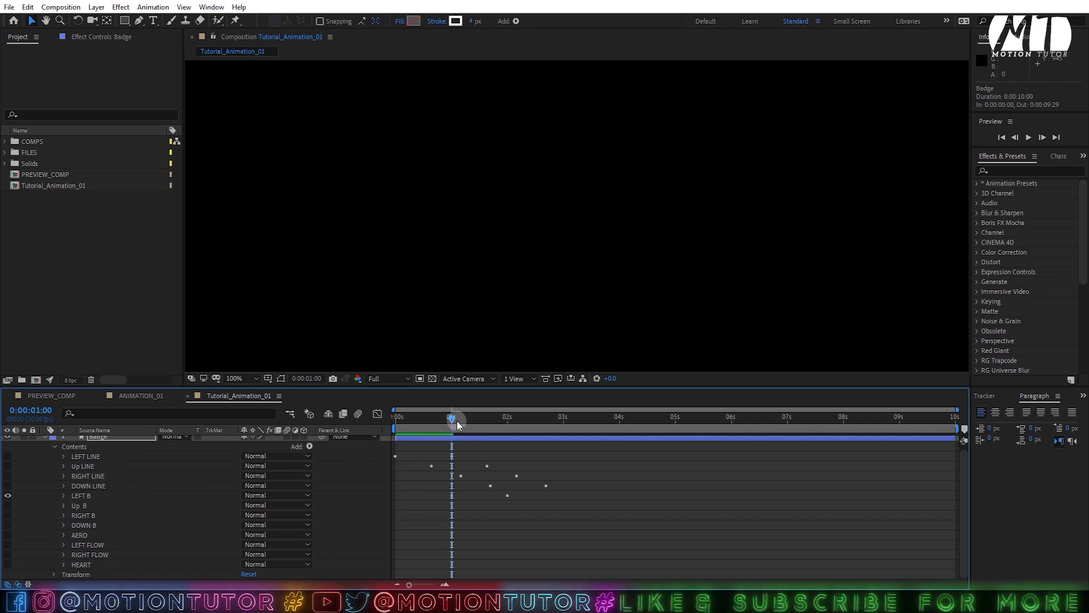
{"action": "left_click_drag", "start_coordinate": [458, 421], "coordinate": [560, 424]}
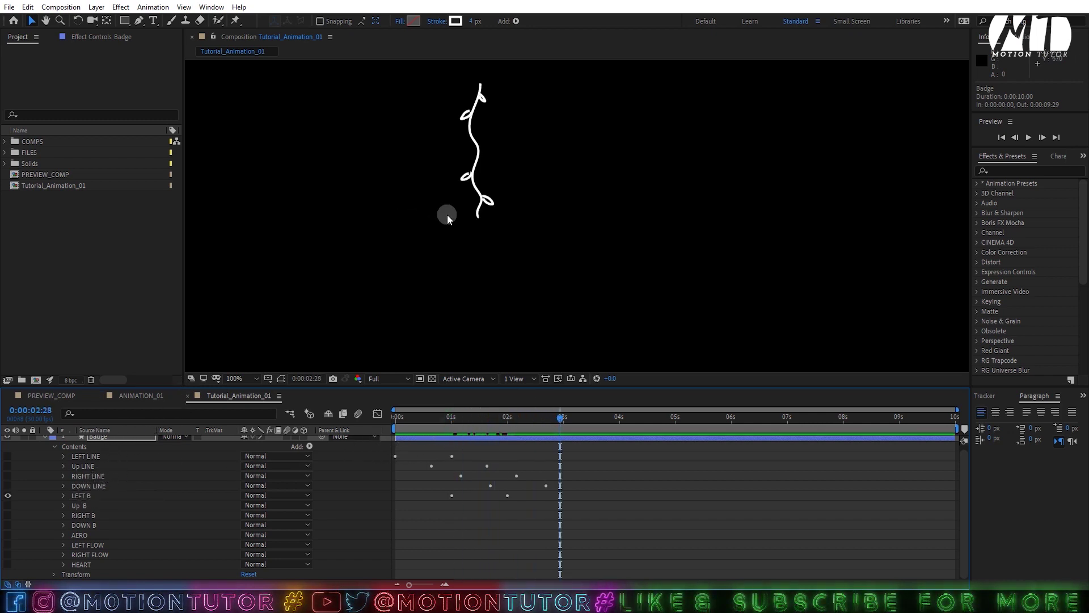
{"action": "scroll", "coordinate": [447, 214], "scroll_direction": "up", "scroll_amount": 1}
{"action": "key", "text": "space"}
{"action": "left_click_drag", "start_coordinate": [448, 222], "coordinate": [485, 230]}
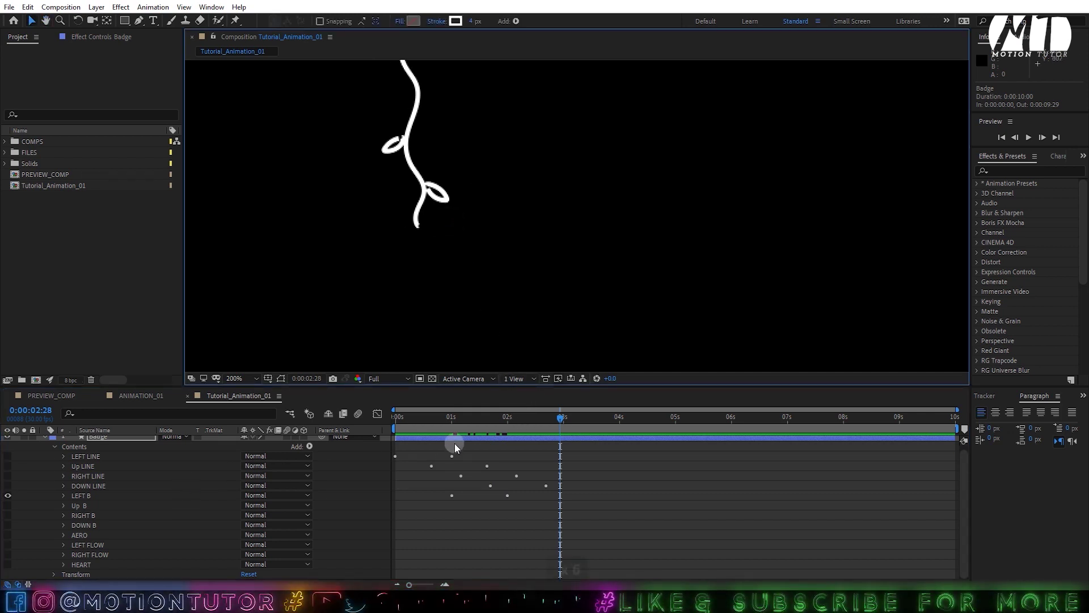
Step: Move the playhead to 0:00:02:00, expand LEFT B and select its Stroke 1
{"action": "left_click", "coordinate": [506, 420]}
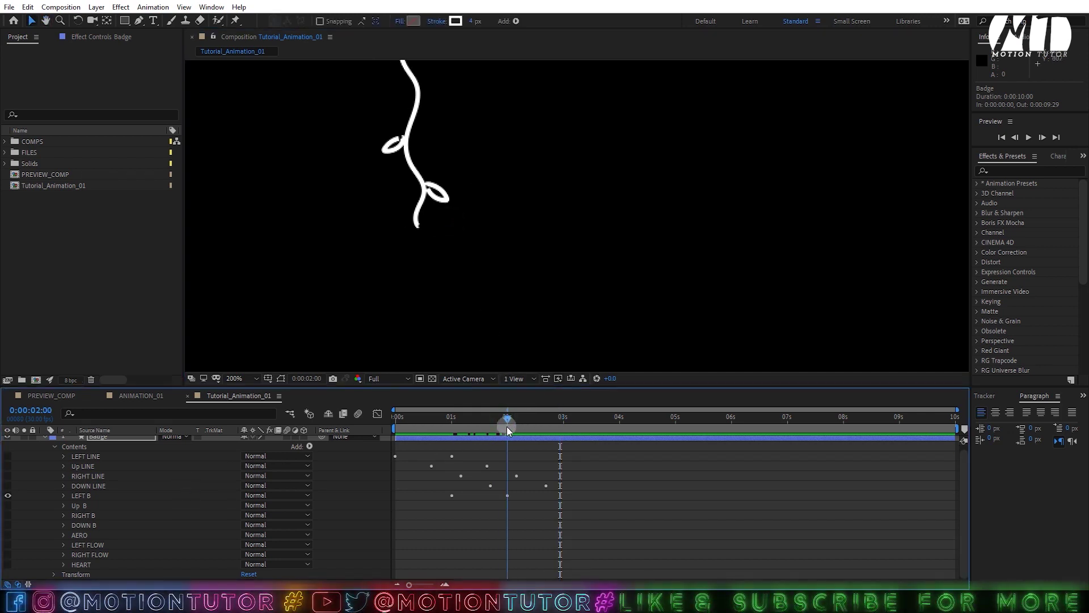
{"action": "left_click", "coordinate": [64, 496]}
{"action": "left_click", "coordinate": [170, 518]}
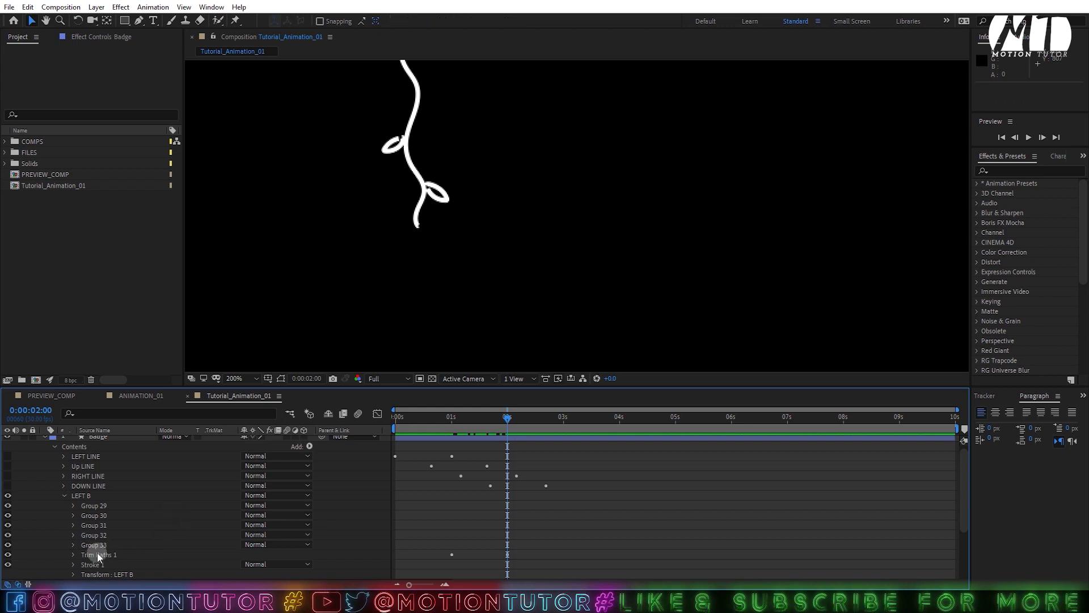
{"action": "scroll", "coordinate": [97, 545], "scroll_direction": "down", "scroll_amount": 1}
{"action": "left_click", "coordinate": [90, 534]}
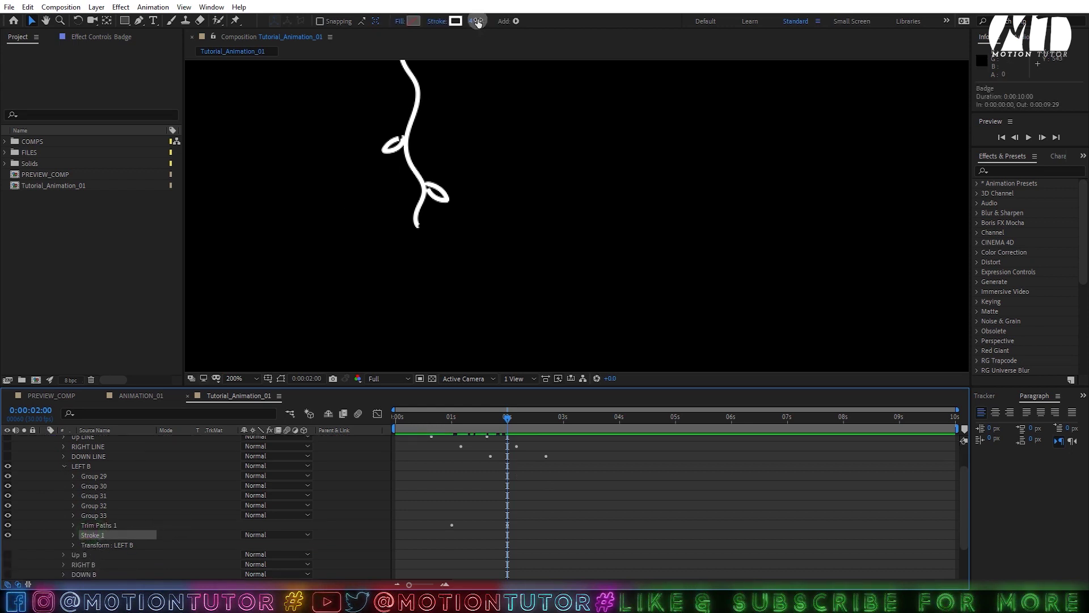
Step: Set the stroke width of LEFT B to 2 px and check the thinner branch up close
{"action": "key", "text": "space"}
{"action": "left_click_drag", "start_coordinate": [421, 141], "coordinate": [453, 212]}
{"action": "scroll", "coordinate": [450, 165], "scroll_direction": "down", "scroll_amount": 1}
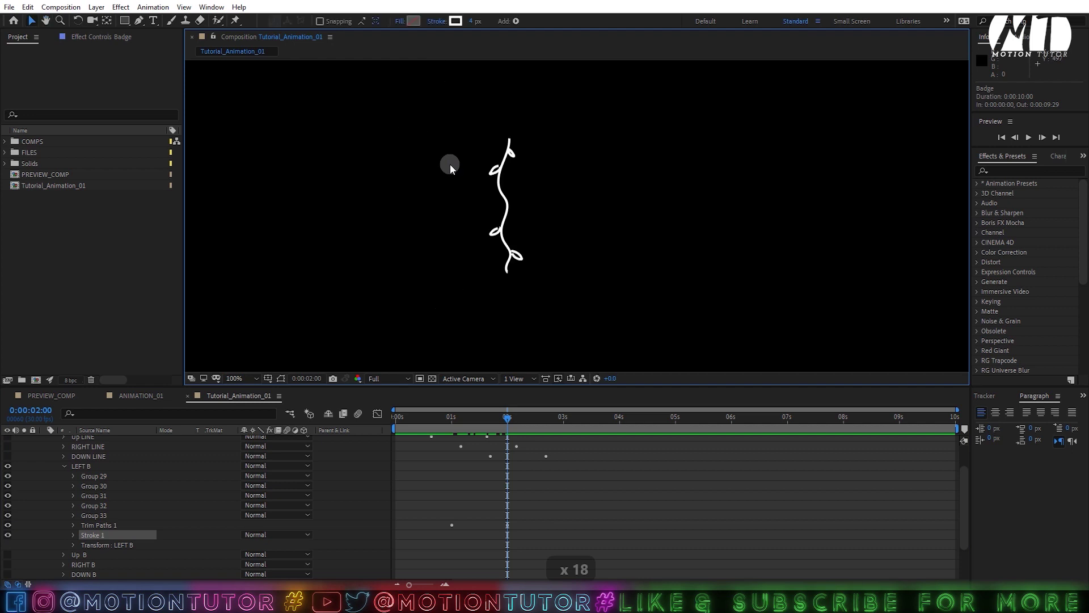
{"action": "left_click", "coordinate": [472, 21]}
{"action": "key", "text": "Down"}
{"action": "key", "text": "Down"}
{"action": "key", "text": "Down"}
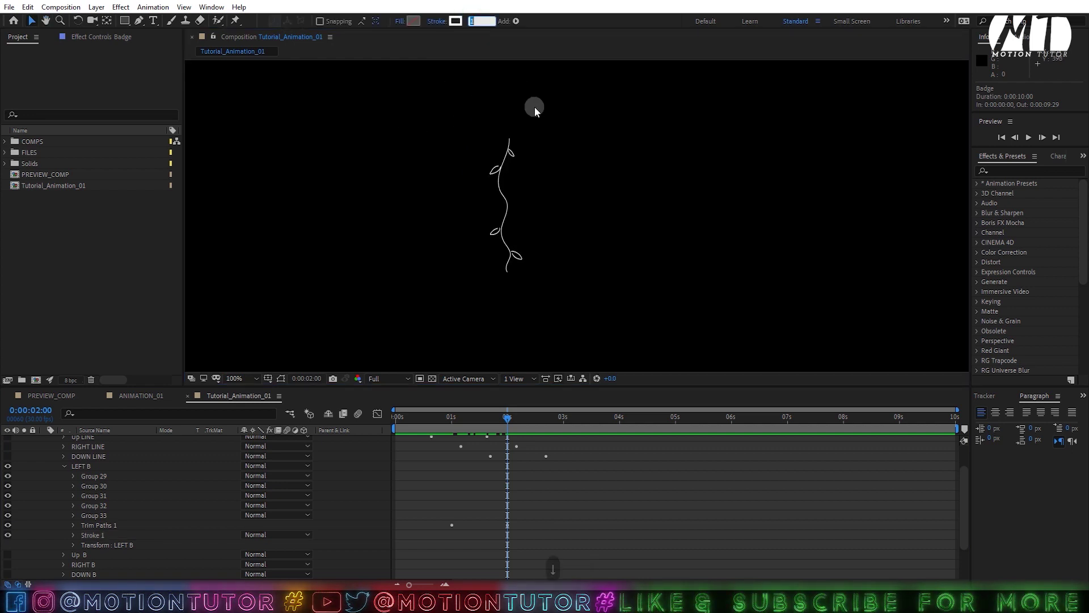
{"action": "key", "text": "Up"}
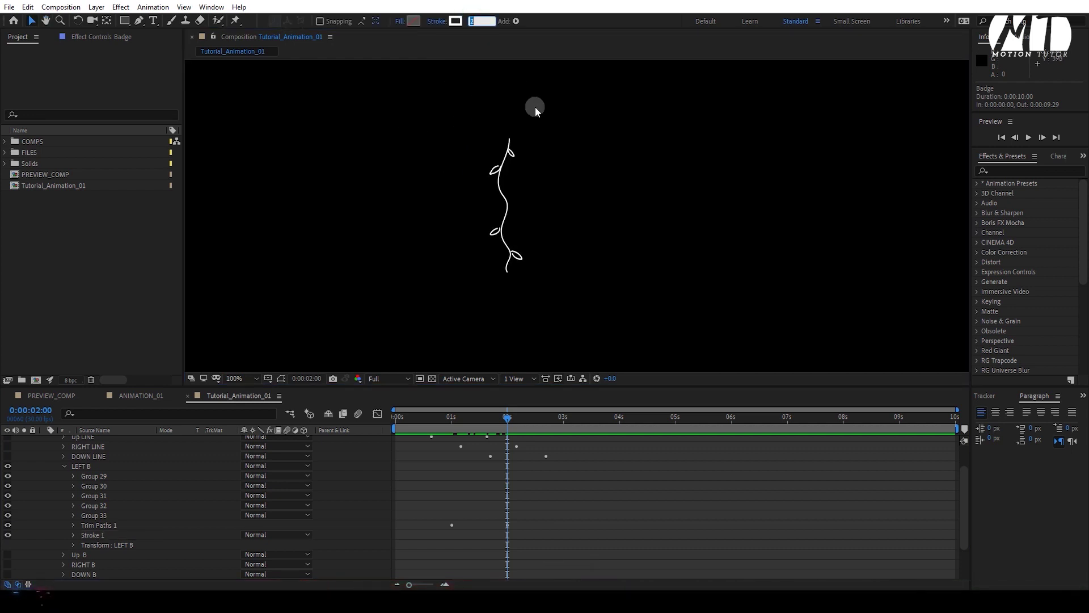
{"action": "key", "text": "Return"}
{"action": "scroll", "coordinate": [526, 157], "scroll_direction": "up", "scroll_amount": 1}
{"action": "key", "text": "space"}
{"action": "left_click_drag", "start_coordinate": [526, 173], "coordinate": [509, 132]}
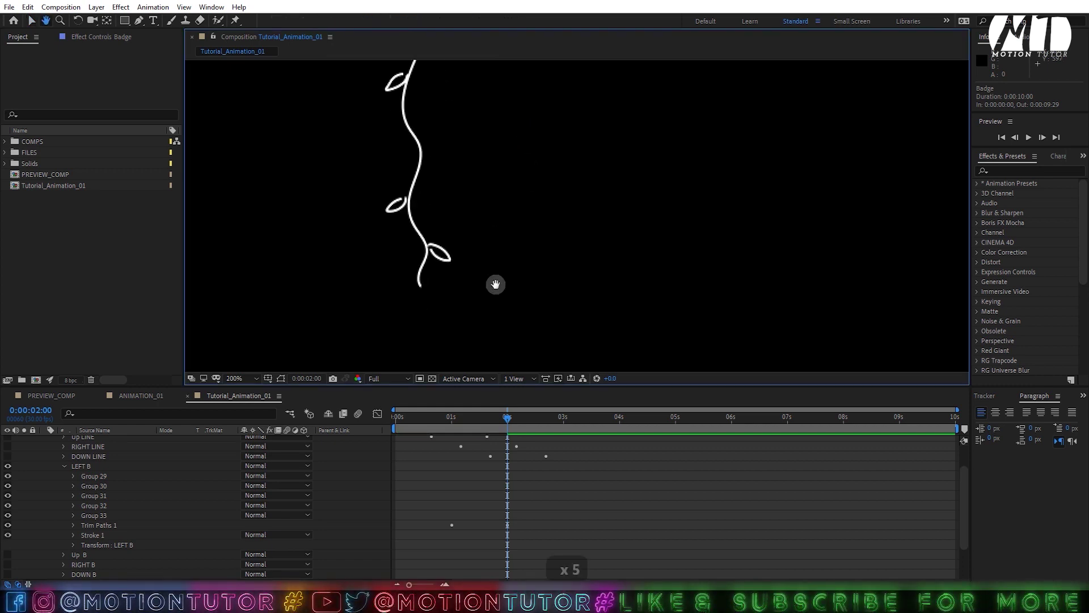
Step: Raise the End value of LEFT B's Trim Paths 1 to 100% at 0:00:02:00
{"action": "left_click", "coordinate": [73, 535]}
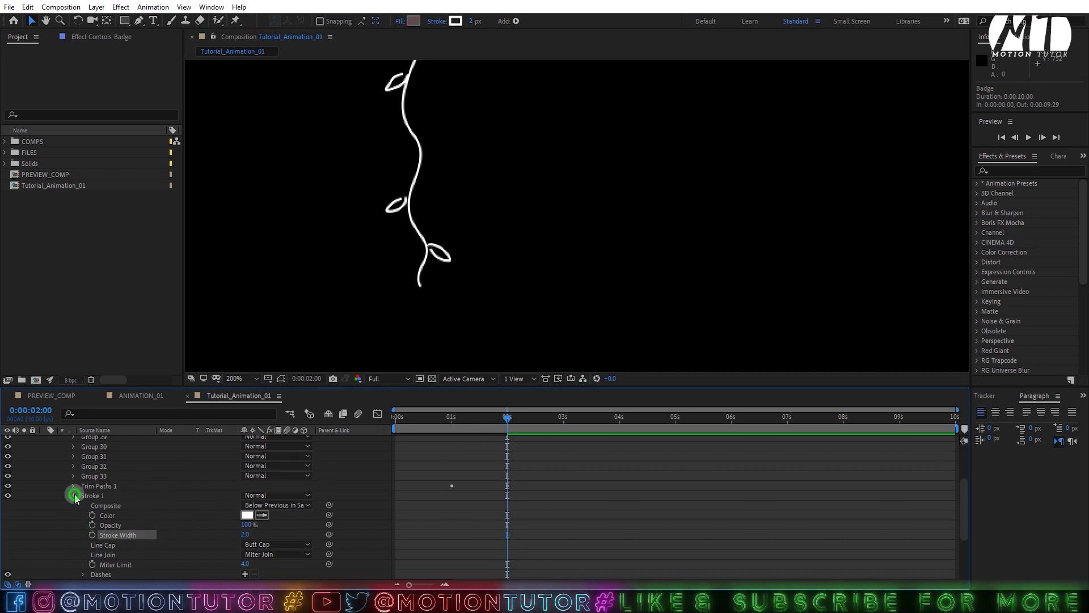
{"action": "left_click", "coordinate": [74, 495]}
{"action": "left_click", "coordinate": [73, 485]}
{"action": "left_click_drag", "start_coordinate": [248, 504], "coordinate": [401, 503]}
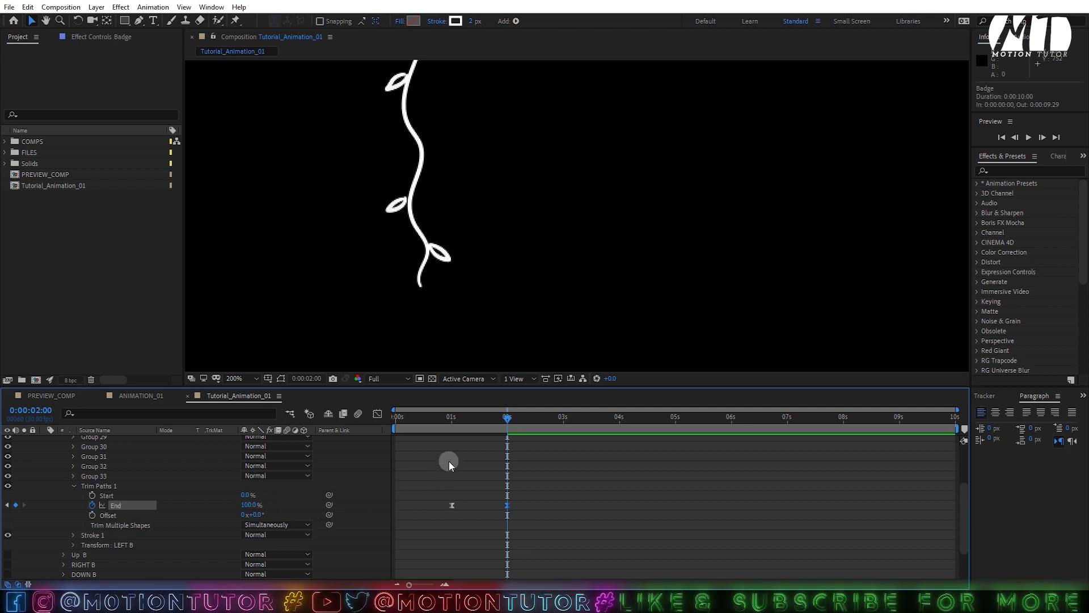
Step: Set the stroke width of the LEFT B branch to 1.5 px
{"action": "key", "text": "h"}
{"action": "left_click_drag", "start_coordinate": [407, 151], "coordinate": [408, 198]}
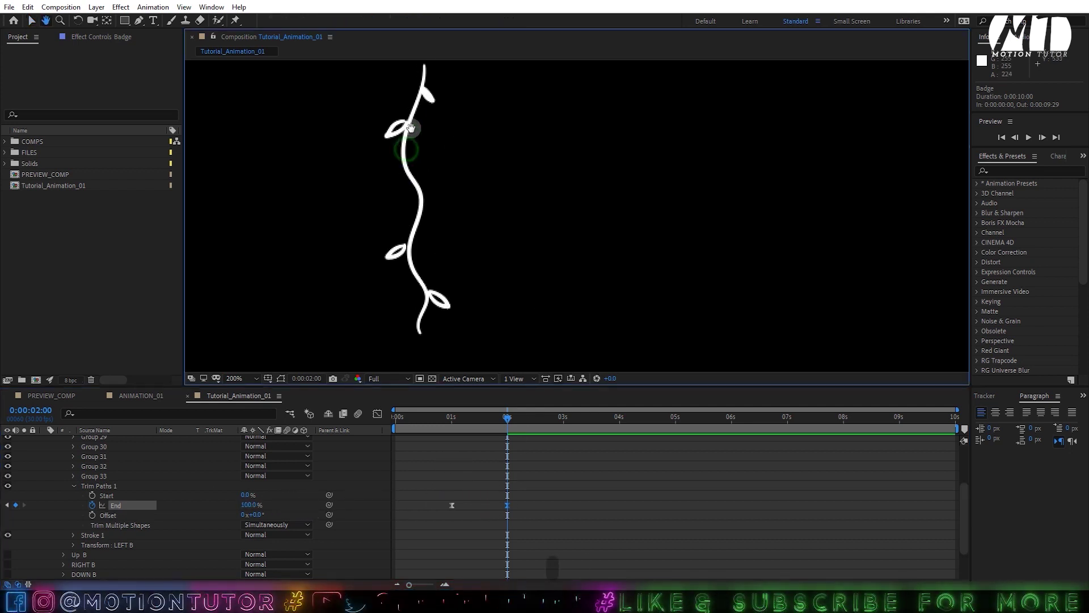
{"action": "type", "text": "v"}
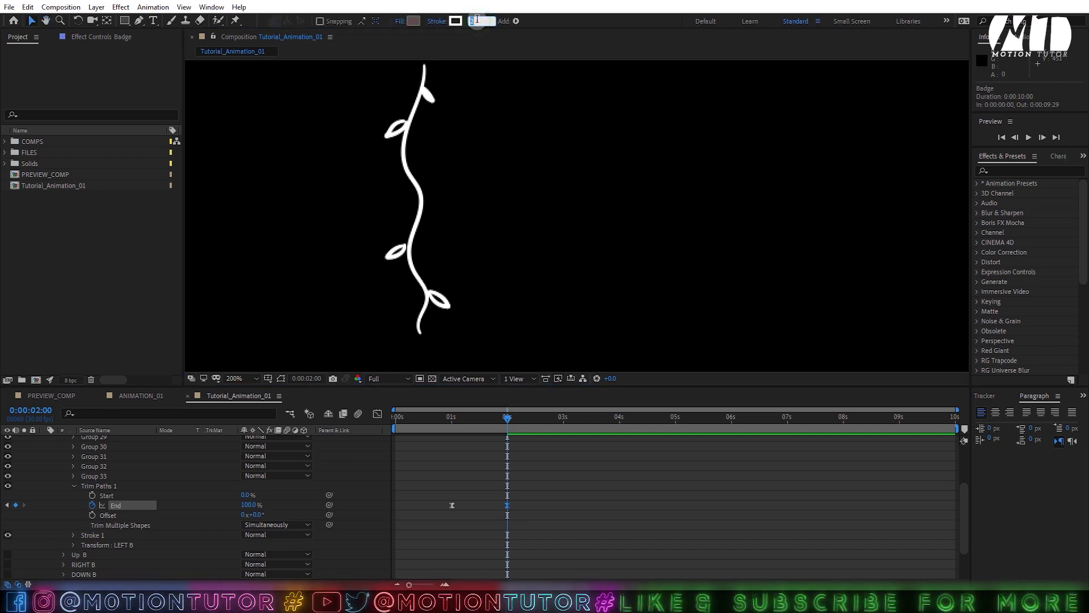
{"action": "type", "text": "1.5"}
{"action": "key", "text": "Return"}
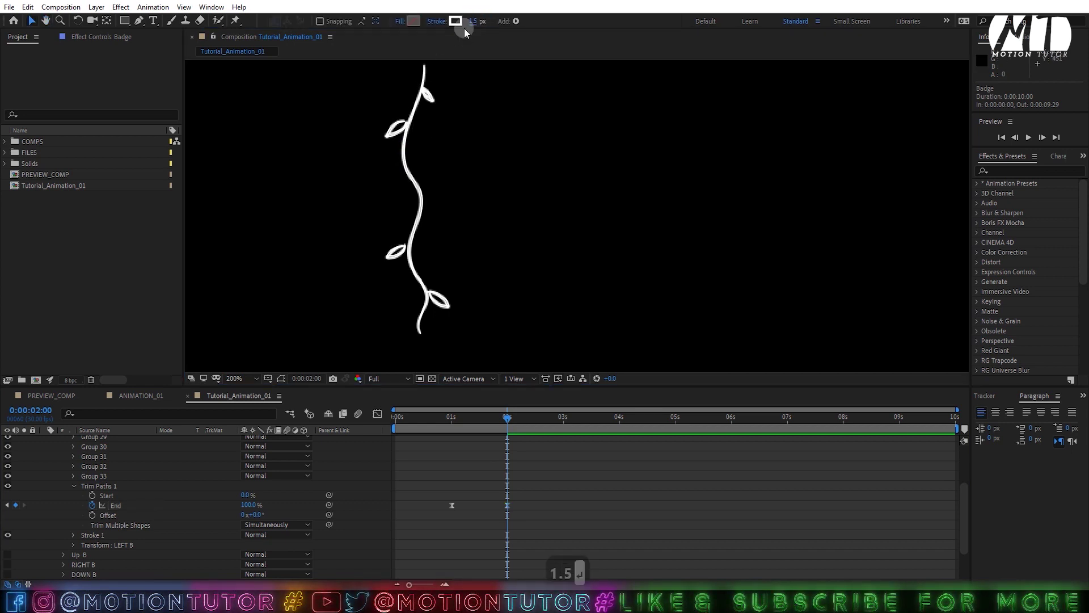
{"action": "left_click_drag", "start_coordinate": [475, 23], "coordinate": [469, 25]}
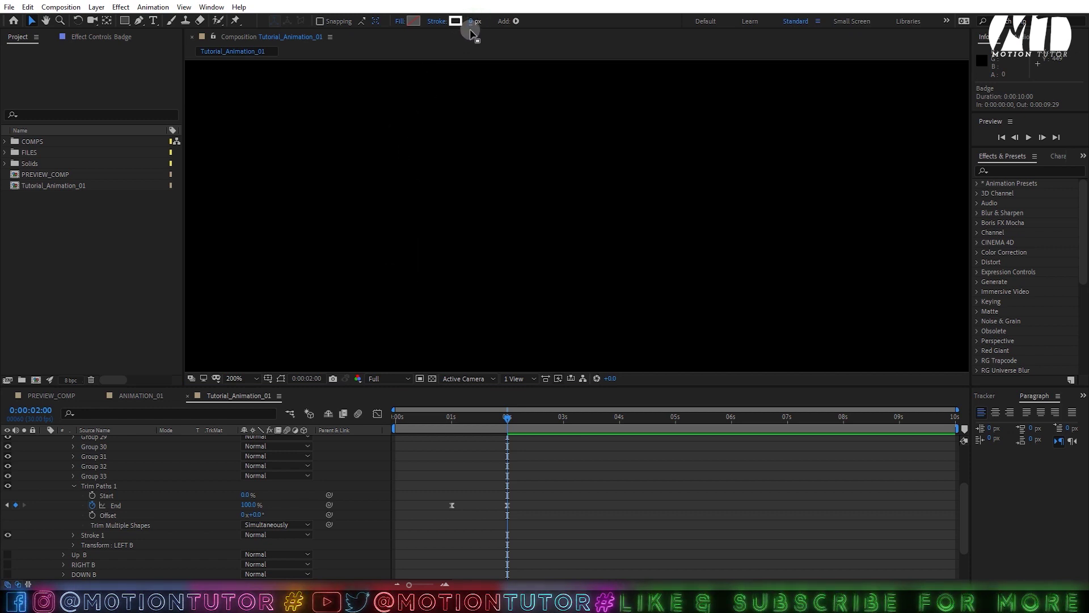
{"action": "key", "text": "ctrl+z"}
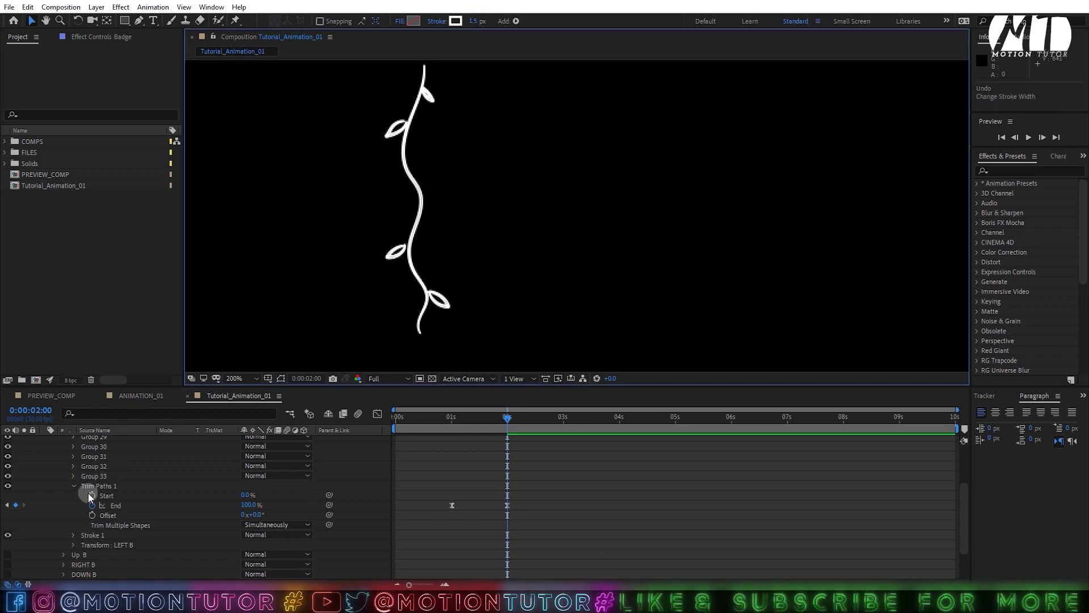
{"action": "left_click", "coordinate": [474, 21]}
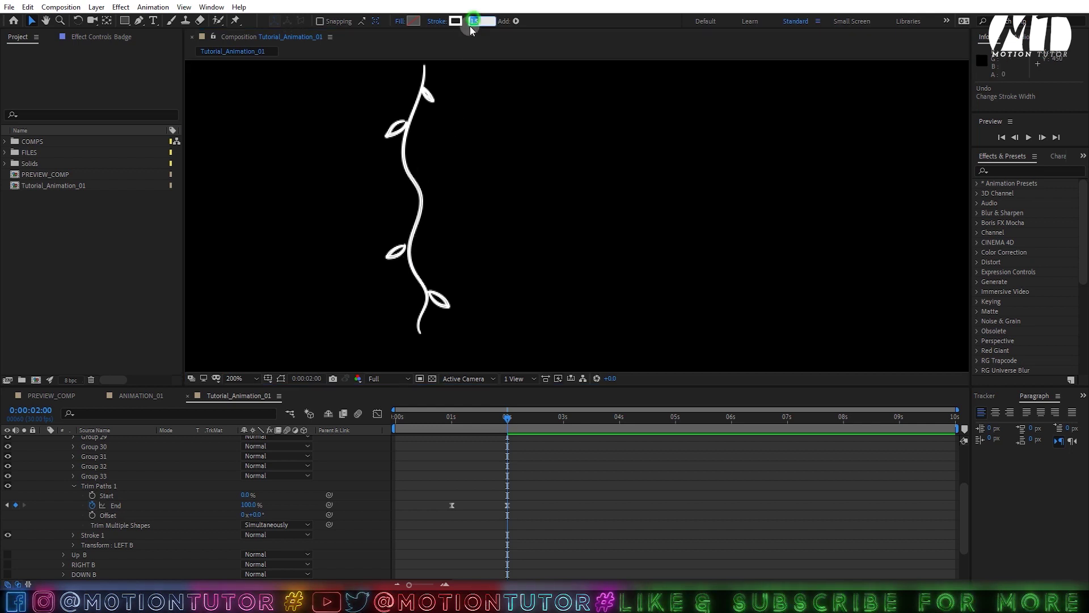
{"action": "scroll", "coordinate": [74, 484], "scroll_direction": "up", "scroll_amount": 3}
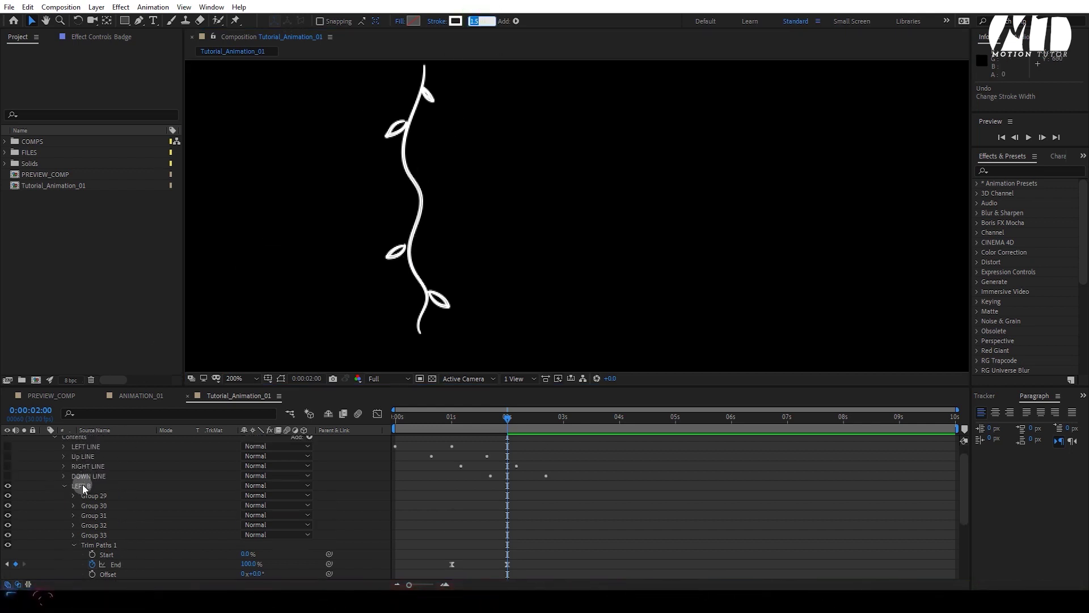
{"action": "scroll", "coordinate": [90, 501], "scroll_direction": "down", "scroll_amount": 3}
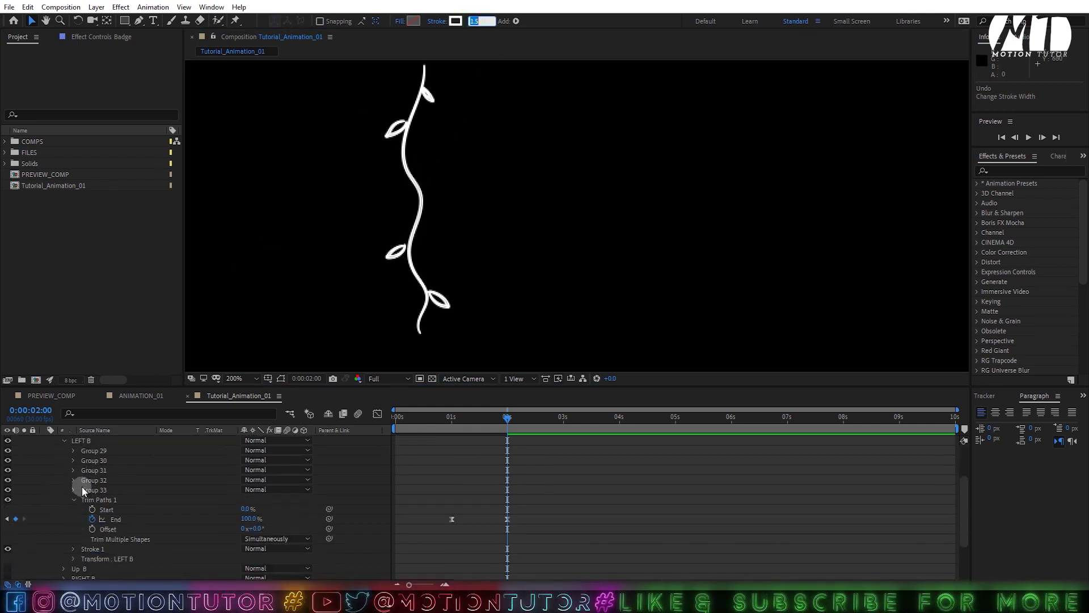
Step: Examine the Stroke 1 settings of LEFT B and move the playhead to 0:00:01:14
{"action": "left_click", "coordinate": [78, 443]}
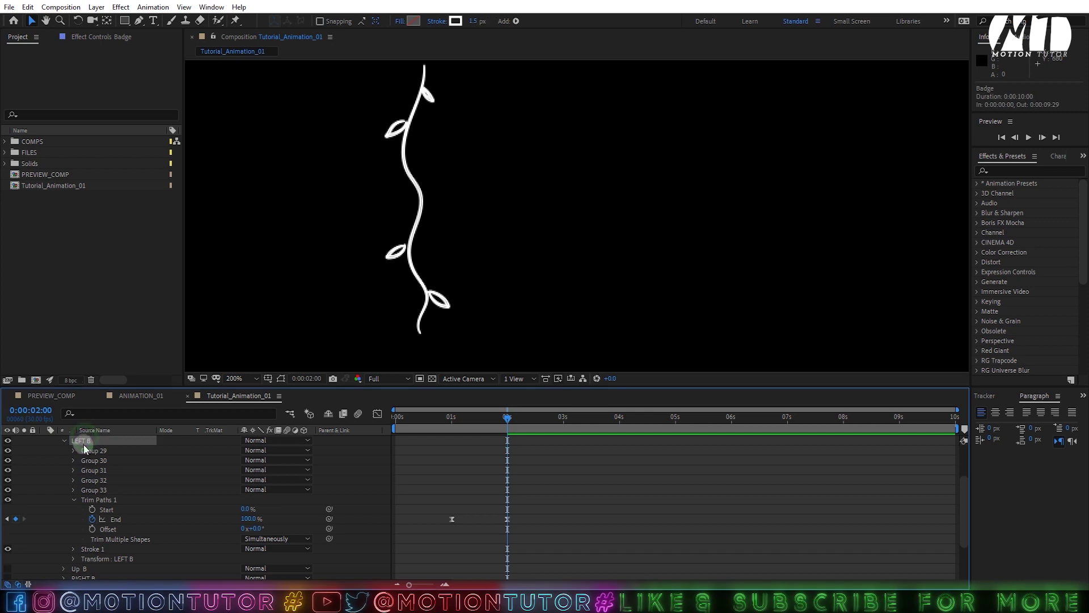
{"action": "left_click", "coordinate": [72, 499]}
{"action": "left_click", "coordinate": [81, 510]}
{"action": "left_click", "coordinate": [73, 509]}
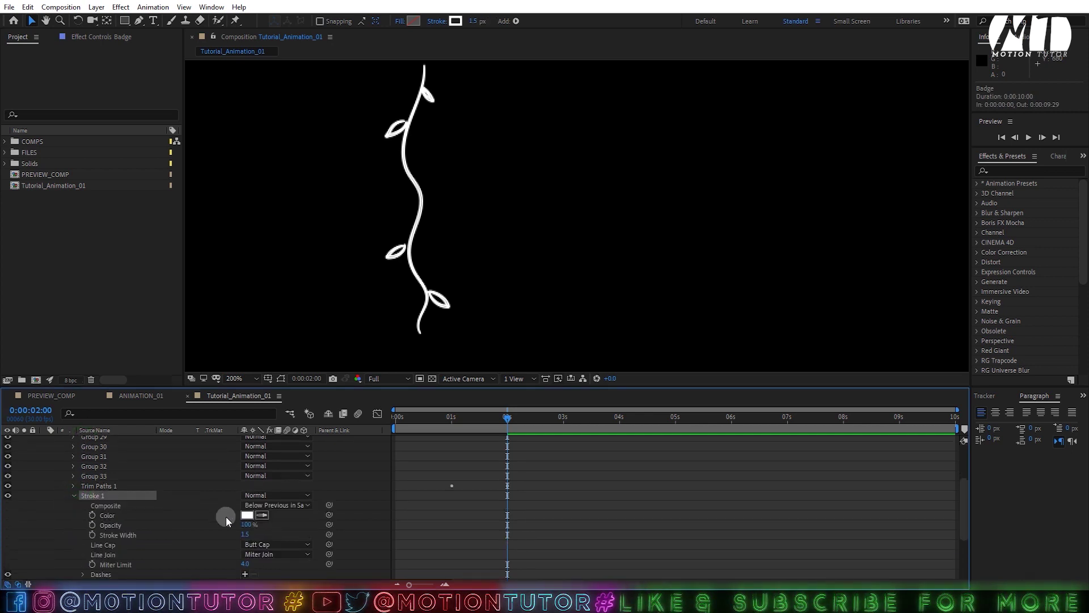
{"action": "left_click", "coordinate": [235, 536]}
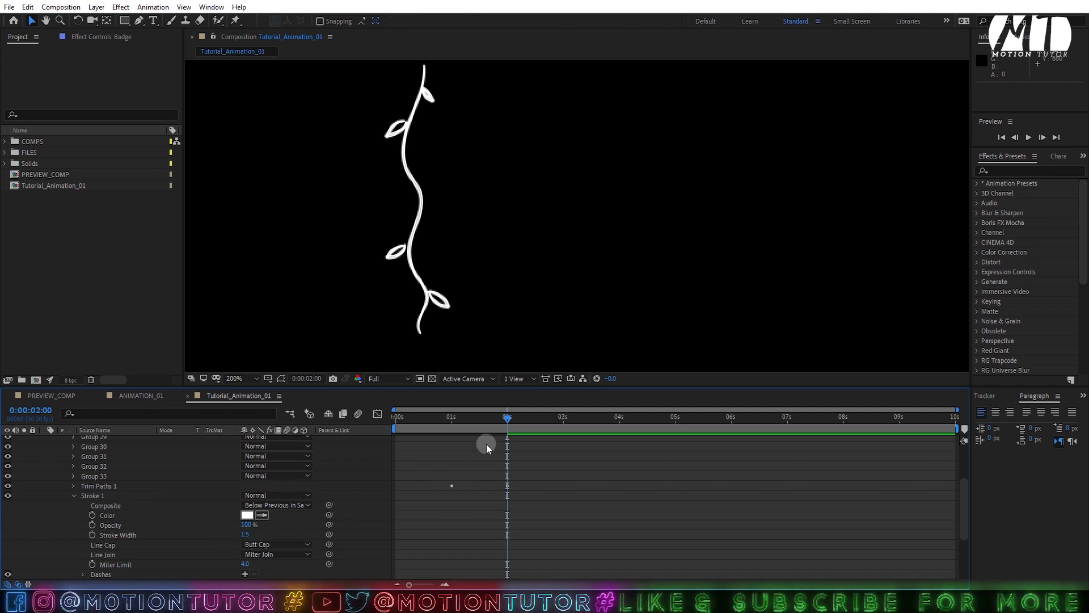
{"action": "mouse_move", "coordinate": [486, 443]}
{"action": "left_mouse_down"}
{"action": "mouse_move", "coordinate": [446, 434]}
{"action": "mouse_move", "coordinate": [478, 427]}
{"action": "left_mouse_up"}
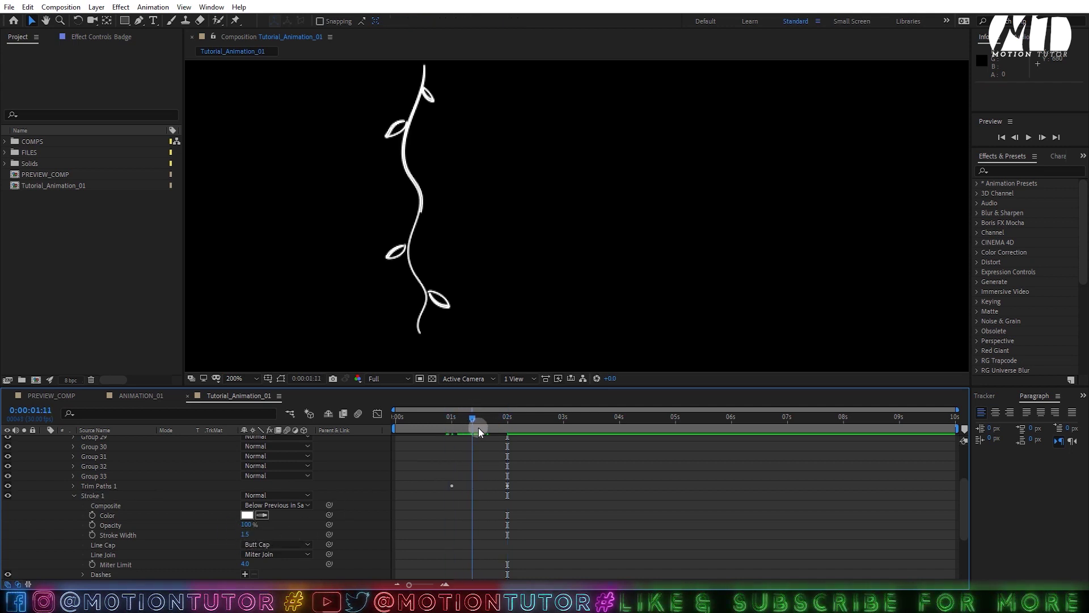
Step: Copy the adjusted Trim Paths 1 and Stroke 1 from LEFT B
{"action": "left_click", "coordinate": [73, 496]}
{"action": "left_click", "coordinate": [91, 496]}
{"action": "left_click", "coordinate": [97, 485], "text": "shift"}
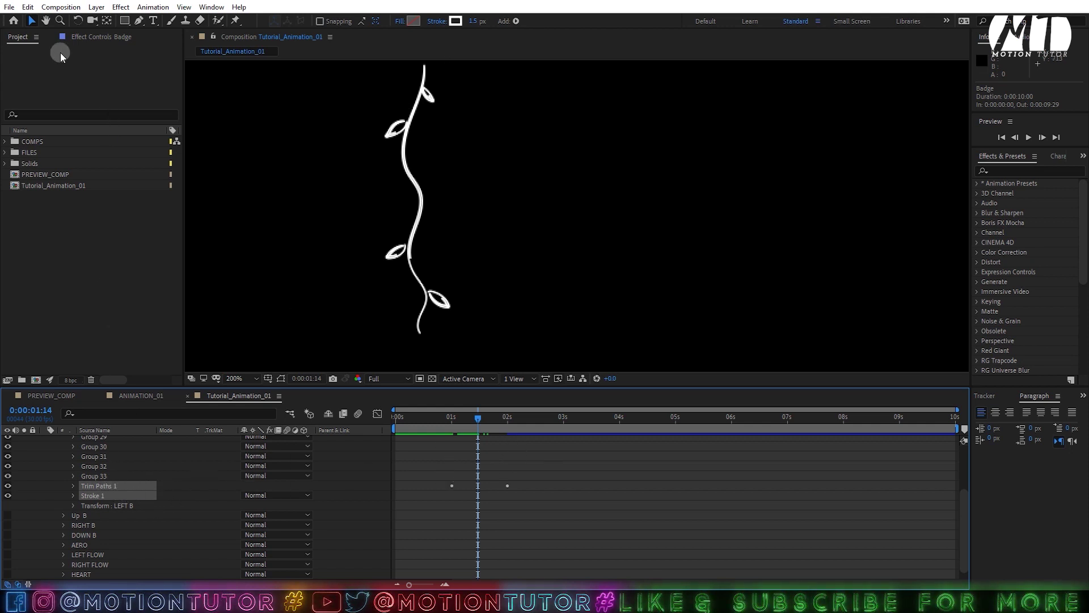
{"action": "left_click", "coordinate": [27, 8]}
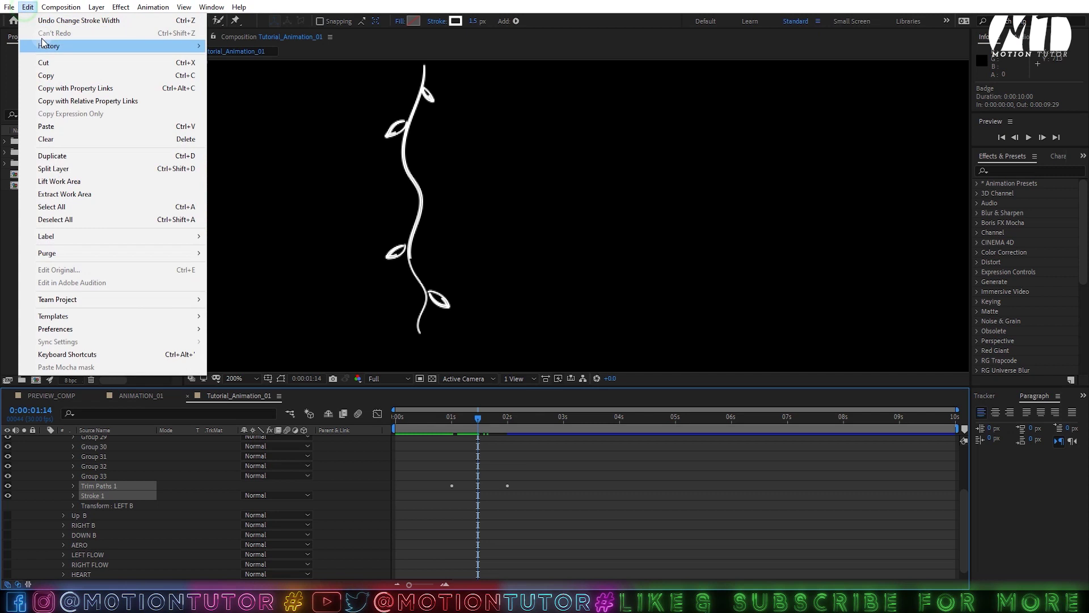
{"action": "left_click", "coordinate": [51, 75]}
Step: Collapse LEFT B, make Up B, RIGHT B and DOWN B visible, and paste the trim and stroke into all three at 0:00:01:14
{"action": "scroll", "coordinate": [76, 463], "scroll_direction": "up", "scroll_amount": 3}
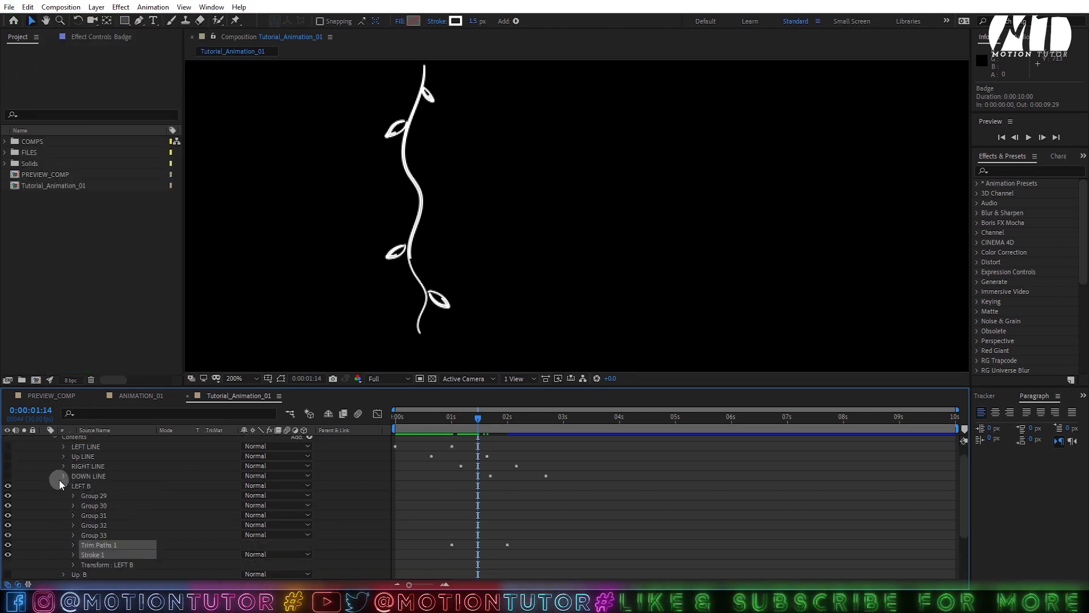
{"action": "left_click", "coordinate": [63, 486]}
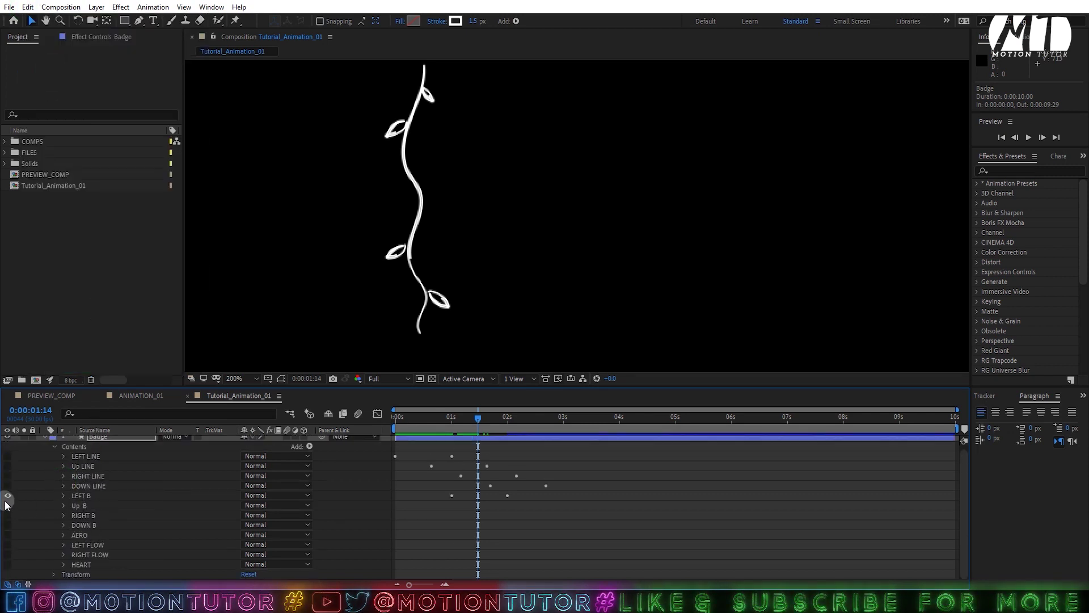
{"action": "left_click", "coordinate": [73, 524]}
{"action": "left_click", "coordinate": [75, 505], "text": "shift"}
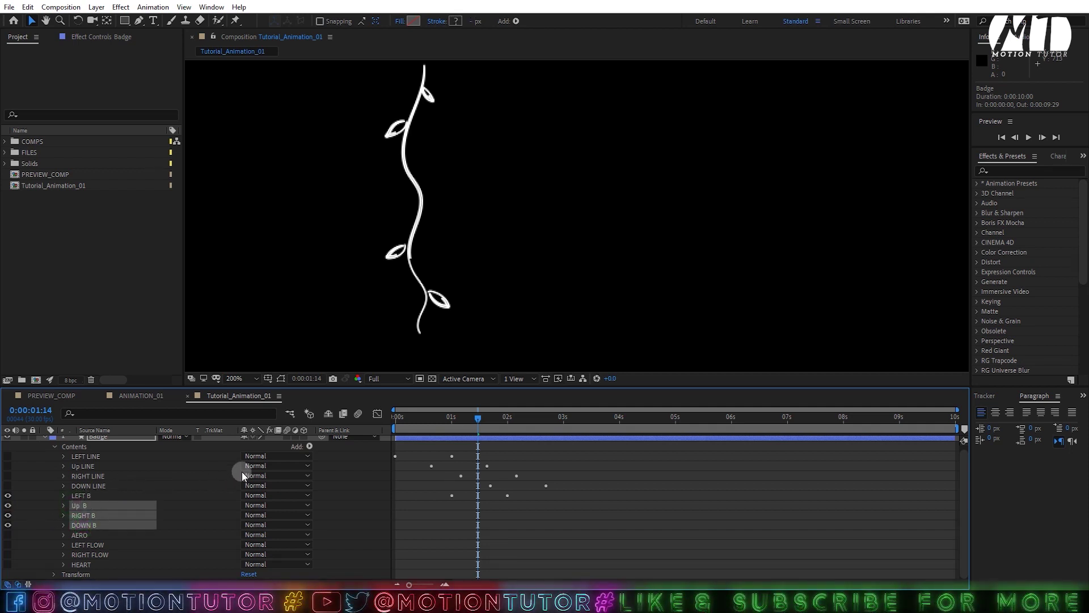
{"action": "key", "text": "u"}
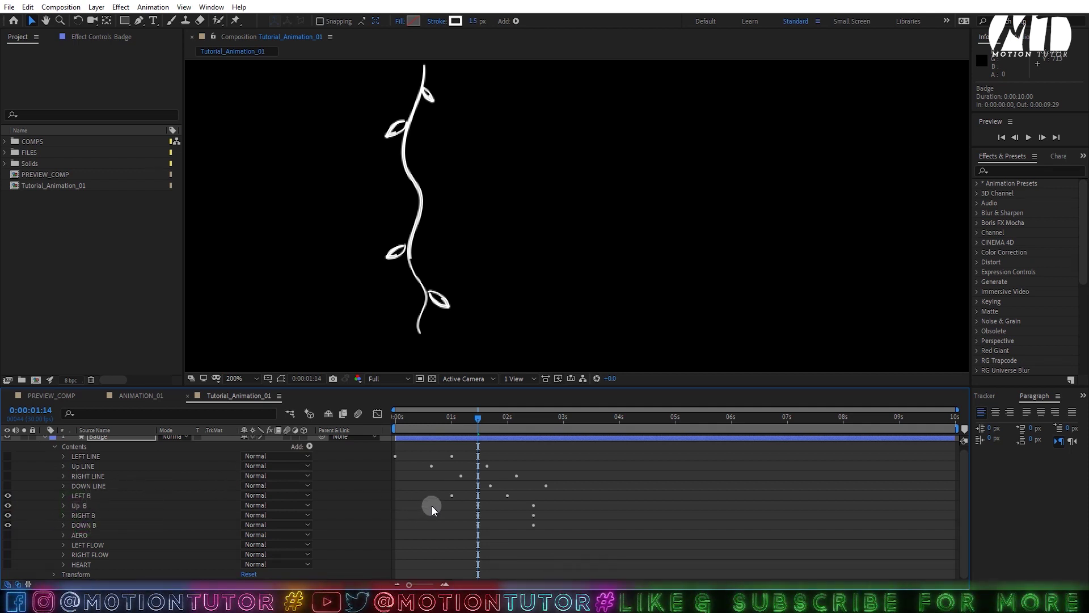
Step: Show only the Badge keyframes and stagger the four branch End pairs to start at about 1.5, 1.9, 2.5 and 3.3 seconds
{"action": "key", "text": "u"}
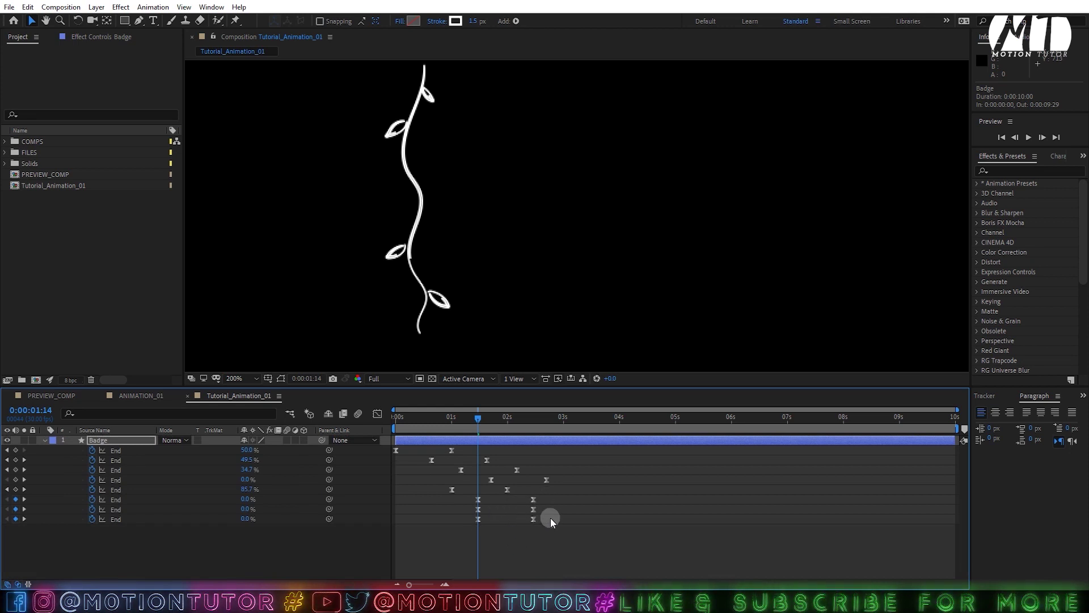
{"action": "mouse_move", "coordinate": [553, 506]}
{"action": "left_mouse_down"}
{"action": "mouse_move", "coordinate": [486, 524]}
{"action": "mouse_move", "coordinate": [475, 512]}
{"action": "mouse_move", "coordinate": [509, 508]}
{"action": "mouse_move", "coordinate": [512, 521]}
{"action": "mouse_move", "coordinate": [546, 526]}
{"action": "left_mouse_up"}
{"action": "left_click", "coordinate": [580, 515]}
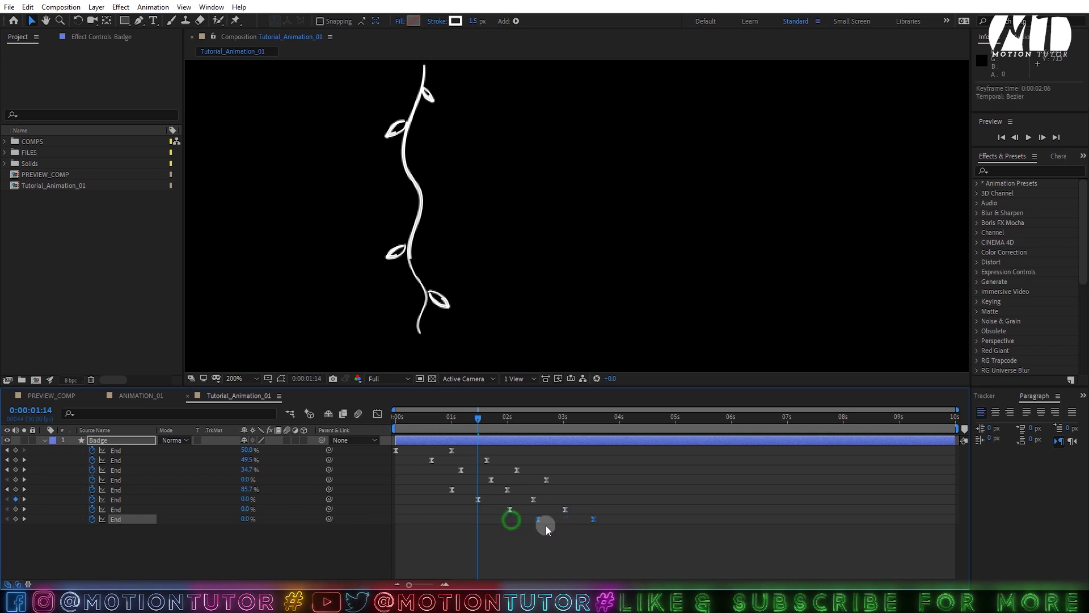
{"action": "left_click_drag", "start_coordinate": [672, 498], "coordinate": [474, 525]}
{"action": "left_click_drag", "start_coordinate": [642, 499], "coordinate": [417, 548]}
{"action": "left_click", "coordinate": [448, 491]}
{"action": "left_click_drag", "start_coordinate": [646, 487], "coordinate": [417, 542]}
{"action": "left_click_drag", "start_coordinate": [454, 489], "coordinate": [478, 496]}
Step: Preview the staggered animation from 0:00:00:00 with the whole composition fitted in the viewer, and collapse the Badge layer
{"action": "left_click_drag", "start_coordinate": [432, 429], "coordinate": [284, 400]}
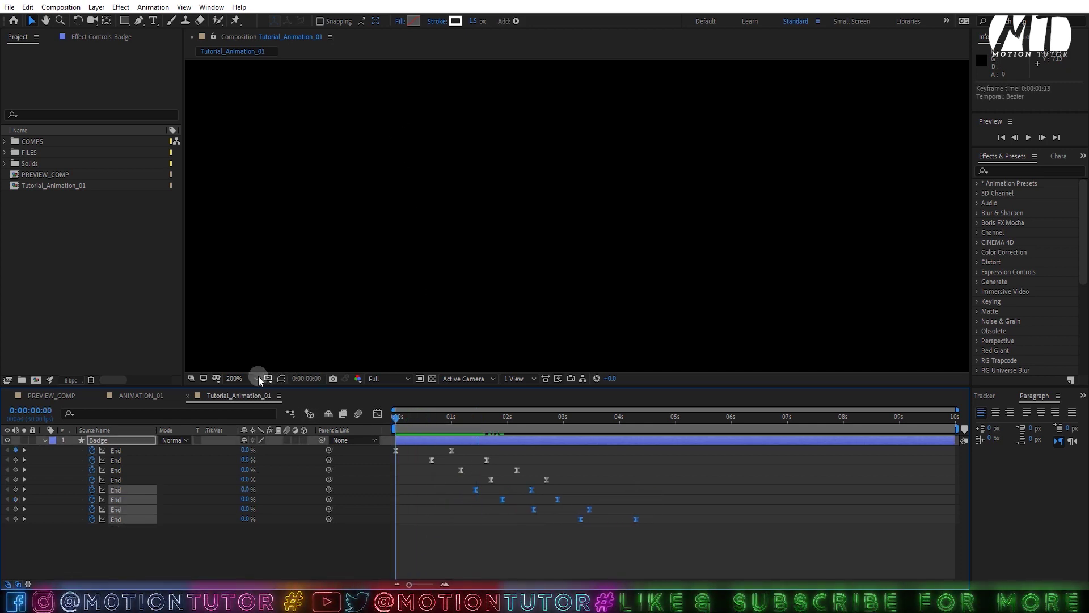
{"action": "left_click", "coordinate": [256, 378]}
{"action": "left_click", "coordinate": [254, 187]}
{"action": "key", "text": "space"}
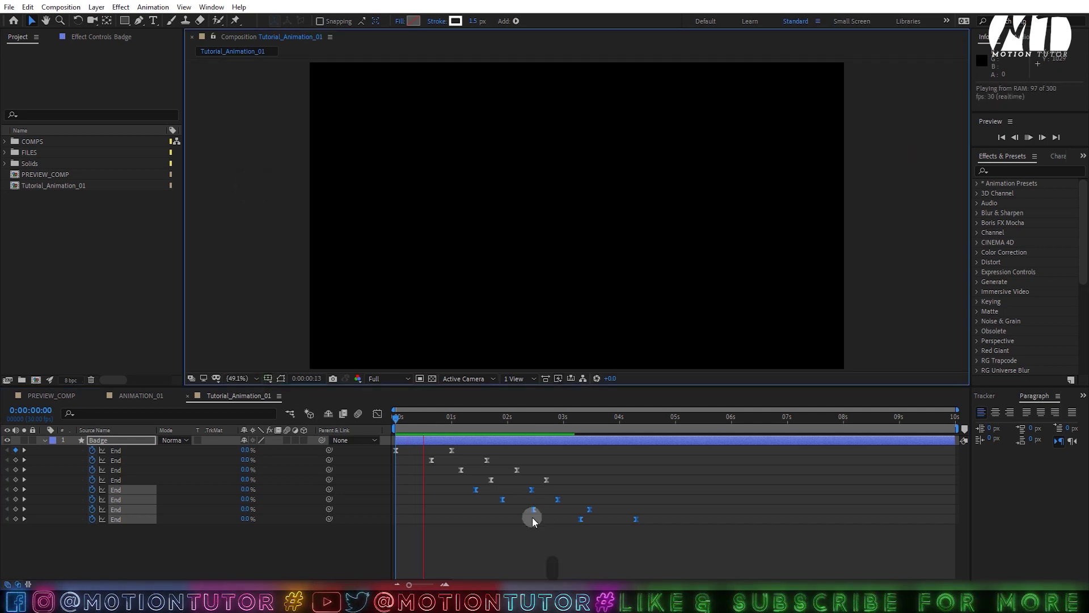
{"action": "left_click", "coordinate": [561, 522]}
{"action": "left_click", "coordinate": [45, 440]}
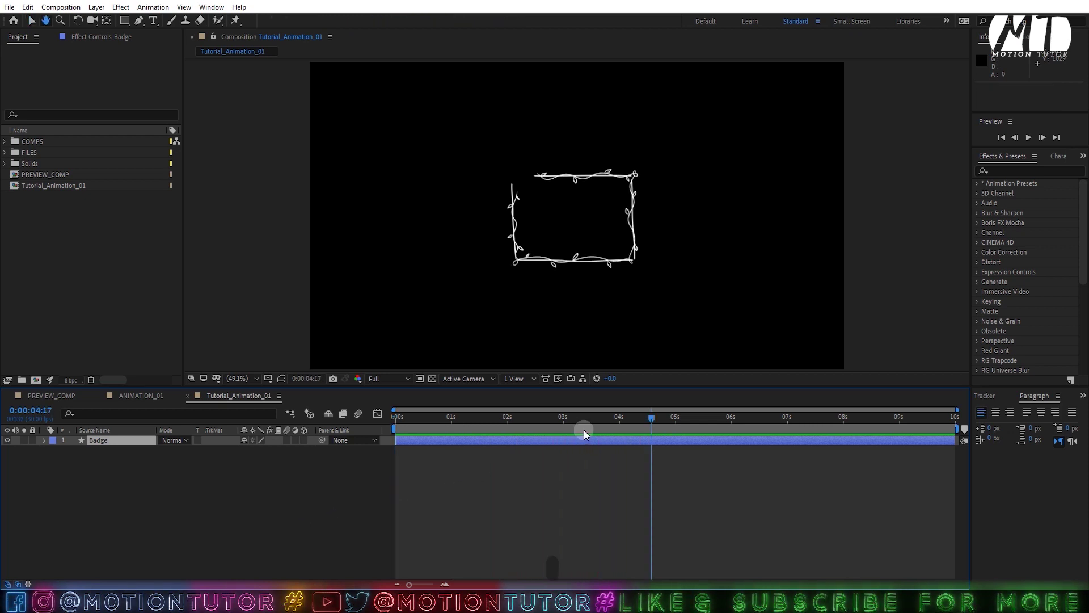
Step: Play the staggered Badge animation from the start of the composition
{"action": "key", "text": "space"}
{"action": "key", "text": "space"}
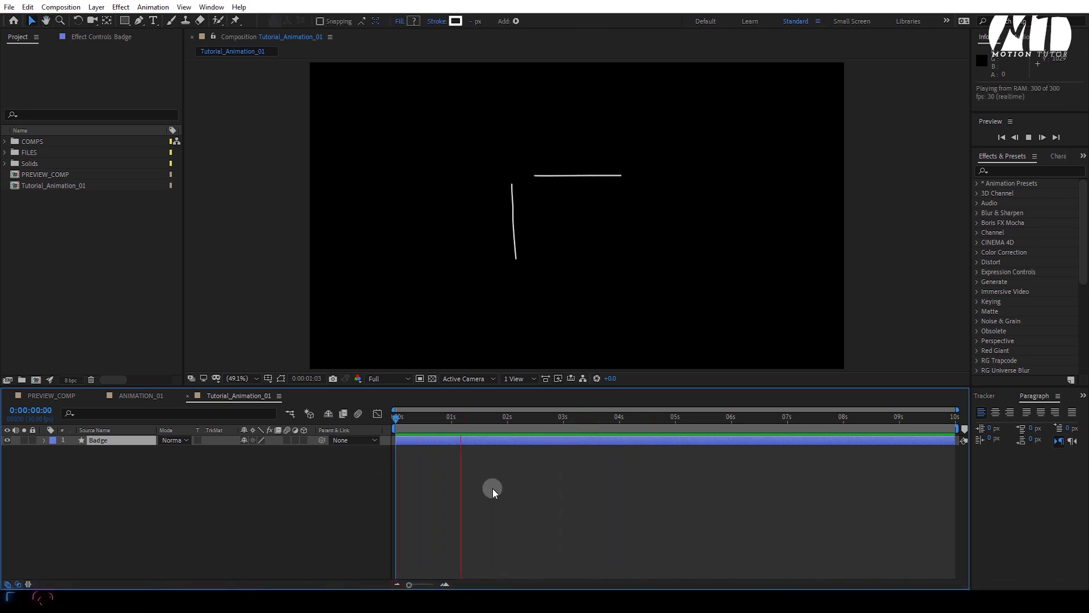
{"action": "key", "text": "space"}
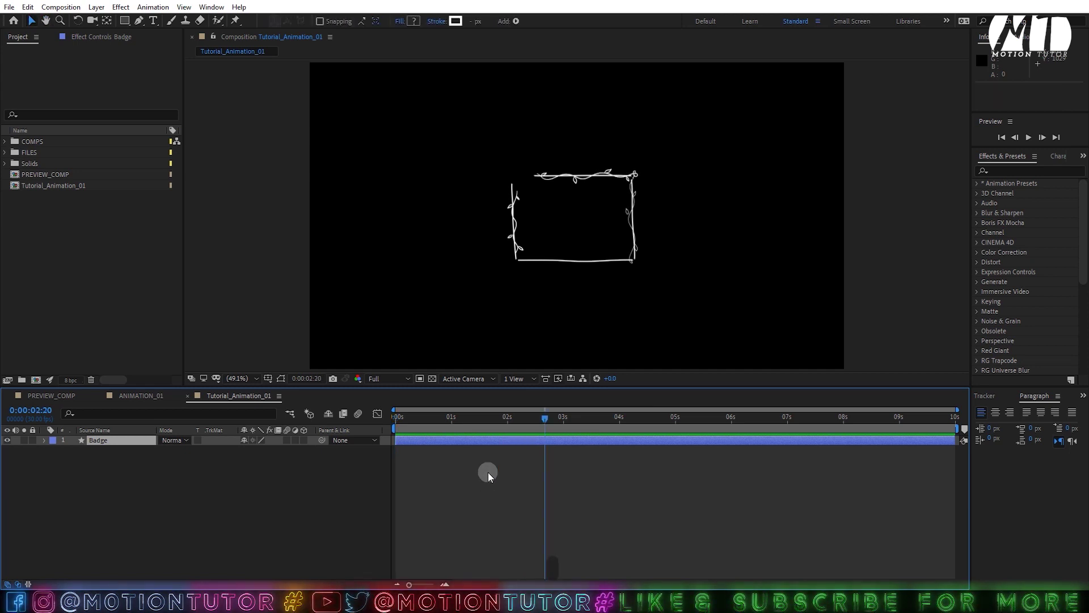
Step: Show the Badge keyframes, select the four branch groups' End keyframes and check their speed curves
{"action": "key", "text": "u"}
{"action": "left_click_drag", "start_coordinate": [666, 487], "coordinate": [427, 534]}
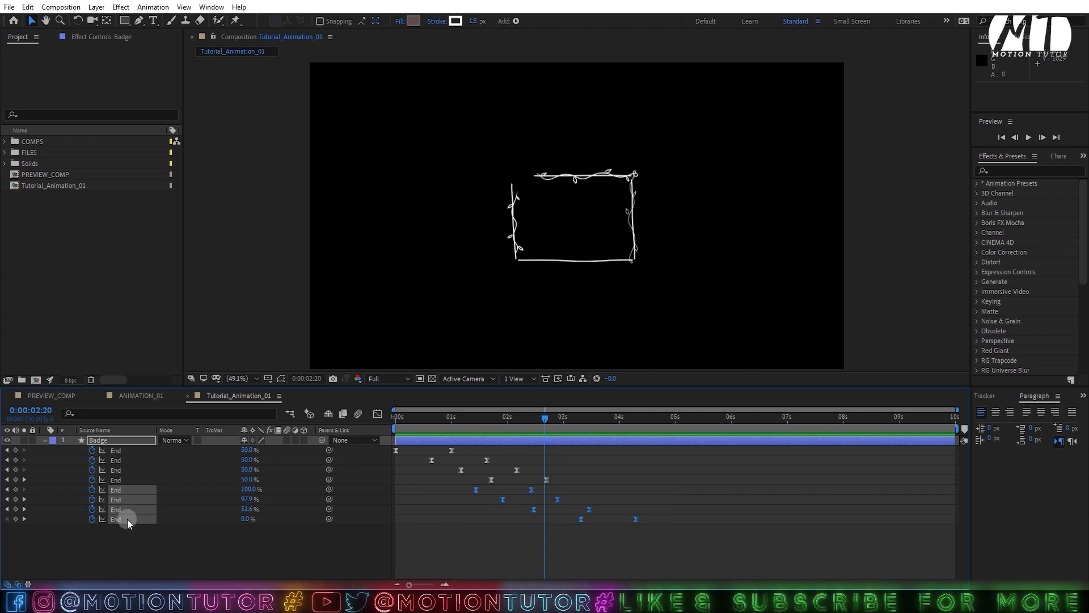
{"action": "left_click", "coordinate": [378, 415]}
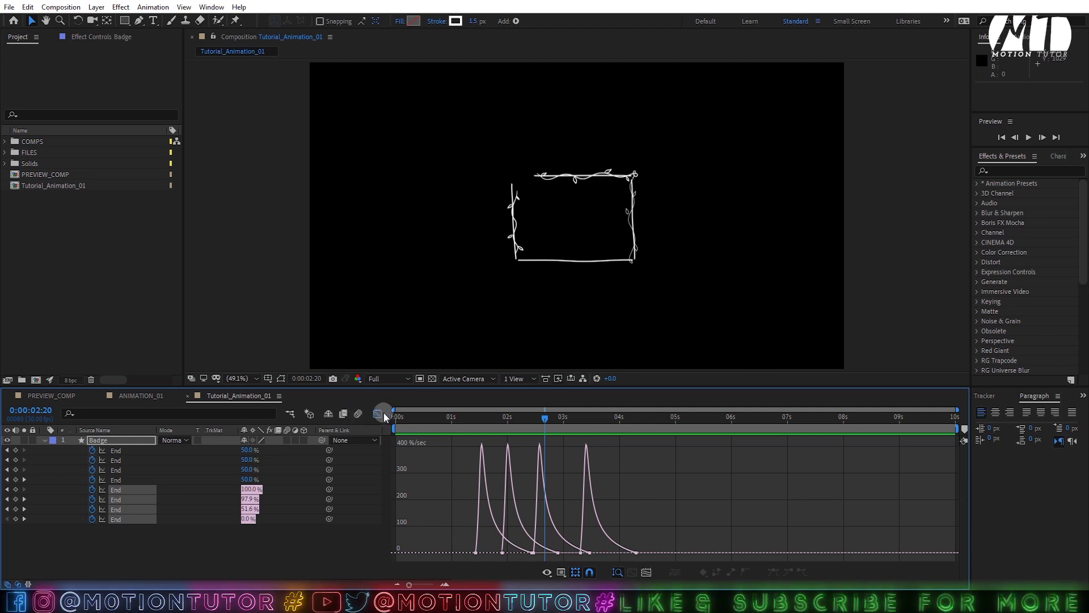
{"action": "left_click", "coordinate": [378, 414]}
Step: Apply Easy Ease to the End keyframes of the four leafy branch groups
{"action": "left_click_drag", "start_coordinate": [676, 483], "coordinate": [461, 499]}
{"action": "right_click", "coordinate": [473, 489]}
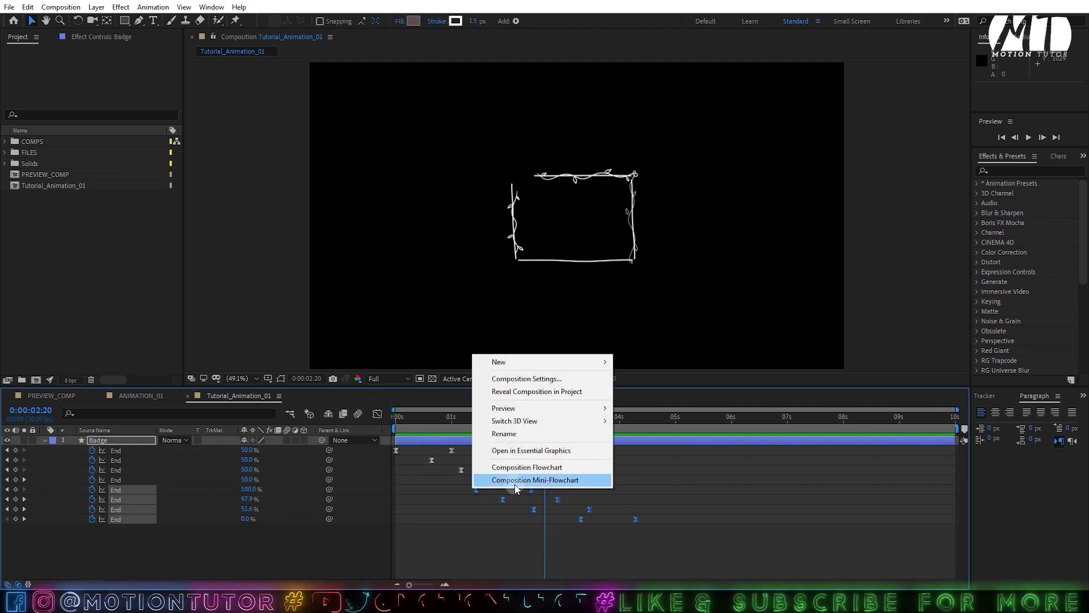
{"action": "right_click", "coordinate": [476, 490]}
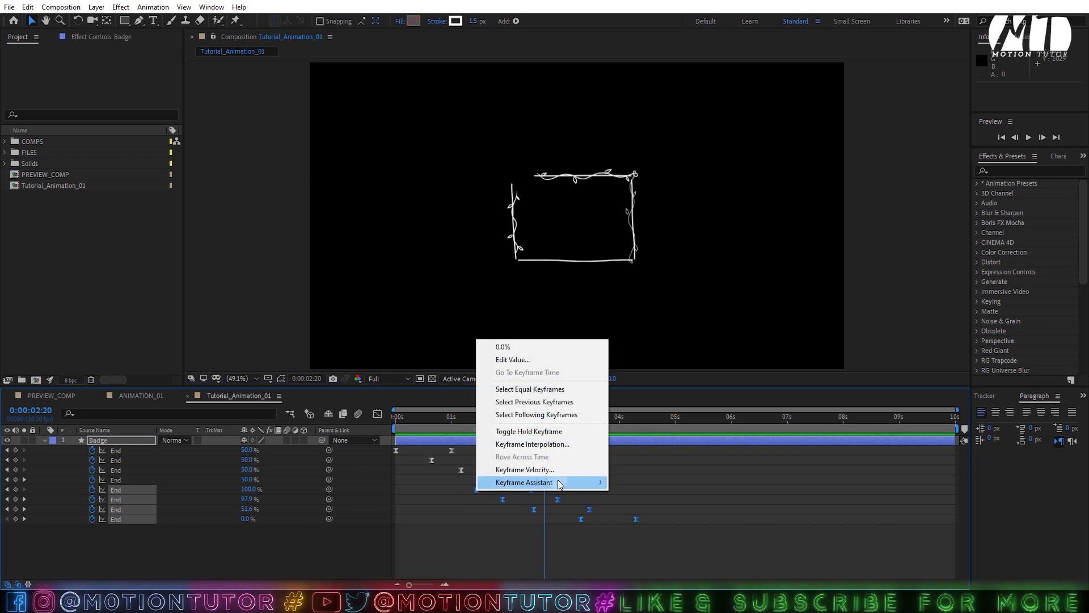
{"action": "mouse_move", "coordinate": [519, 479]}
{"action": "left_click", "coordinate": [640, 520]}
Step: Check the eased branch curves in the speed graph while previewing, and return to the keyframe view
{"action": "left_click", "coordinate": [378, 414]}
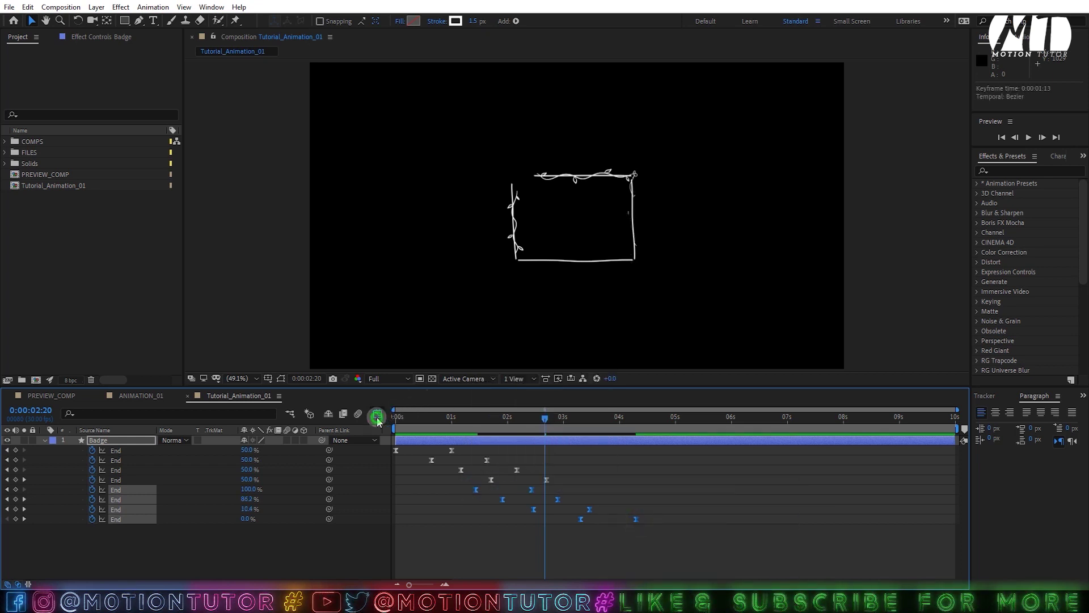
{"action": "key", "text": "space"}
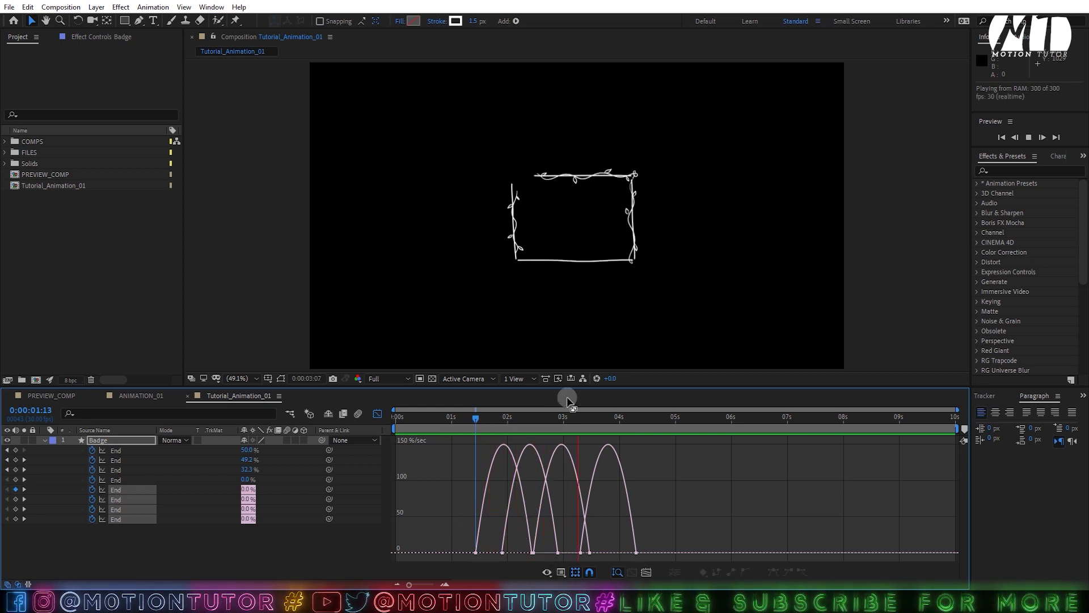
{"action": "left_click", "coordinate": [379, 416]}
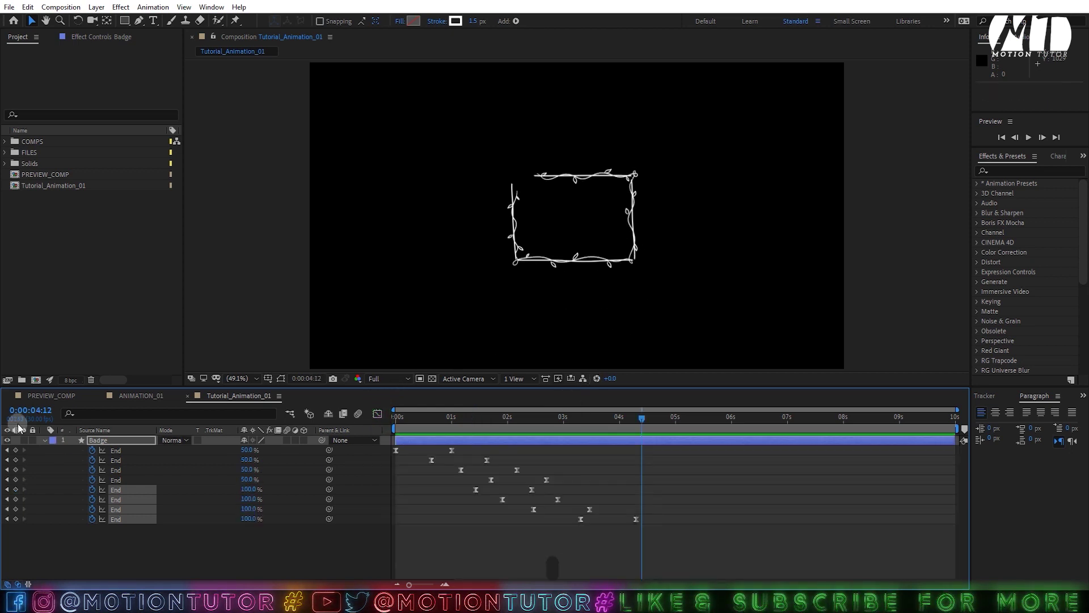
Step: Collapse the Badge layer's expanded shape groups to a plain list, save the project and select the AERO group
{"action": "left_click", "coordinate": [45, 440]}
{"action": "left_click", "coordinate": [45, 440]}
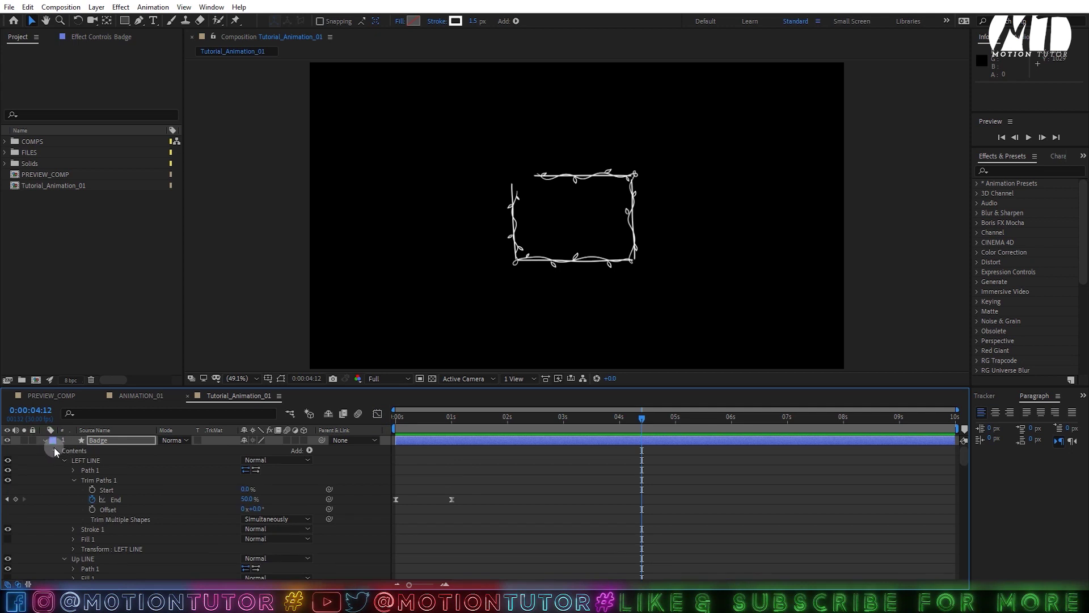
{"action": "left_click", "coordinate": [54, 450]}
{"action": "left_click", "coordinate": [54, 450], "text": "ctrl"}
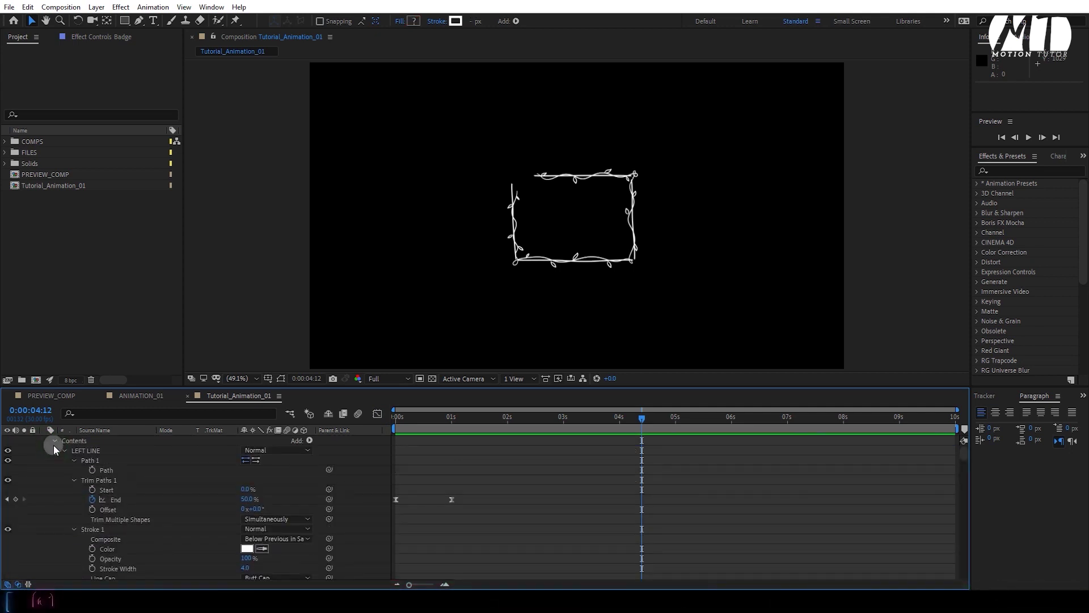
{"action": "left_click", "coordinate": [53, 445]}
{"action": "key", "text": "ctrl+s"}
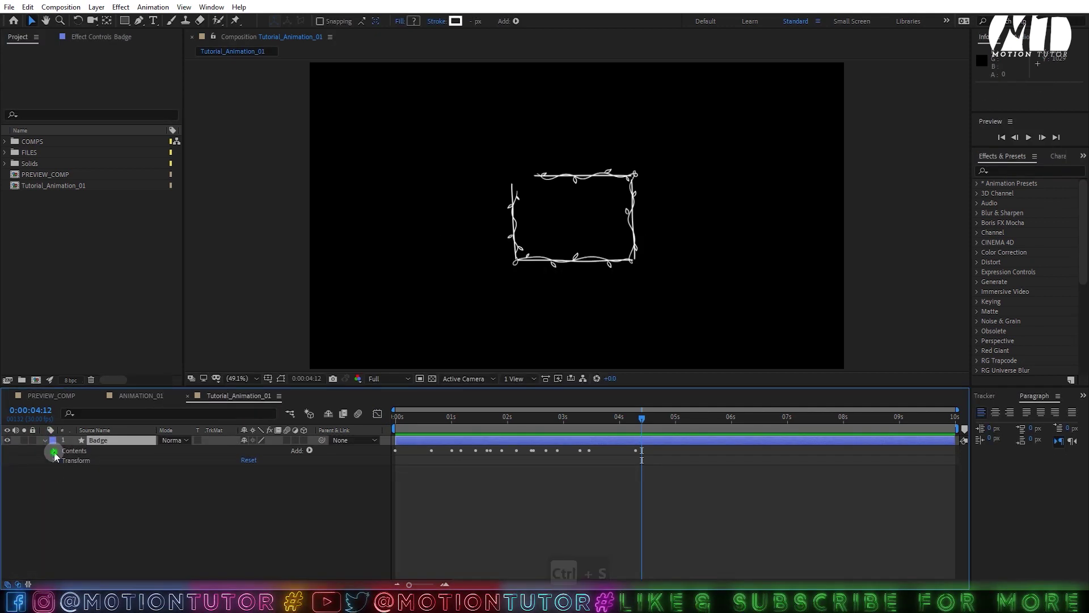
{"action": "left_click", "coordinate": [54, 451]}
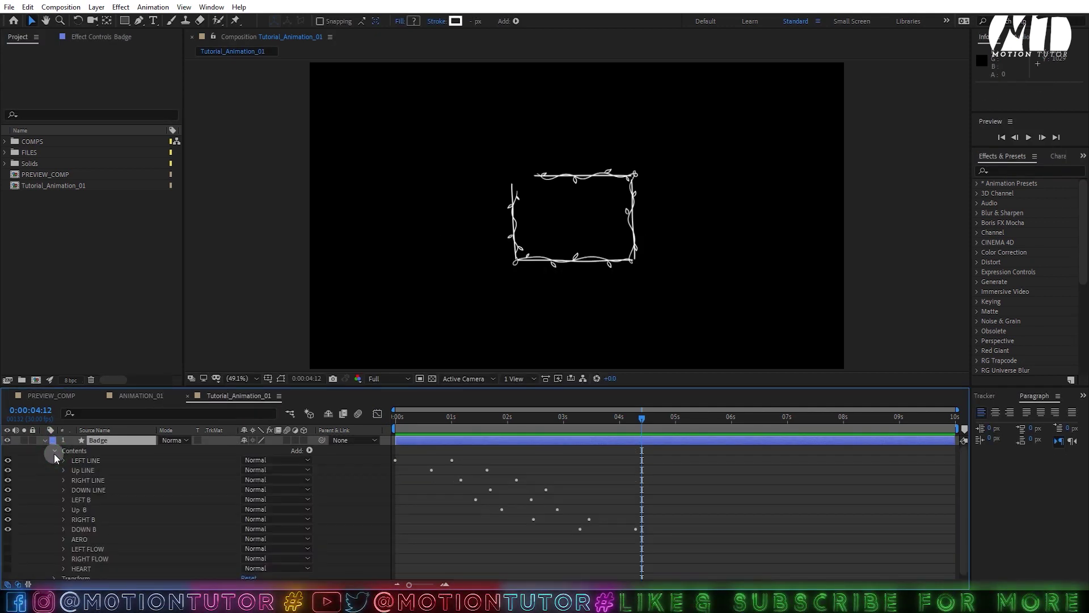
{"action": "left_click", "coordinate": [80, 539]}
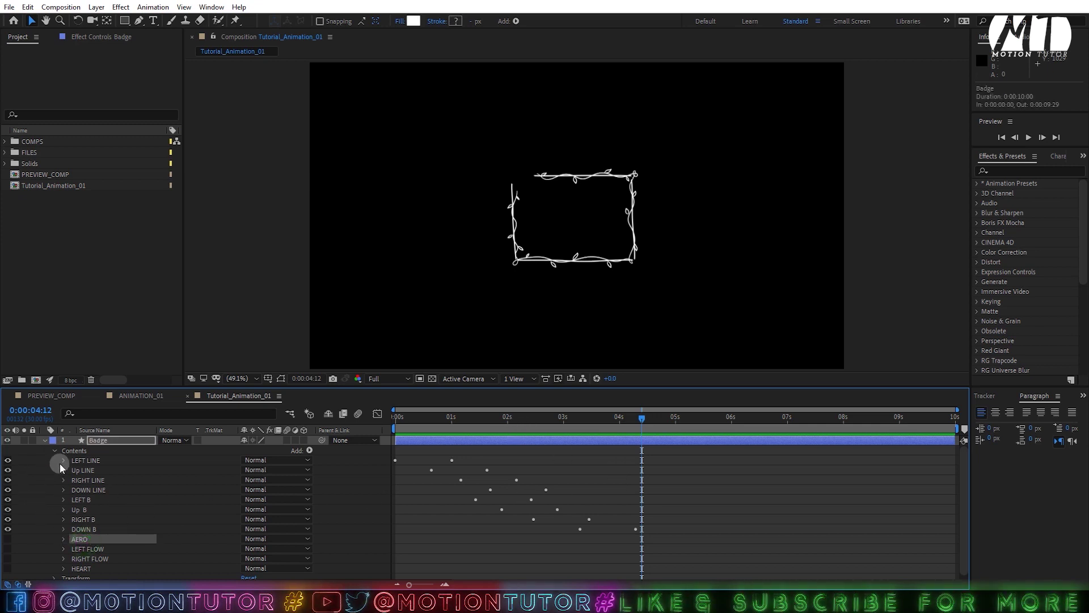
{"action": "left_click", "coordinate": [63, 529]}
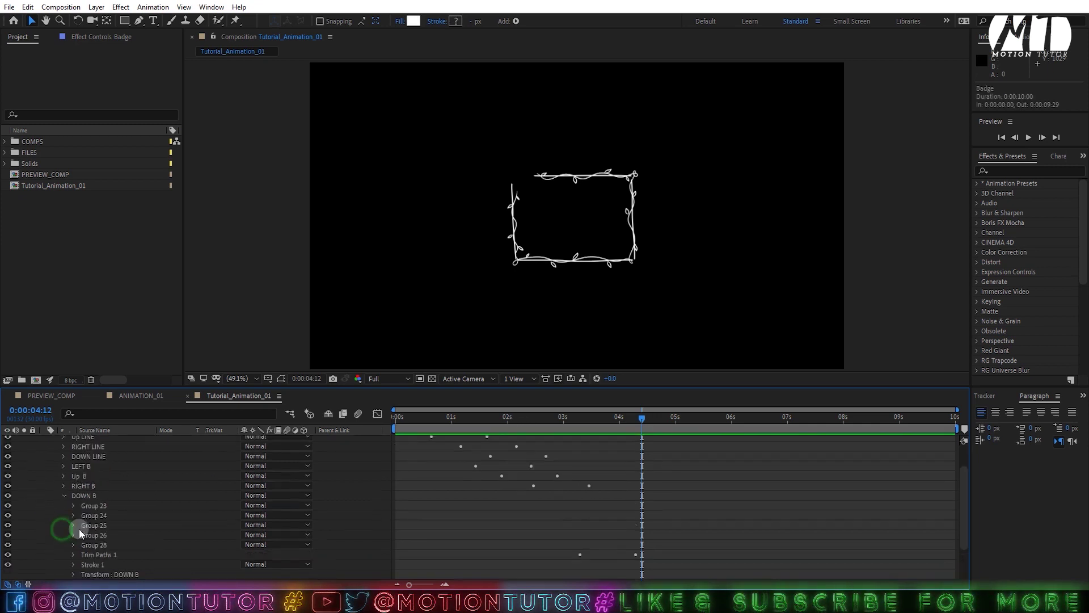
{"action": "left_click", "coordinate": [100, 515]}
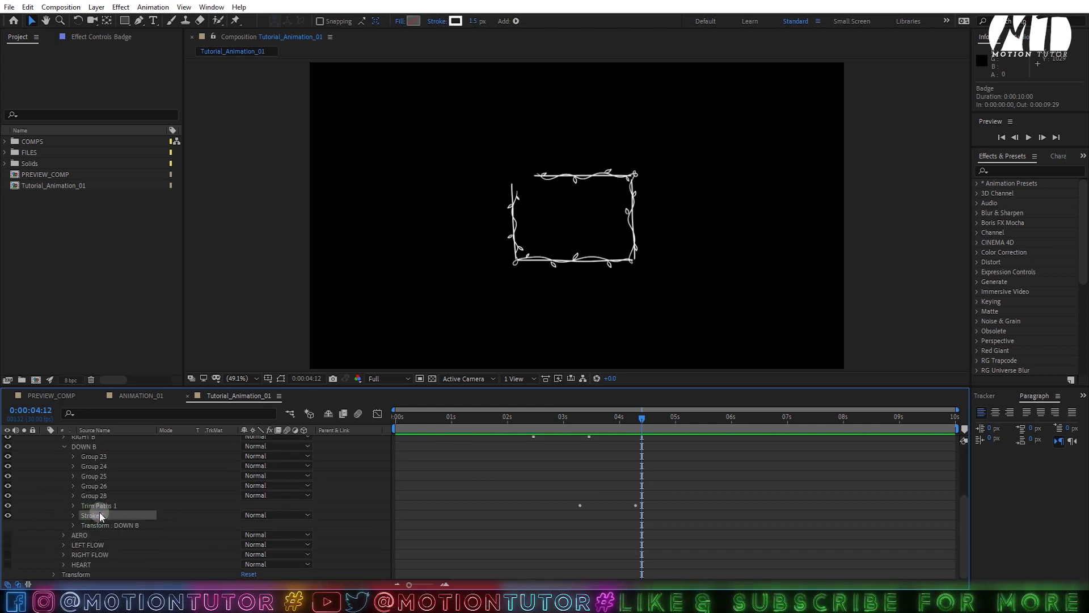
{"action": "key", "text": "ctrl+c"}
{"action": "scroll", "coordinate": [43, 472], "scroll_direction": "up", "scroll_amount": 1}
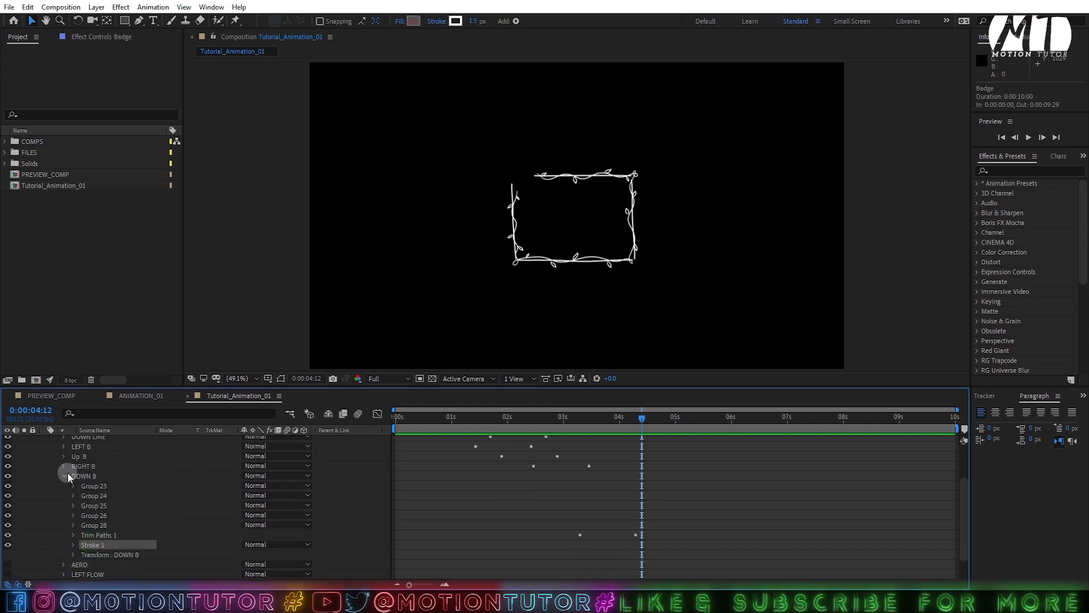
{"action": "left_click", "coordinate": [63, 474]}
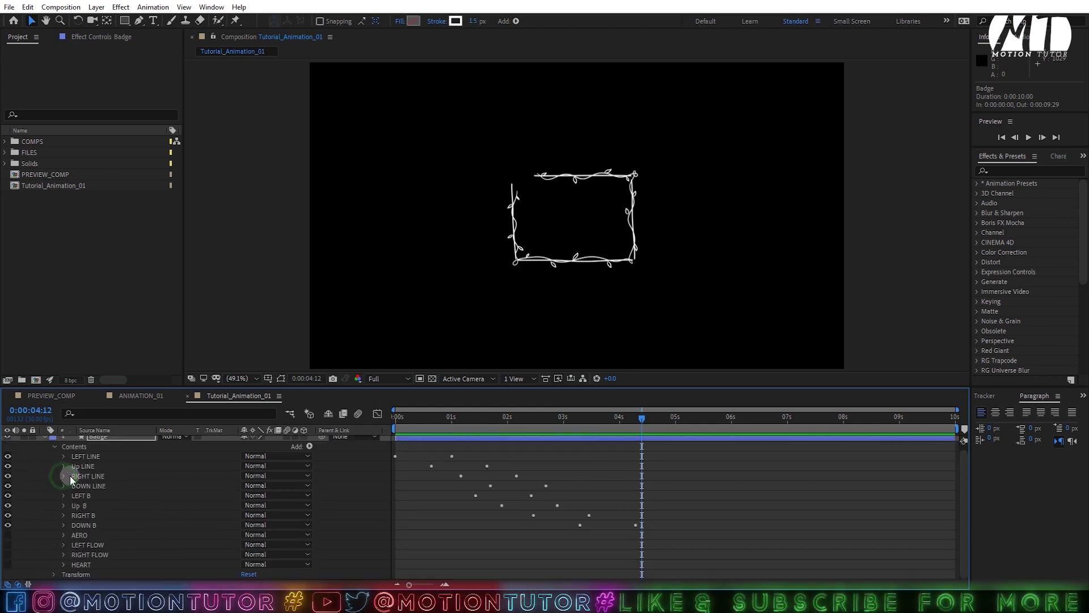
Step: Copy Trim Paths 1 and Stroke 1 together from the DOWN B group, and collapse the group
{"action": "left_click", "coordinate": [64, 525]}
{"action": "scroll", "coordinate": [86, 534], "scroll_direction": "down", "scroll_amount": 2}
{"action": "left_click", "coordinate": [106, 497], "text": "ctrl"}
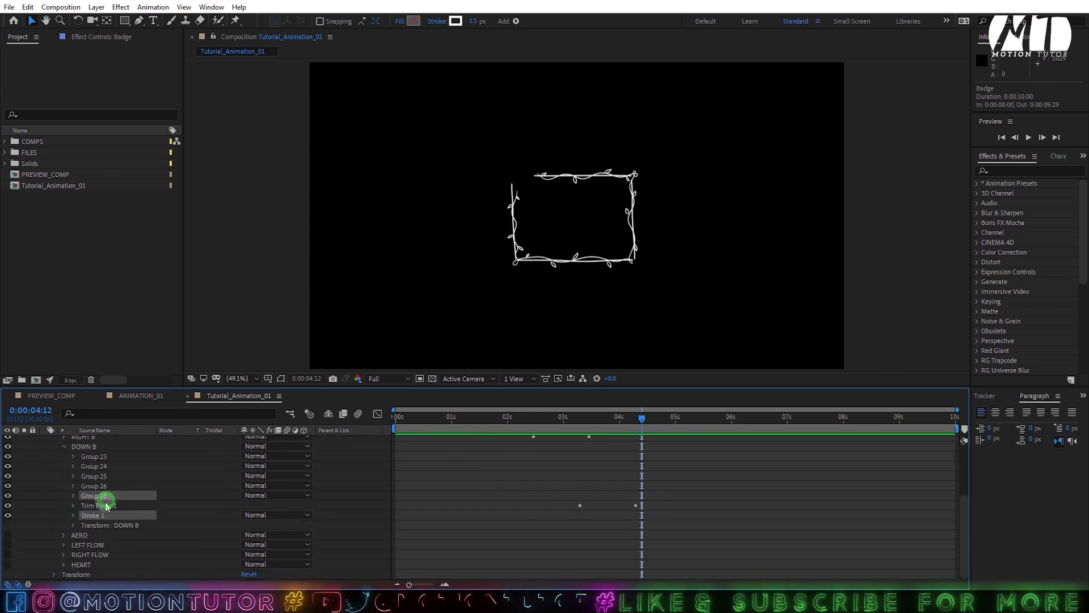
{"action": "left_click", "coordinate": [103, 505], "text": "ctrl"}
{"action": "left_click", "coordinate": [104, 534]}
{"action": "left_click", "coordinate": [101, 514]}
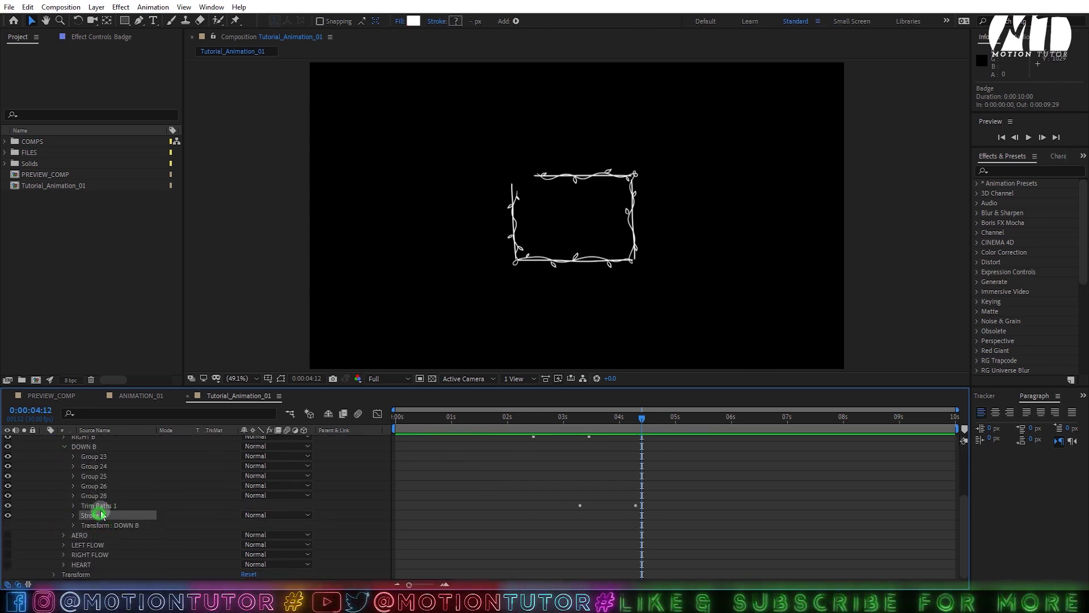
{"action": "left_click", "coordinate": [104, 505], "text": "ctrl"}
{"action": "key", "text": "ctrl+c"}
{"action": "left_click", "coordinate": [26, 8]}
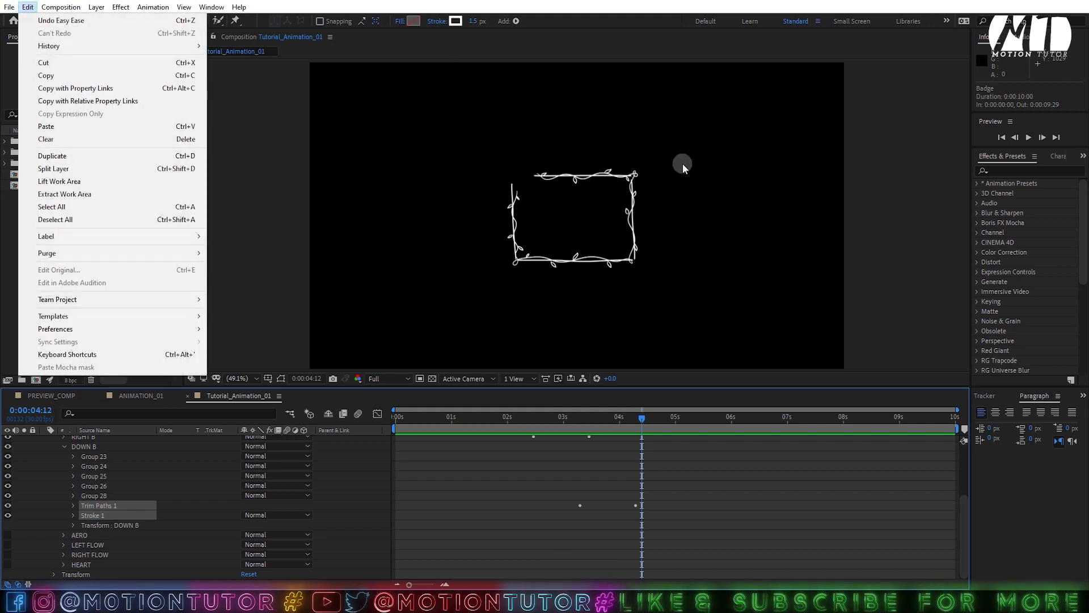
{"action": "left_click", "coordinate": [46, 75]}
{"action": "left_click", "coordinate": [67, 446]}
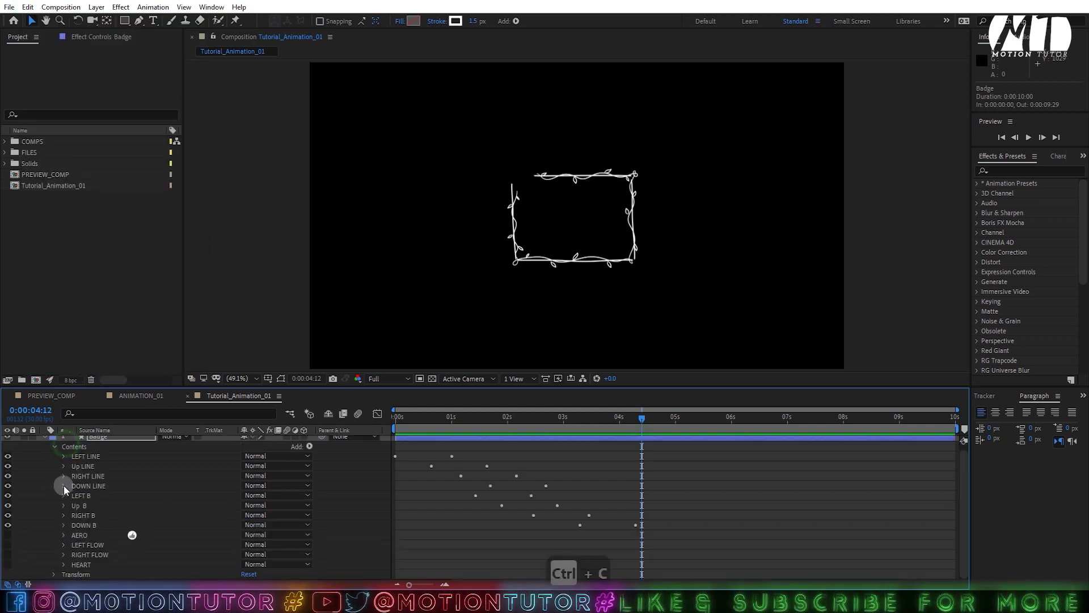
Step: Make the AERO arrow group visible and paste the copied trim and stroke into it at 0:00:03:00
{"action": "left_click", "coordinate": [64, 535]}
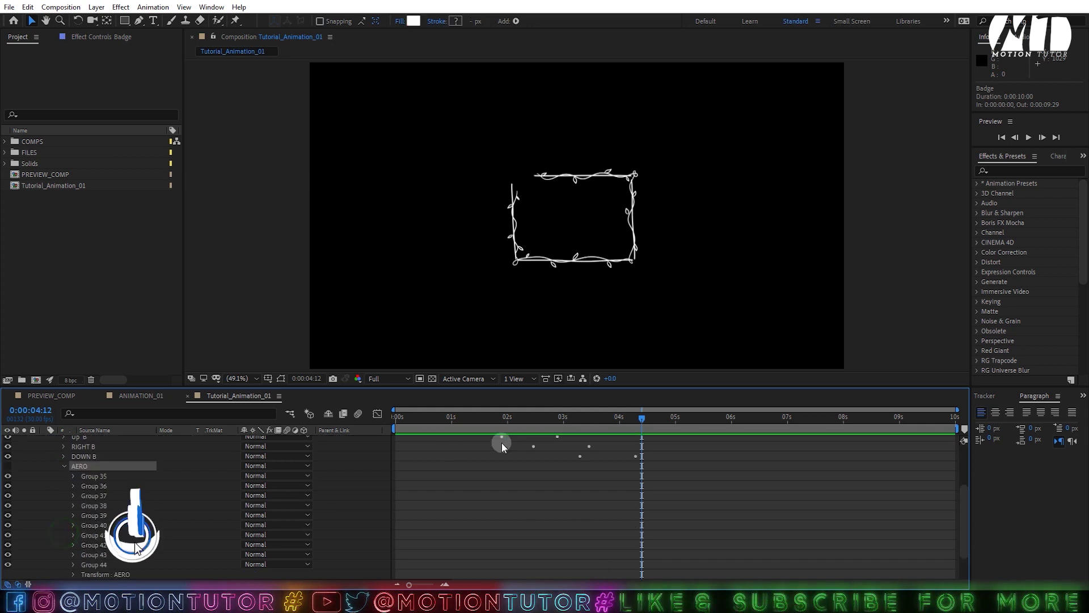
{"action": "left_click_drag", "start_coordinate": [600, 416], "coordinate": [580, 443]}
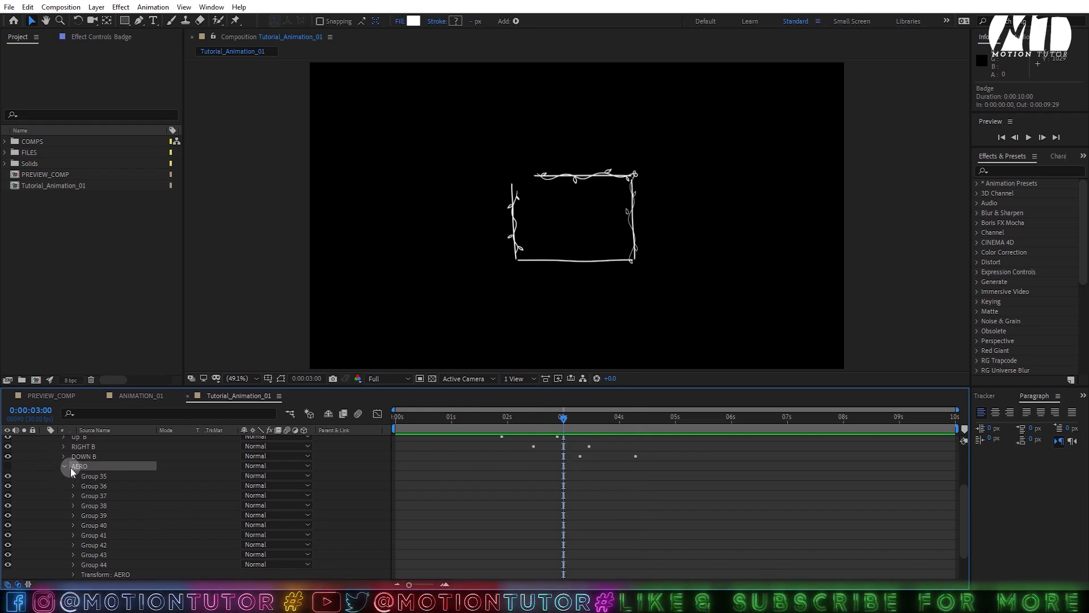
{"action": "left_click", "coordinate": [8, 465]}
{"action": "left_click", "coordinate": [8, 466]}
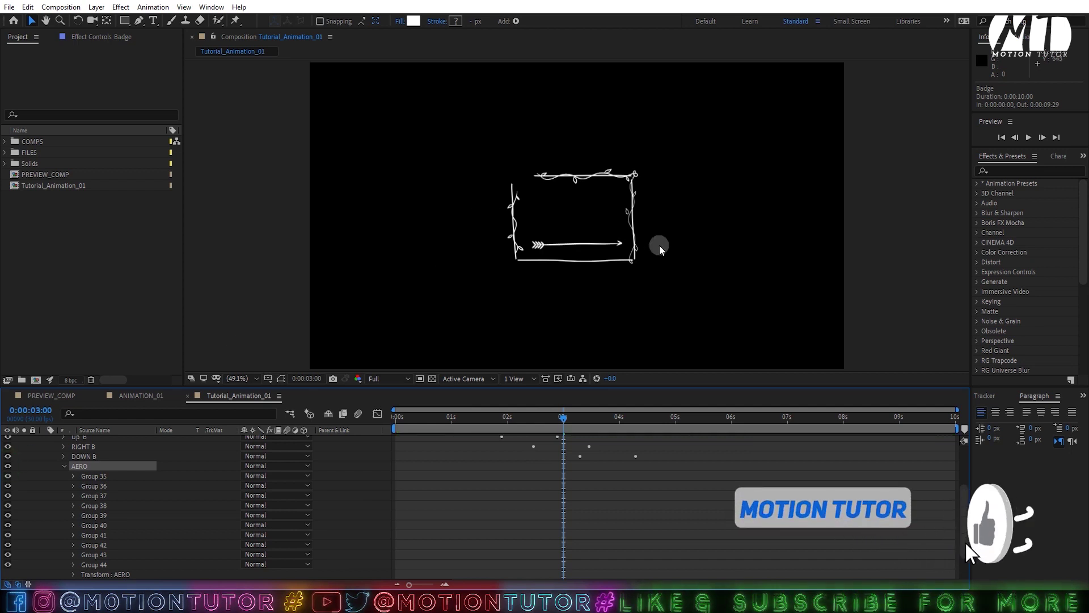
{"action": "scroll", "coordinate": [608, 272], "scroll_direction": "up", "scroll_amount": 4}
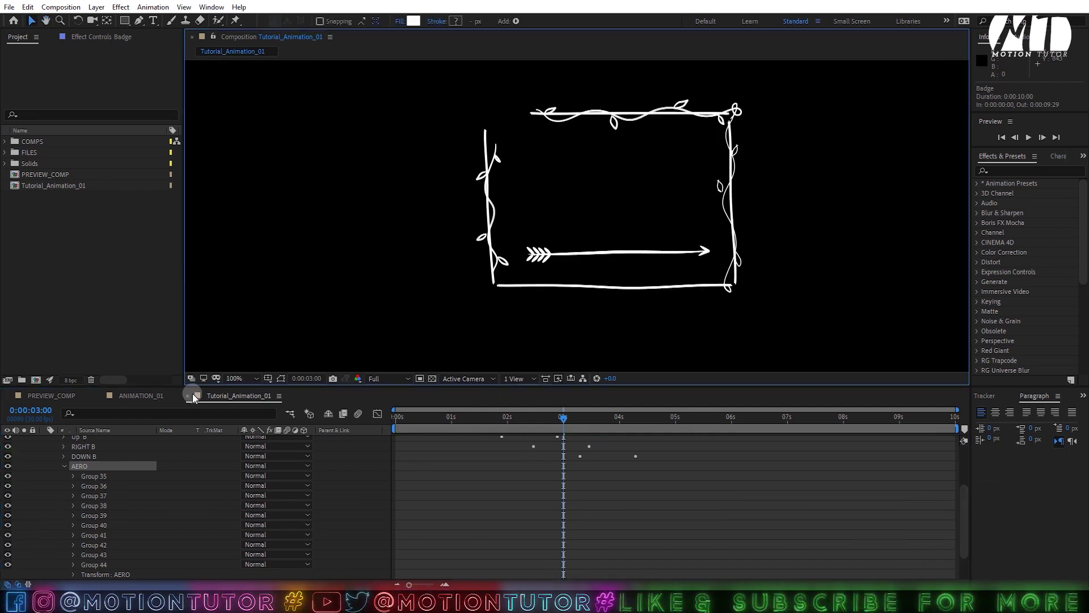
{"action": "key", "text": "ctrl+v"}
Step: Delete the pasted Stroke 1 from the AERO group, keeping Trim Paths 1
{"action": "scroll", "coordinate": [91, 501], "scroll_direction": "down", "scroll_amount": 2}
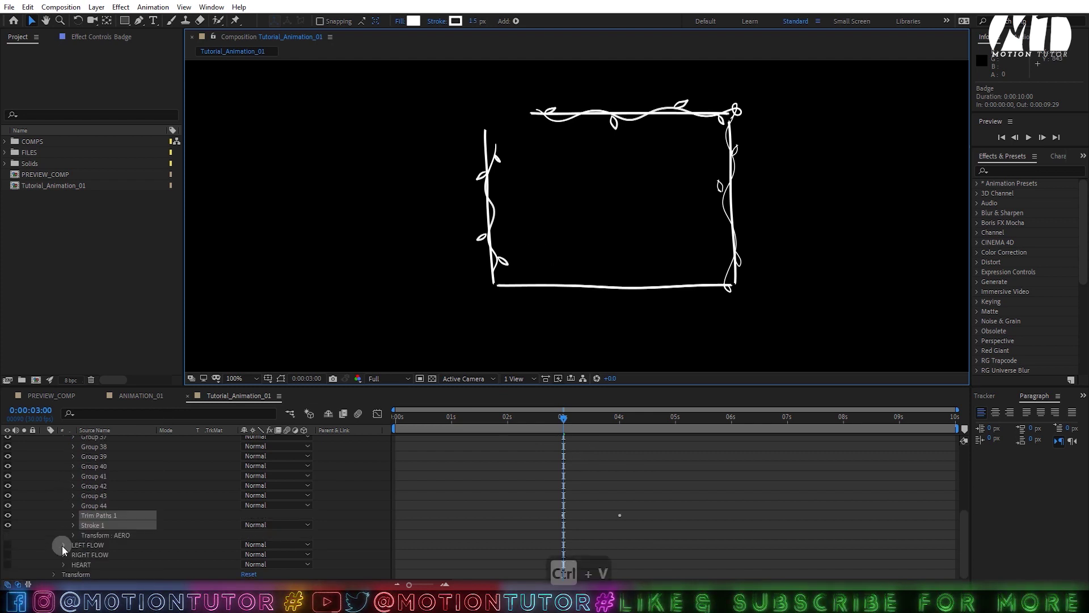
{"action": "left_click", "coordinate": [53, 528]}
{"action": "left_click", "coordinate": [89, 528]}
{"action": "key", "text": "Delete"}
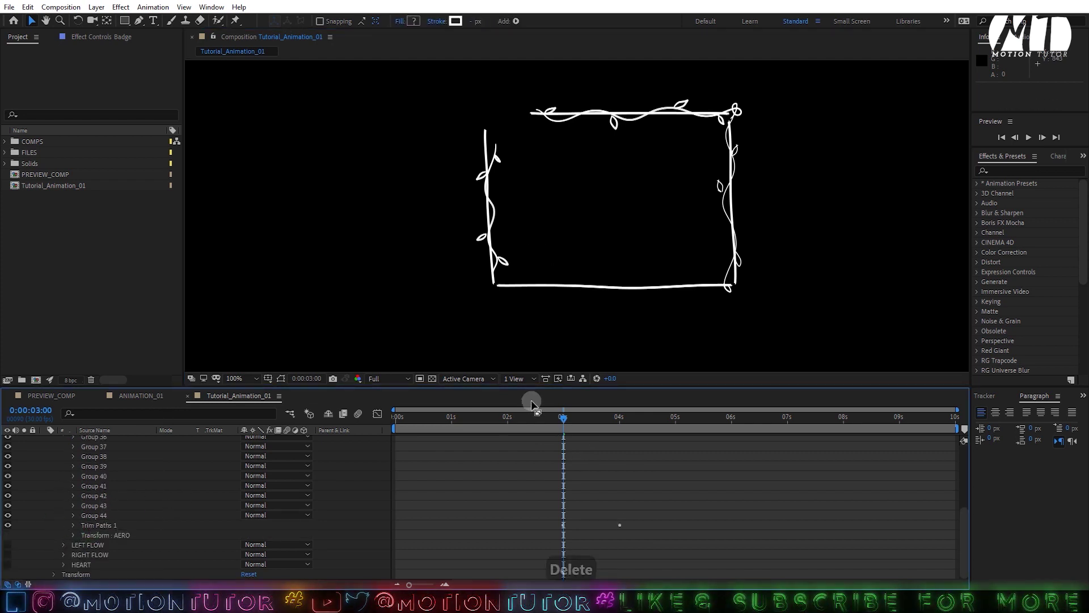
Step: Preview the arrow's trim animation enlarged to 200% and place the current time at 0:00:04:00
{"action": "key", "text": "space"}
{"action": "key", "text": "period"}
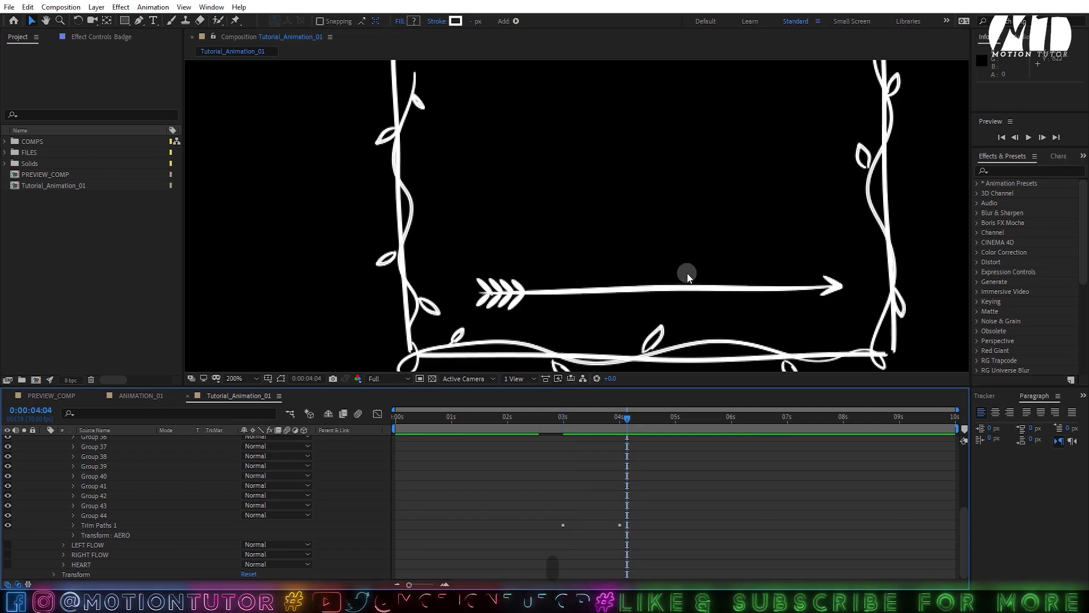
{"action": "mouse_move", "coordinate": [629, 407]}
{"action": "left_mouse_down"}
{"action": "mouse_move", "coordinate": [615, 423]}
{"action": "mouse_move", "coordinate": [567, 427]}
{"action": "mouse_move", "coordinate": [619, 427]}
{"action": "left_mouse_up"}
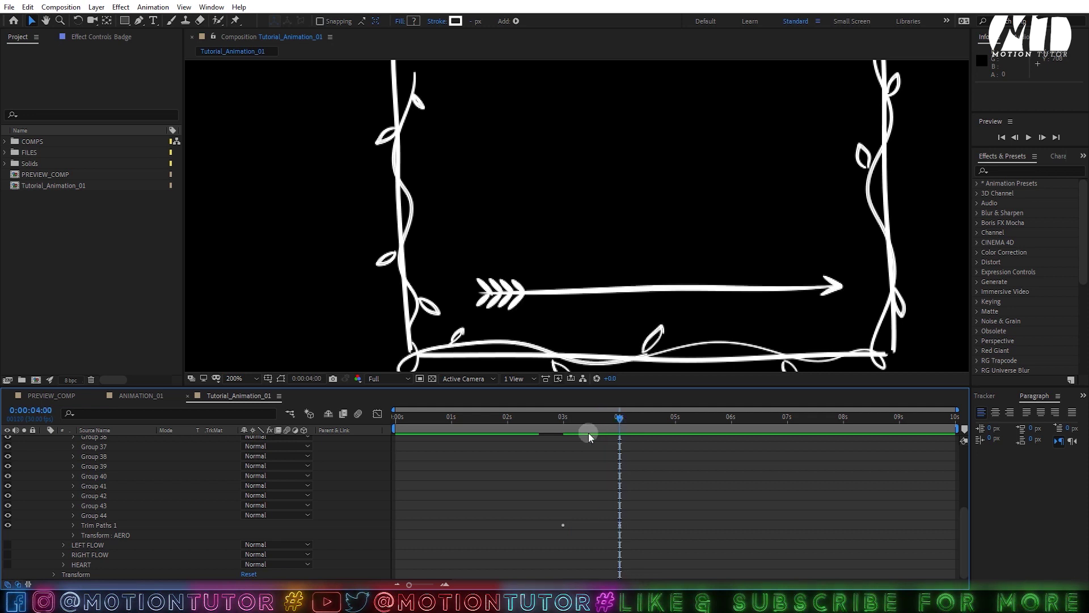
Step: Examine Groups 35 to 44 that form the AERO arrow, including Group 35's path and transform properties
{"action": "left_click", "coordinate": [87, 536]}
{"action": "scroll", "coordinate": [91, 496], "scroll_direction": "up", "scroll_amount": 2}
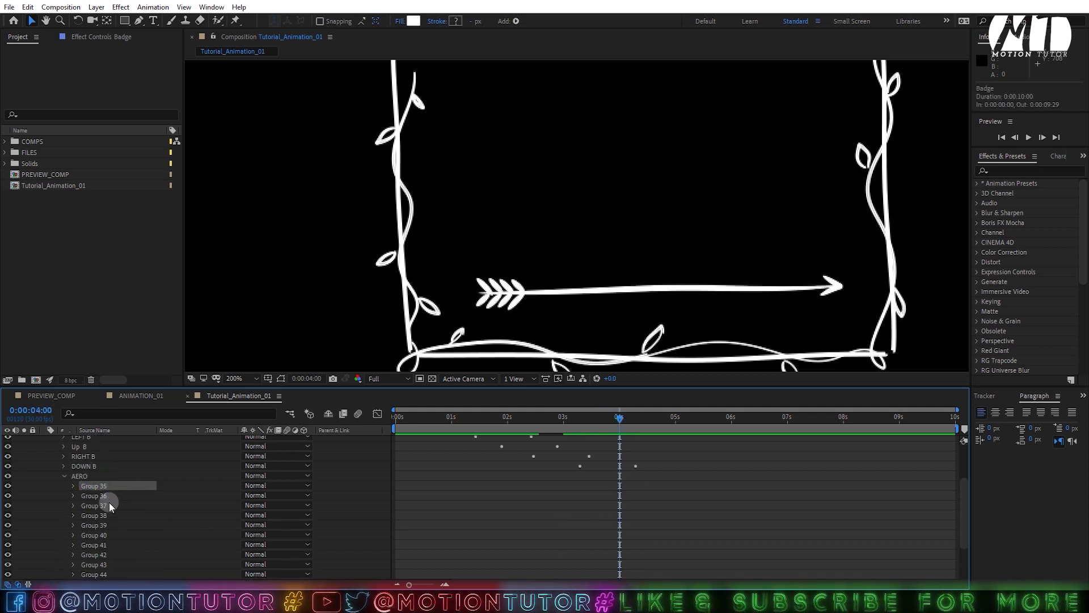
{"action": "scroll", "coordinate": [110, 503], "scroll_direction": "down", "scroll_amount": 1}
{"action": "left_click", "coordinate": [111, 544], "text": "shift"}
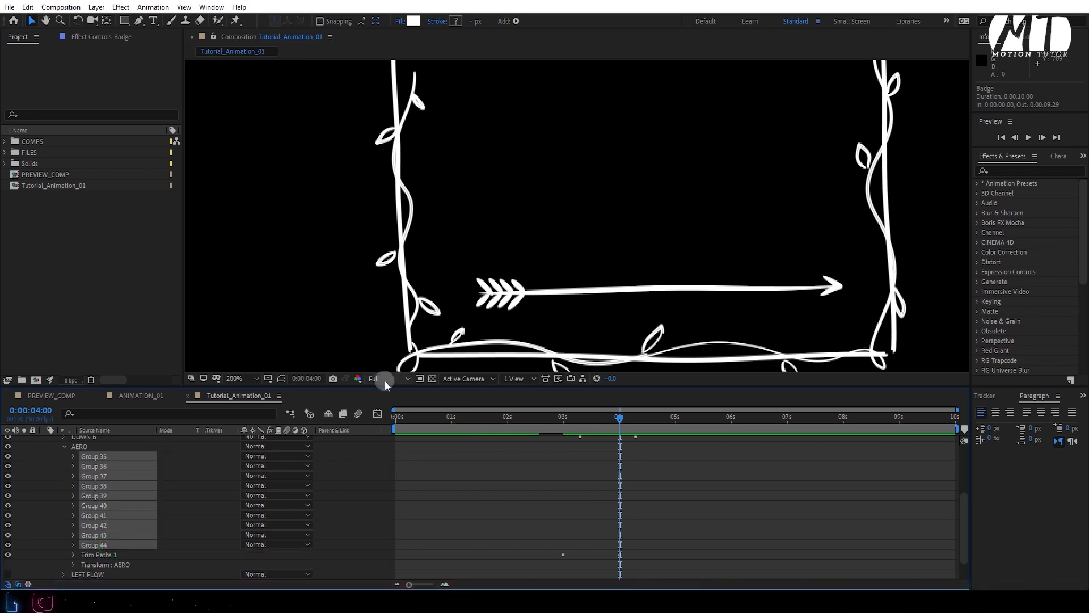
{"action": "left_click", "coordinate": [72, 457]}
{"action": "left_click", "coordinate": [83, 466]}
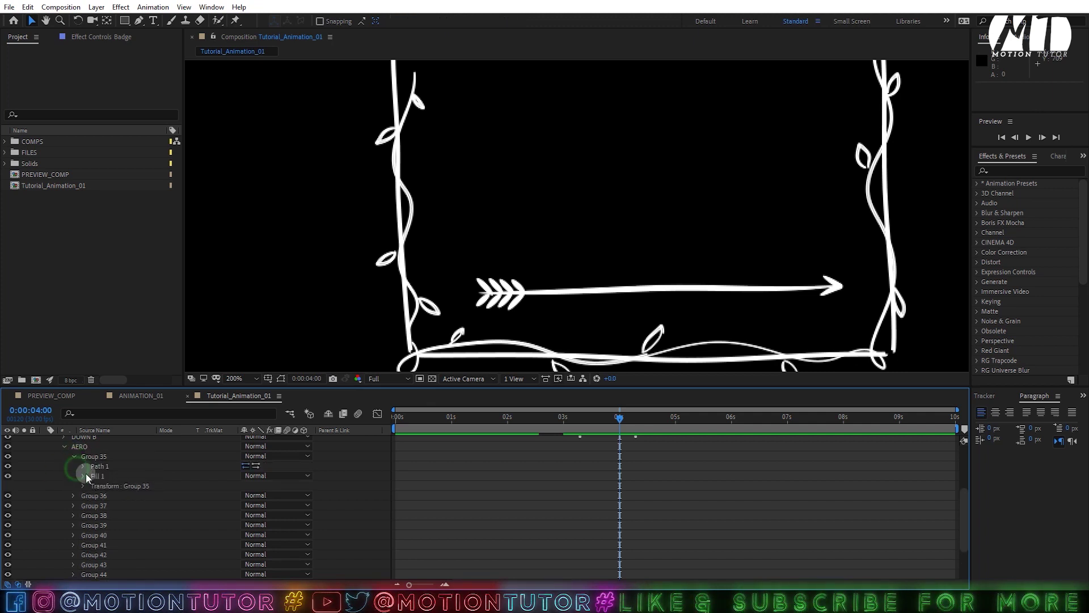
{"action": "left_click", "coordinate": [97, 465]}
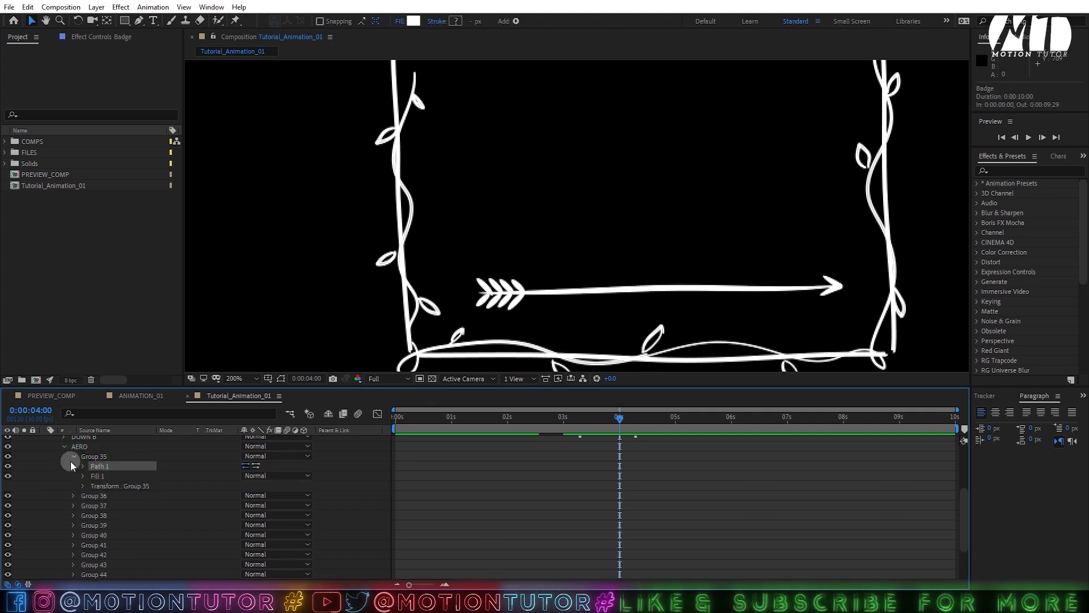
{"action": "left_click", "coordinate": [82, 486]}
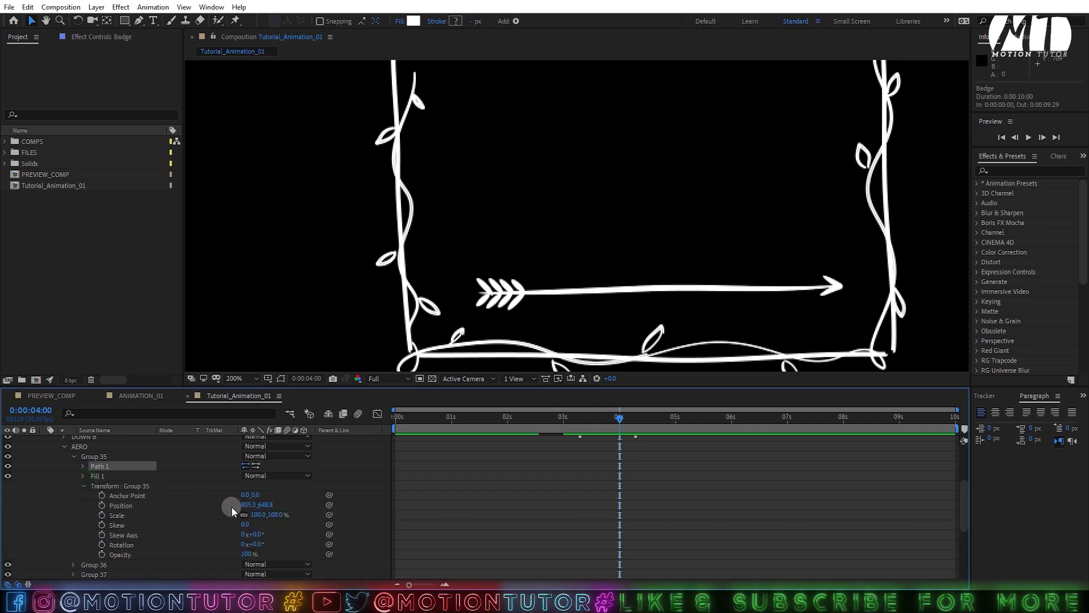
Step: Try shrinking the scale of Group 35 in the AERO arrow, undo the change, and collapse the AERO group
{"action": "left_click_drag", "start_coordinate": [265, 521], "coordinate": [267, 519]}
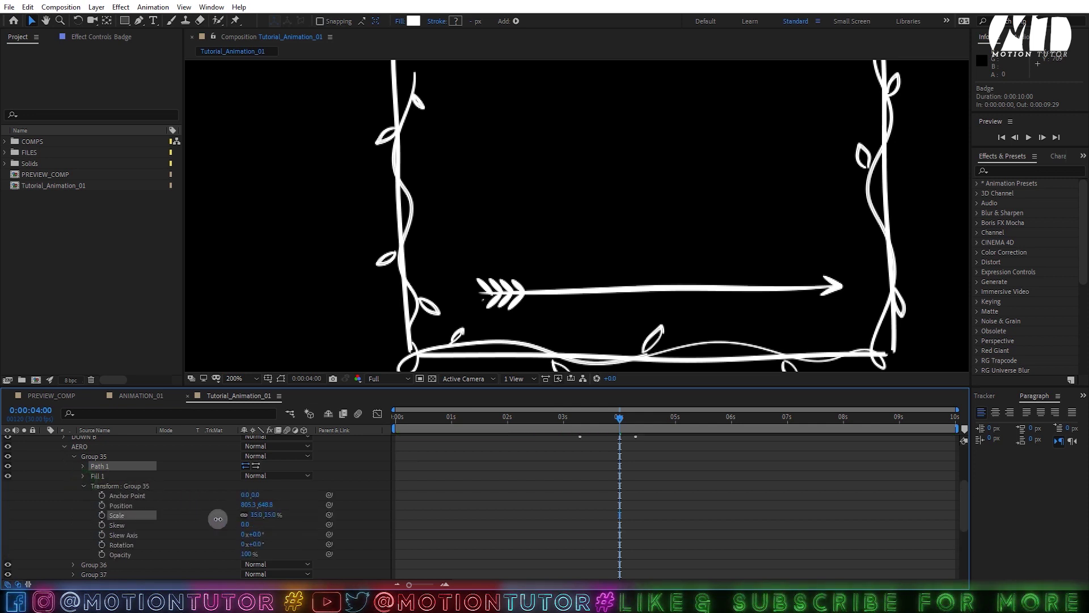
{"action": "key", "text": "ctrl+z"}
{"action": "left_click", "coordinate": [83, 486]}
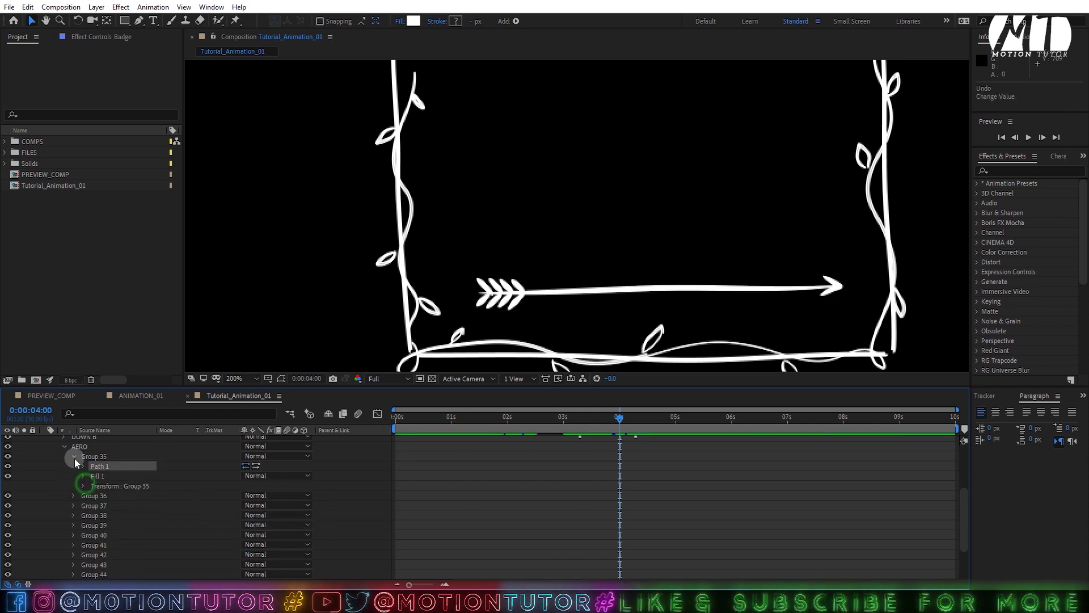
{"action": "left_click", "coordinate": [73, 453]}
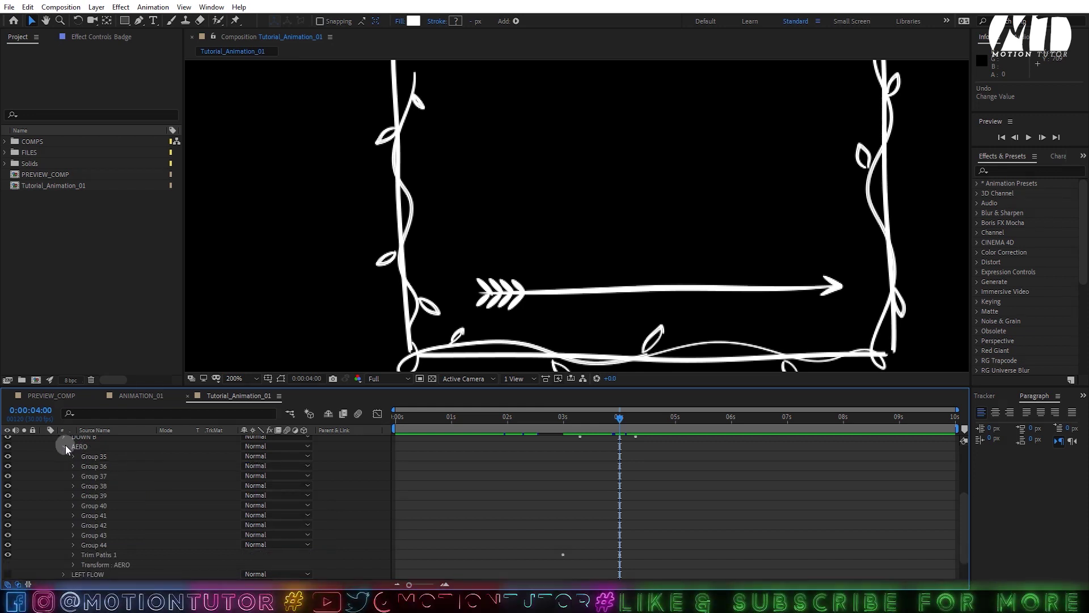
{"action": "left_click", "coordinate": [66, 446]}
Step: Preview the arrow animation from 0:00:02:22 to 0:00:04:08 and check the AERO group by switching its visibility off and on
{"action": "left_click", "coordinate": [549, 420]}
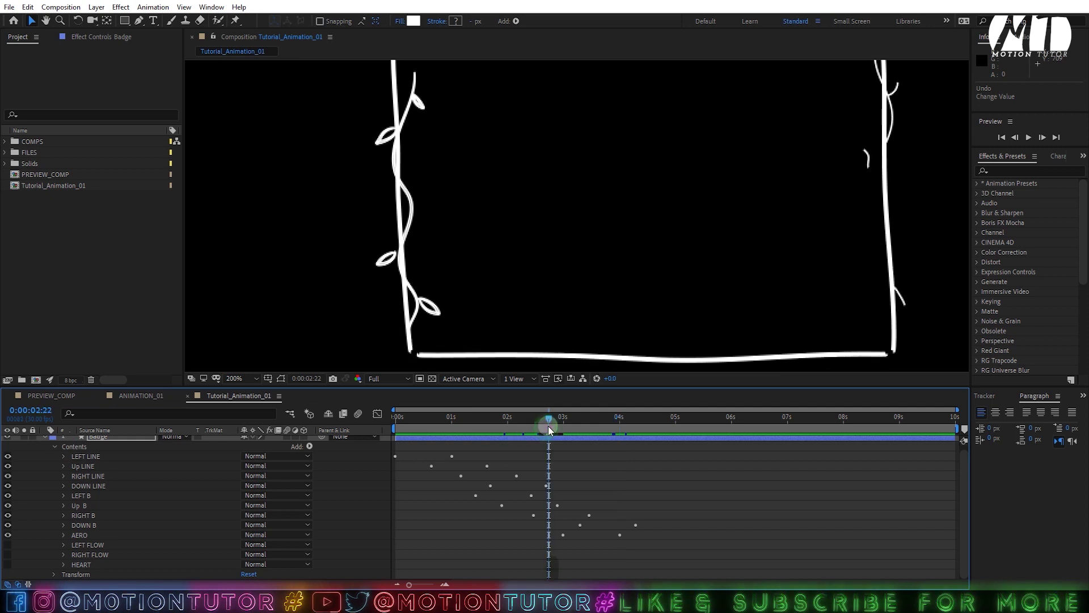
{"action": "key", "text": "space"}
{"action": "key", "text": "space"}
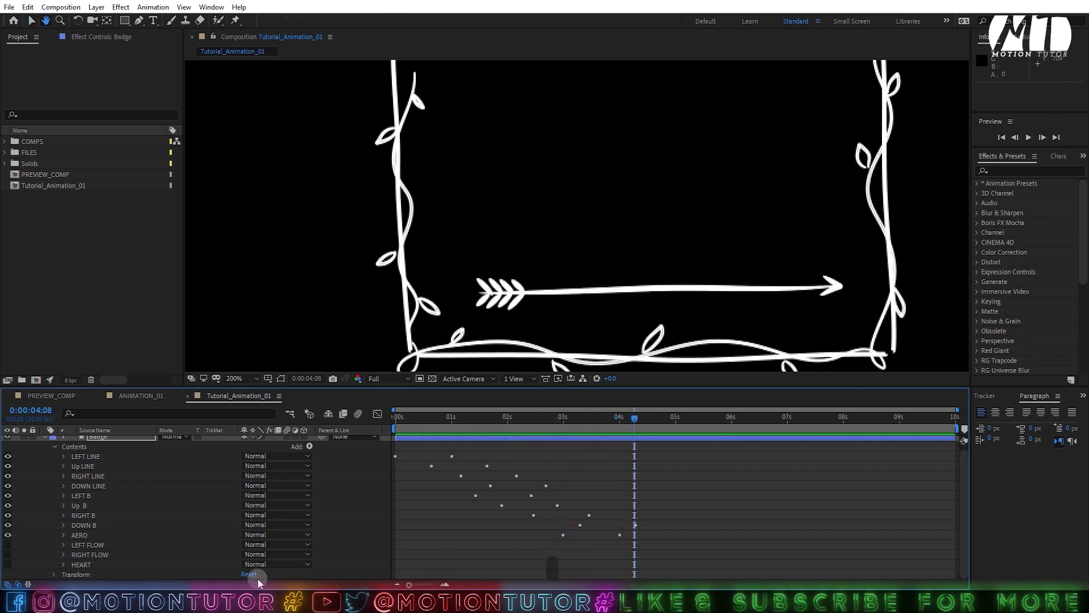
{"action": "left_click", "coordinate": [80, 535]}
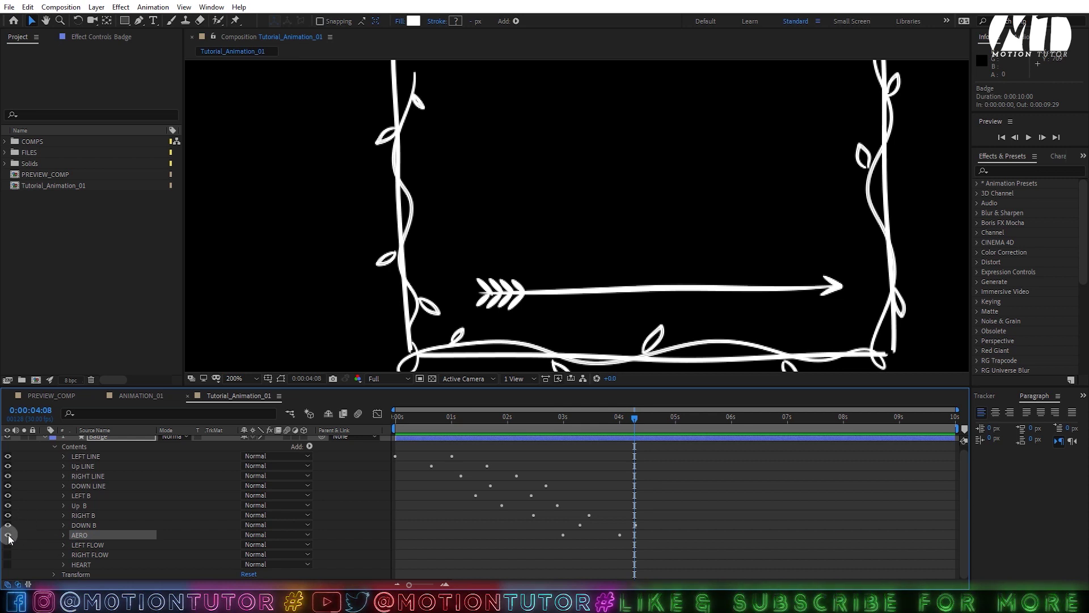
{"action": "left_click", "coordinate": [8, 535]}
{"action": "left_click", "coordinate": [8, 534]}
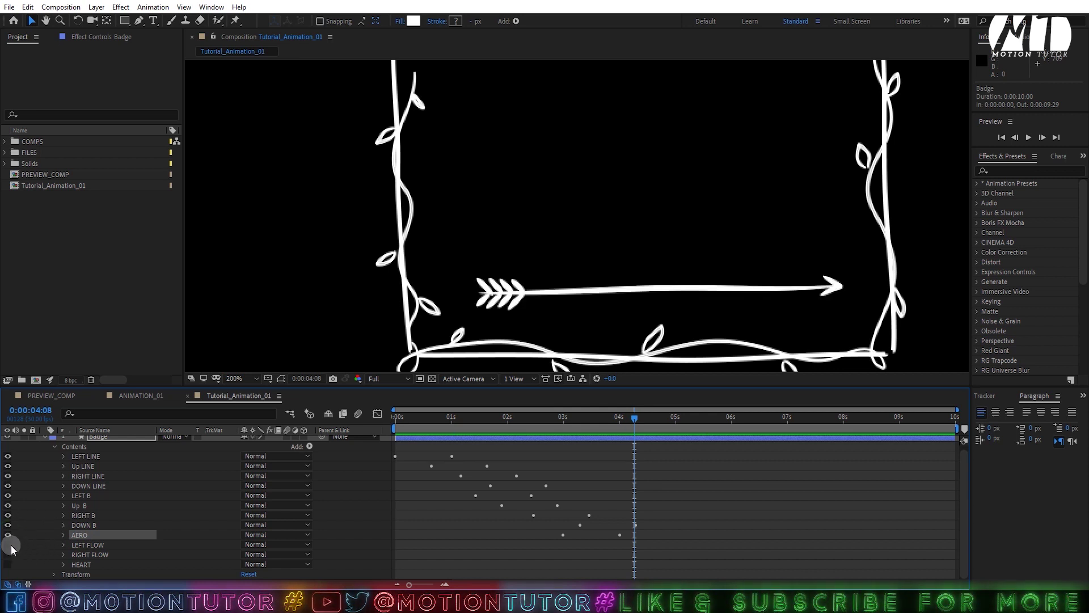
Step: Make the LEFT FLOW and RIGHT FLOW groups visible and hide the line, branch and AERO groups
{"action": "left_click", "coordinate": [8, 545]}
{"action": "left_click", "coordinate": [8, 555]}
{"action": "left_click", "coordinate": [64, 554]}
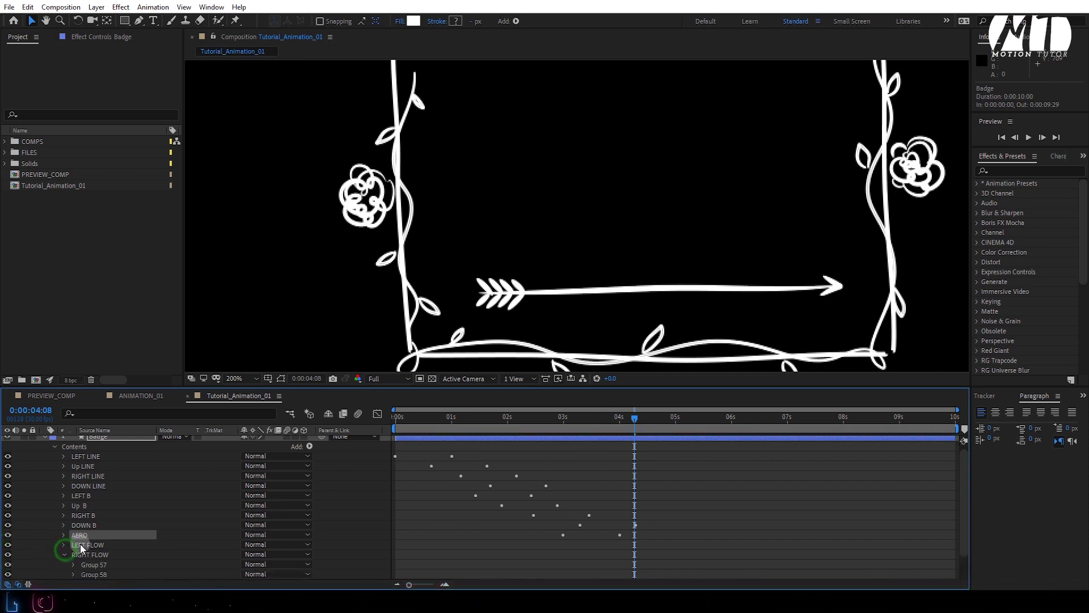
{"action": "left_click", "coordinate": [64, 554]}
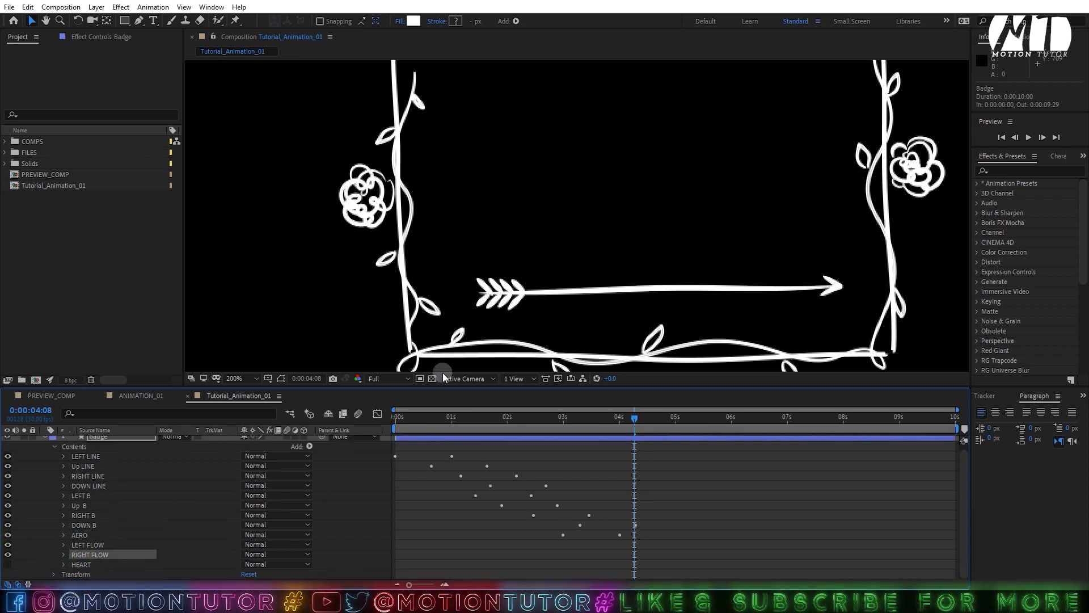
{"action": "left_click_drag", "start_coordinate": [844, 201], "coordinate": [785, 190]}
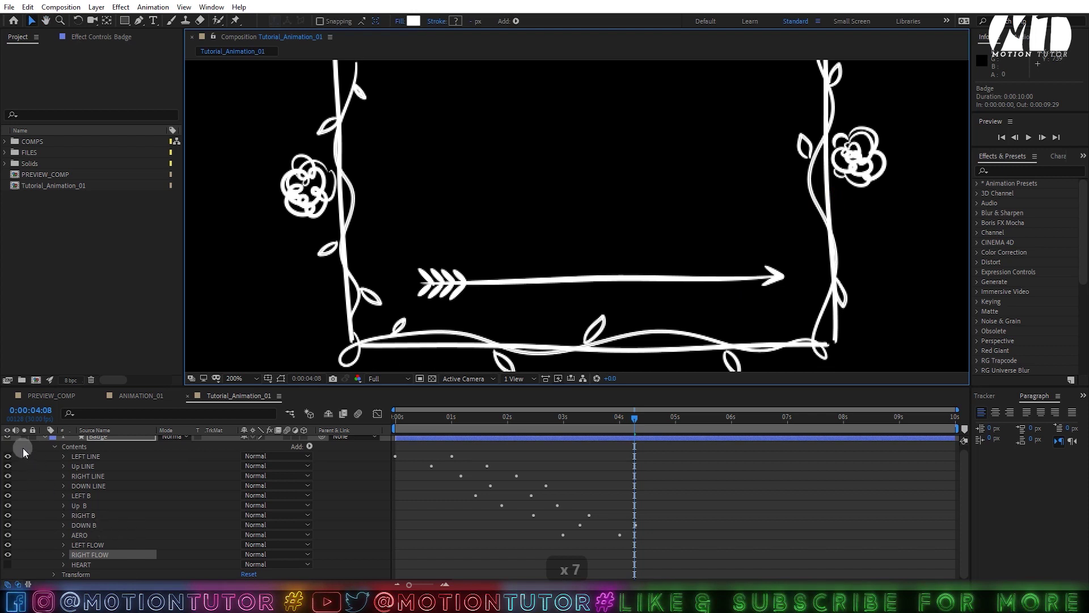
{"action": "left_click", "coordinate": [7, 455]}
Step: Select the expanded LEFT FLOW group and show layer controls at 200% zoom to identify which flower it contains
{"action": "left_click", "coordinate": [83, 555]}
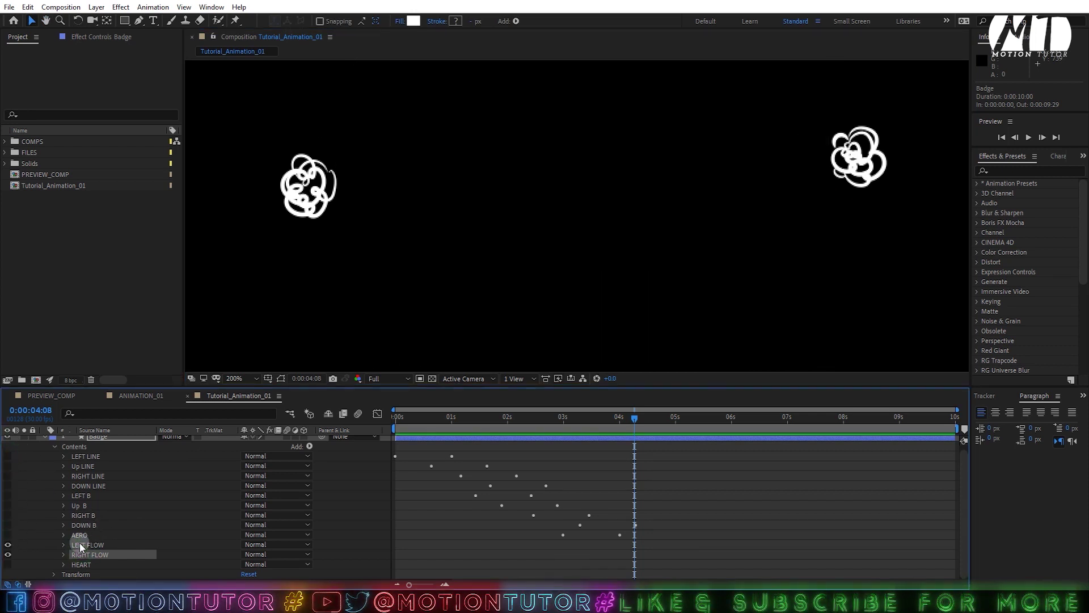
{"action": "left_click", "coordinate": [48, 546]}
{"action": "left_click", "coordinate": [64, 545]}
{"action": "left_click", "coordinate": [93, 544]}
{"action": "left_click", "coordinate": [95, 525]}
{"action": "left_click", "coordinate": [88, 515]}
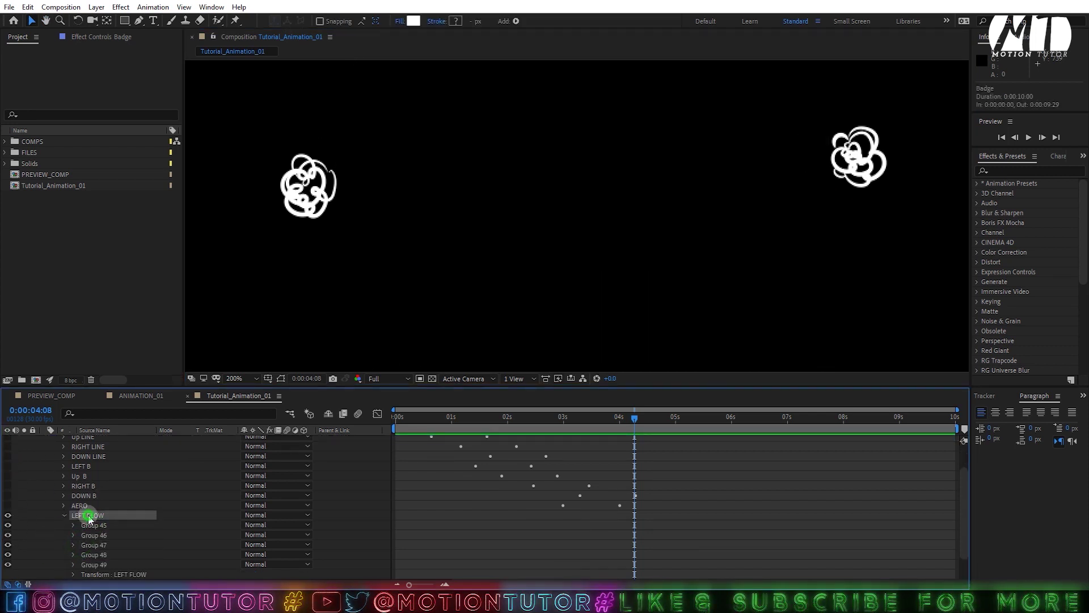
{"action": "left_click_drag", "start_coordinate": [778, 197], "coordinate": [698, 209]}
{"action": "scroll", "coordinate": [676, 184], "scroll_direction": "down", "scroll_amount": 1}
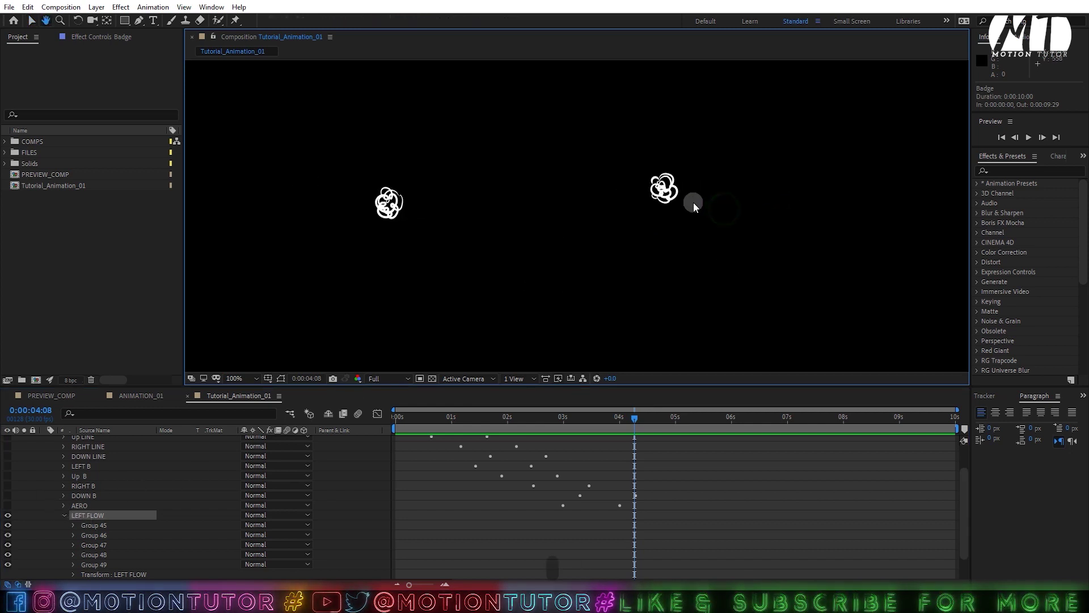
{"action": "scroll", "coordinate": [694, 202], "scroll_direction": "up", "scroll_amount": 1}
{"action": "key", "text": "ctrl+shift+h"}
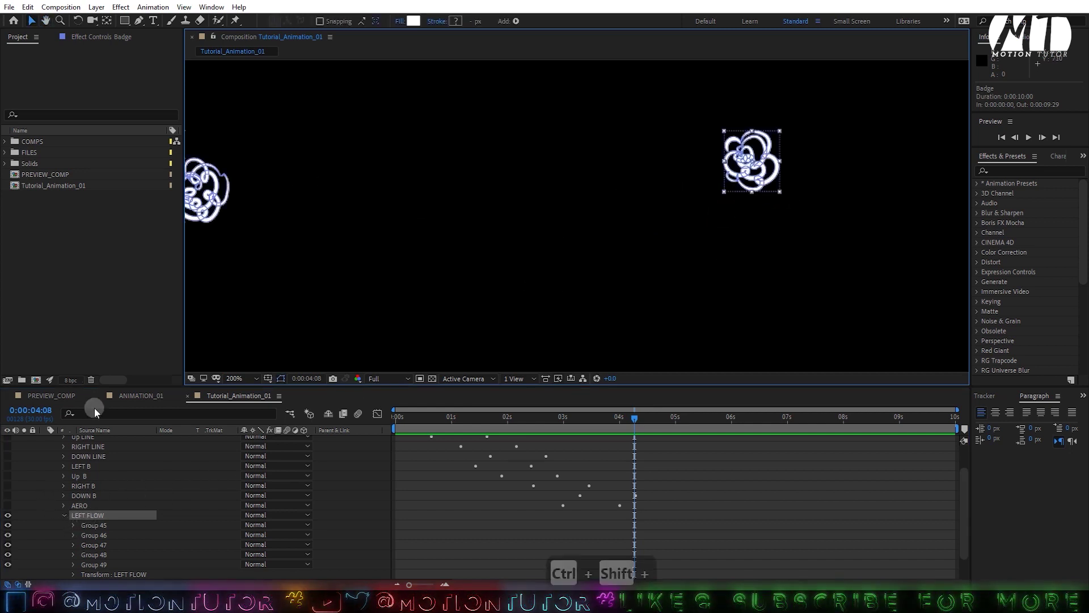
{"action": "left_click_drag", "start_coordinate": [581, 221], "coordinate": [618, 216]}
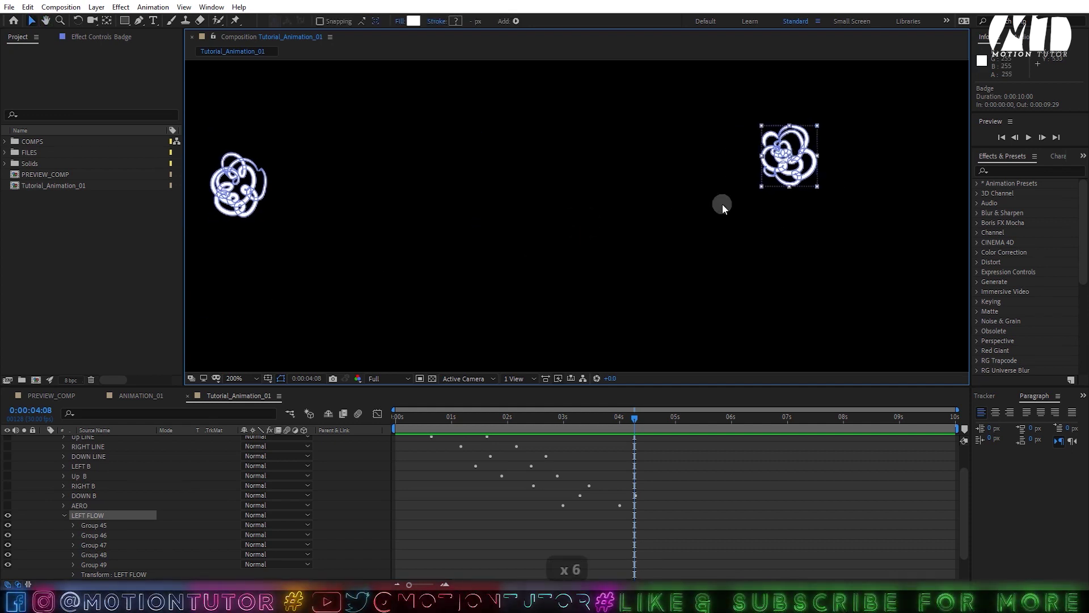
Step: Rename the LEFT FLOW group to R FLOW
{"action": "left_click", "coordinate": [84, 517]}
{"action": "key", "text": "Return"}
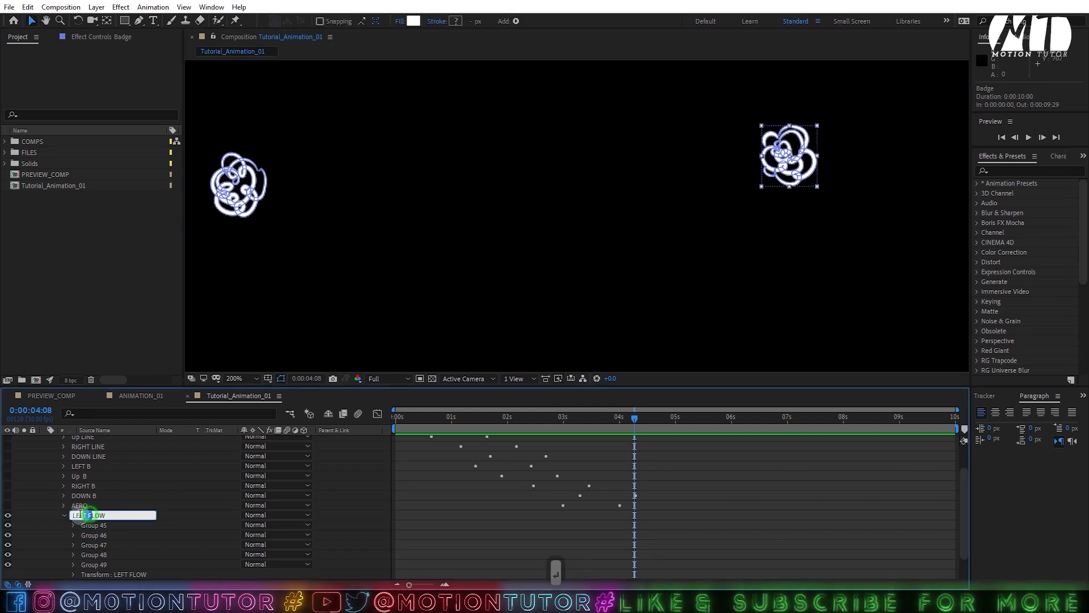
{"action": "left_click_drag", "start_coordinate": [87, 515], "coordinate": [54, 517]}
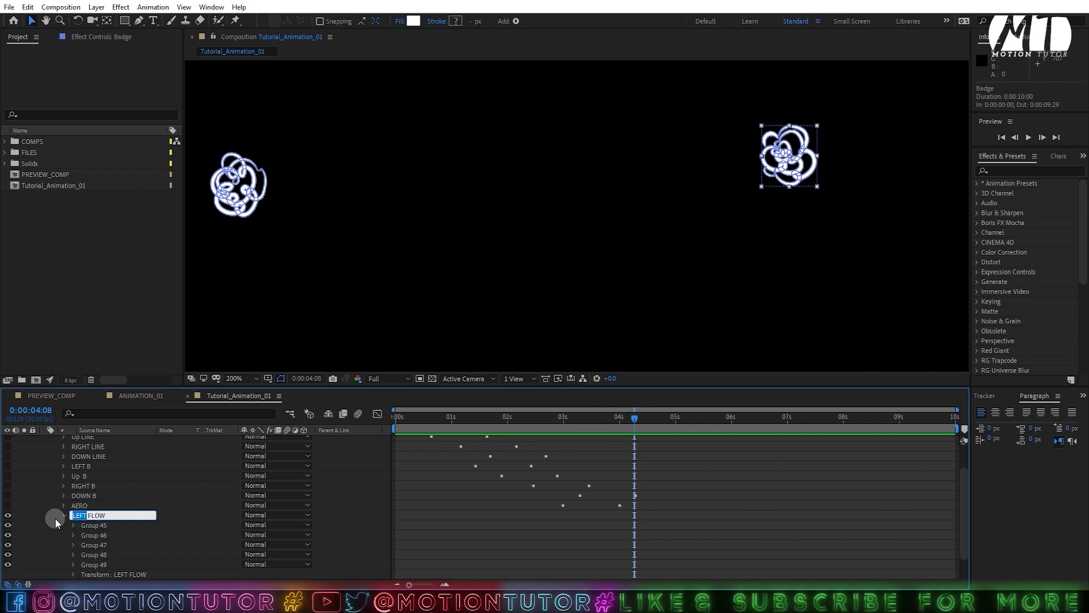
{"action": "type", "text": "R"}
{"action": "left_click", "coordinate": [43, 504]}
Step: Rename the RIGHT FLOW group to L FLOW and save the project
{"action": "scroll", "coordinate": [57, 514], "scroll_direction": "down", "scroll_amount": 1}
{"action": "left_click", "coordinate": [91, 553]}
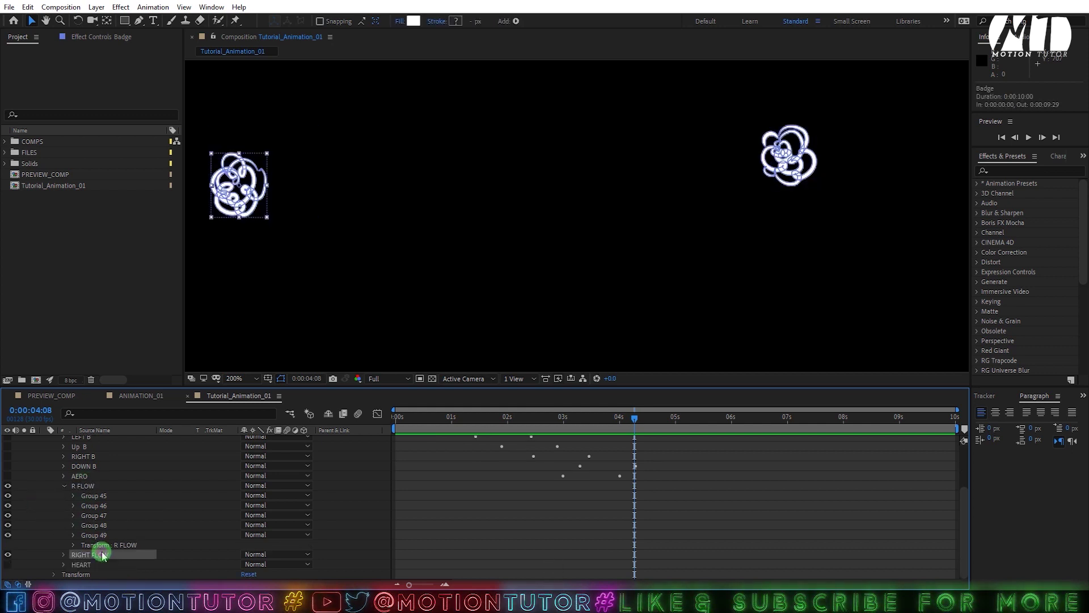
{"action": "key", "text": "Return"}
{"action": "left_click_drag", "start_coordinate": [92, 553], "coordinate": [18, 561]}
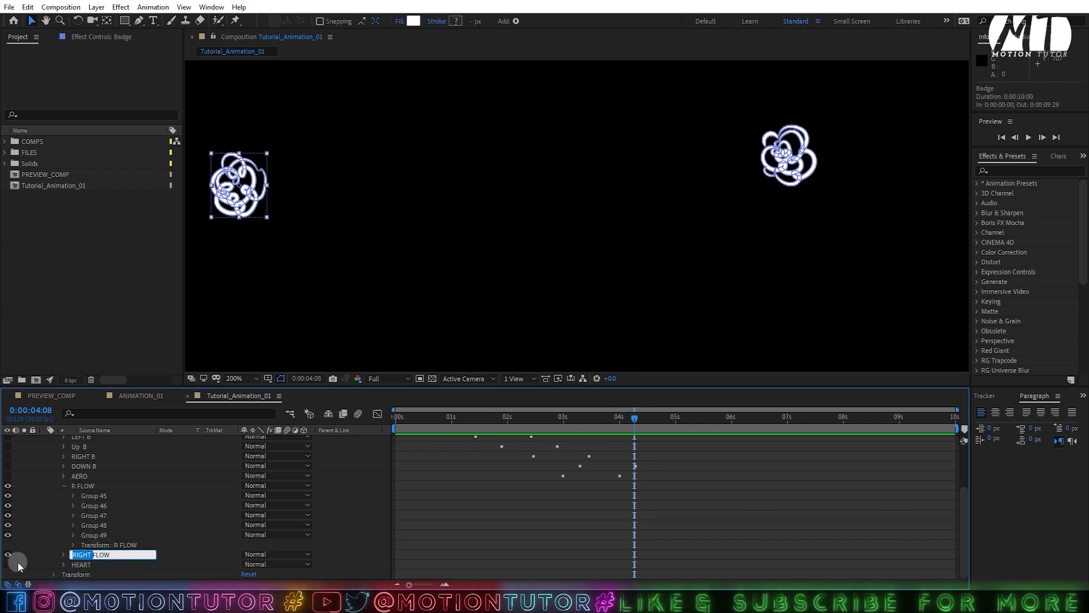
{"action": "type", "text": "L"}
{"action": "left_click", "coordinate": [34, 530]}
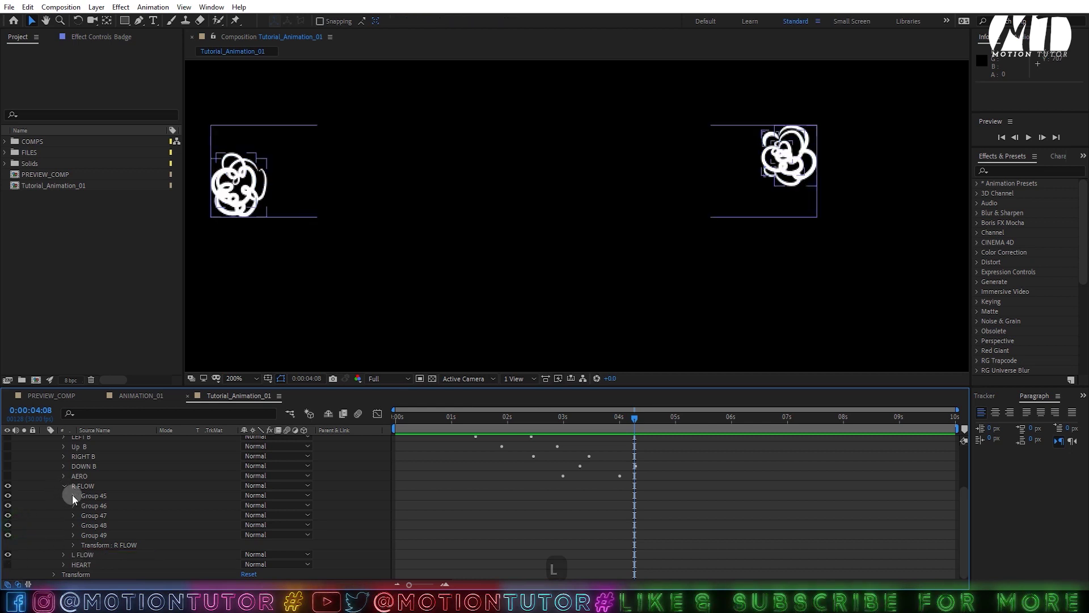
{"action": "key", "text": "ctrl+s"}
Step: Enable scale keyframing in the R FLOW group's transform with a 100% keyframe at 0:00:03:15
{"action": "left_click_drag", "start_coordinate": [583, 427], "coordinate": [591, 429]}
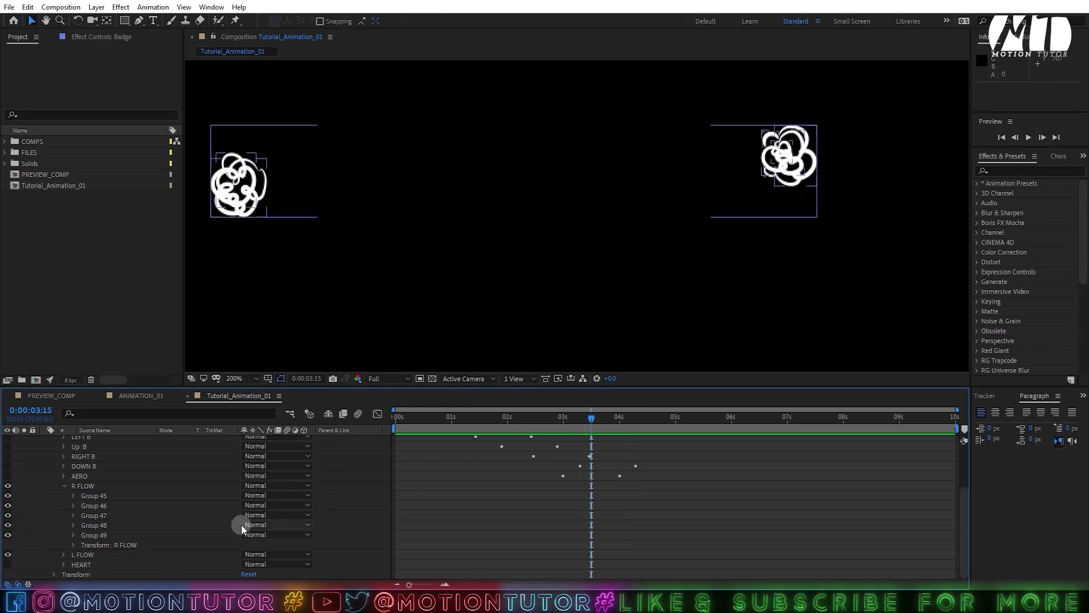
{"action": "left_click", "coordinate": [88, 504]}
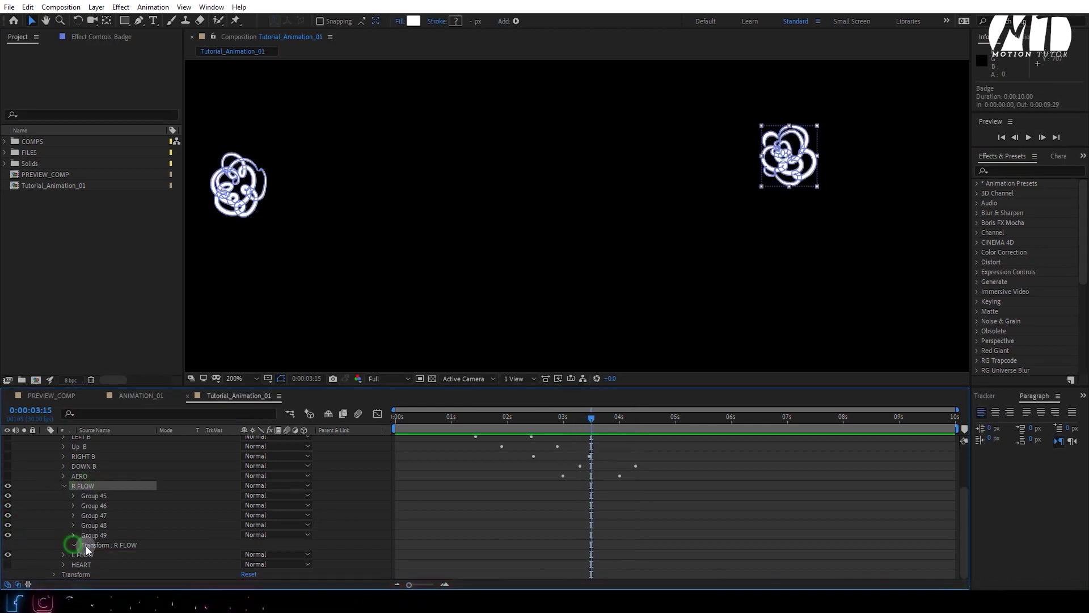
{"action": "left_click", "coordinate": [73, 544]}
{"action": "left_click", "coordinate": [113, 505]}
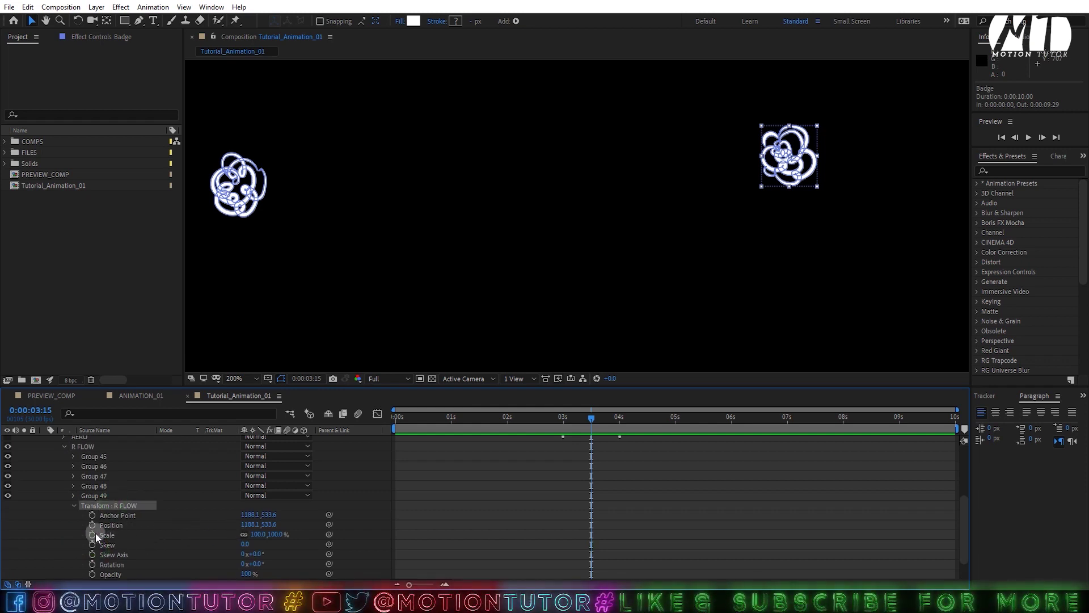
{"action": "left_click", "coordinate": [93, 534]}
{"action": "left_click", "coordinate": [92, 525]}
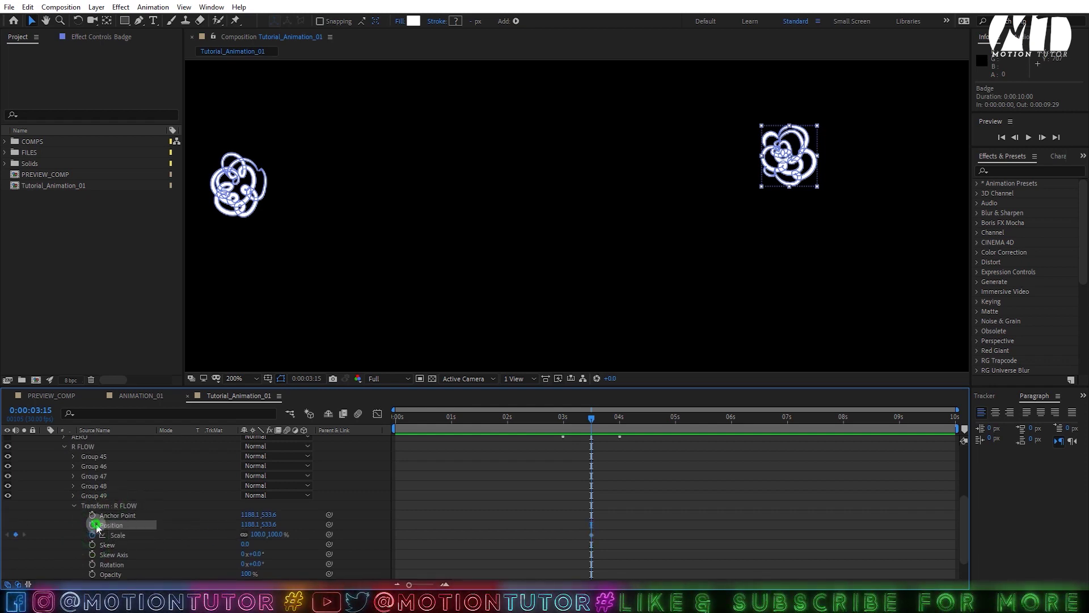
Step: Add a 100% scale keyframe for R FLOW at 0:00:04:06, set the 0:00:03:15 keyframe to 0%, and preview the growth
{"action": "left_click_drag", "start_coordinate": [599, 421], "coordinate": [631, 422]}
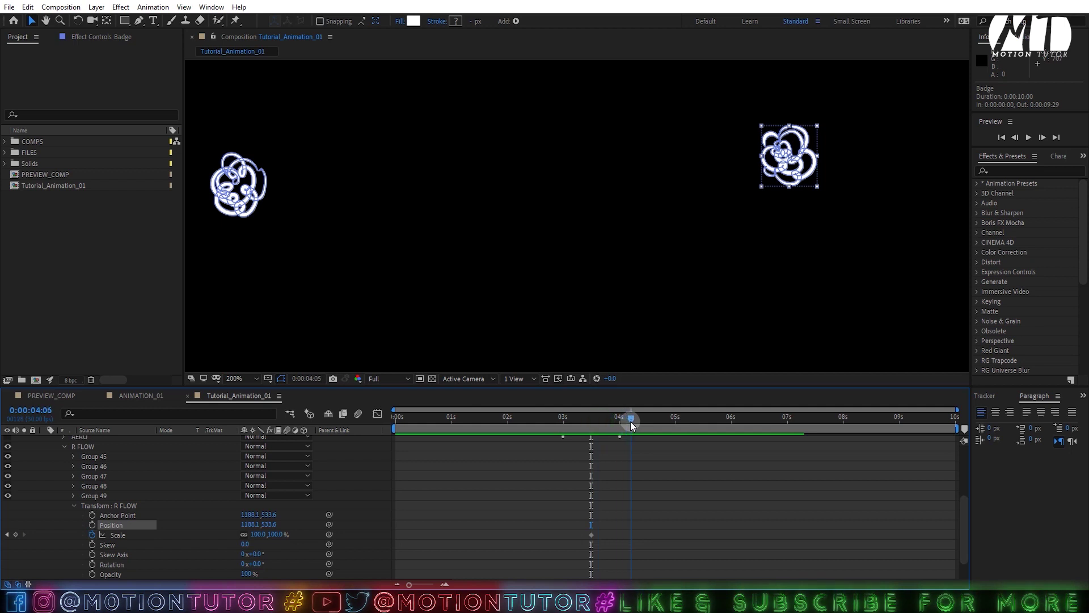
{"action": "left_click", "coordinate": [15, 534]}
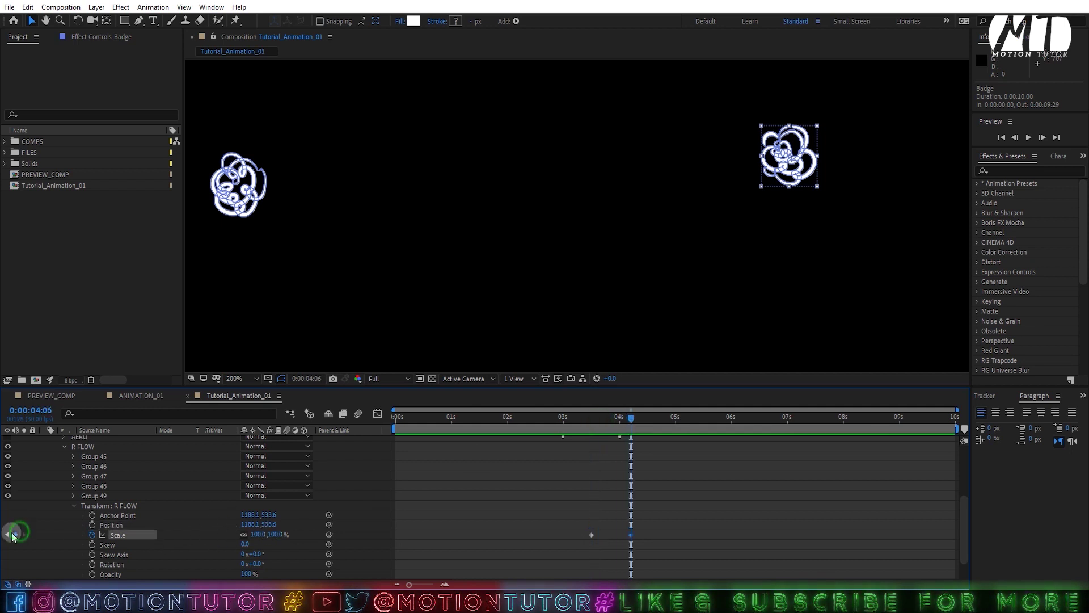
{"action": "left_click", "coordinate": [7, 535]}
{"action": "left_click", "coordinate": [252, 533]}
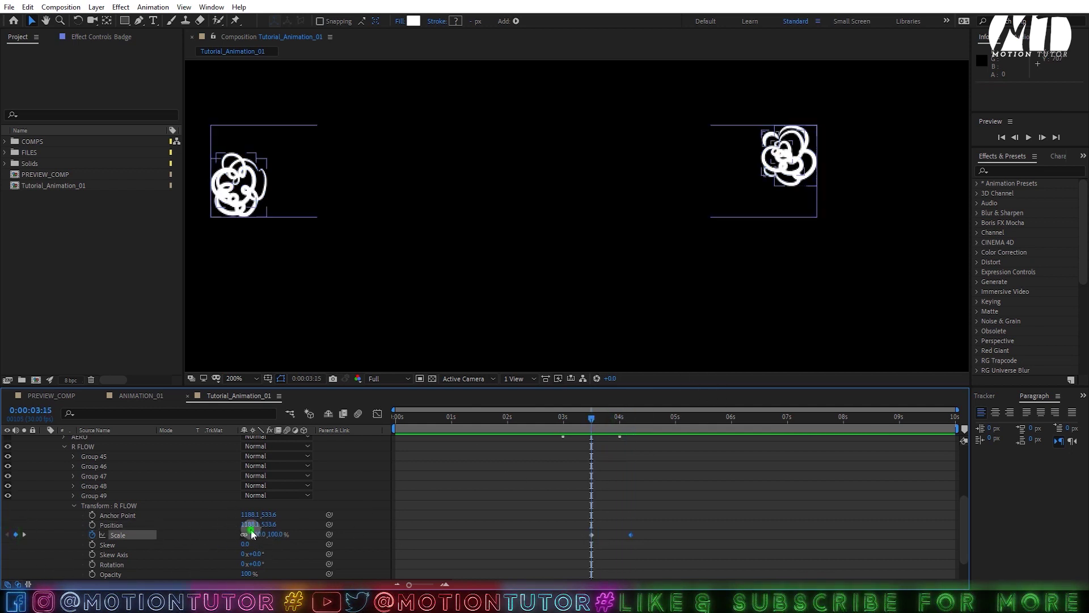
{"action": "type", "text": "0"}
{"action": "key", "text": "Return"}
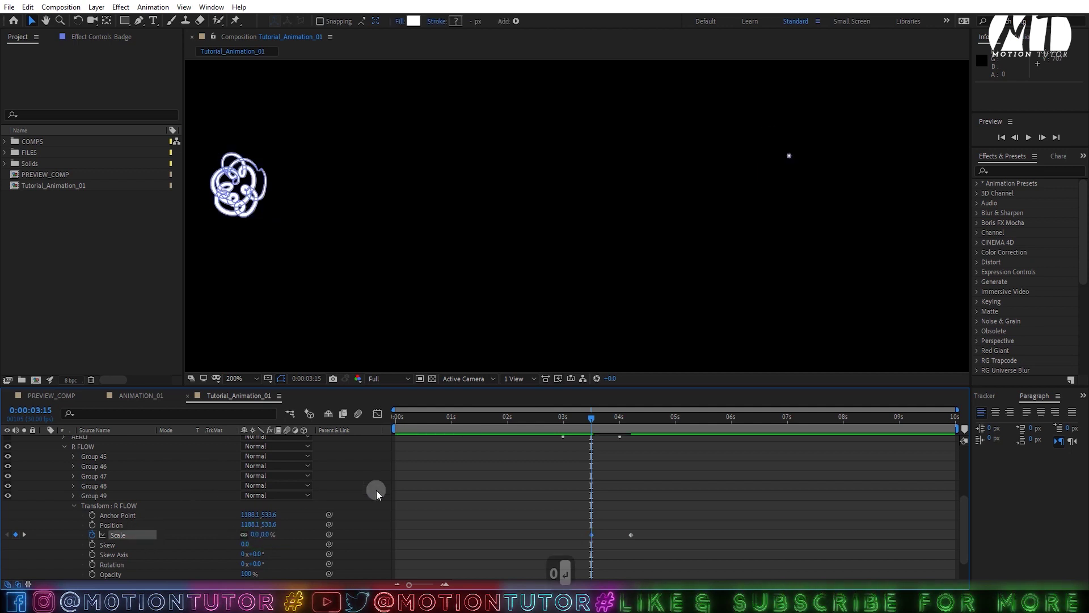
{"action": "key", "text": "space"}
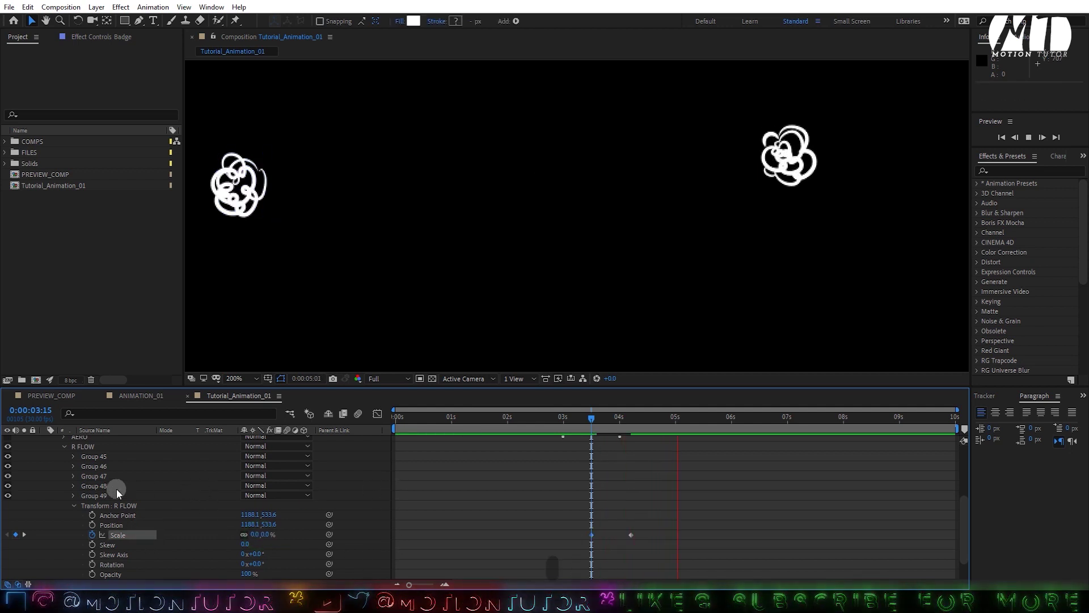
Step: Collapse R FLOW's transform and enable scale keyframing in the L FLOW group's transform with a 100% keyframe at 0:00:05:01
{"action": "left_click", "coordinate": [74, 506]}
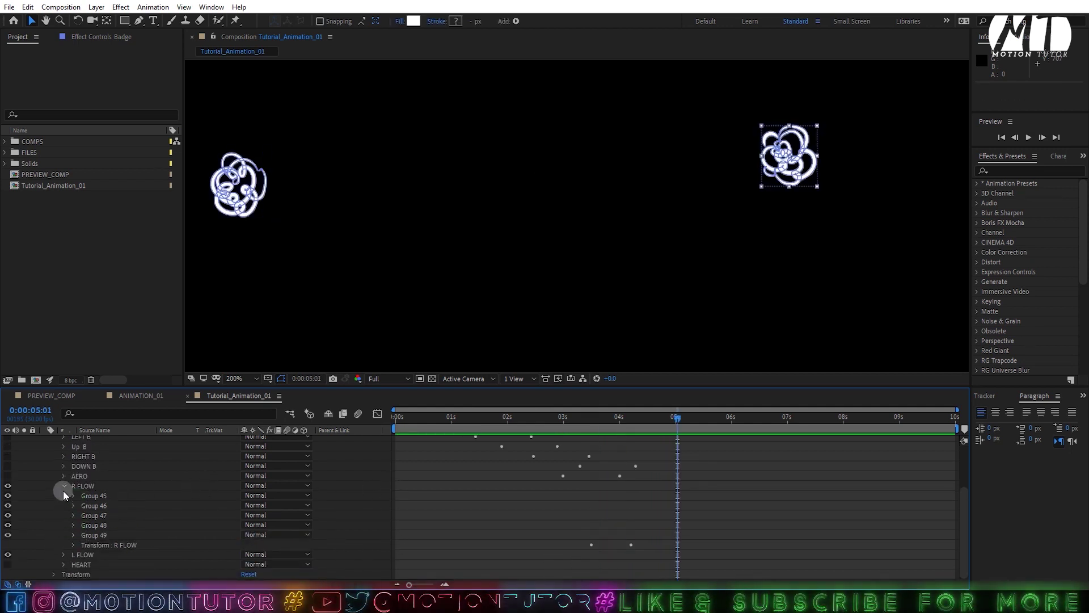
{"action": "left_click", "coordinate": [65, 554]}
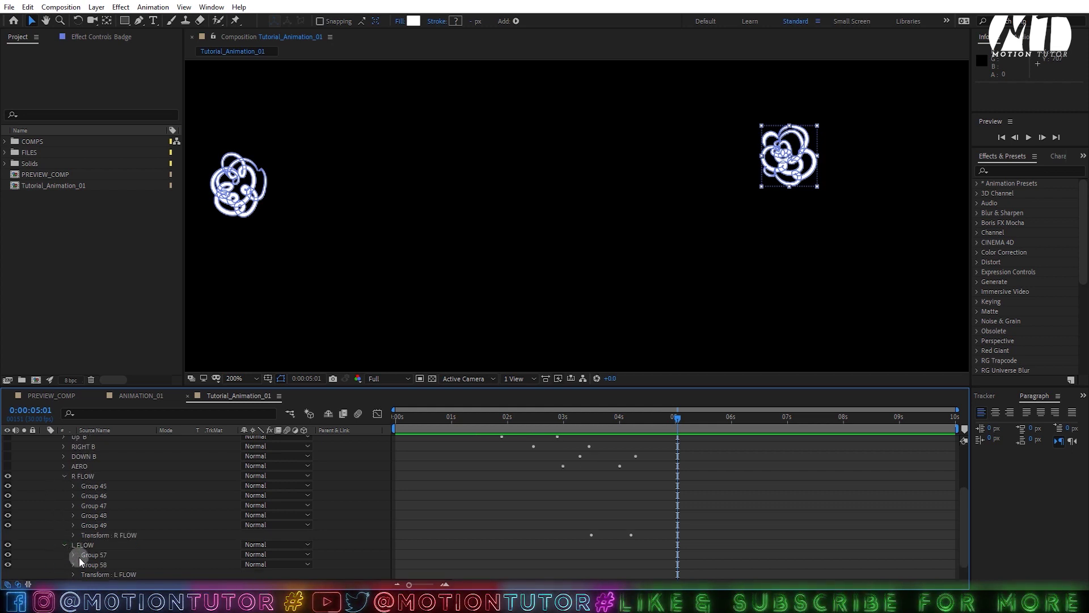
{"action": "scroll", "coordinate": [79, 557], "scroll_direction": "down", "scroll_amount": 1}
{"action": "left_click", "coordinate": [90, 554]}
{"action": "left_click", "coordinate": [73, 555]}
{"action": "scroll", "coordinate": [73, 551], "scroll_direction": "down", "scroll_amount": 2}
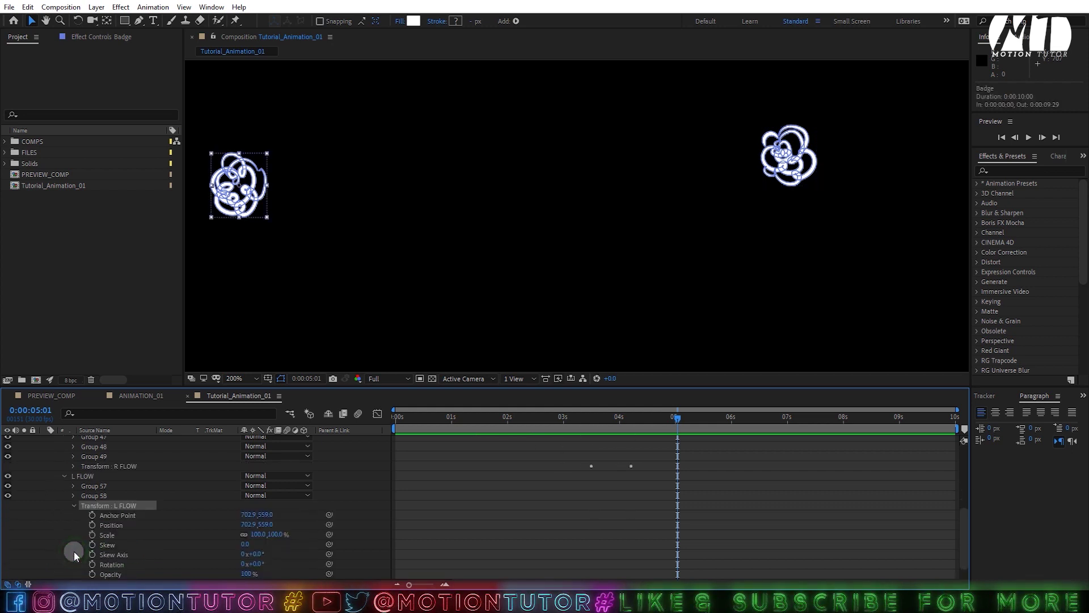
{"action": "scroll", "coordinate": [74, 550], "scroll_direction": "down", "scroll_amount": 1}
{"action": "left_click", "coordinate": [92, 514]}
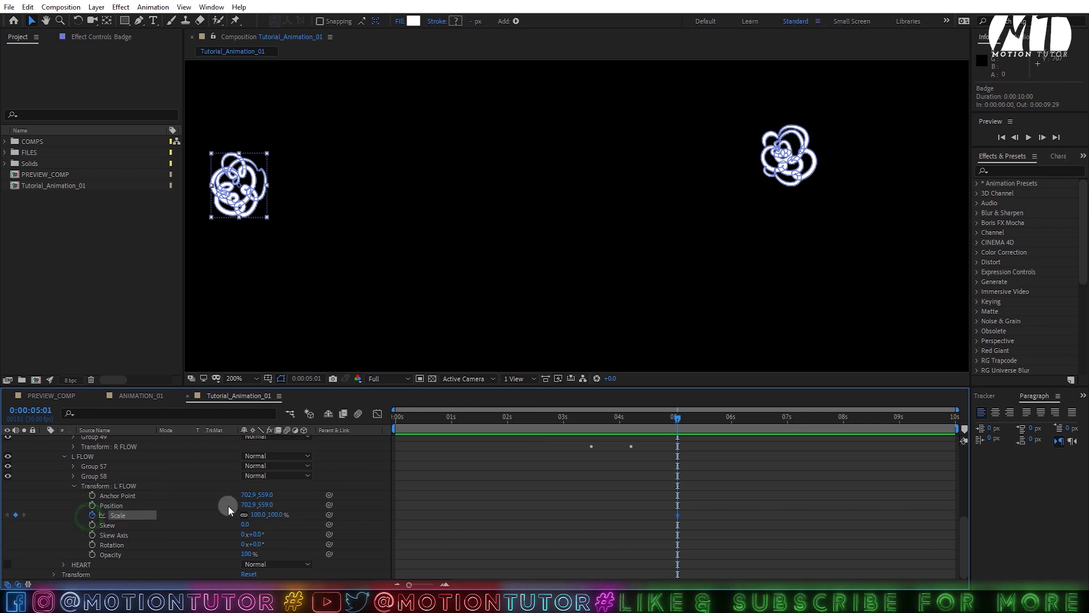
Step: Set the L FLOW group's scale to 0% at 0:00:04:05
{"action": "left_click_drag", "start_coordinate": [659, 413], "coordinate": [629, 419]}
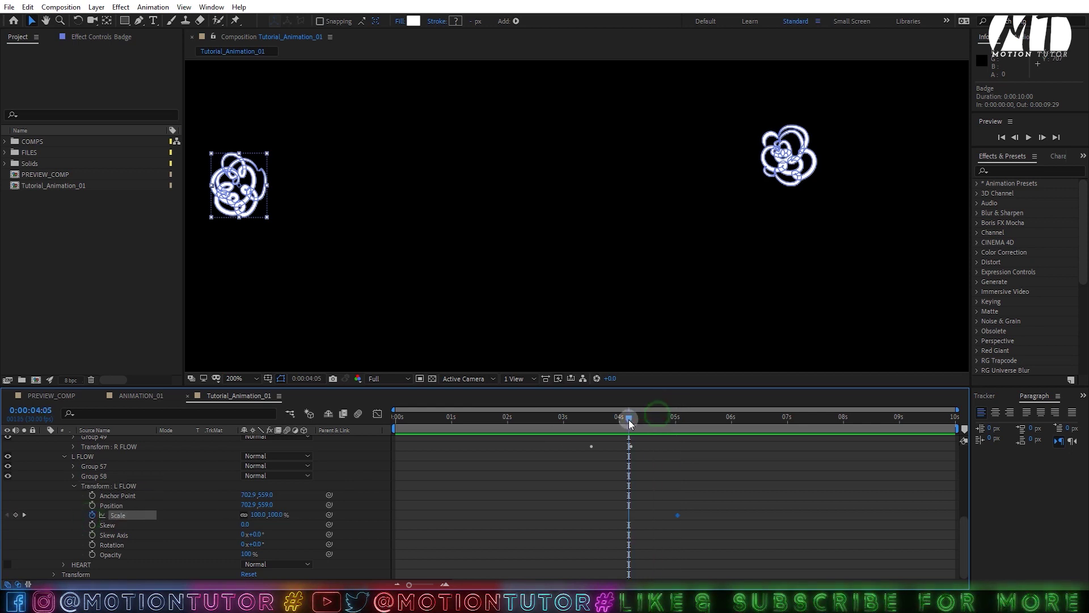
{"action": "left_click", "coordinate": [253, 514]}
{"action": "type", "text": "0"}
{"action": "key", "text": "Return"}
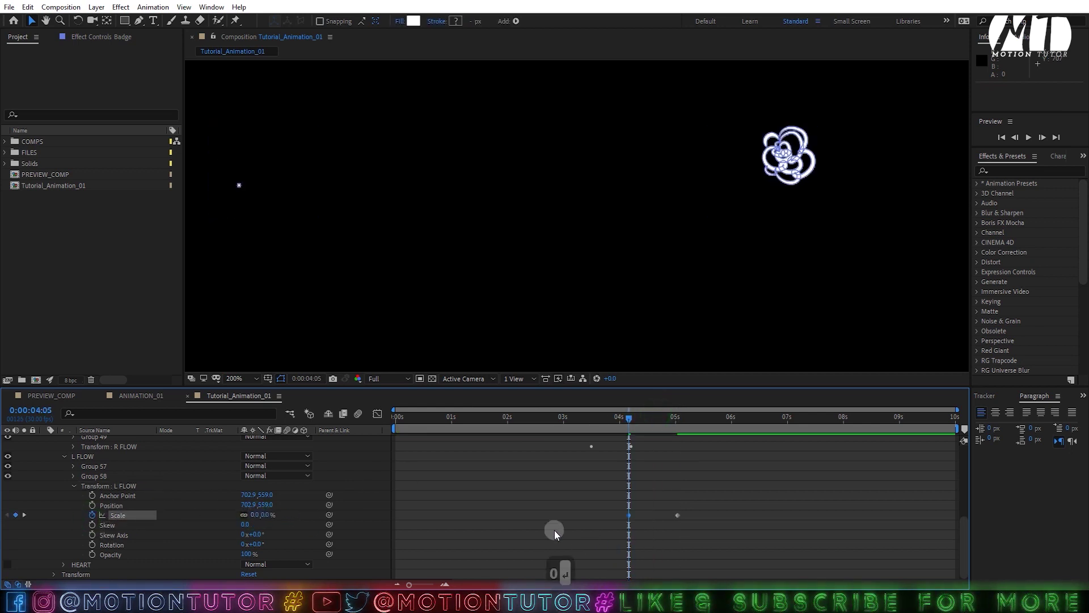
Step: Shift the L FLOW scale keyframes to start at 0:00:03:24 and apply Easy Ease to both flowers' scale keyframes
{"action": "key", "text": "u"}
{"action": "left_click_drag", "start_coordinate": [696, 558], "coordinate": [607, 572]}
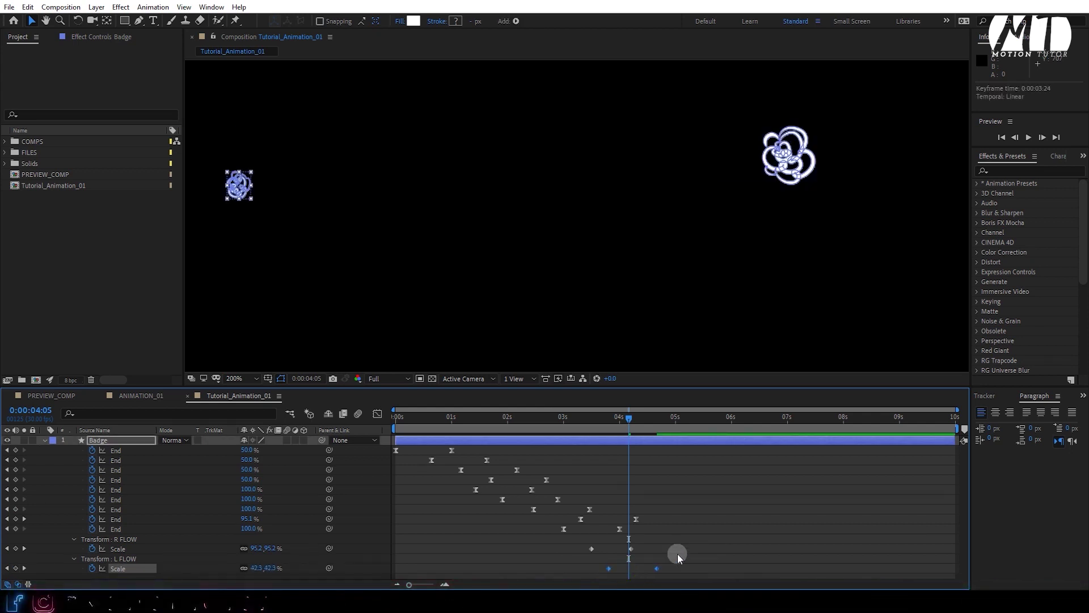
{"action": "left_click_drag", "start_coordinate": [684, 546], "coordinate": [555, 575]}
{"action": "key", "text": "F9"}
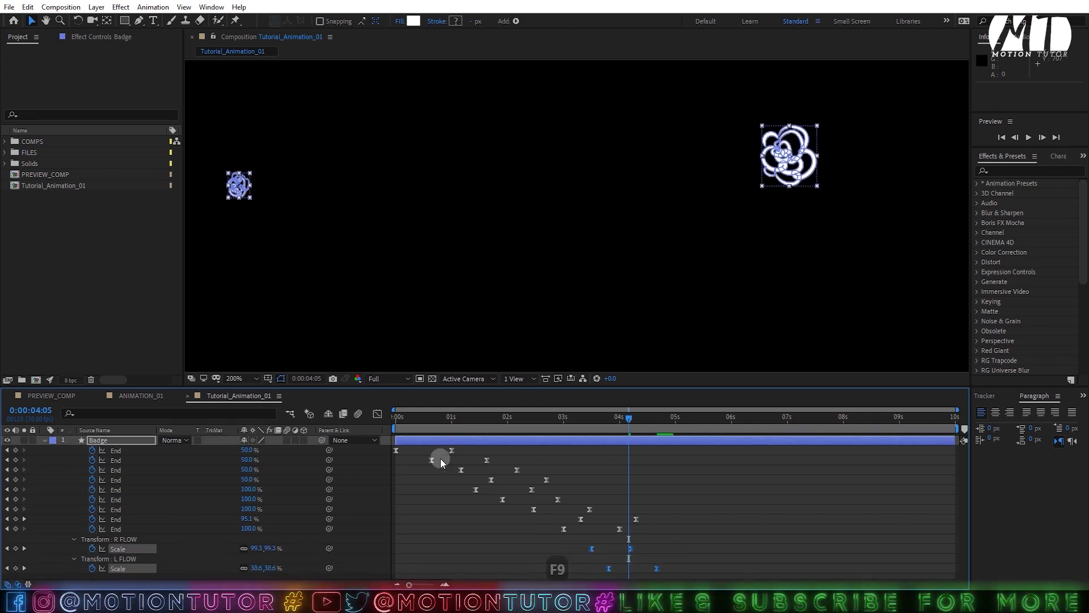
Step: Reshape both flowers' scale speed curves in the Graph Editor so they peak early, preview the growth, and save the project
{"action": "left_click", "coordinate": [377, 413]}
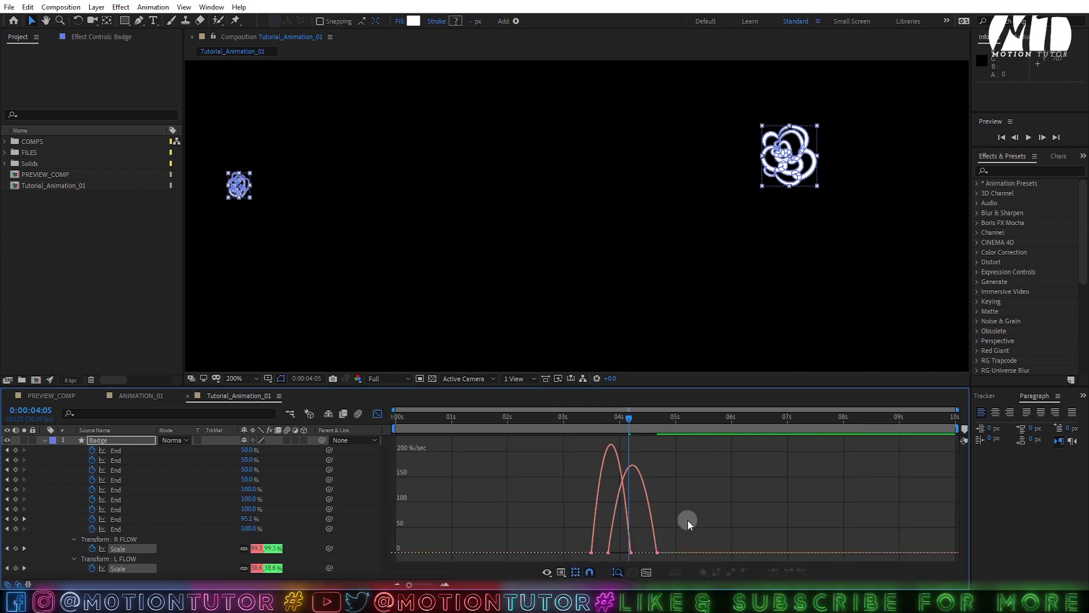
{"action": "left_click_drag", "start_coordinate": [688, 520], "coordinate": [618, 550]}
{"action": "left_click", "coordinate": [667, 523]}
{"action": "left_click", "coordinate": [595, 422]}
{"action": "key", "text": "space"}
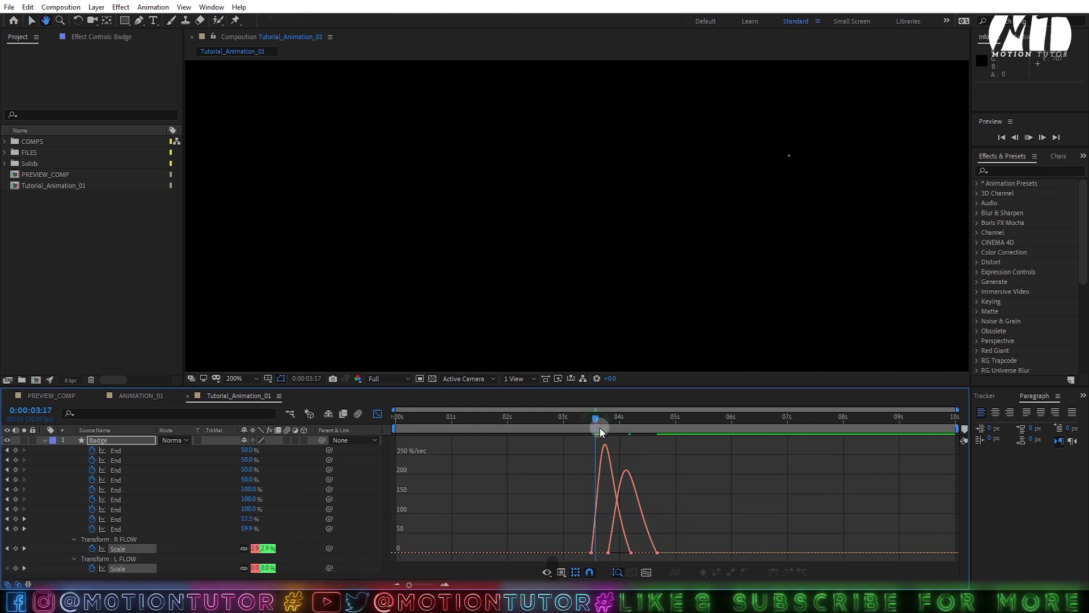
{"action": "key", "text": "space"}
{"action": "key", "text": "space"}
{"action": "key", "text": "ctrl+s"}
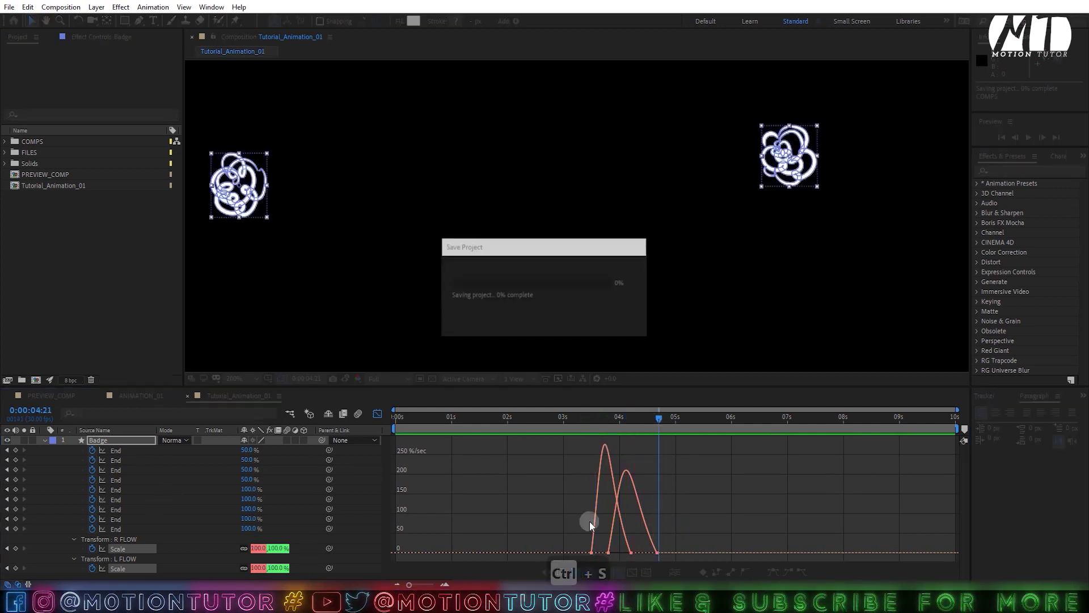
Step: Return to the keyframe view, restagger the scale keyframes so L FLOW starts before R FLOW, and preview the timing
{"action": "key", "text": "shift+F3"}
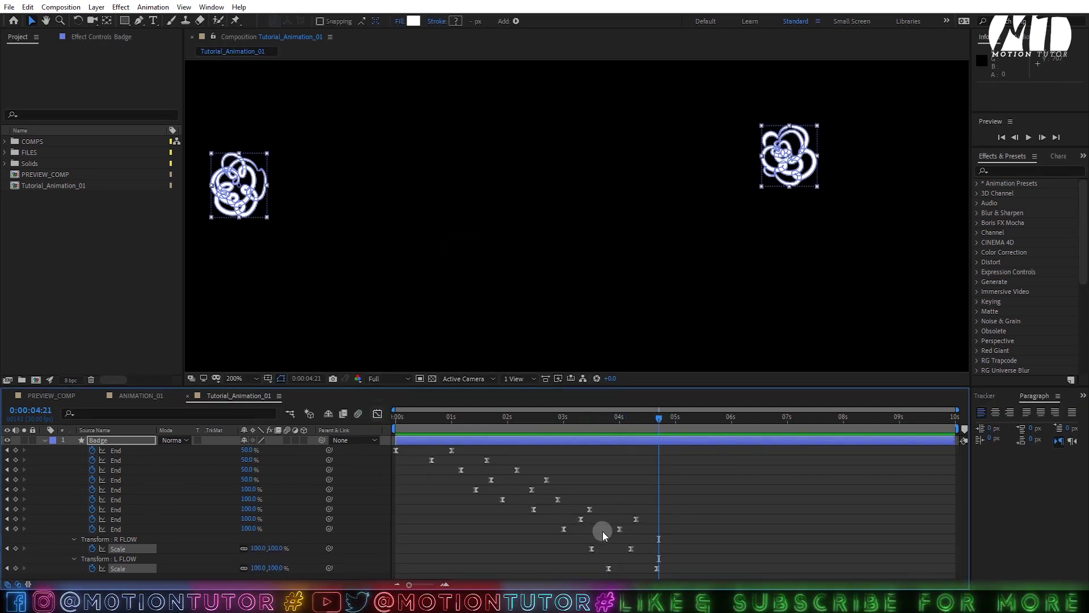
{"action": "left_click_drag", "start_coordinate": [678, 573], "coordinate": [618, 549]}
{"action": "key", "text": "space"}
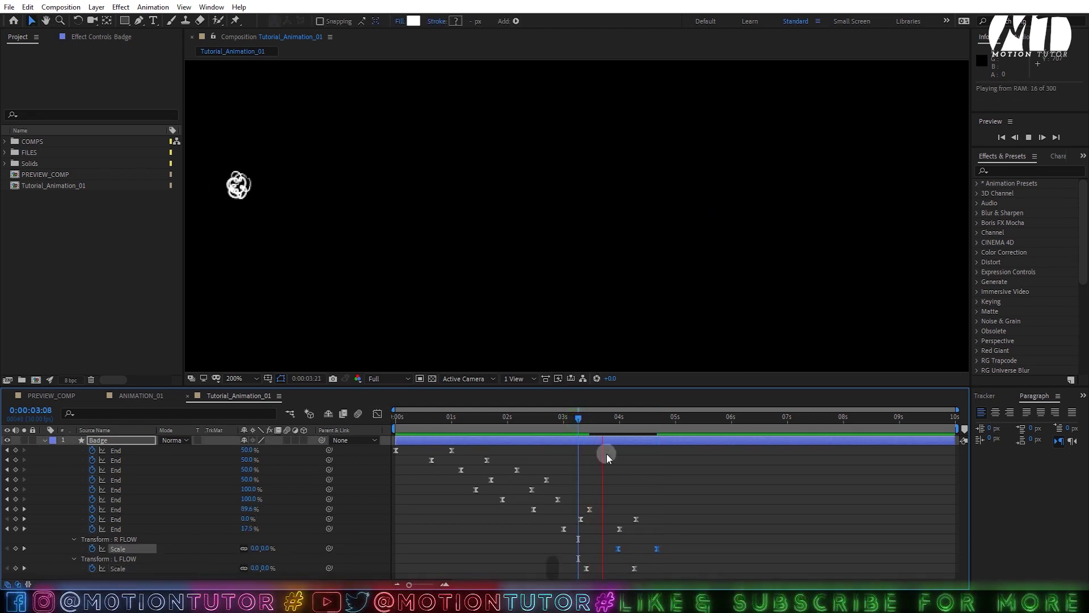
{"action": "key", "text": "space"}
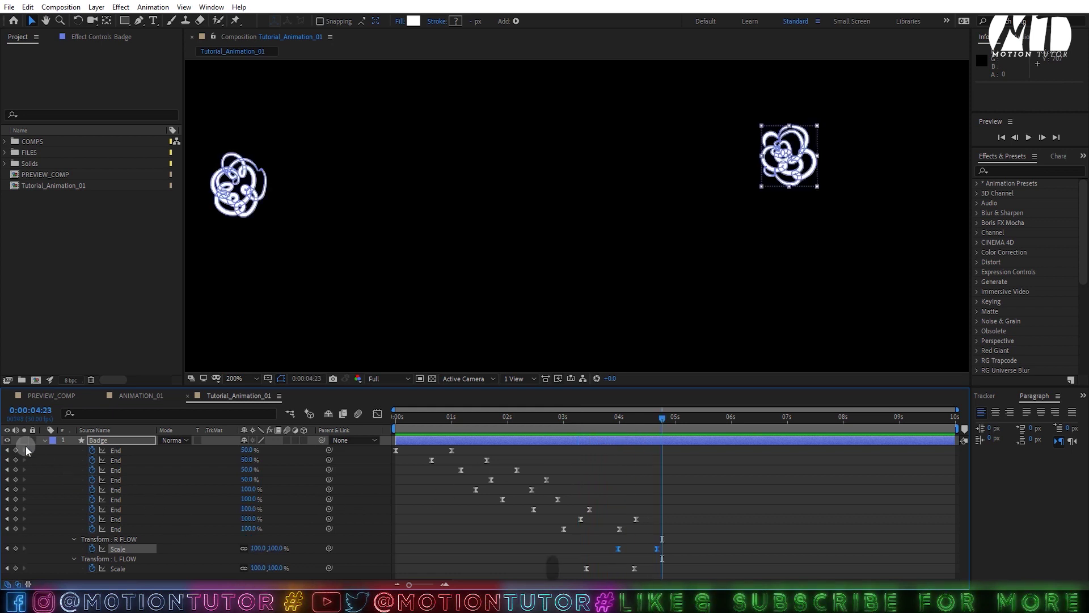
Step: Reopen the Badge layer and collapse all nested properties so its Contents list only the top-level shape groups
{"action": "left_click", "coordinate": [43, 441]}
{"action": "left_click", "coordinate": [97, 440]}
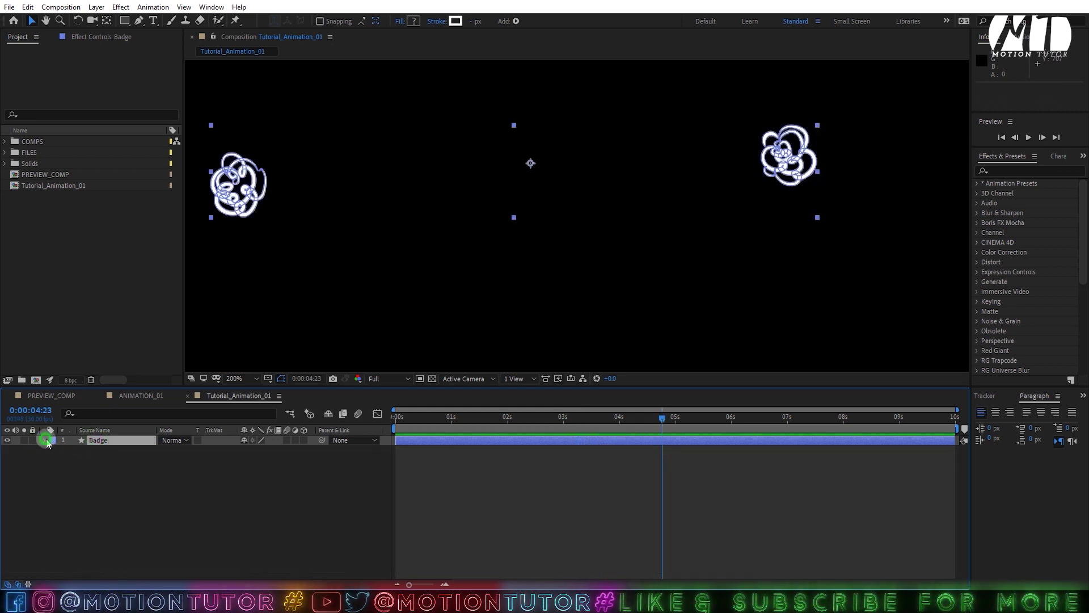
{"action": "left_click", "coordinate": [45, 441]}
{"action": "left_click", "coordinate": [47, 440]}
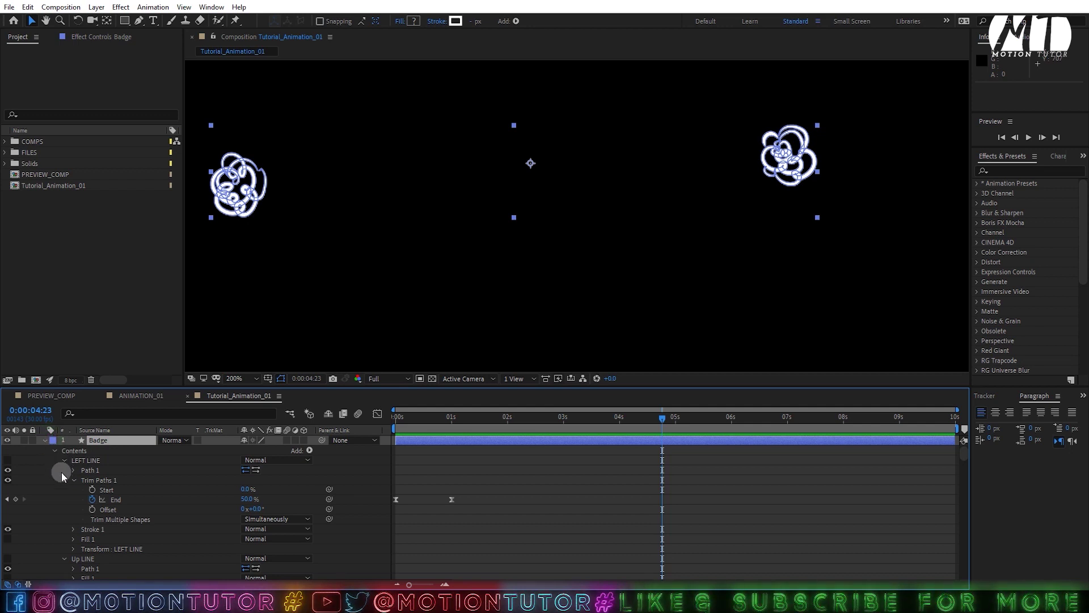
{"action": "scroll", "coordinate": [266, 521], "scroll_direction": "down", "scroll_amount": 15}
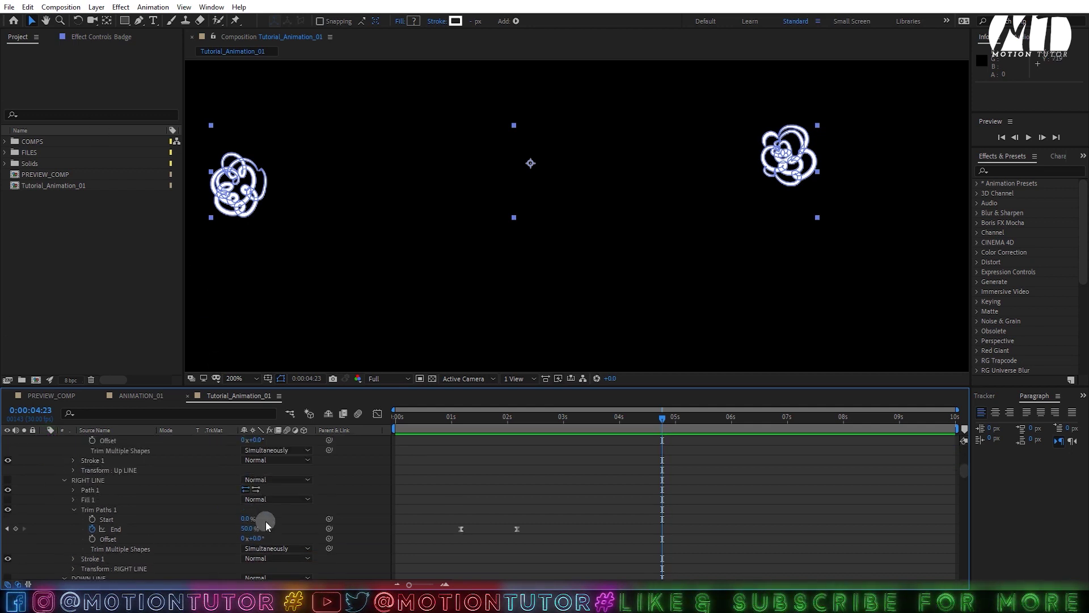
{"action": "scroll", "coordinate": [114, 521], "scroll_direction": "down", "scroll_amount": 10}
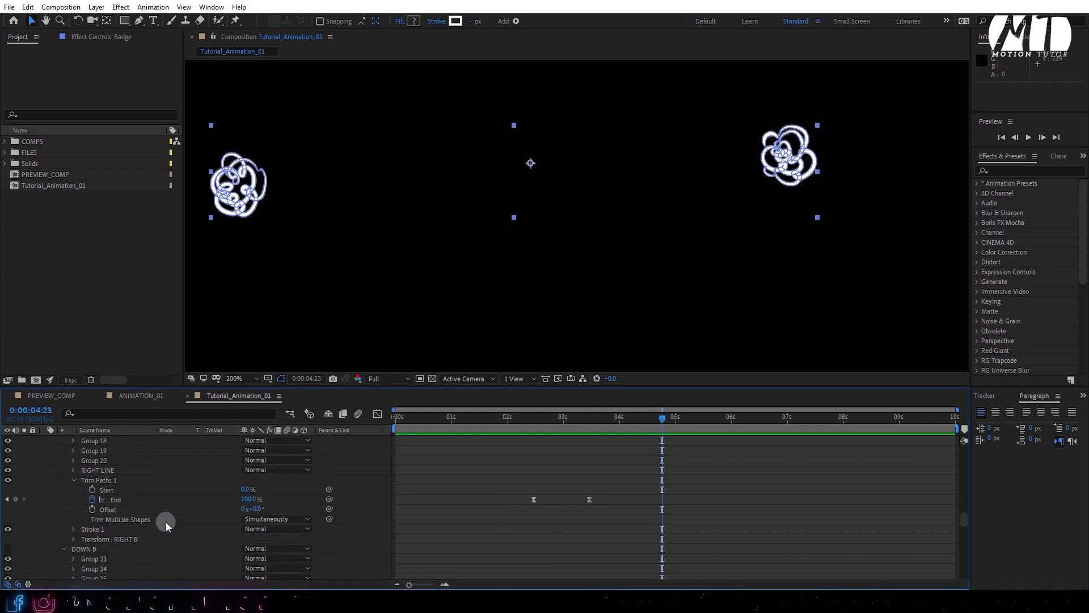
{"action": "scroll", "coordinate": [104, 507], "scroll_direction": "down", "scroll_amount": 10}
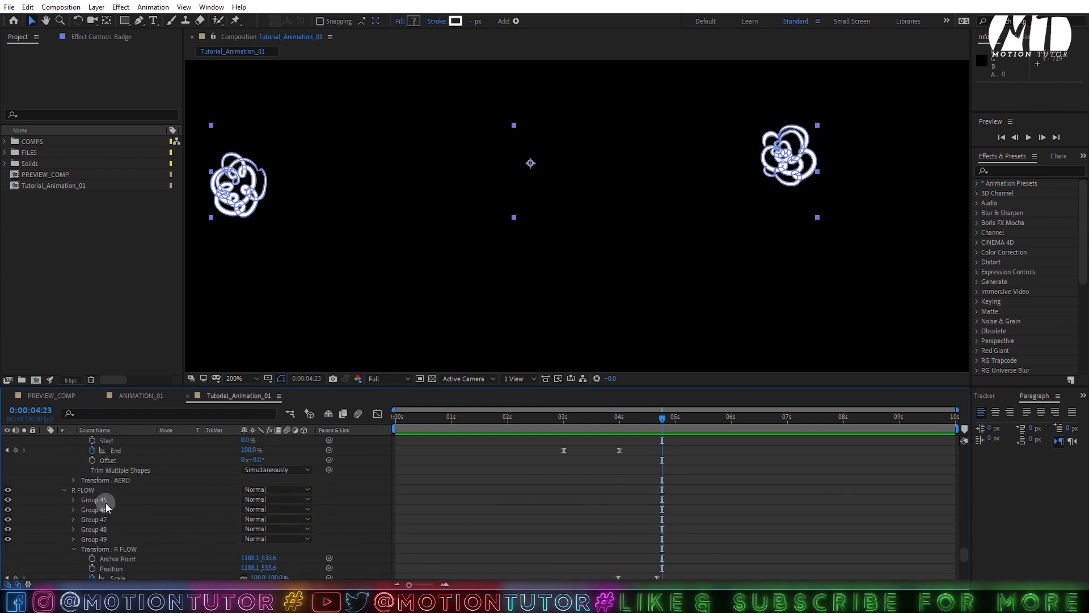
{"action": "scroll", "coordinate": [100, 491], "scroll_direction": "down", "scroll_amount": 6}
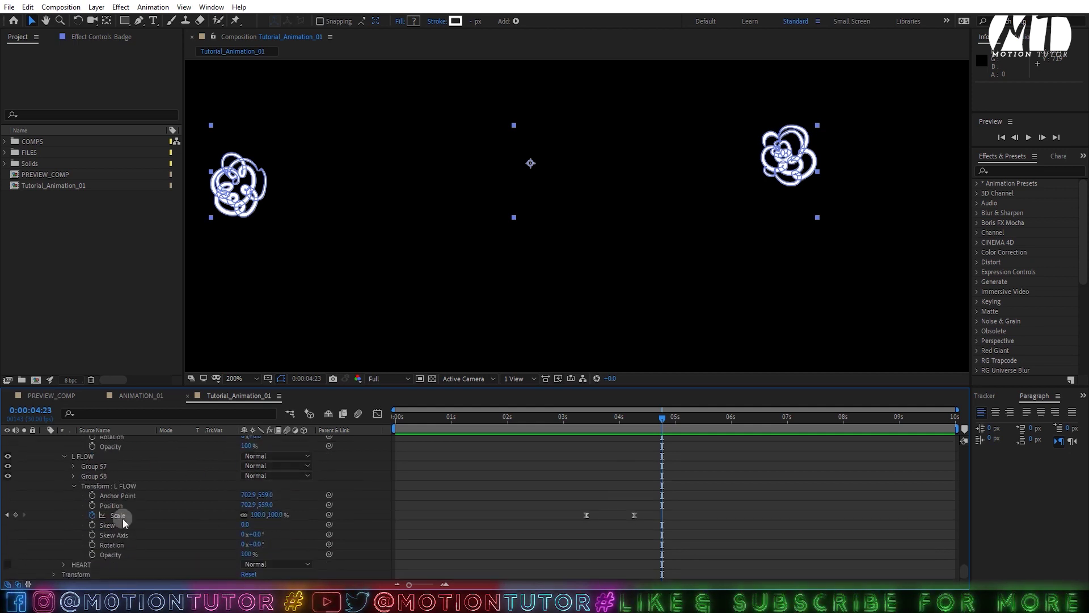
{"action": "left_click", "coordinate": [73, 486]}
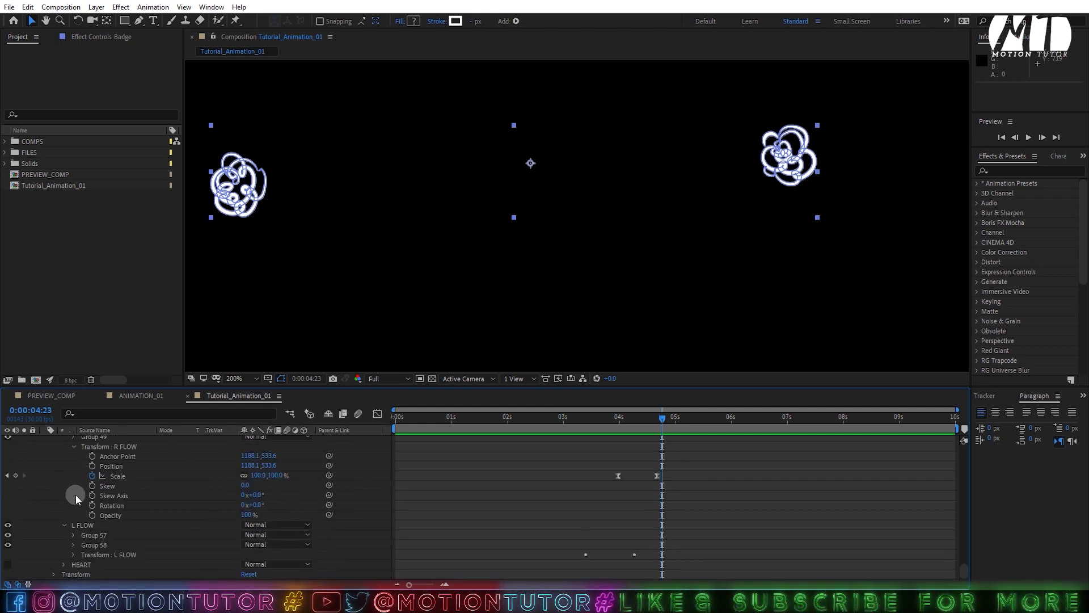
{"action": "scroll", "coordinate": [79, 465], "scroll_direction": "up", "scroll_amount": 15}
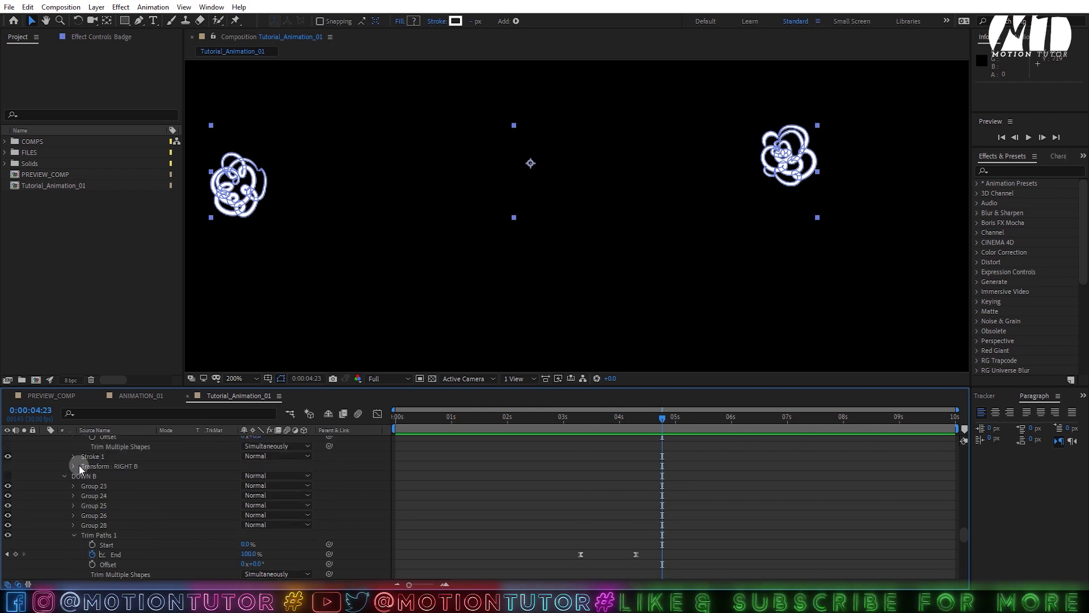
{"action": "scroll", "coordinate": [79, 464], "scroll_direction": "up", "scroll_amount": 10}
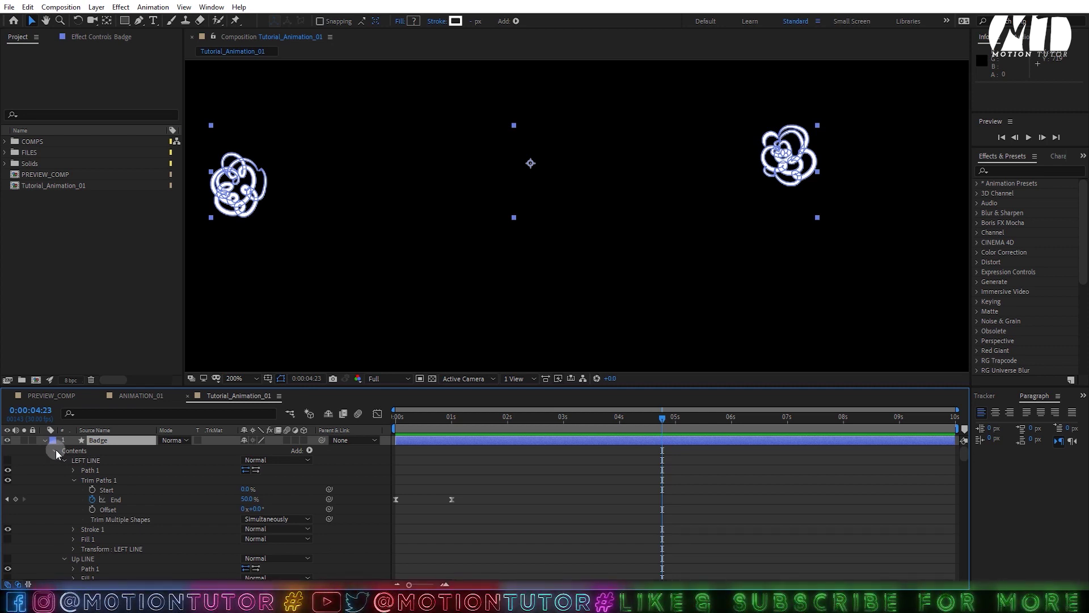
{"action": "left_click", "coordinate": [55, 450]}
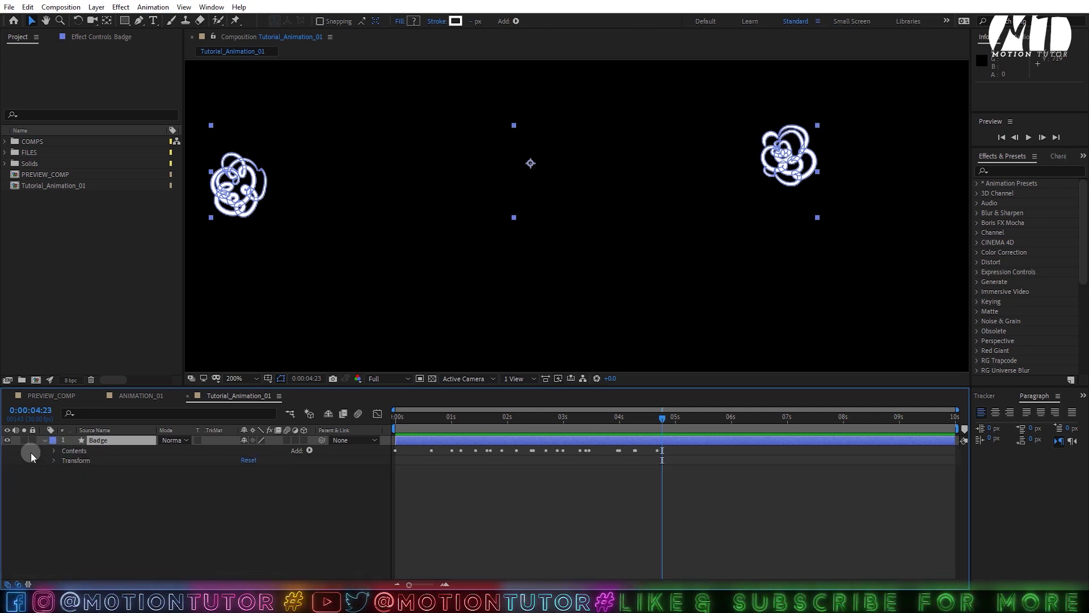
{"action": "left_click", "coordinate": [54, 450]}
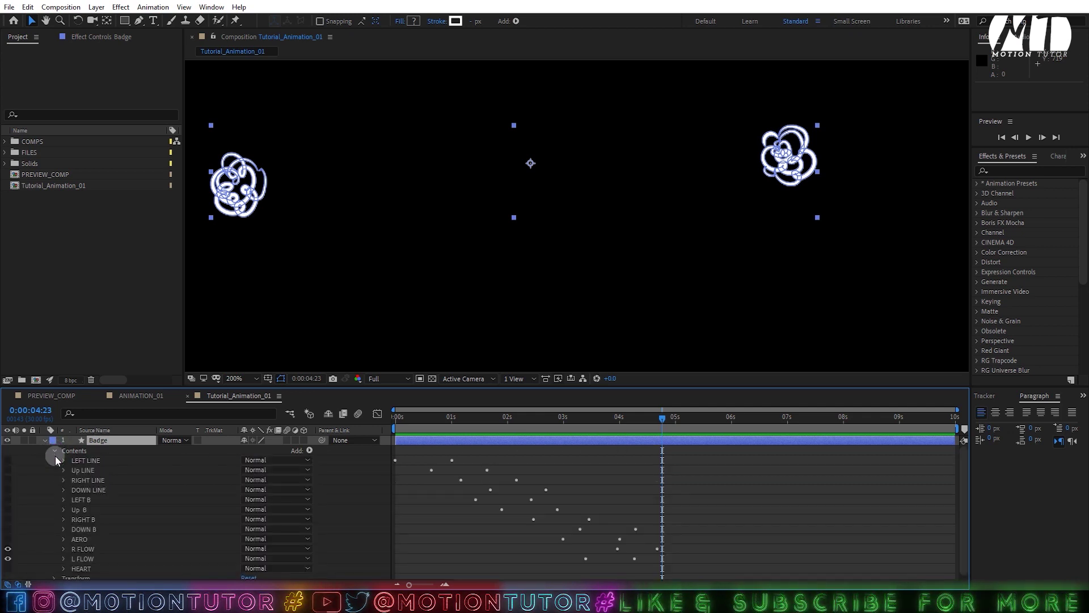
Step: Expand every nested property under Badge's Contents and collapse them all again to the top-level group list
{"action": "scroll", "coordinate": [87, 506], "scroll_direction": "down", "scroll_amount": 1}
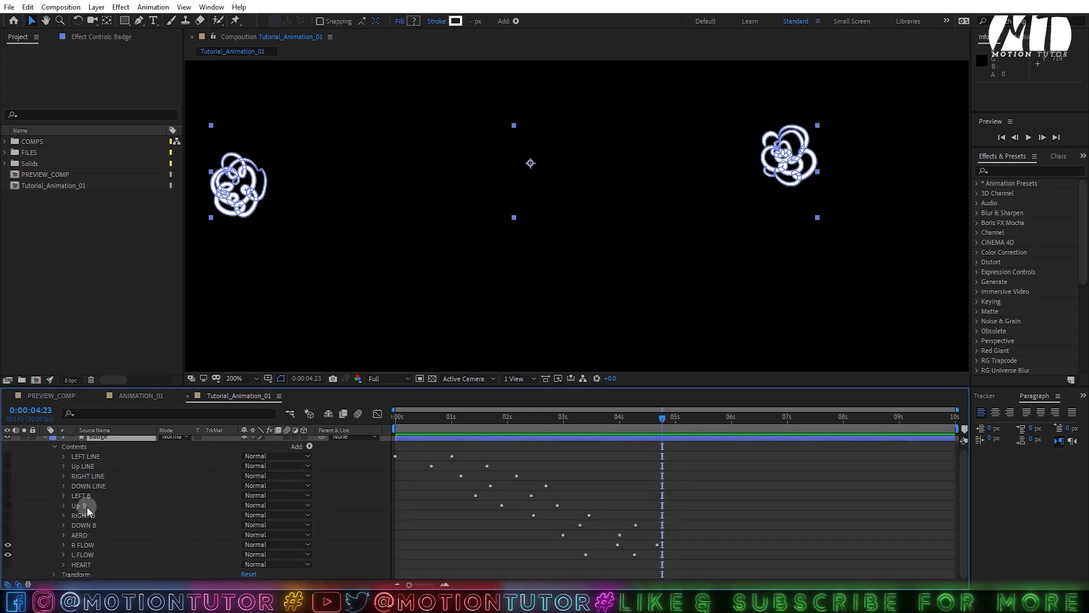
{"action": "left_click", "coordinate": [53, 447]}
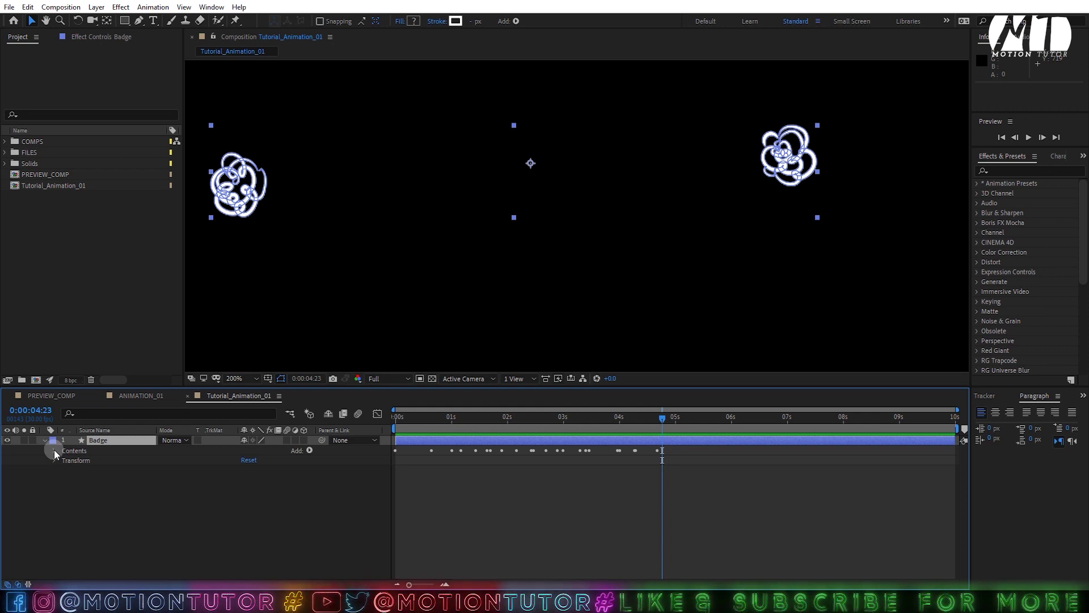
{"action": "left_click", "coordinate": [53, 449], "text": "ctrl"}
{"action": "scroll", "coordinate": [85, 496], "scroll_direction": "down", "scroll_amount": 5}
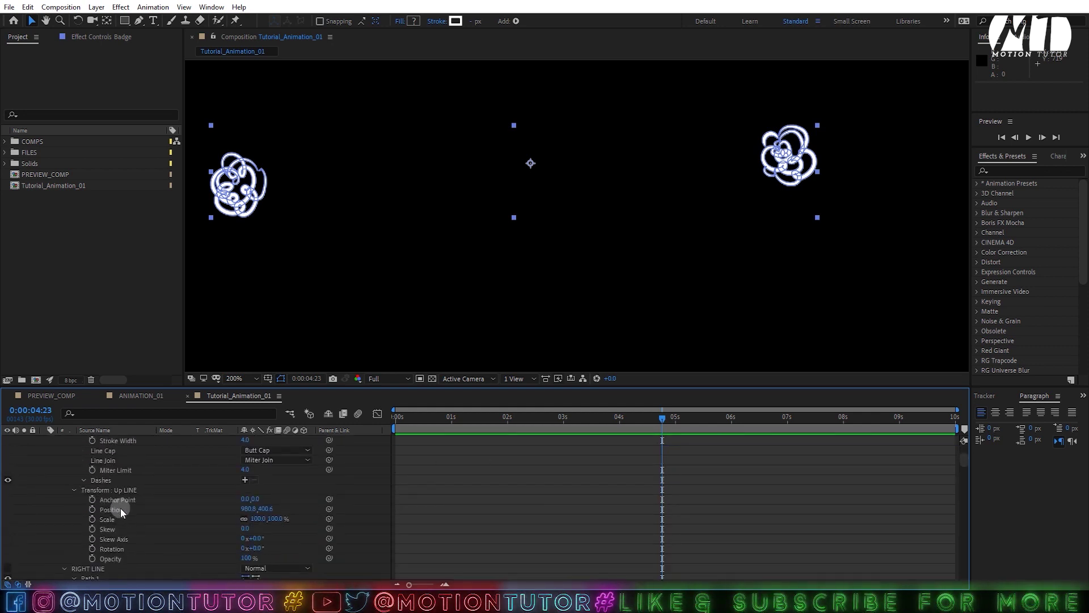
{"action": "scroll", "coordinate": [118, 522], "scroll_direction": "down", "scroll_amount": 9}
{"action": "scroll", "coordinate": [117, 536], "scroll_direction": "up", "scroll_amount": 16}
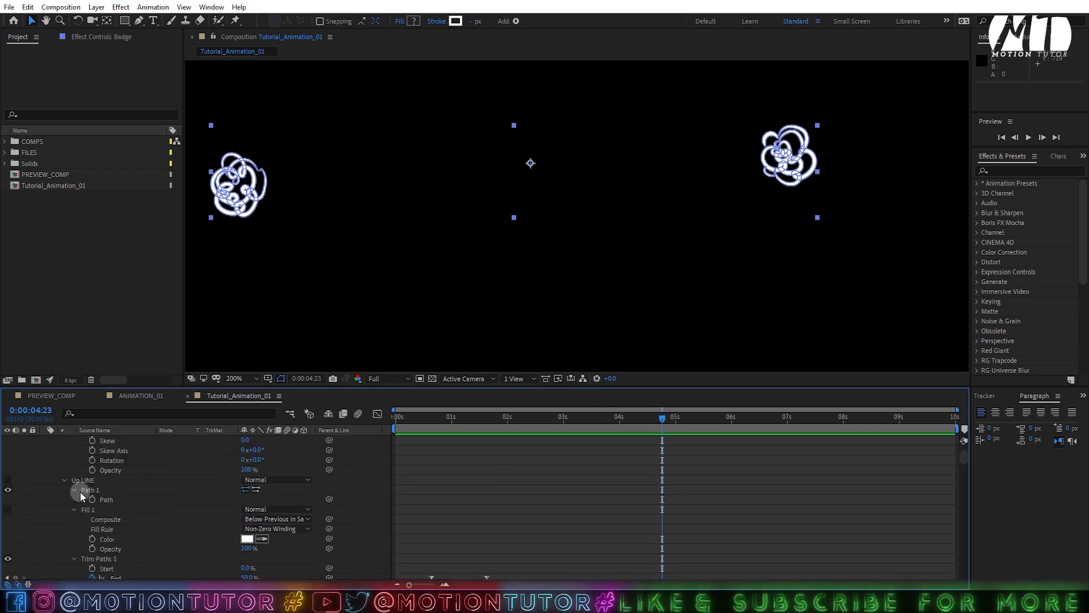
{"action": "scroll", "coordinate": [76, 488], "scroll_direction": "up", "scroll_amount": 10}
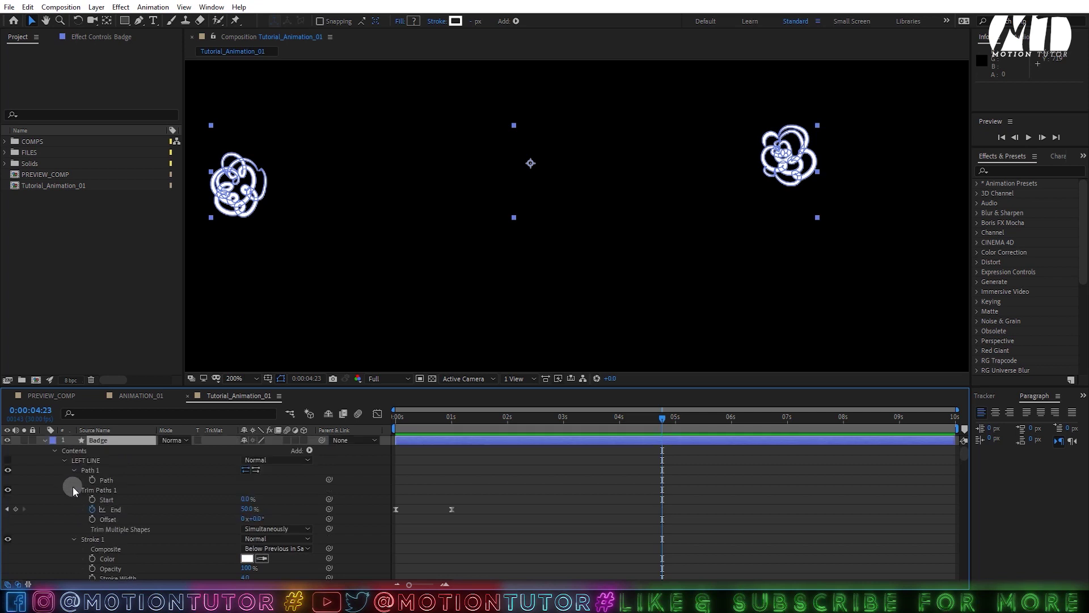
{"action": "left_click", "coordinate": [55, 450]}
{"action": "left_click", "coordinate": [55, 448]}
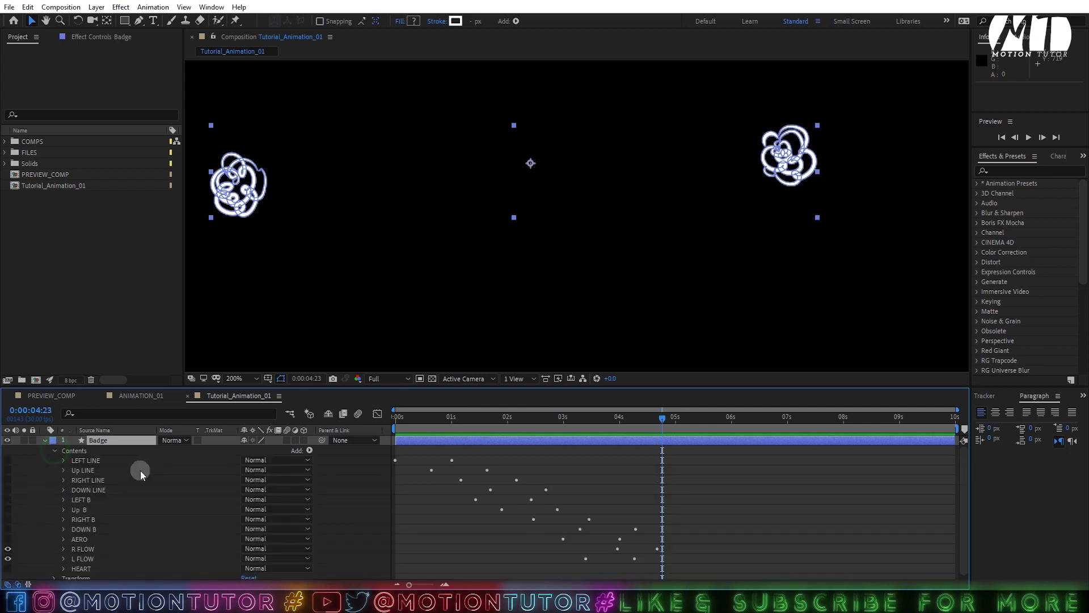
Step: Hide the R FLOW and L FLOW groups, show HEART with its subgroups expanded, and save the project
{"action": "left_click_drag", "start_coordinate": [8, 545], "coordinate": [12, 563]}
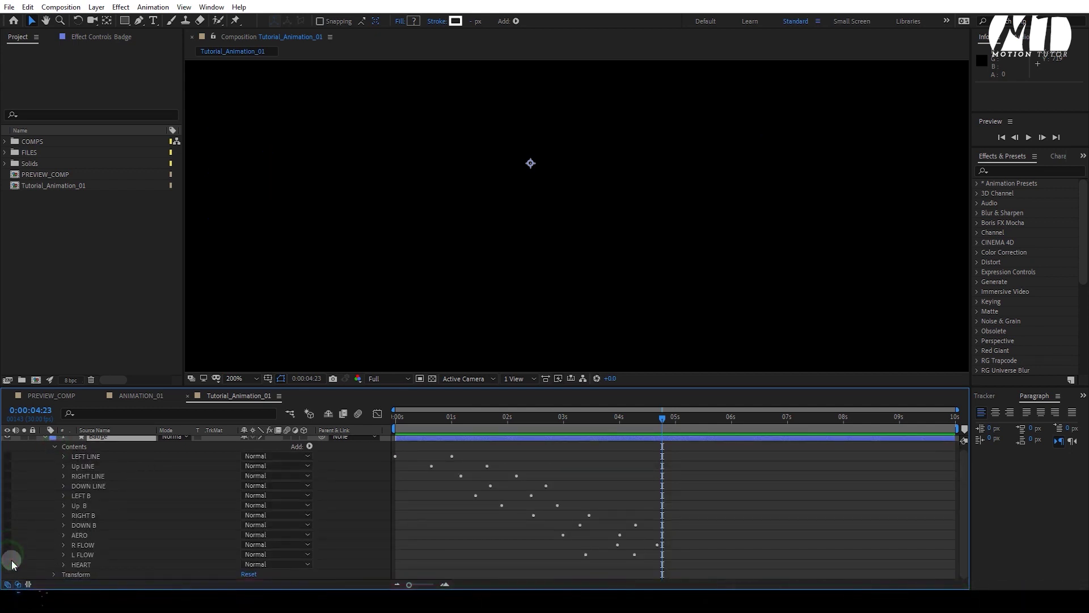
{"action": "left_click", "coordinate": [63, 564]}
{"action": "key", "text": "ctrl+s"}
{"action": "scroll", "coordinate": [761, 213], "scroll_direction": "down", "scroll_amount": 14}
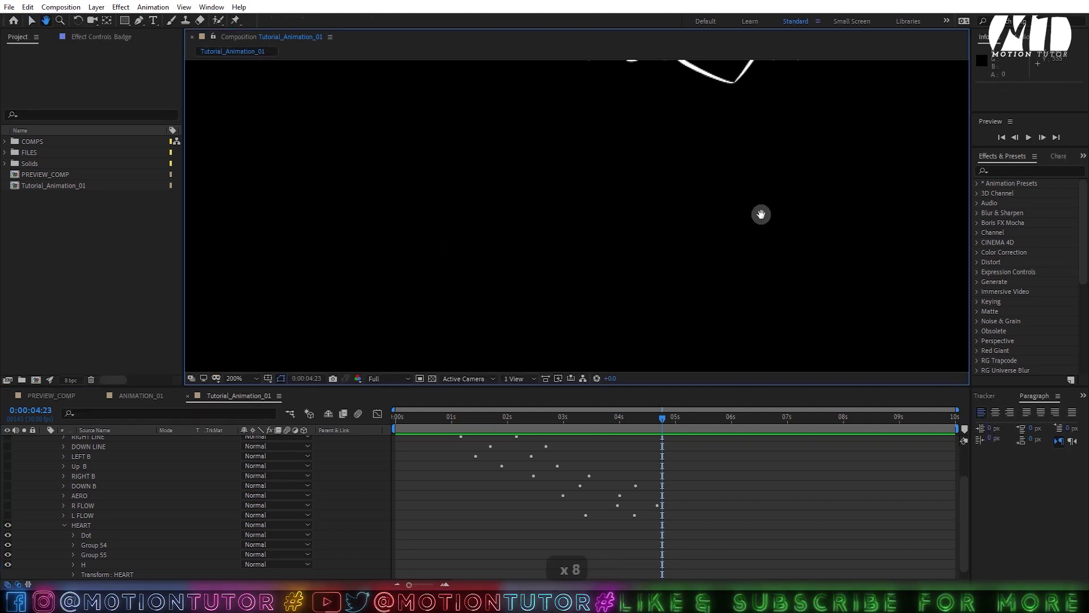
{"action": "left_click_drag", "start_coordinate": [604, 200], "coordinate": [594, 238]}
{"action": "left_click_drag", "start_coordinate": [613, 254], "coordinate": [600, 237]}
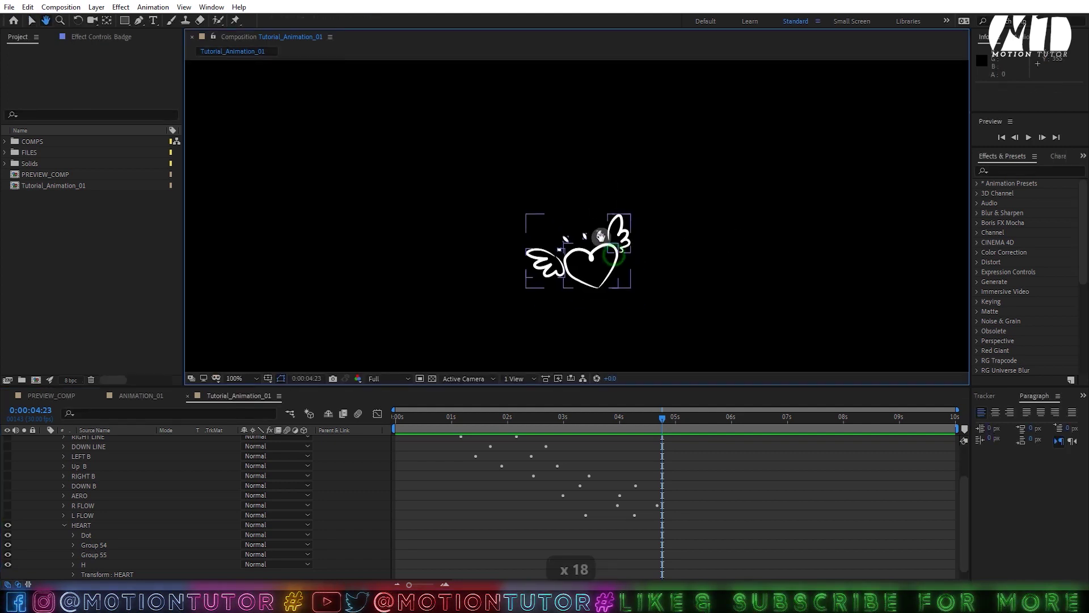
{"action": "left_click_drag", "start_coordinate": [615, 292], "coordinate": [592, 280]}
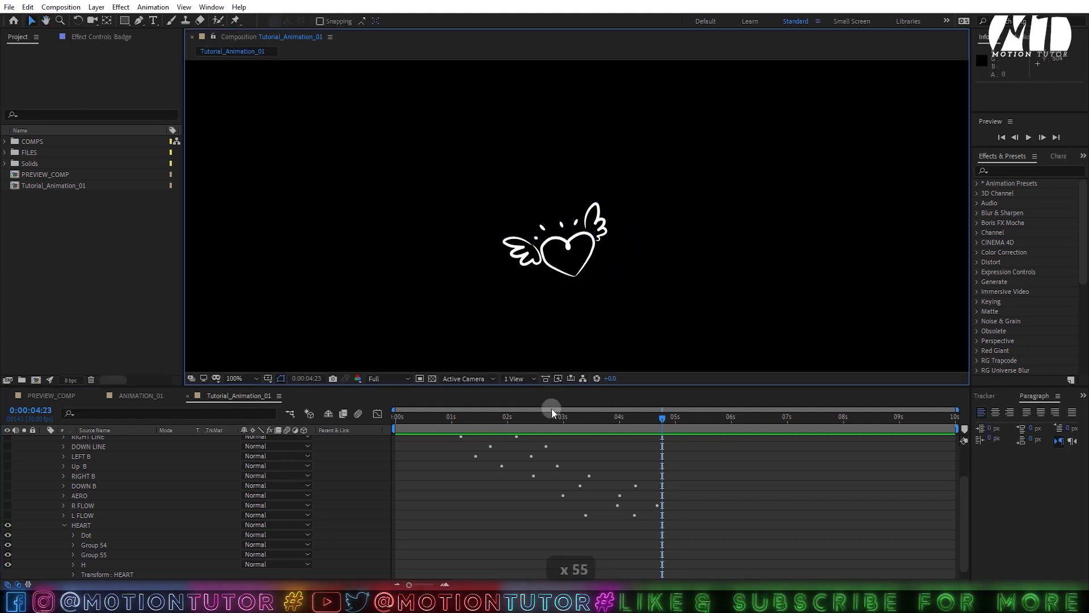
Step: At 0:00:04:03, select HEART's Dot, Group 54, Group 55 and H subgroups to check which part of the artwork each contains
{"action": "left_click", "coordinate": [582, 425]}
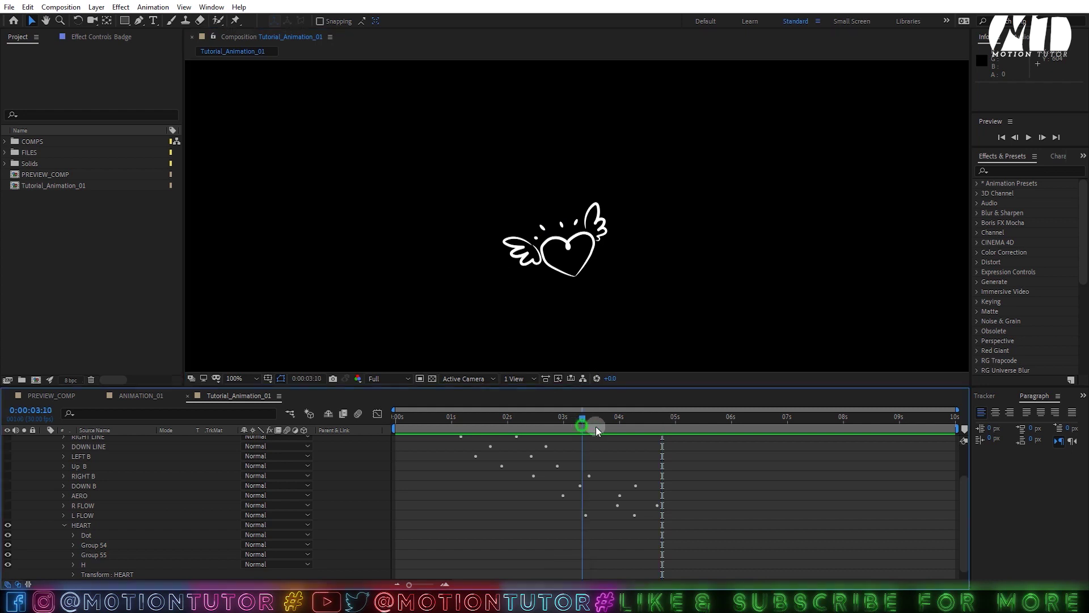
{"action": "left_click", "coordinate": [573, 222]}
{"action": "scroll", "coordinate": [577, 214], "scroll_direction": "up", "scroll_amount": 1}
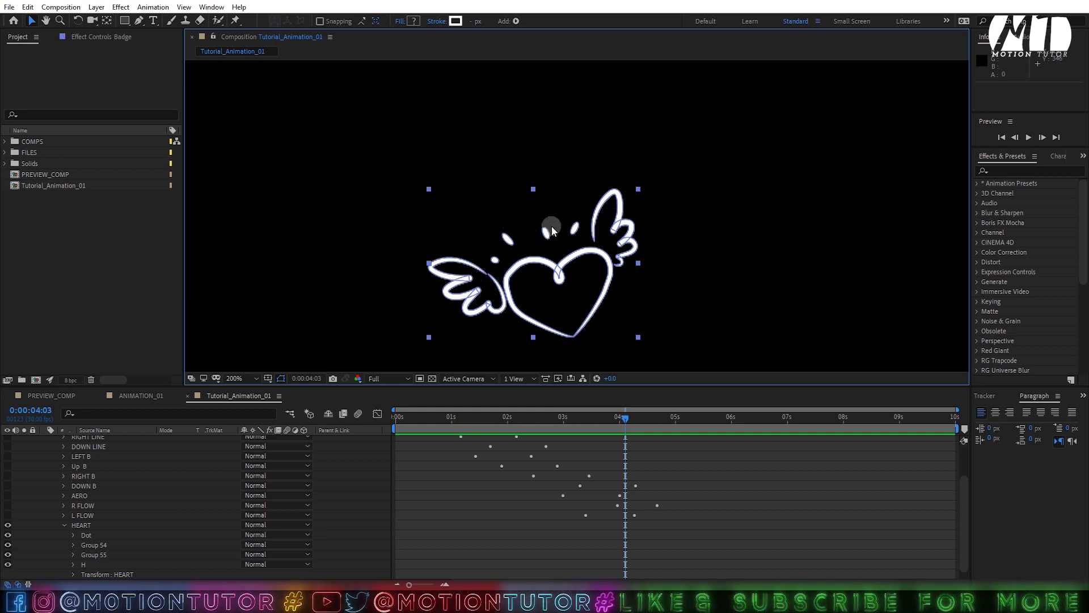
{"action": "left_click", "coordinate": [91, 545]}
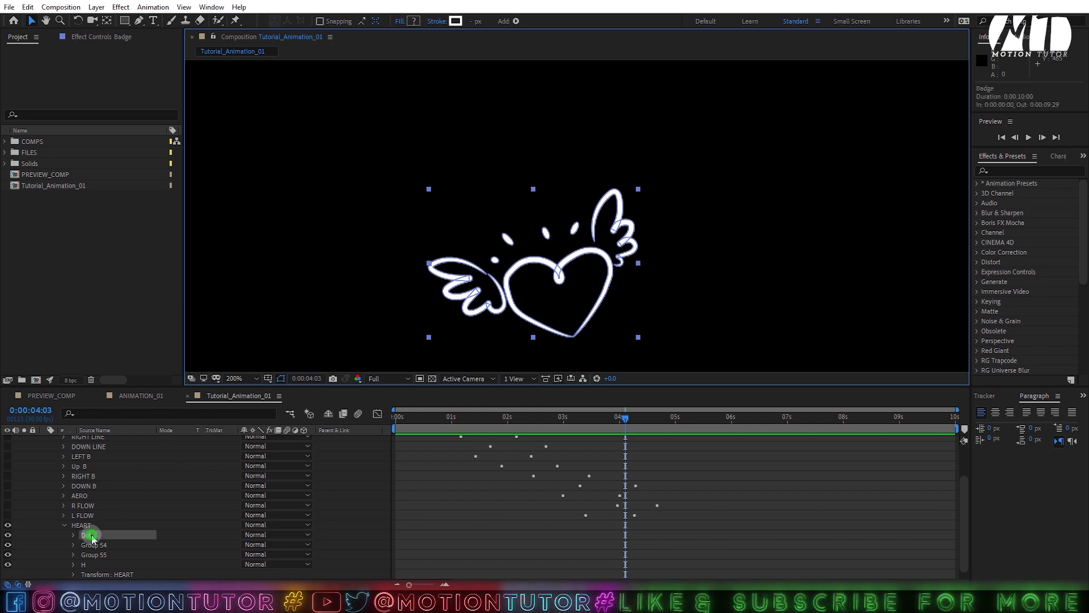
{"action": "left_click", "coordinate": [94, 553]}
{"action": "left_click", "coordinate": [92, 536]}
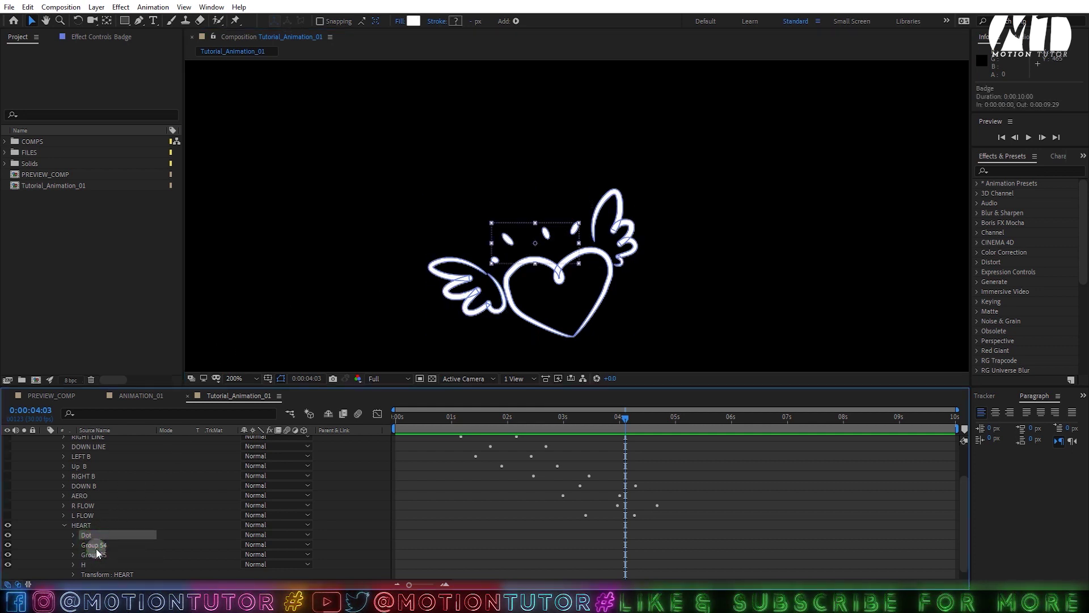
{"action": "left_click", "coordinate": [94, 545]}
{"action": "left_click", "coordinate": [97, 554]}
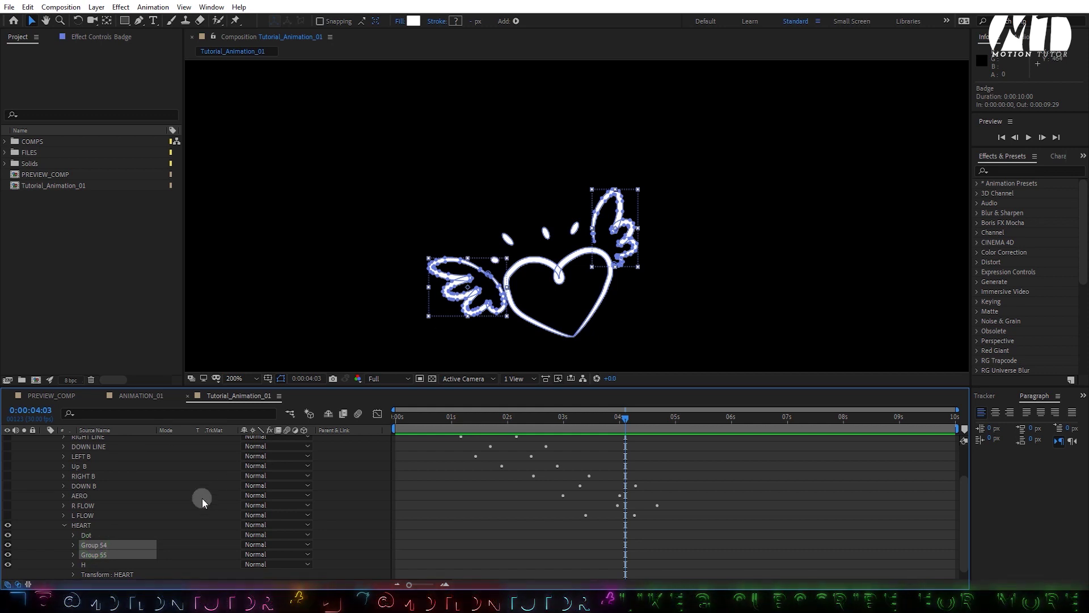
{"action": "left_click", "coordinate": [81, 572]}
{"action": "left_click", "coordinate": [83, 564]}
{"action": "left_click", "coordinate": [86, 535]}
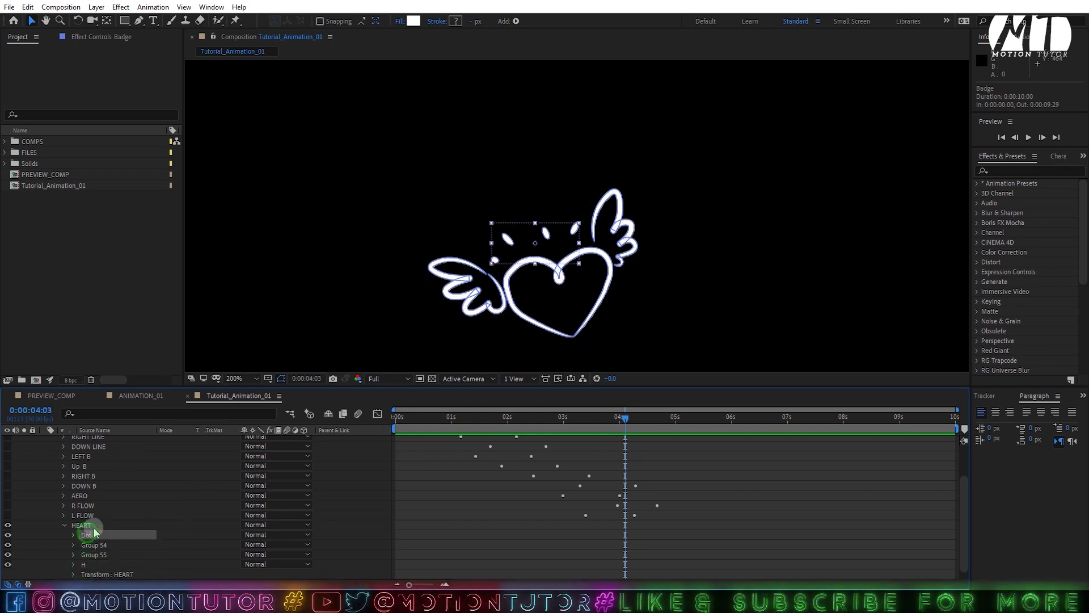
Step: Save the project and hide HEART's Dot, Group 54 and Group 55 subgroups, leaving only the H heart outline shown
{"action": "key", "text": "ctrl+s"}
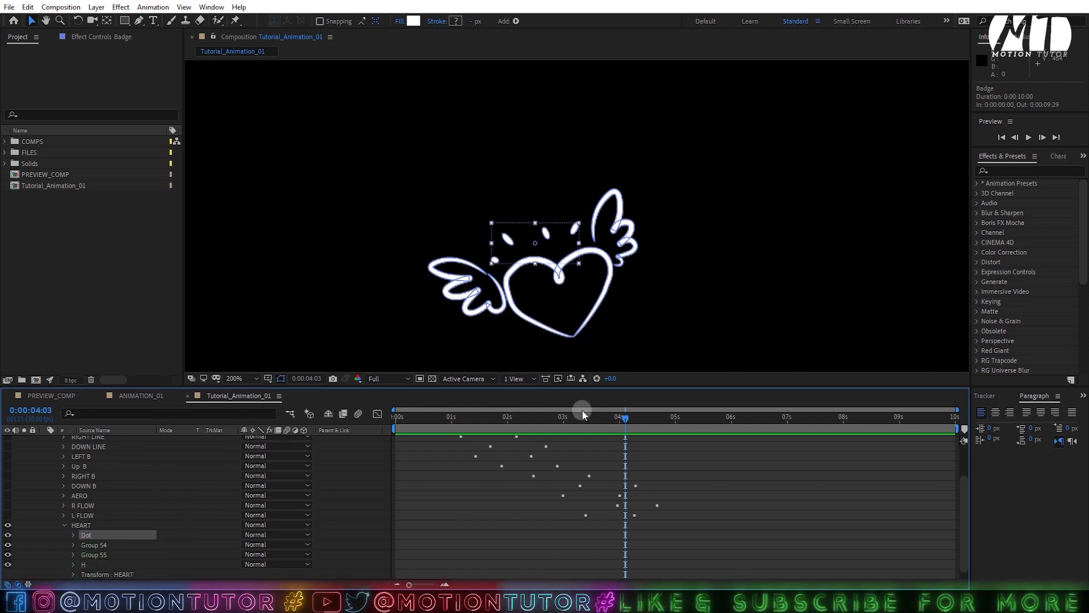
{"action": "left_click_drag", "start_coordinate": [612, 423], "coordinate": [612, 422]}
{"action": "left_click_drag", "start_coordinate": [613, 422], "coordinate": [629, 421]}
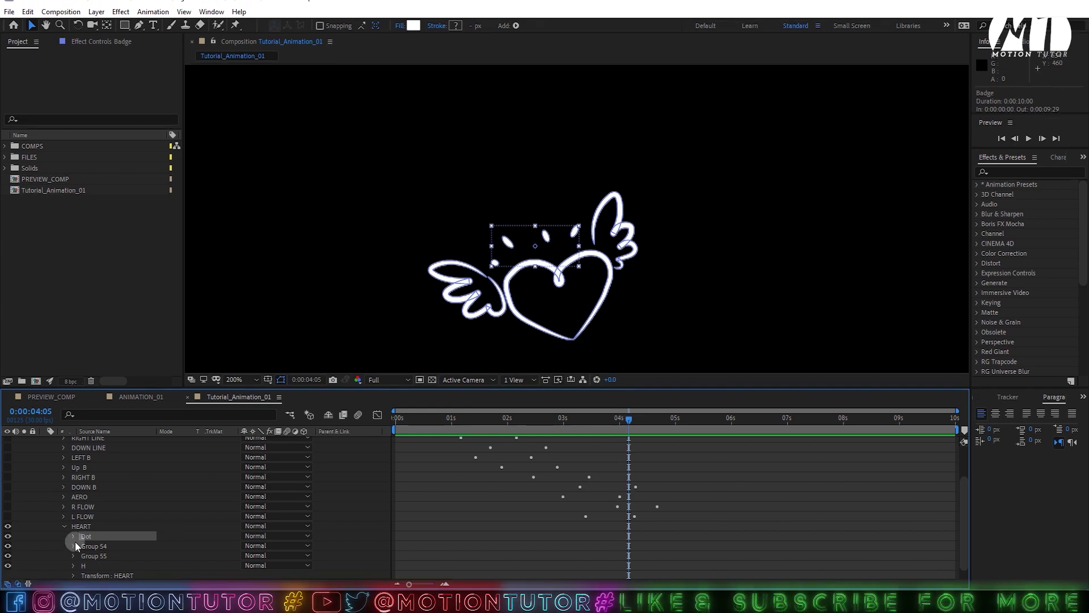
{"action": "scroll", "coordinate": [75, 542], "scroll_direction": "down", "scroll_amount": 1}
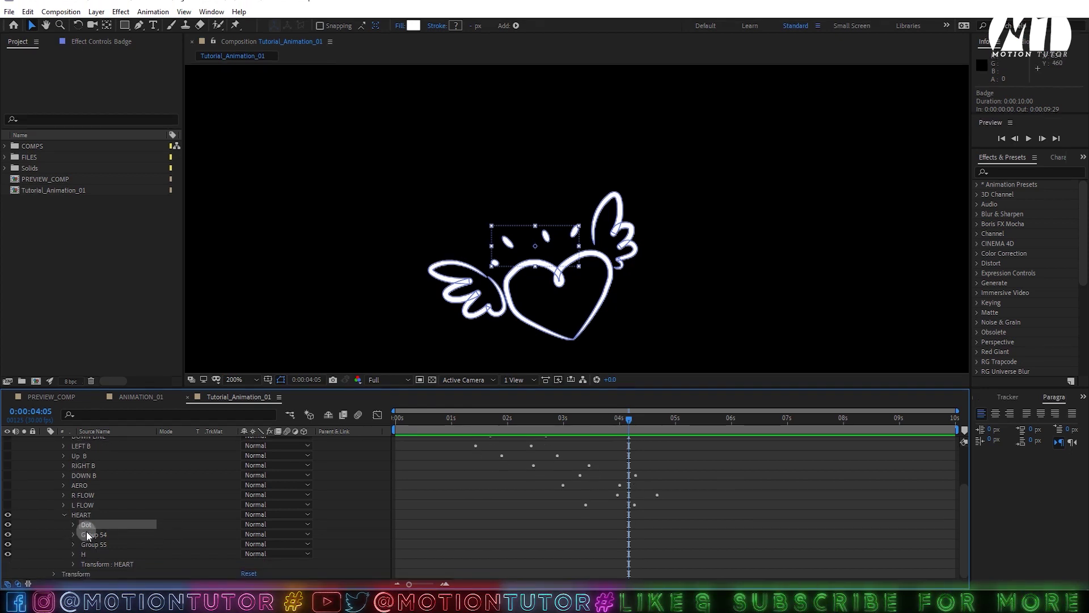
{"action": "left_click", "coordinate": [7, 525]}
{"action": "left_click", "coordinate": [8, 534]}
{"action": "left_click", "coordinate": [7, 544]}
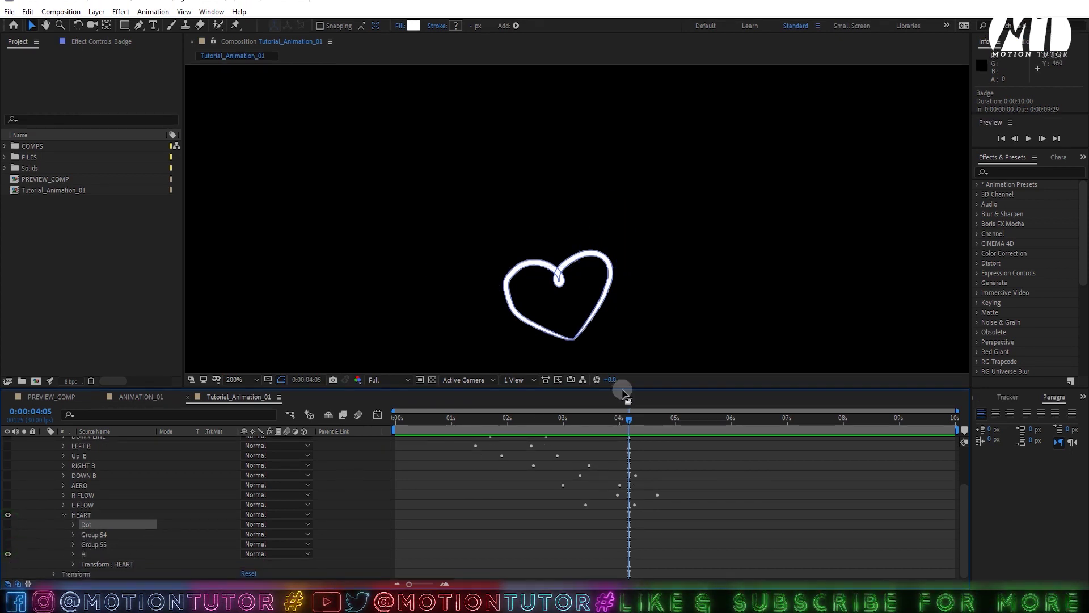
Step: At 0:00:04:00, expand HEART's H subgroup and turn off its Fill 1
{"action": "left_click", "coordinate": [48, 506]}
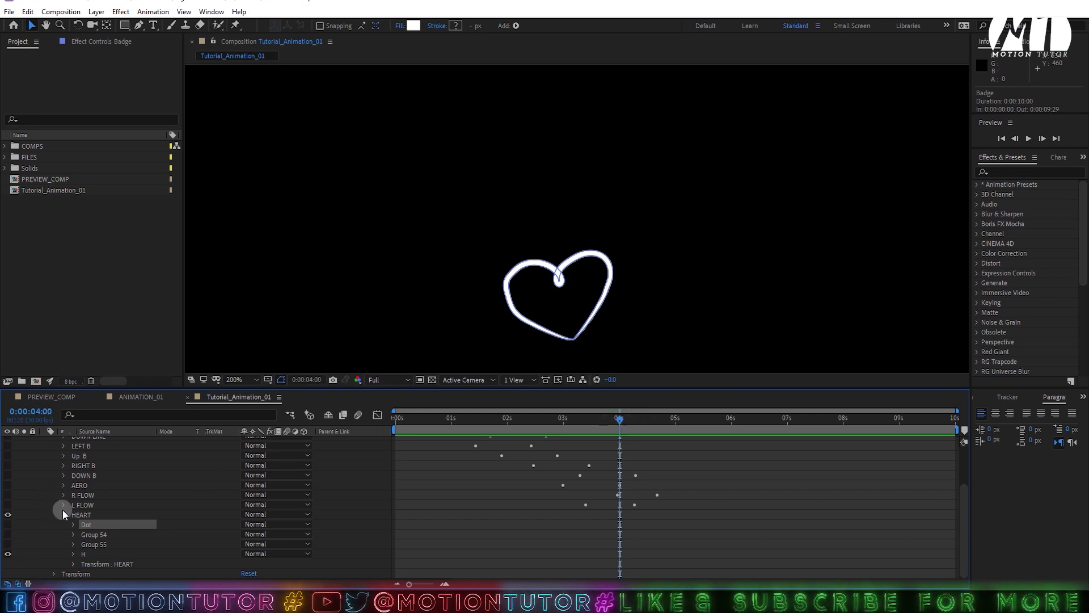
{"action": "left_click", "coordinate": [73, 554]}
{"action": "left_click", "coordinate": [96, 545]}
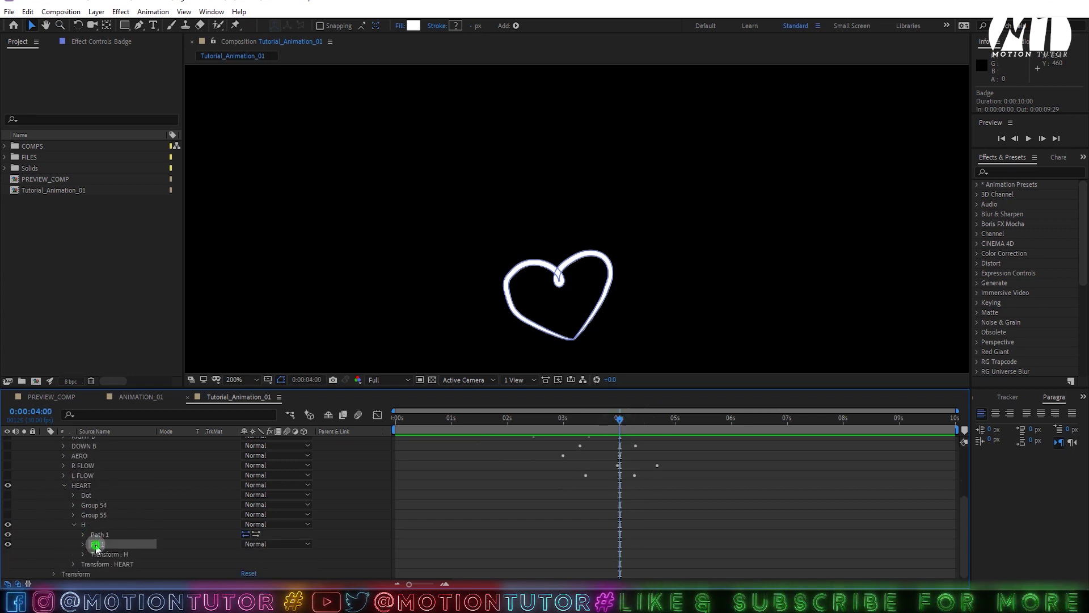
{"action": "left_click", "coordinate": [7, 545]}
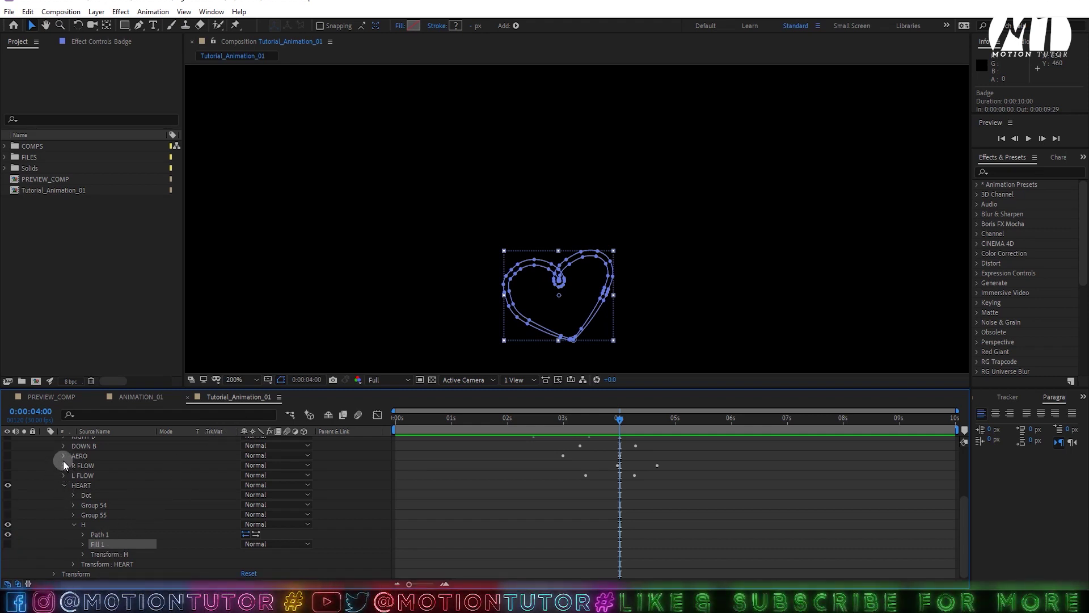
Step: Copy Trim Paths 1 and Stroke 1 from the LEFT LINE group, and collapse that group again
{"action": "scroll", "coordinate": [70, 458], "scroll_direction": "up", "scroll_amount": 3}
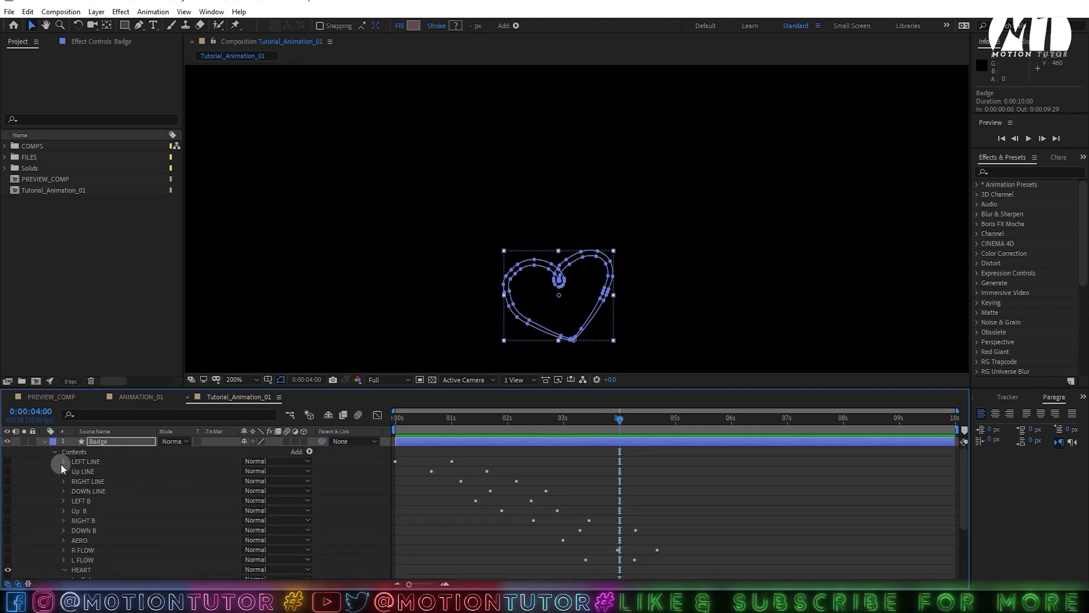
{"action": "left_click", "coordinate": [63, 461]}
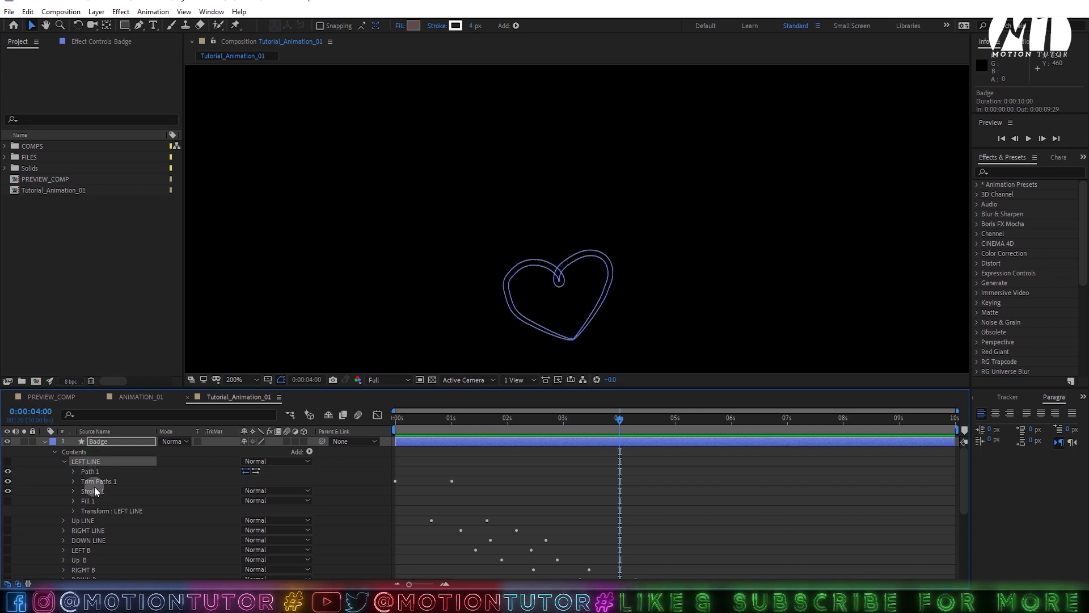
{"action": "left_click", "coordinate": [94, 488]}
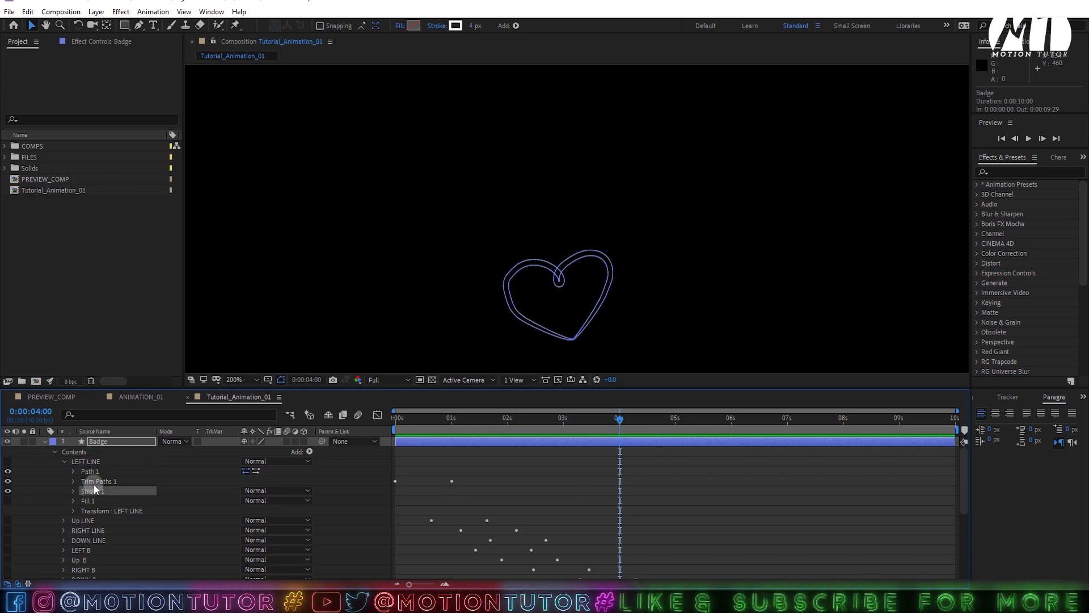
{"action": "left_click", "coordinate": [95, 482], "text": "shift"}
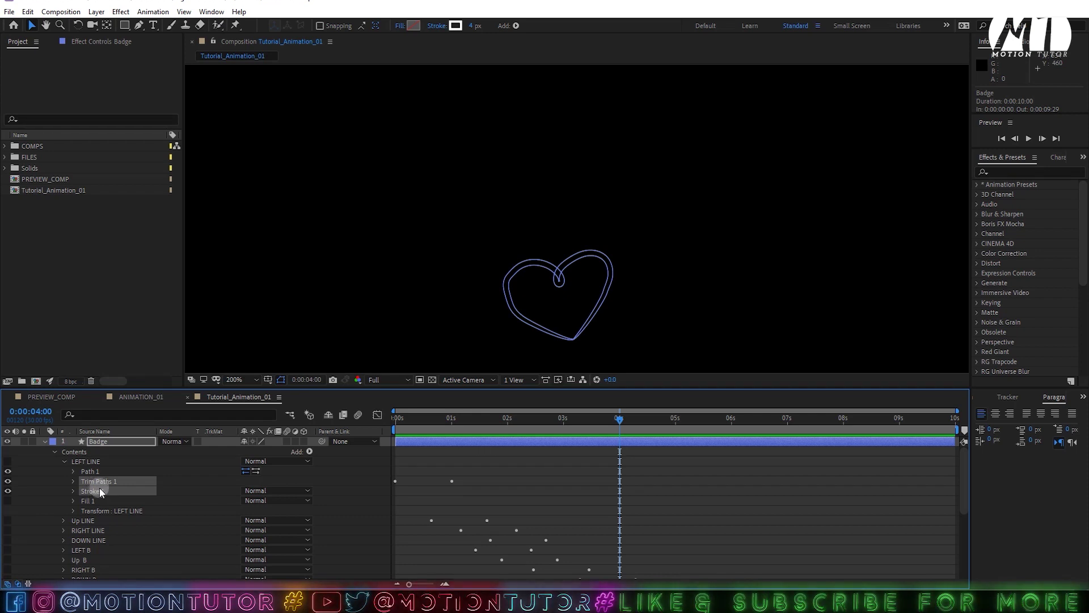
{"action": "scroll", "coordinate": [100, 488], "scroll_direction": "down", "scroll_amount": 5}
{"action": "scroll", "coordinate": [100, 488], "scroll_direction": "up", "scroll_amount": 5}
{"action": "left_click", "coordinate": [60, 445]}
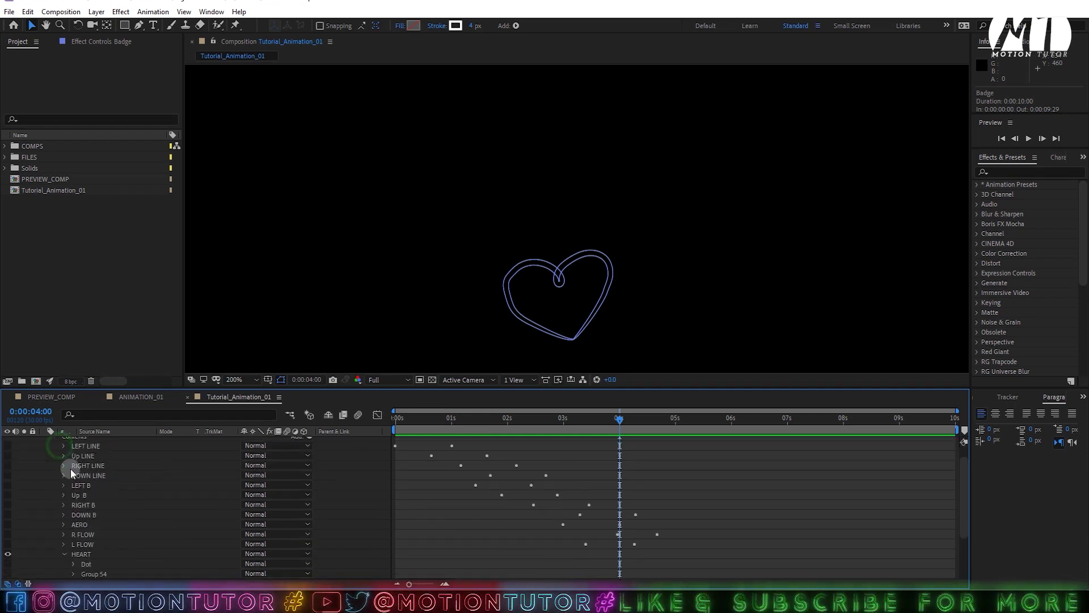
Step: Paste the copied Trim Paths and Stroke into HEART's H subgroup at 0:00:04:00
{"action": "scroll", "coordinate": [74, 499], "scroll_direction": "down", "scroll_amount": 5}
{"action": "left_click", "coordinate": [85, 524]}
{"action": "left_click", "coordinate": [80, 487]}
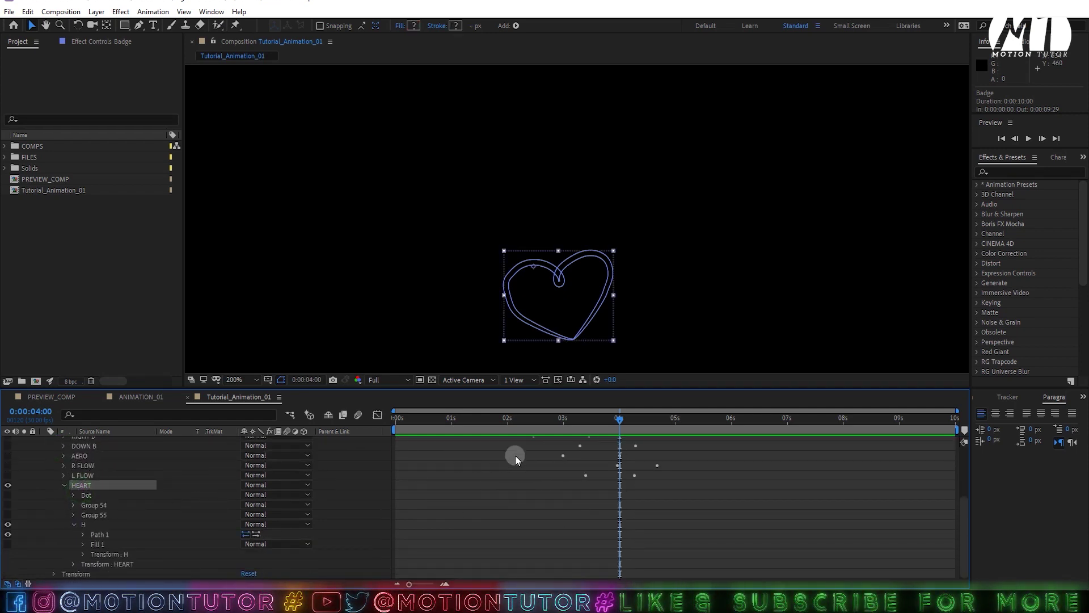
{"action": "left_click", "coordinate": [85, 524]}
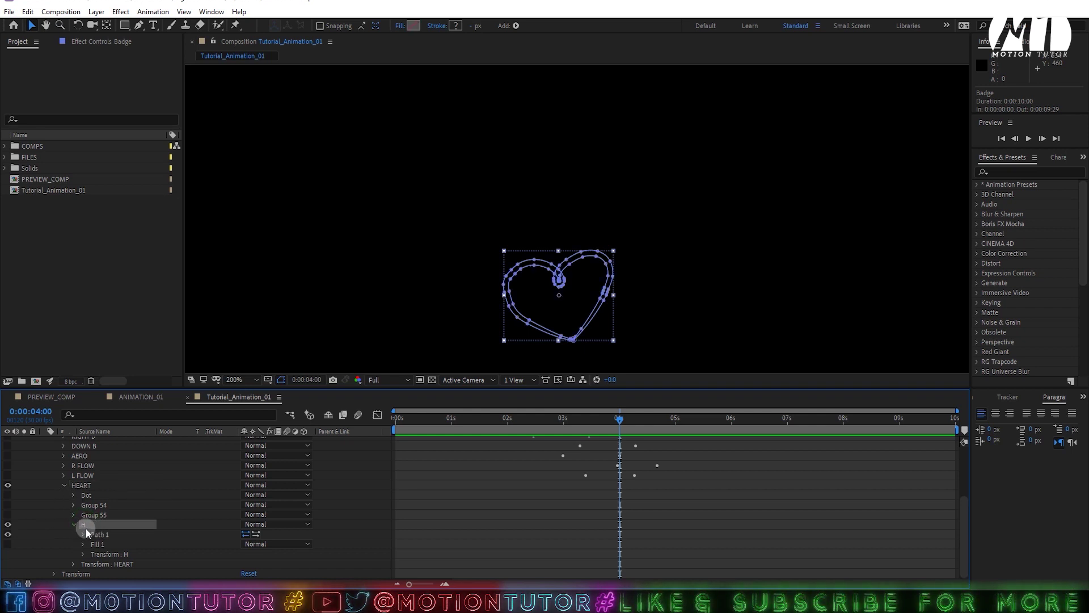
{"action": "key", "text": "ctrl+v"}
{"action": "scroll", "coordinate": [451, 536], "scroll_direction": "down", "scroll_amount": 1}
{"action": "left_click", "coordinate": [160, 559]}
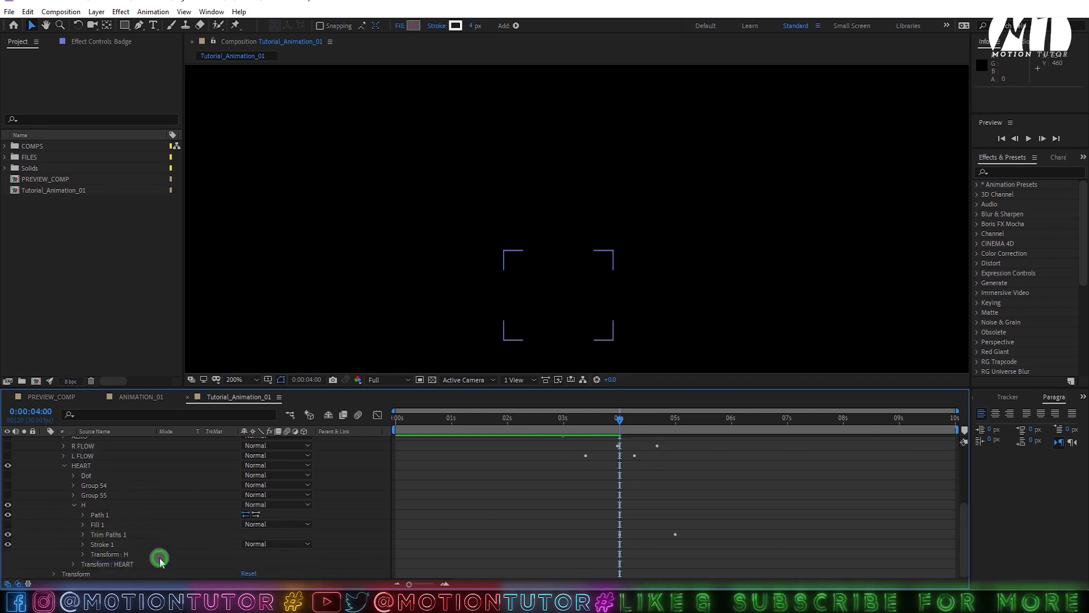
Step: At 0:00:05:00, expand H's Trim Paths 1 properties and hide the layer controls to inspect where the heart's stroke ends
{"action": "mouse_move", "coordinate": [625, 418]}
{"action": "left_mouse_down"}
{"action": "mouse_move", "coordinate": [689, 417]}
{"action": "mouse_move", "coordinate": [677, 420]}
{"action": "left_mouse_up"}
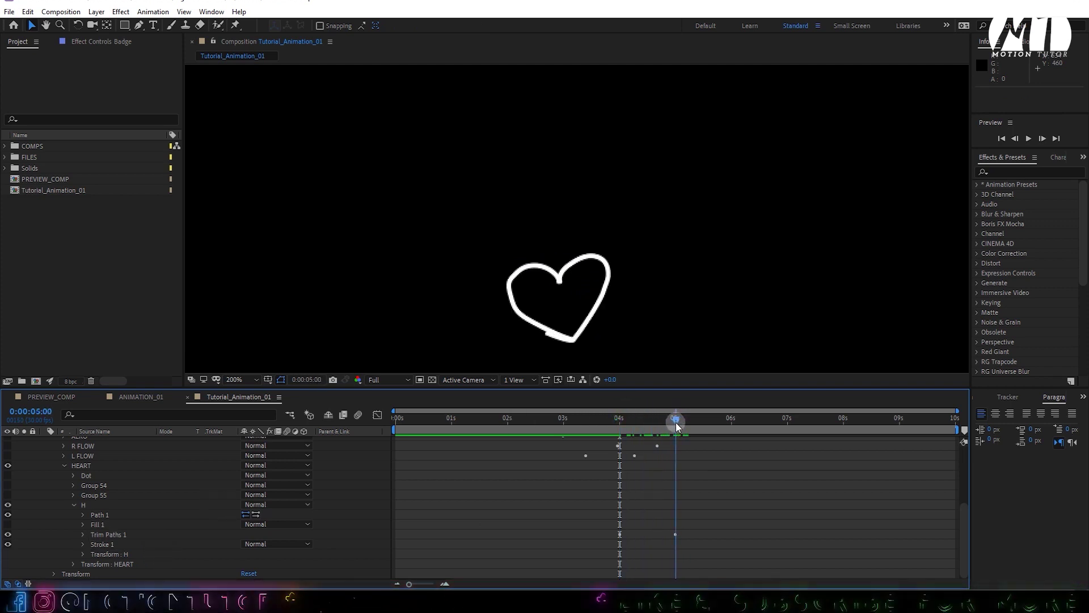
{"action": "left_click", "coordinate": [358, 475]}
{"action": "left_click", "coordinate": [84, 535]}
{"action": "left_click", "coordinate": [102, 524]}
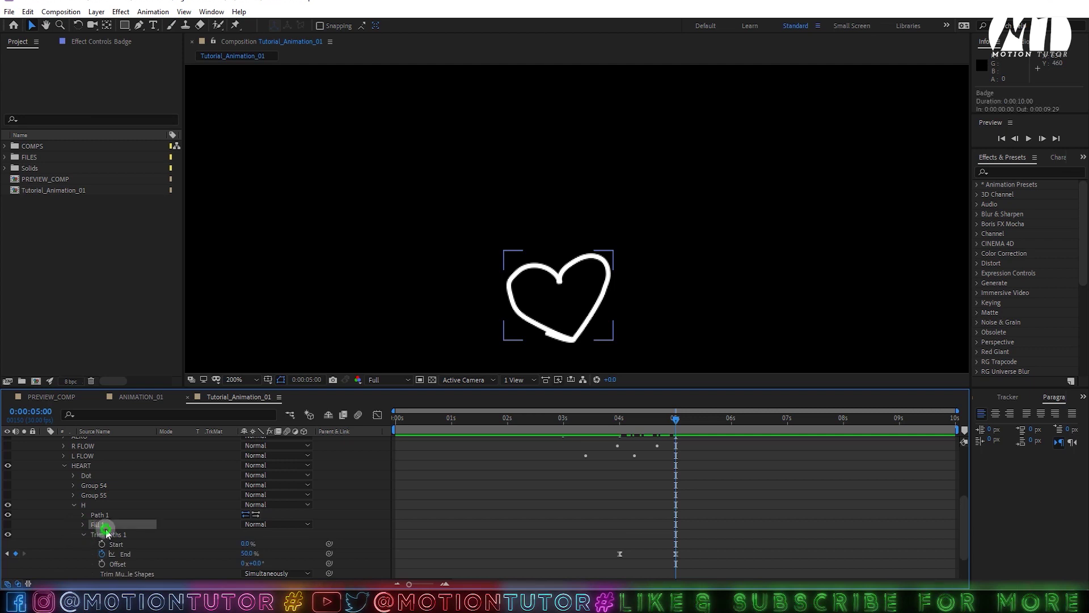
{"action": "left_click", "coordinate": [135, 536]}
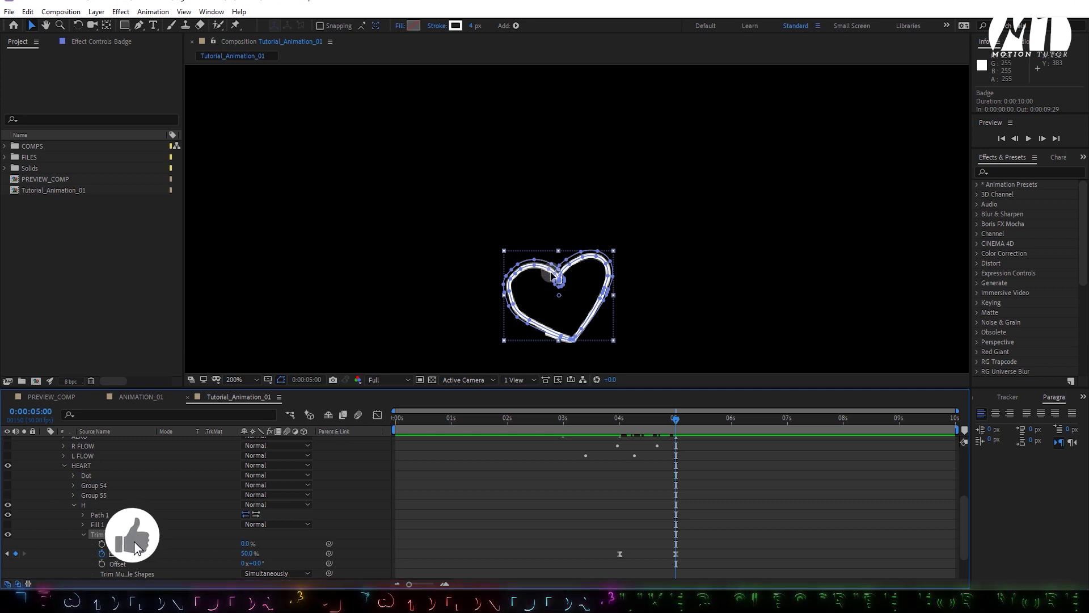
{"action": "key", "text": "ctrl+shift+h"}
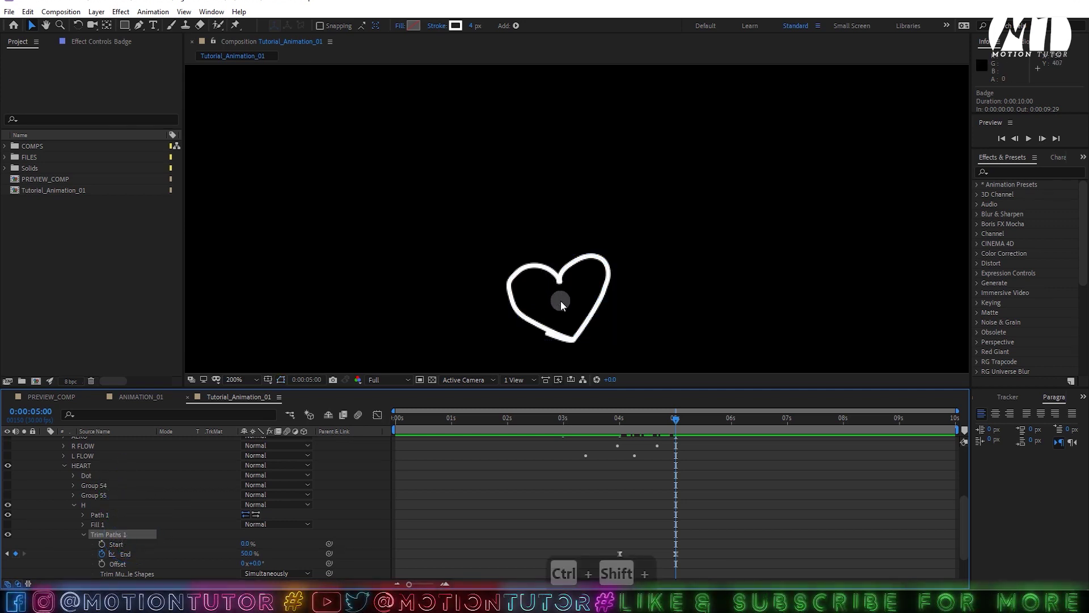
{"action": "scroll", "coordinate": [561, 302], "scroll_direction": "up", "scroll_amount": 1}
{"action": "left_click_drag", "start_coordinate": [564, 325], "coordinate": [557, 238]}
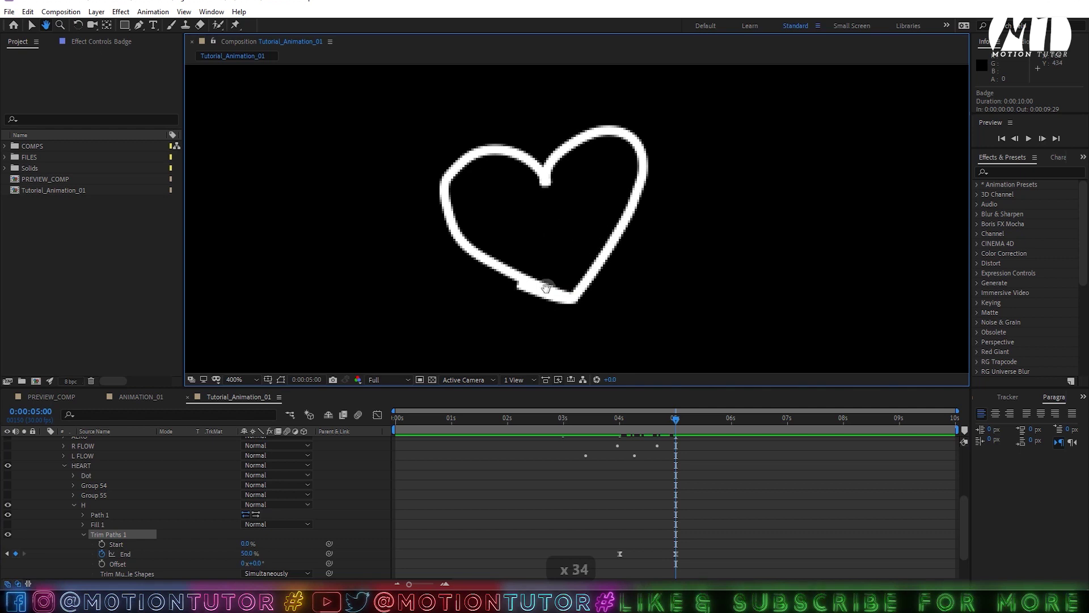
Step: Lower H's Trim Paths End keyframe at 0:00:05:00 to 46% so the stroke stops at the heart's lower tip
{"action": "left_click", "coordinate": [247, 553]}
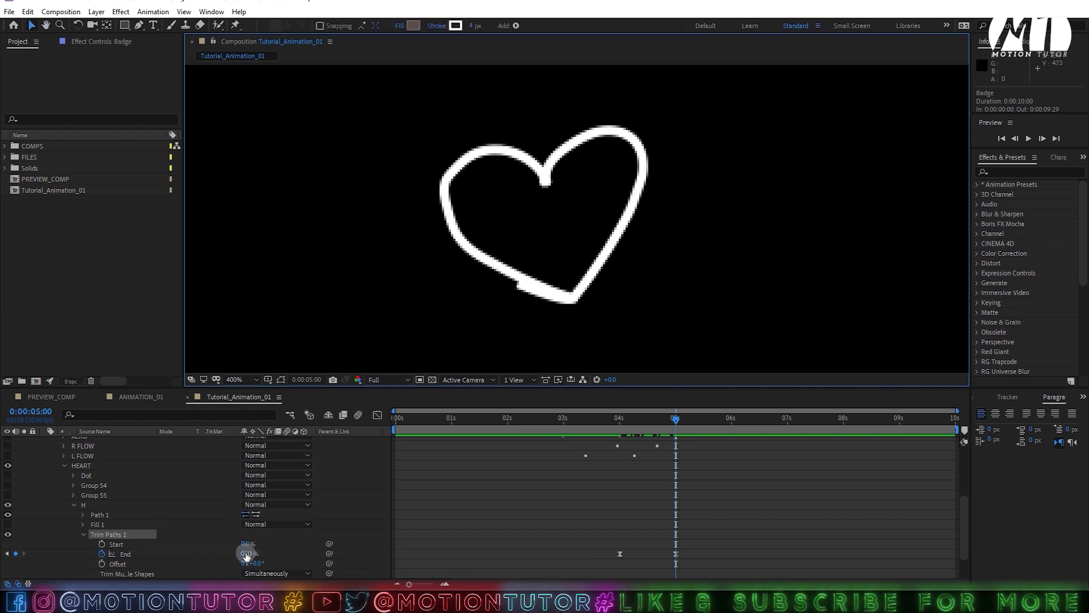
{"action": "type", "text": "50"}
{"action": "key", "text": "Return"}
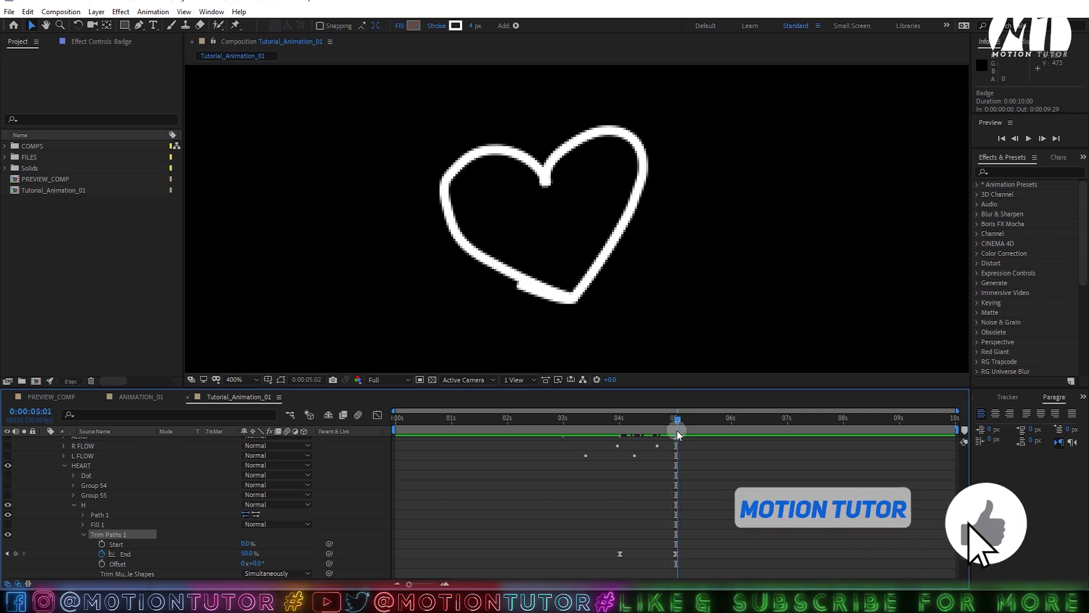
{"action": "left_click", "coordinate": [250, 554]}
{"action": "key", "text": "Down"}
{"action": "key", "text": "Down"}
{"action": "key", "text": "Down"}
{"action": "key", "text": "Down"}
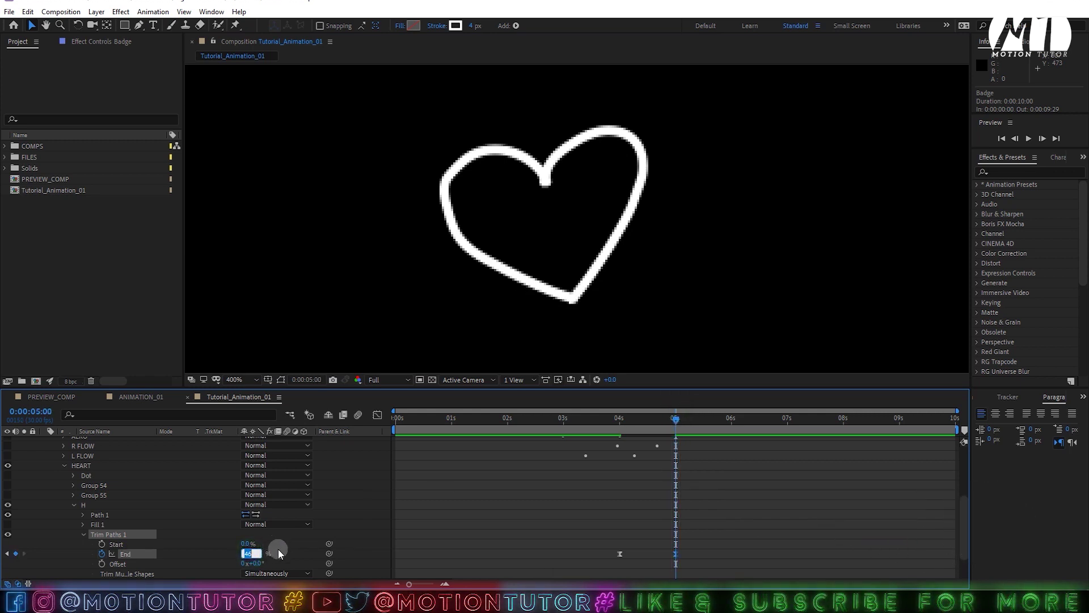
{"action": "left_click", "coordinate": [324, 526]}
Step: Preview the heart outline drawing on from about 0:00:04:02, and collapse the H subgroup's properties
{"action": "left_click_drag", "start_coordinate": [665, 419], "coordinate": [624, 424]}
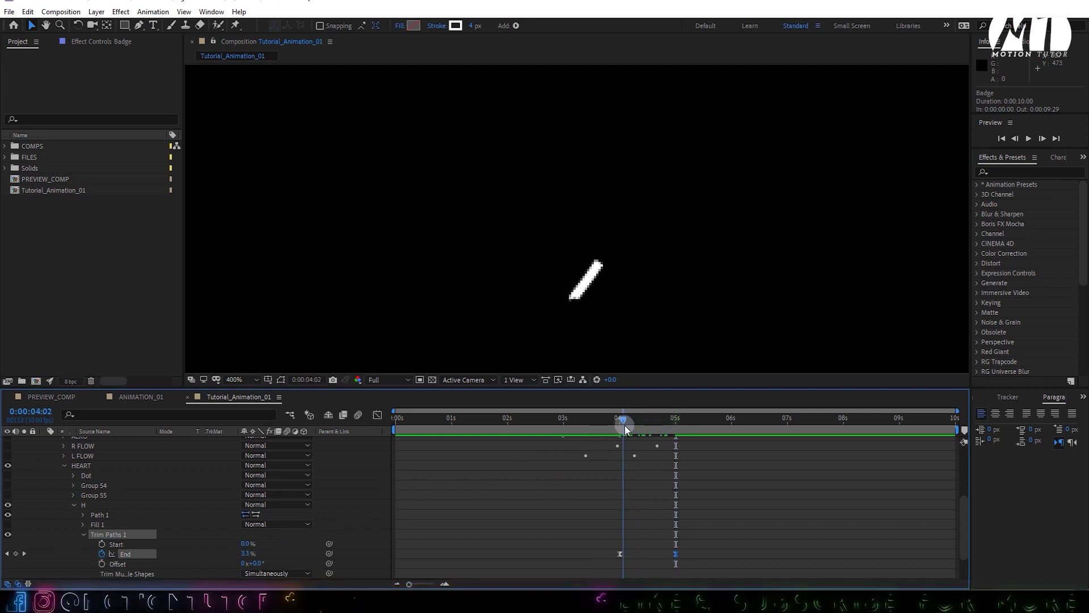
{"action": "key", "text": "space"}
{"action": "left_click", "coordinate": [635, 424]}
{"action": "key", "text": "space"}
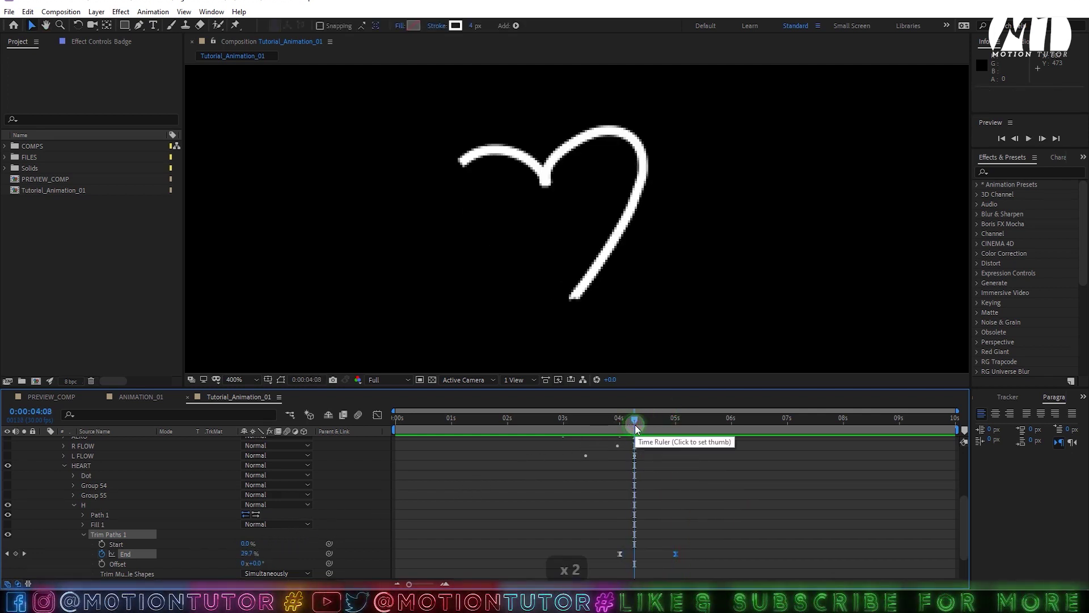
{"action": "mouse_move", "coordinate": [645, 428]}
{"action": "left_mouse_down"}
{"action": "mouse_move", "coordinate": [618, 437]}
{"action": "mouse_move", "coordinate": [664, 432]}
{"action": "mouse_move", "coordinate": [625, 435]}
{"action": "mouse_move", "coordinate": [643, 425]}
{"action": "mouse_move", "coordinate": [671, 434]}
{"action": "mouse_move", "coordinate": [651, 440]}
{"action": "left_mouse_up"}
{"action": "left_click", "coordinate": [65, 546]}
{"action": "left_click", "coordinate": [82, 534]}
{"action": "left_click", "coordinate": [73, 504]}
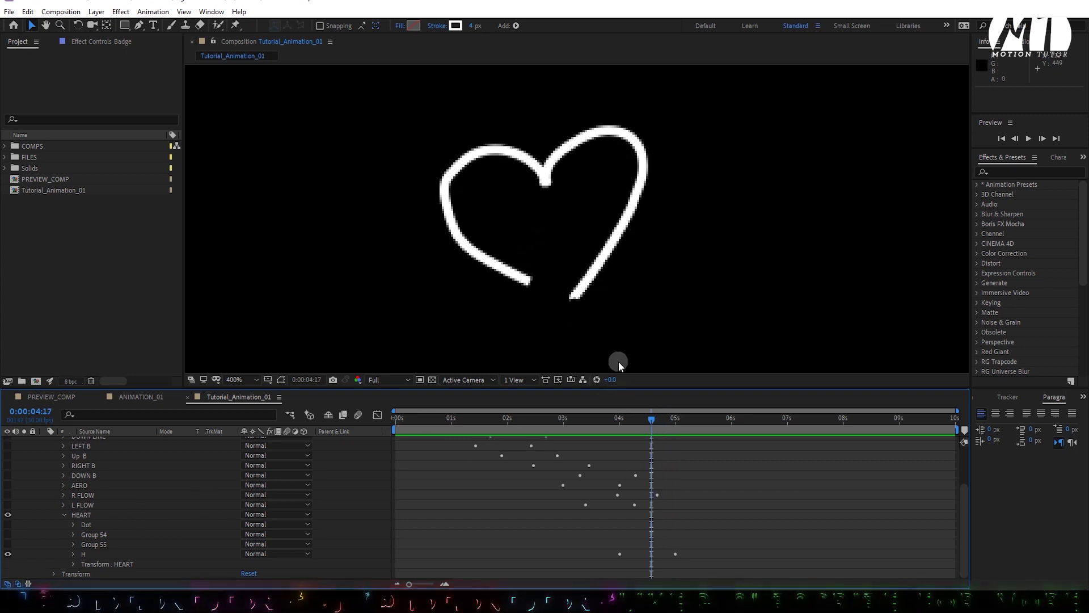
Step: At 0:00:04:18, show the wing subgroups Group 54 and Group 55 inside HEART
{"action": "left_click_drag", "start_coordinate": [651, 425], "coordinate": [653, 426]}
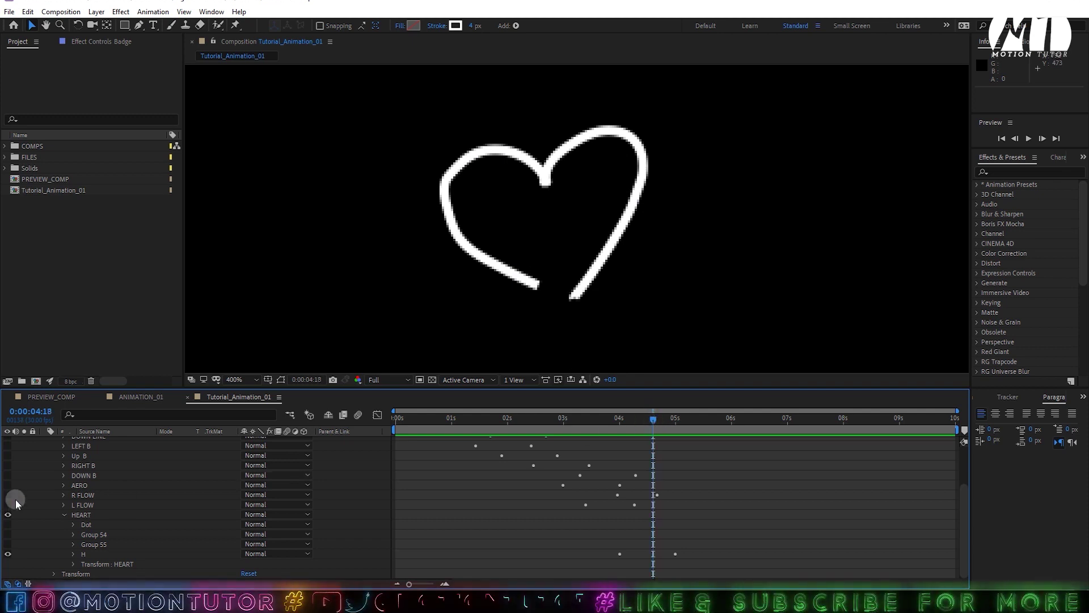
{"action": "left_click", "coordinate": [65, 514]}
{"action": "left_click", "coordinate": [85, 546]}
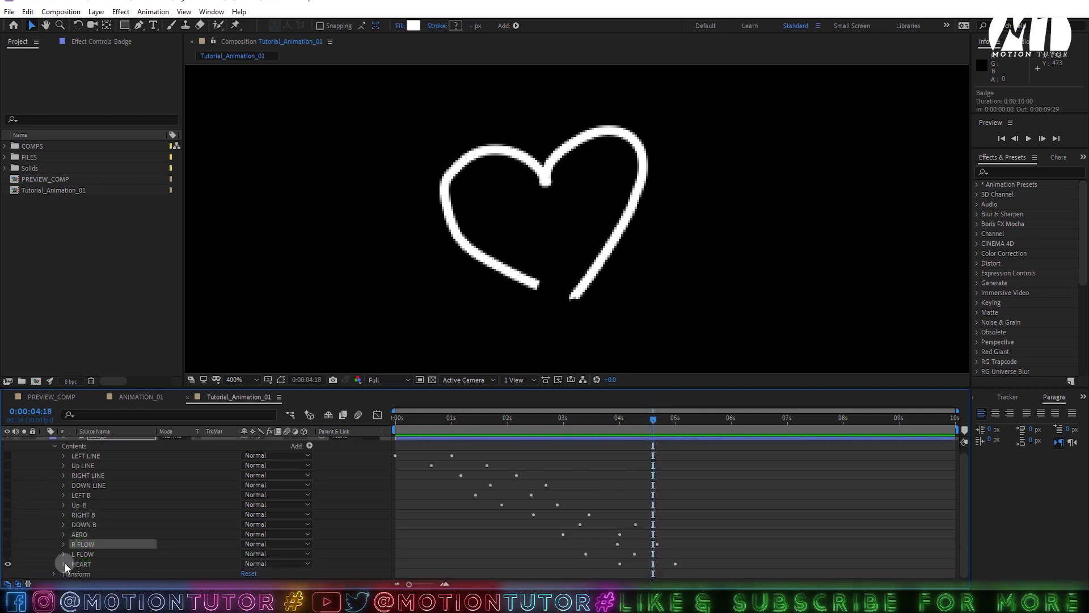
{"action": "left_click", "coordinate": [65, 563]}
{"action": "left_click", "coordinate": [91, 534]}
{"action": "left_click", "coordinate": [8, 534]}
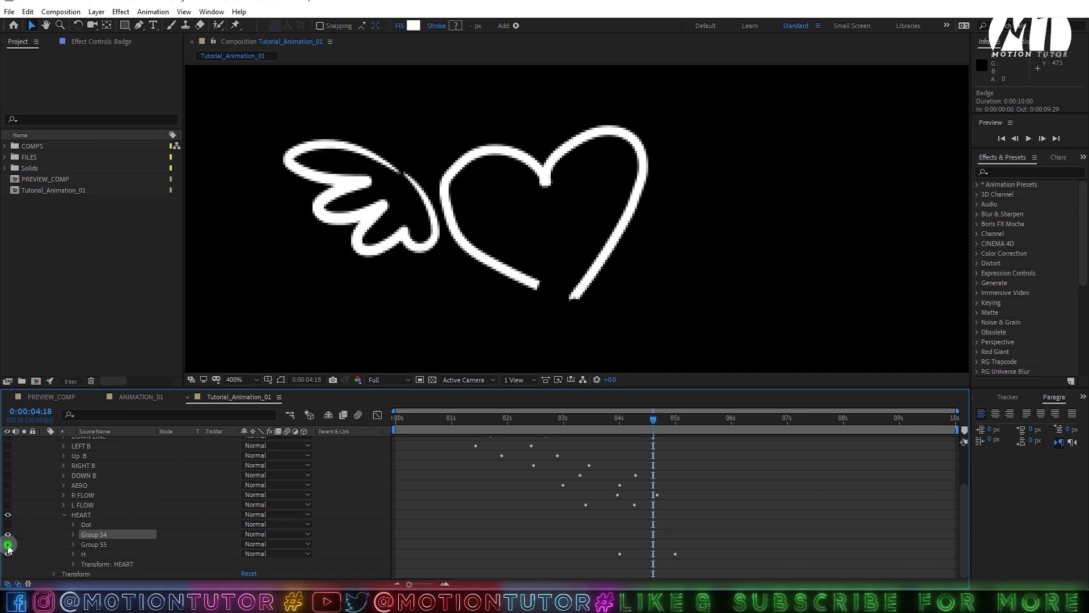
{"action": "left_click", "coordinate": [8, 545]}
Step: Select HEART's Group 55, turn the layer controls back on and expand its Transform properties
{"action": "left_click", "coordinate": [73, 545]}
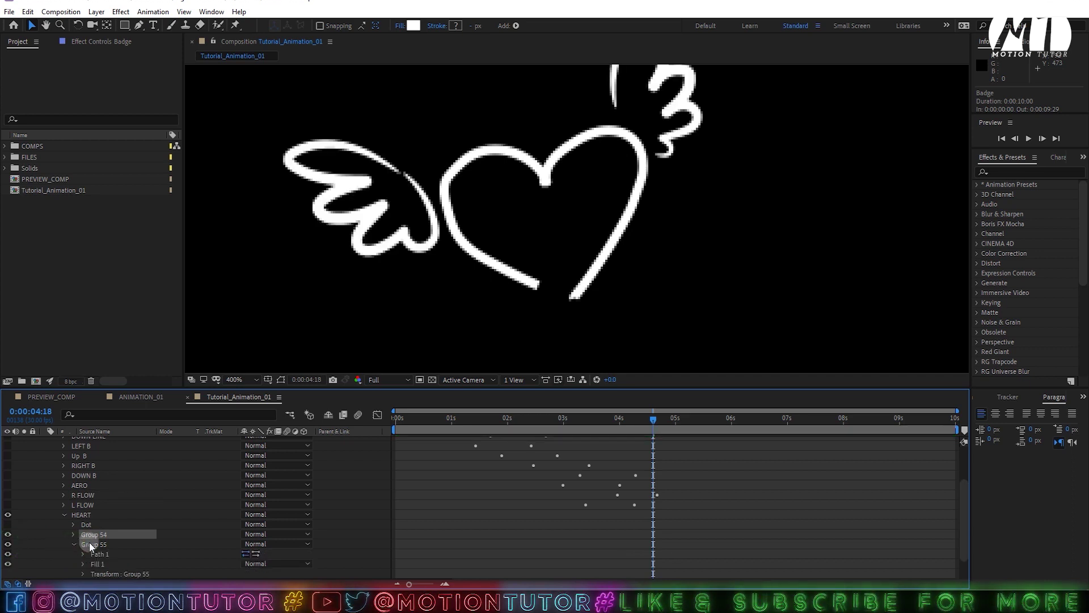
{"action": "left_click", "coordinate": [90, 544]}
{"action": "scroll", "coordinate": [90, 542], "scroll_direction": "down", "scroll_amount": 2}
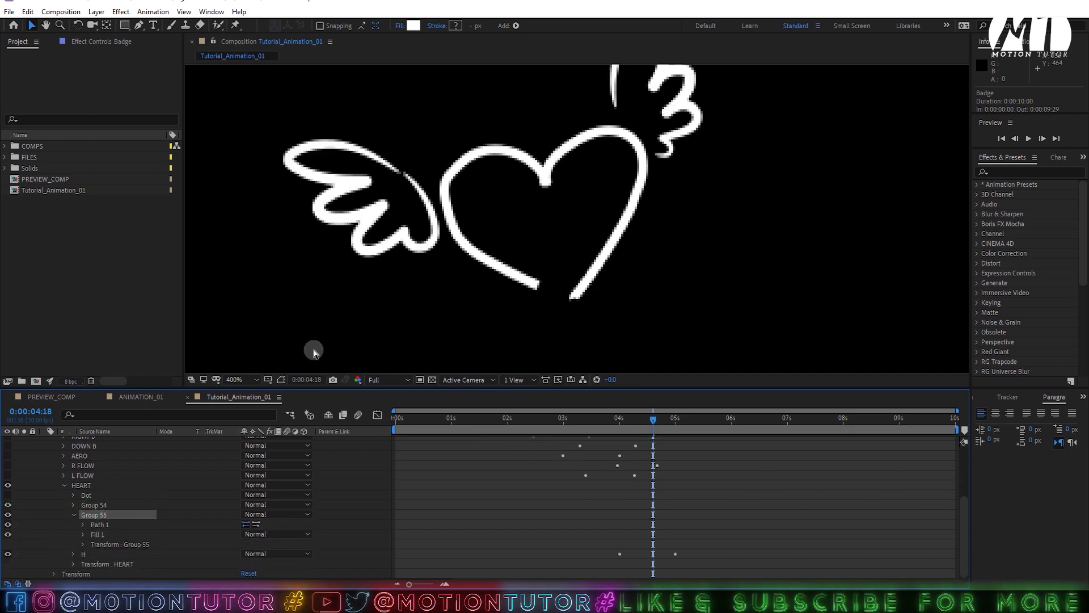
{"action": "left_click", "coordinate": [281, 380]}
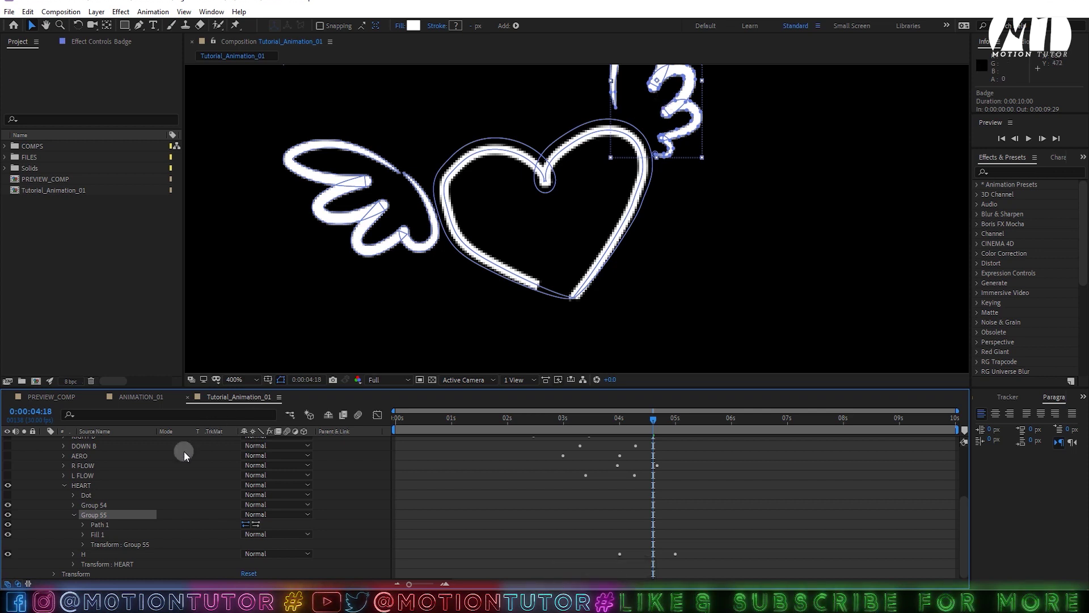
{"action": "left_click", "coordinate": [81, 543]}
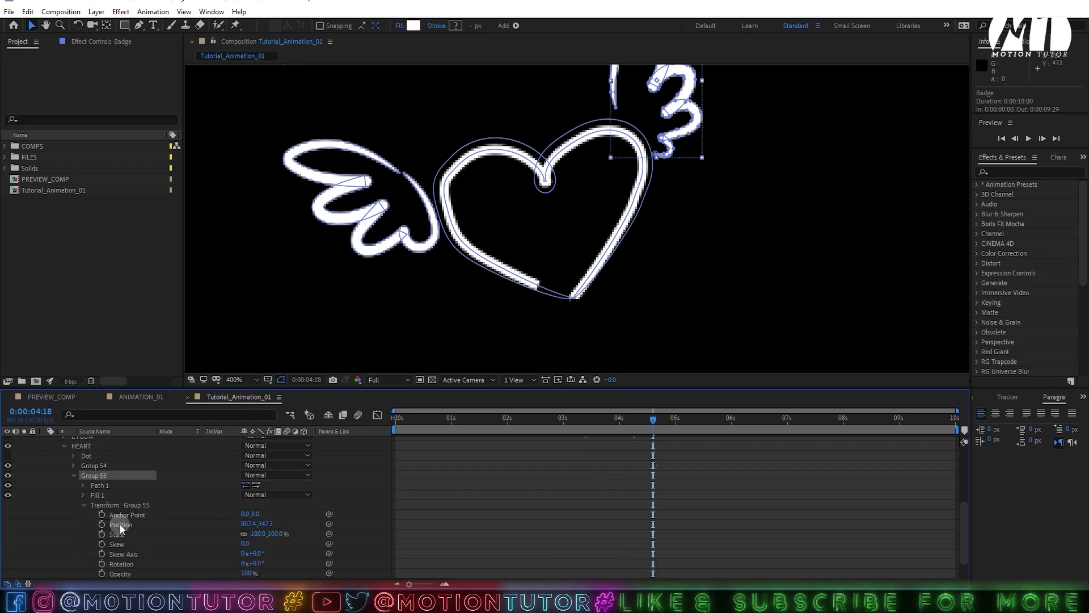
Step: Enable Position and Scale keyframes on Group 55 and move both keyframes to 0:00:05:12
{"action": "scroll", "coordinate": [120, 524], "scroll_direction": "down", "scroll_amount": 3}
{"action": "left_click", "coordinate": [102, 494]}
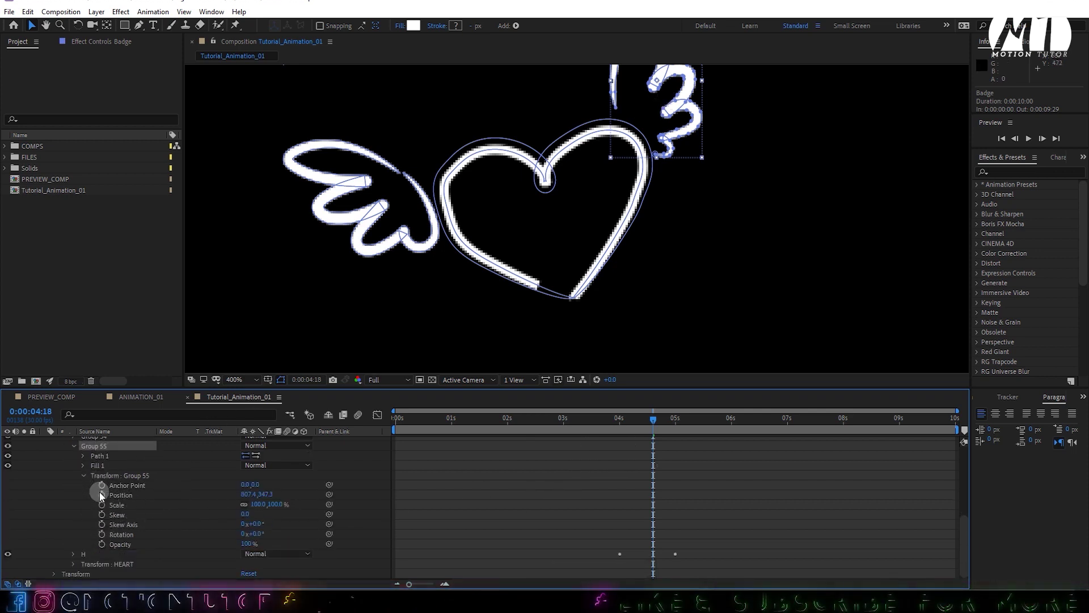
{"action": "left_click", "coordinate": [102, 504]}
{"action": "mouse_move", "coordinate": [678, 489]}
{"action": "left_mouse_down"}
{"action": "mouse_move", "coordinate": [626, 515]}
{"action": "mouse_move", "coordinate": [697, 495]}
{"action": "left_mouse_up"}
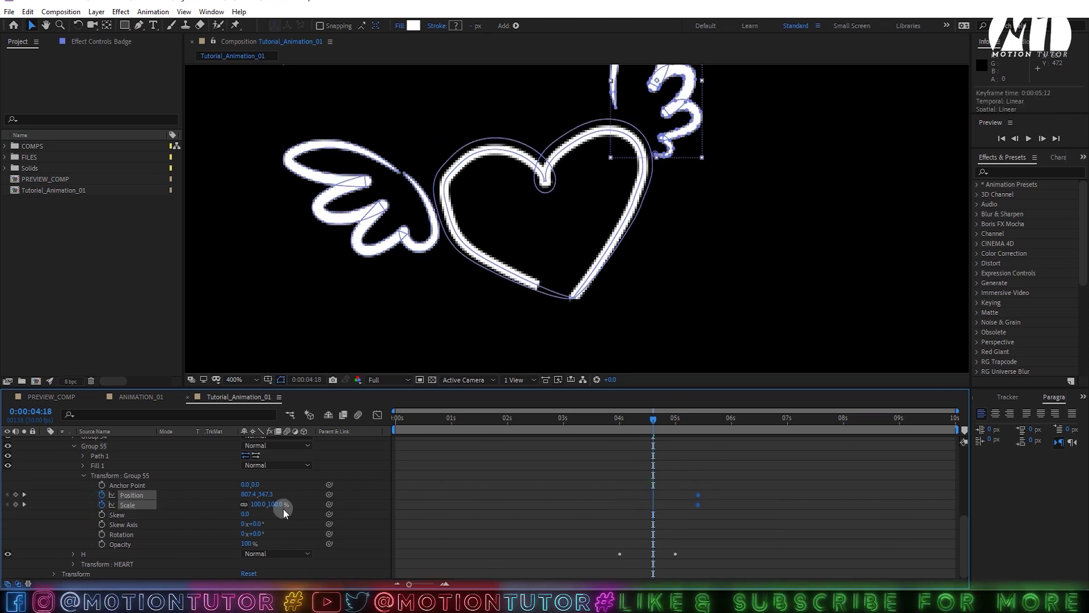
Step: At 0:00:04:18, set Group 55's Scale to 0% and its Position to 793.4, 370.3 on the heart's upper right edge
{"action": "left_click", "coordinate": [256, 504]}
{"action": "type", "text": "0"}
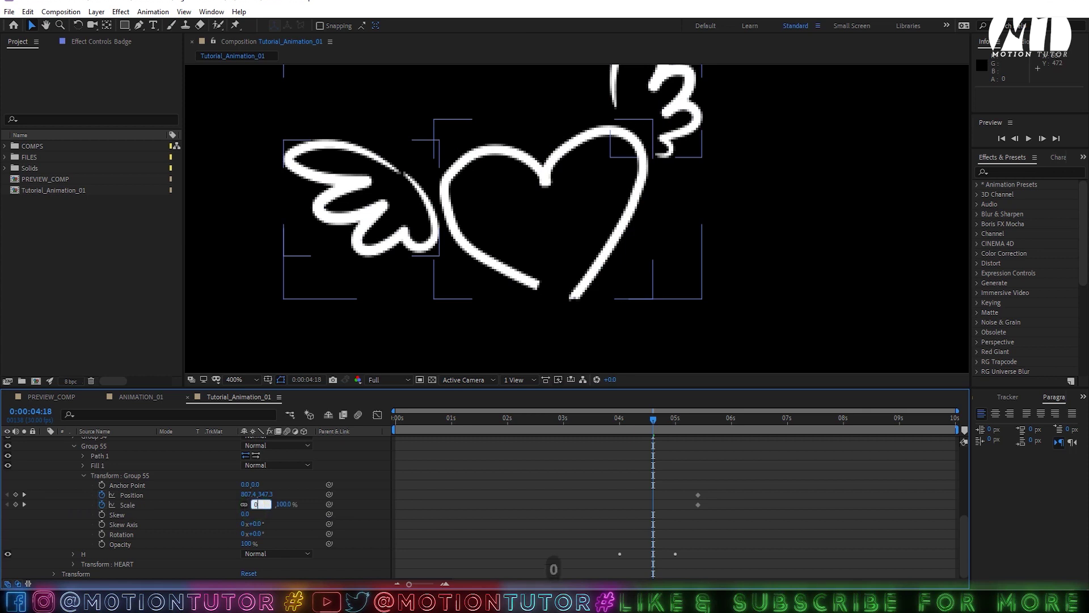
{"action": "key", "text": "Return"}
{"action": "mouse_move", "coordinate": [252, 494]}
{"action": "left_mouse_down"}
{"action": "mouse_move", "coordinate": [236, 503]}
{"action": "mouse_move", "coordinate": [261, 503]}
{"action": "left_mouse_up"}
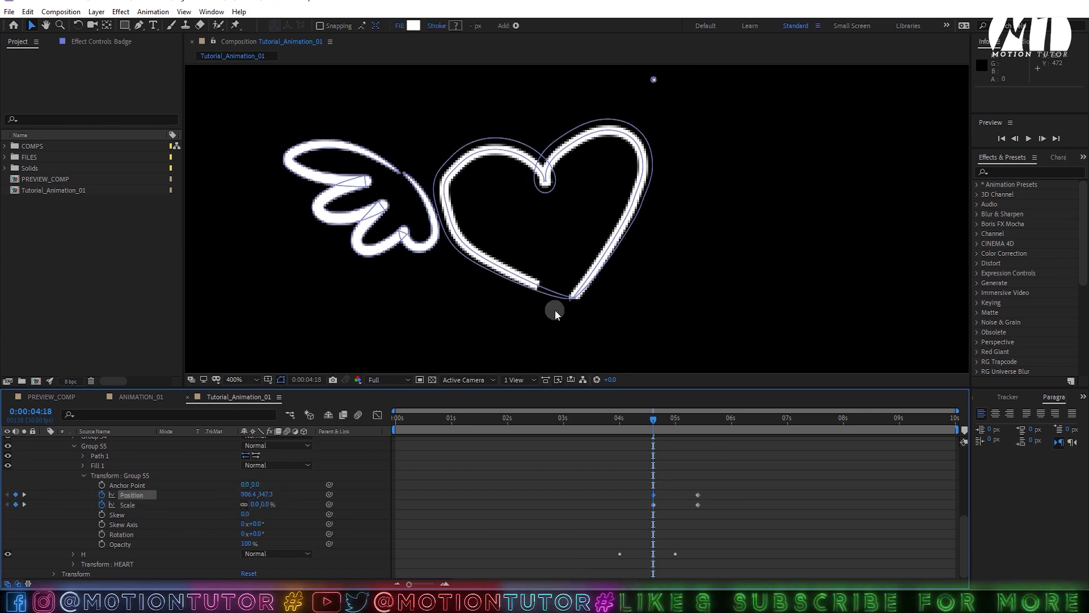
{"action": "left_click_drag", "start_coordinate": [662, 100], "coordinate": [647, 107]}
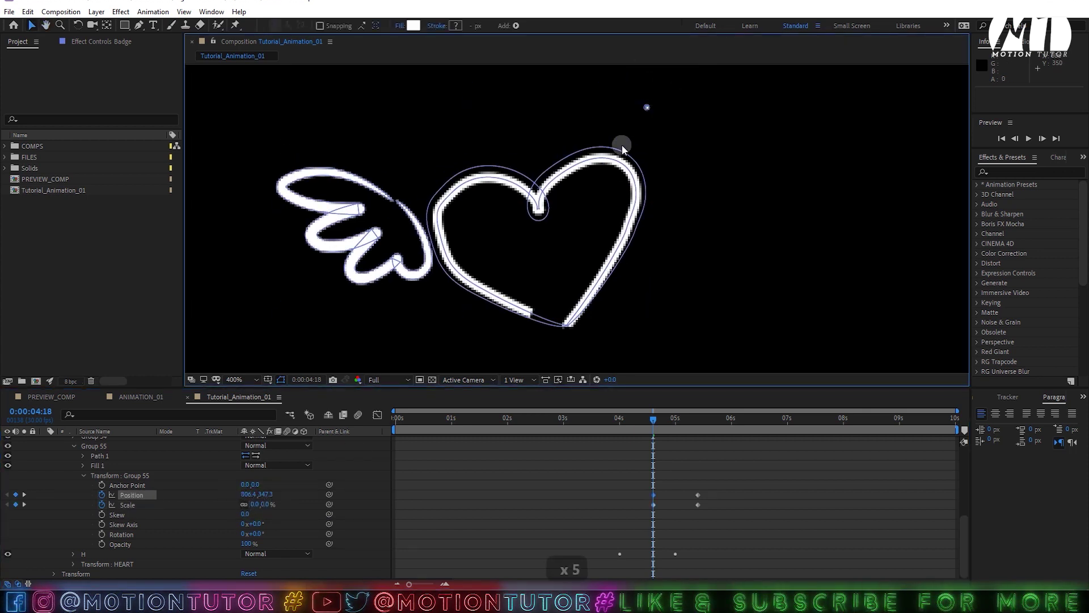
{"action": "left_click", "coordinate": [131, 495]}
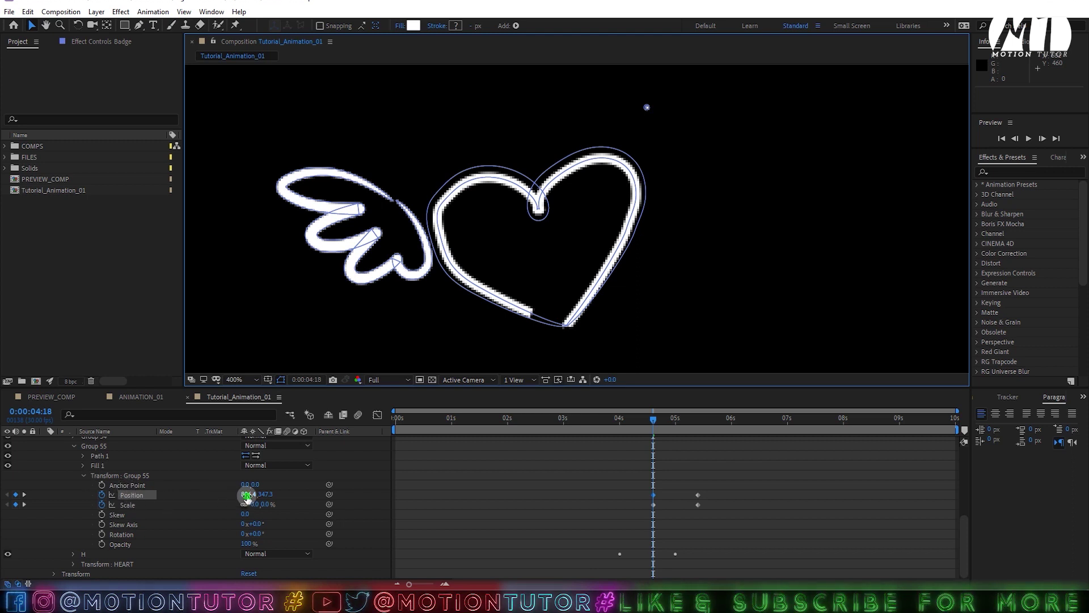
{"action": "mouse_move", "coordinate": [247, 496]}
{"action": "left_mouse_down"}
{"action": "mouse_move", "coordinate": [236, 502]}
{"action": "mouse_move", "coordinate": [275, 499]}
{"action": "mouse_move", "coordinate": [241, 505]}
{"action": "mouse_move", "coordinate": [258, 495]}
{"action": "left_mouse_up"}
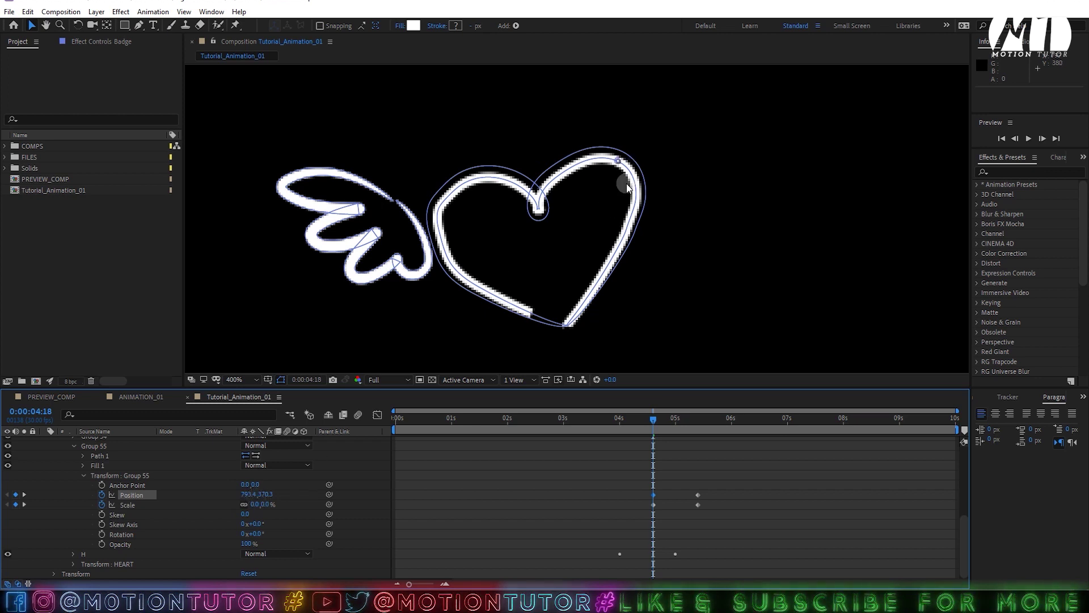
Step: Collapse Group 55's Transform properties, select Group 54 and expand its Transform properties
{"action": "left_click", "coordinate": [81, 475]}
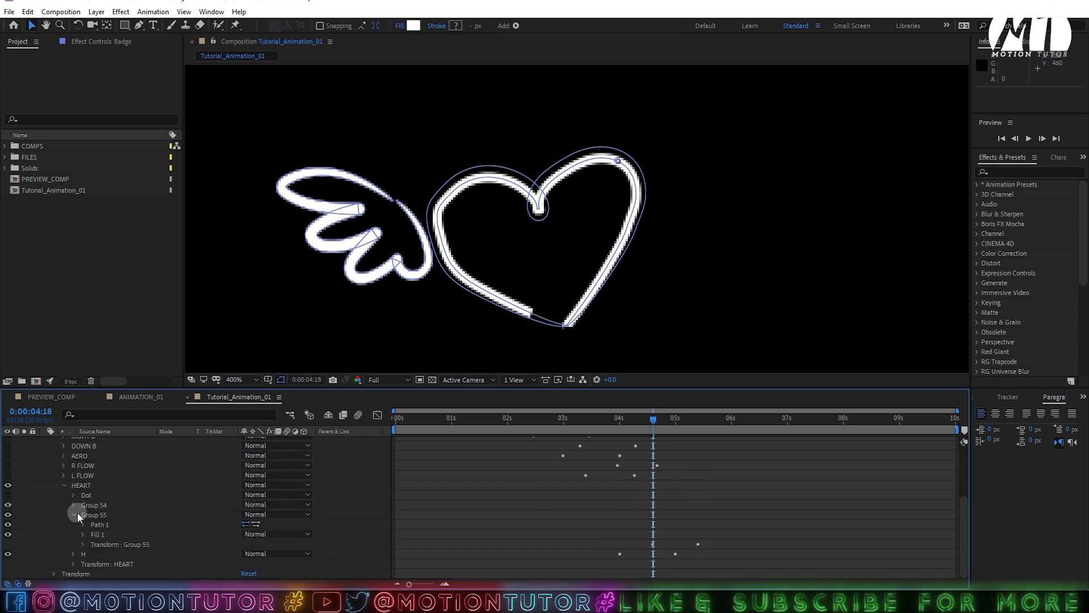
{"action": "left_click", "coordinate": [100, 543]}
{"action": "left_click", "coordinate": [82, 545]}
{"action": "scroll", "coordinate": [101, 544], "scroll_direction": "down", "scroll_amount": 2}
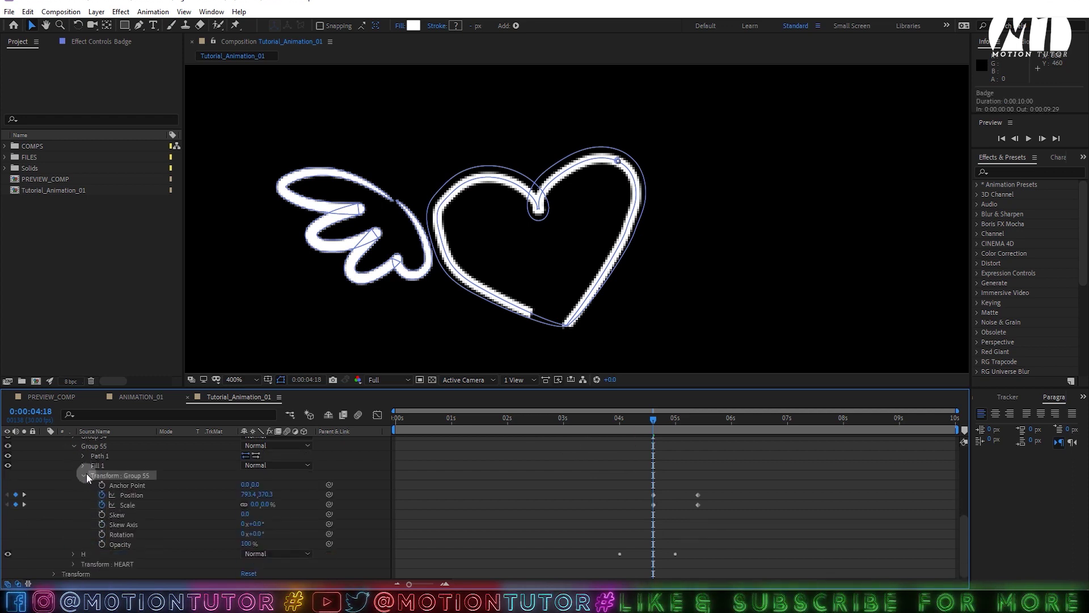
{"action": "left_click", "coordinate": [84, 475]}
{"action": "left_click", "coordinate": [90, 505]}
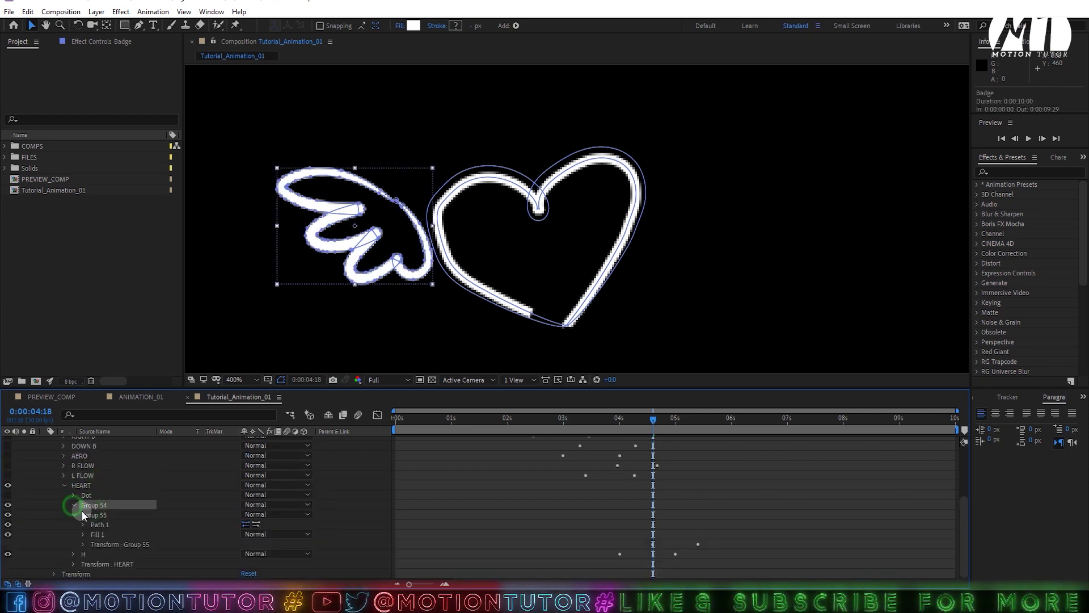
{"action": "left_click", "coordinate": [73, 505]}
{"action": "left_click", "coordinate": [83, 535]}
{"action": "scroll", "coordinate": [102, 522], "scroll_direction": "down", "scroll_amount": 3}
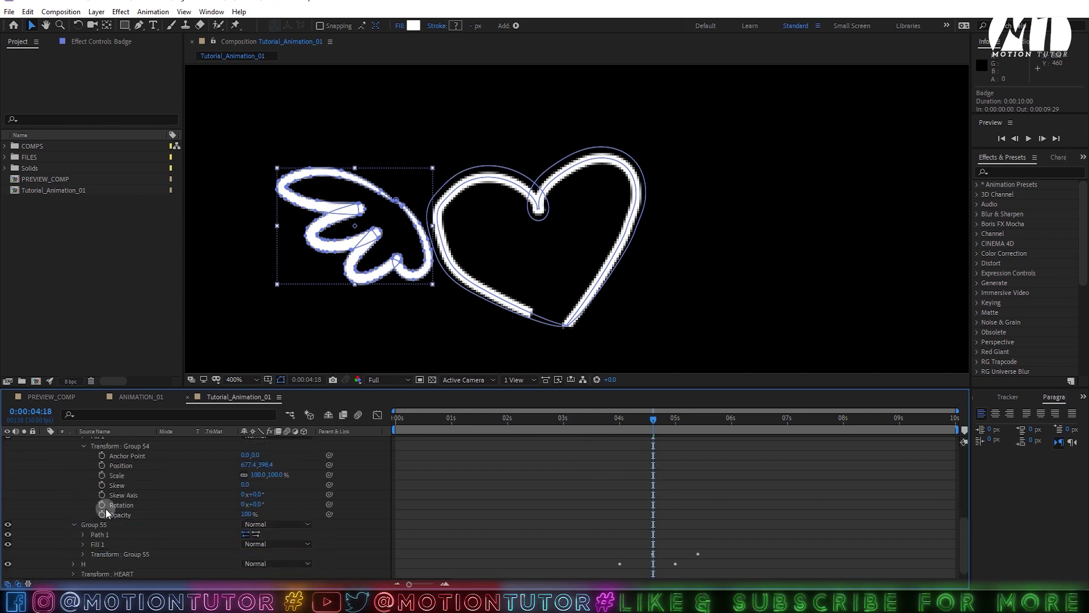
Step: Enable Position and Scale keyframes on Group 54 and move both in line with Group 55's end keyframes
{"action": "left_click", "coordinate": [101, 475]}
{"action": "left_click", "coordinate": [102, 465]}
{"action": "mouse_move", "coordinate": [688, 458]}
{"action": "left_mouse_down"}
{"action": "mouse_move", "coordinate": [644, 484]}
{"action": "mouse_move", "coordinate": [696, 476]}
{"action": "left_mouse_up"}
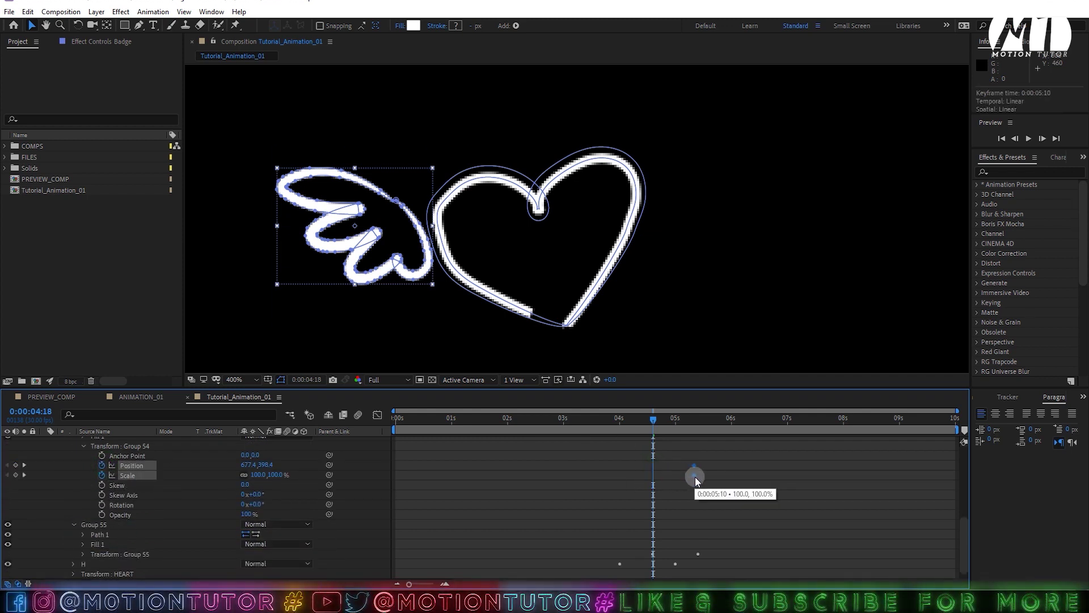
{"action": "left_click", "coordinate": [233, 482]}
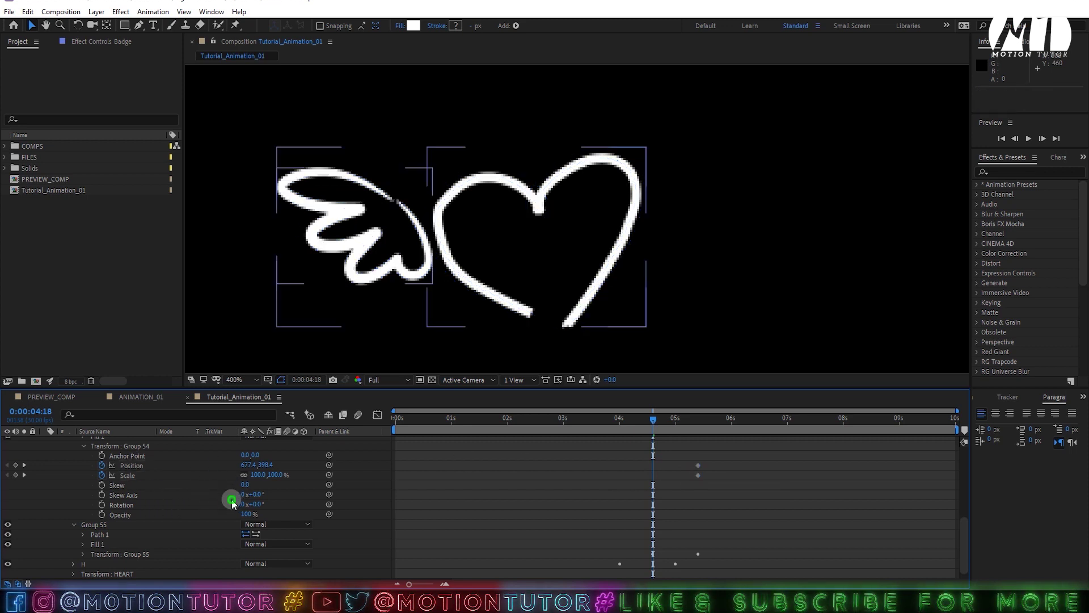
Step: At 0:00:04:18, set Group 54's Scale to 0% and Position to 714.4, 398.4, save the project and collapse its Transform properties
{"action": "left_click", "coordinate": [258, 474]}
{"action": "type", "text": "0"}
{"action": "left_click", "coordinate": [240, 490]}
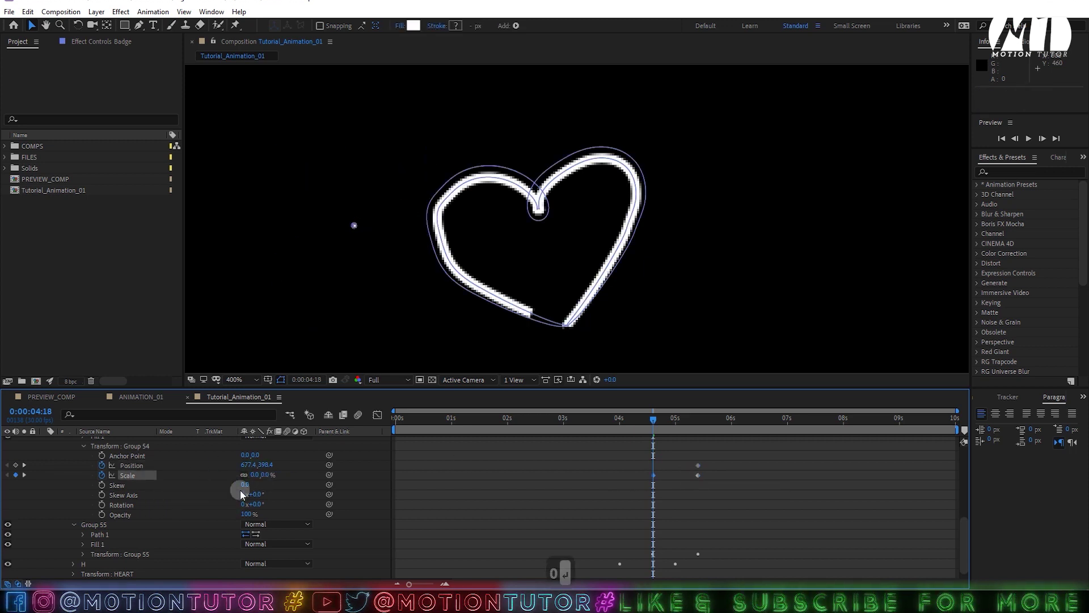
{"action": "left_click_drag", "start_coordinate": [247, 467], "coordinate": [270, 464]}
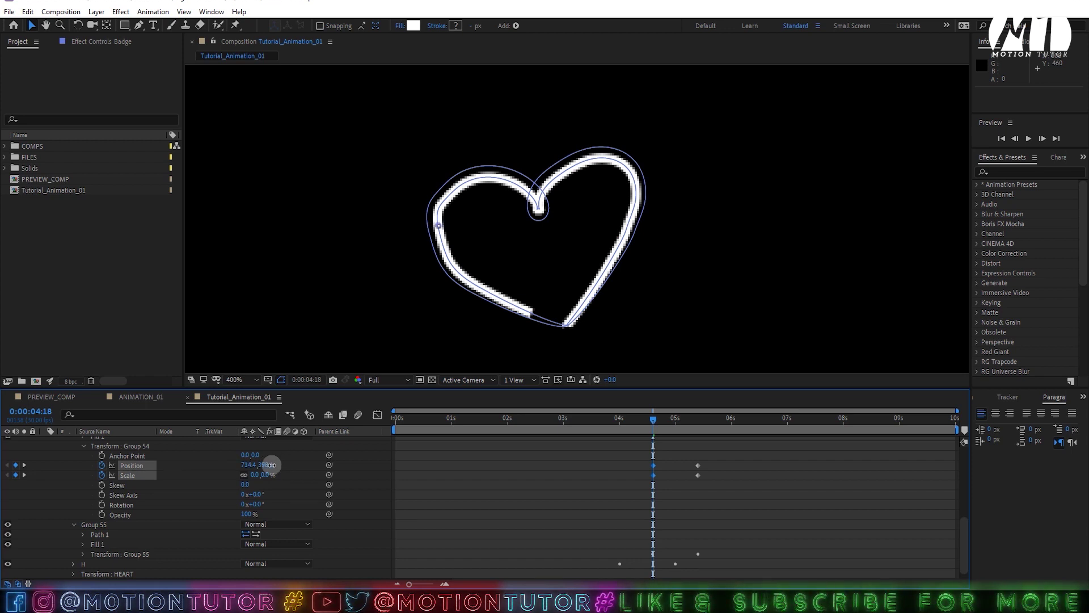
{"action": "key", "text": "ctrl+s"}
{"action": "scroll", "coordinate": [249, 508], "scroll_direction": "up", "scroll_amount": 2}
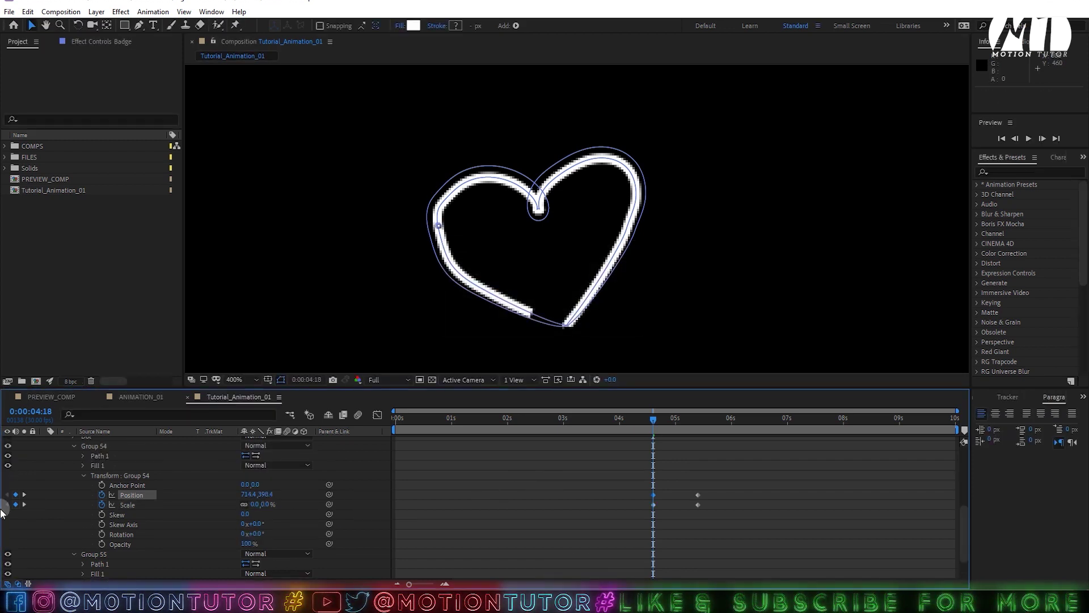
{"action": "left_click", "coordinate": [79, 474]}
{"action": "scroll", "coordinate": [85, 479], "scroll_direction": "up", "scroll_amount": 2}
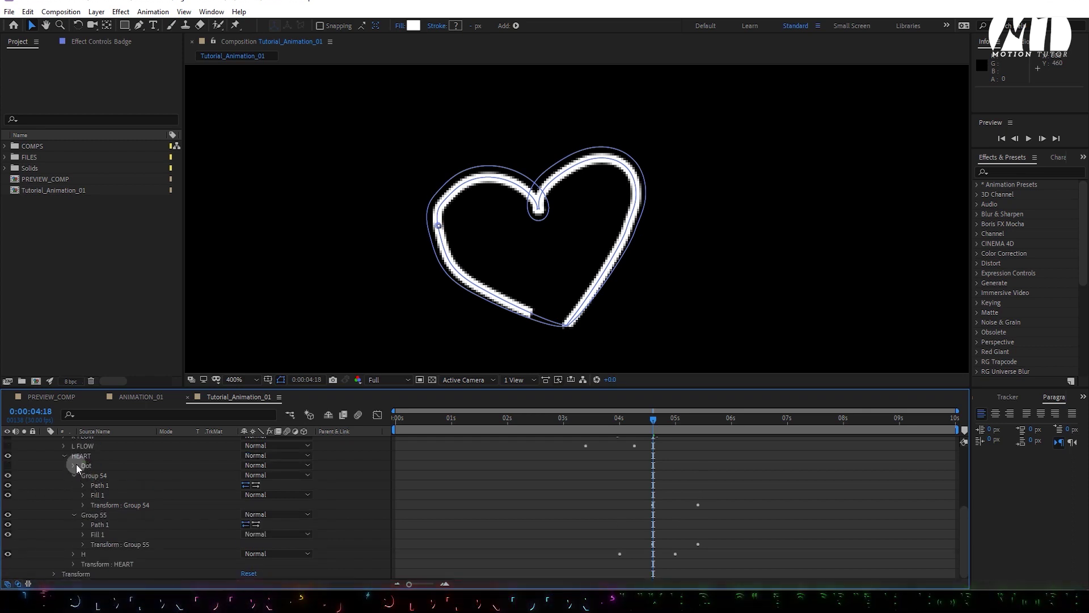
Step: Make HEART's Dot group visible and expand its Transform properties
{"action": "left_click", "coordinate": [85, 465]}
{"action": "left_click", "coordinate": [73, 466]}
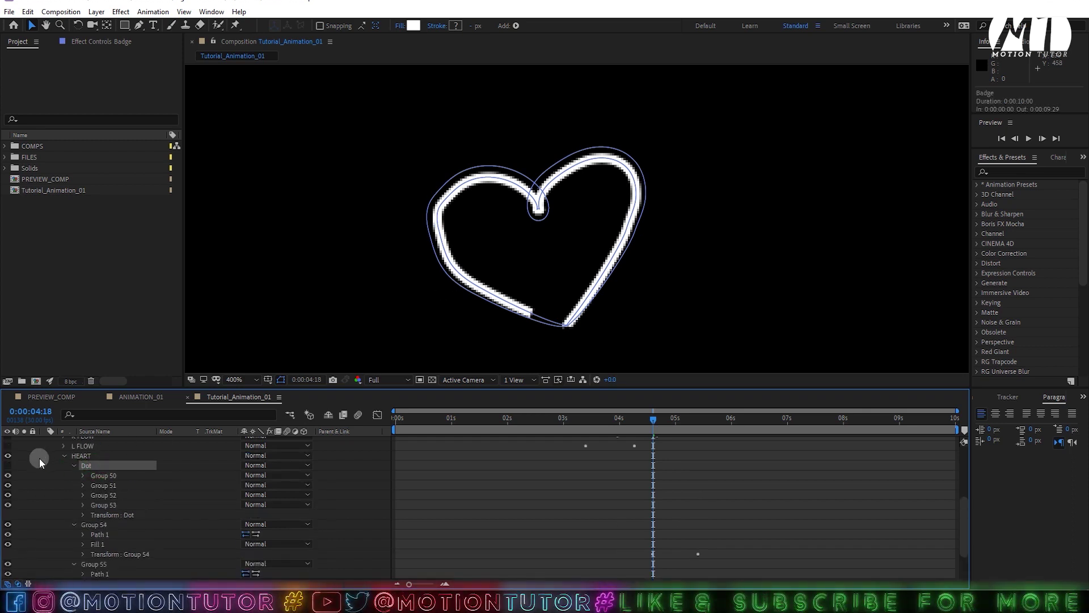
{"action": "left_click", "coordinate": [8, 465]}
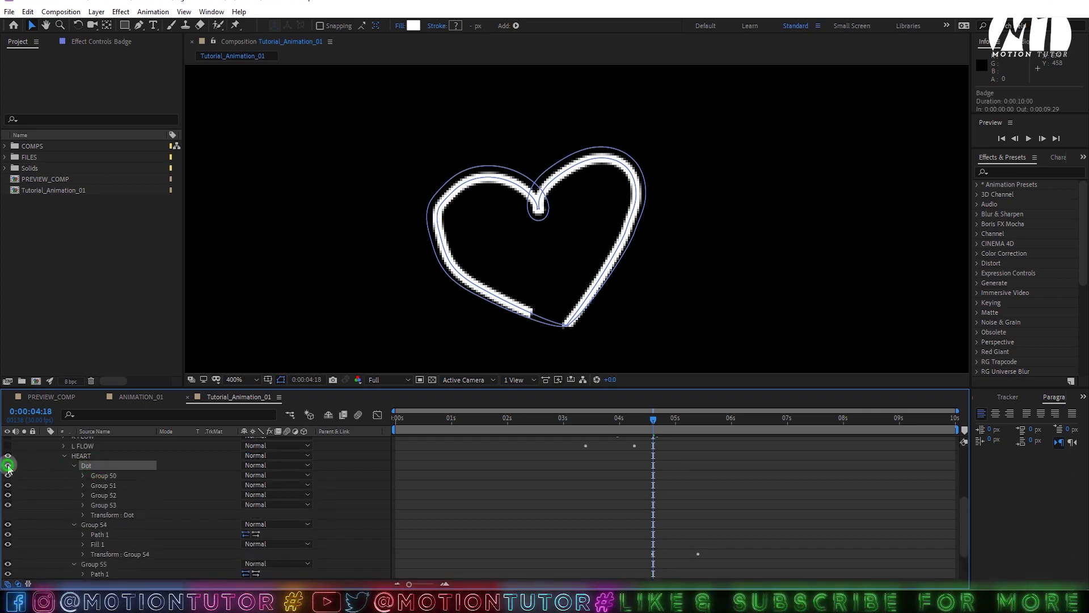
{"action": "left_click", "coordinate": [83, 510]}
{"action": "left_click", "coordinate": [113, 505]}
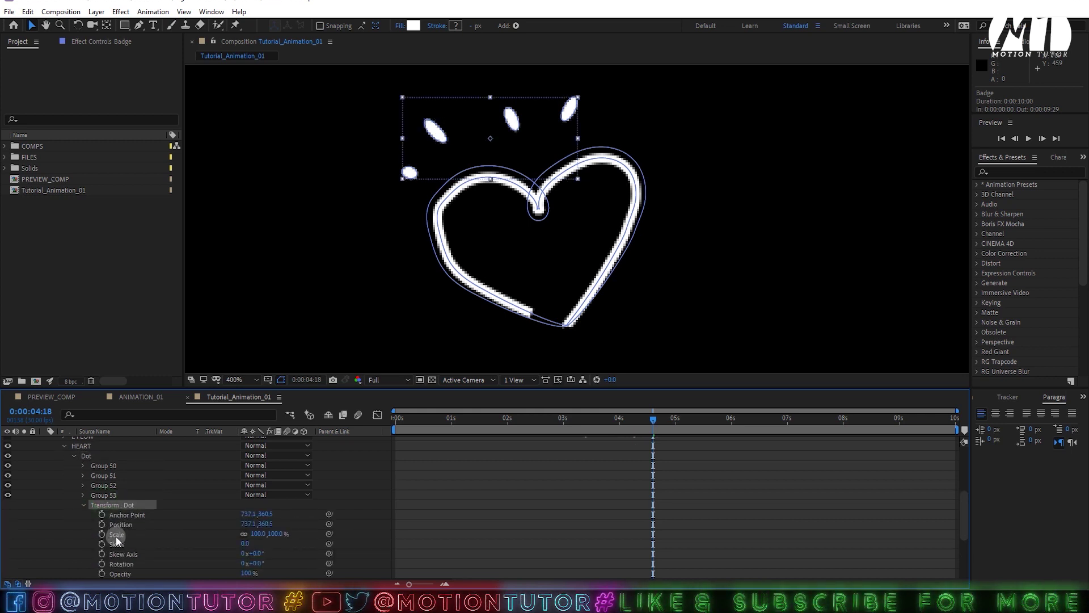
Step: Enable Position and Scale keyframes on the Dot group and move both keyframes to 0:00:05:18
{"action": "left_click", "coordinate": [101, 534]}
{"action": "left_click", "coordinate": [102, 524]}
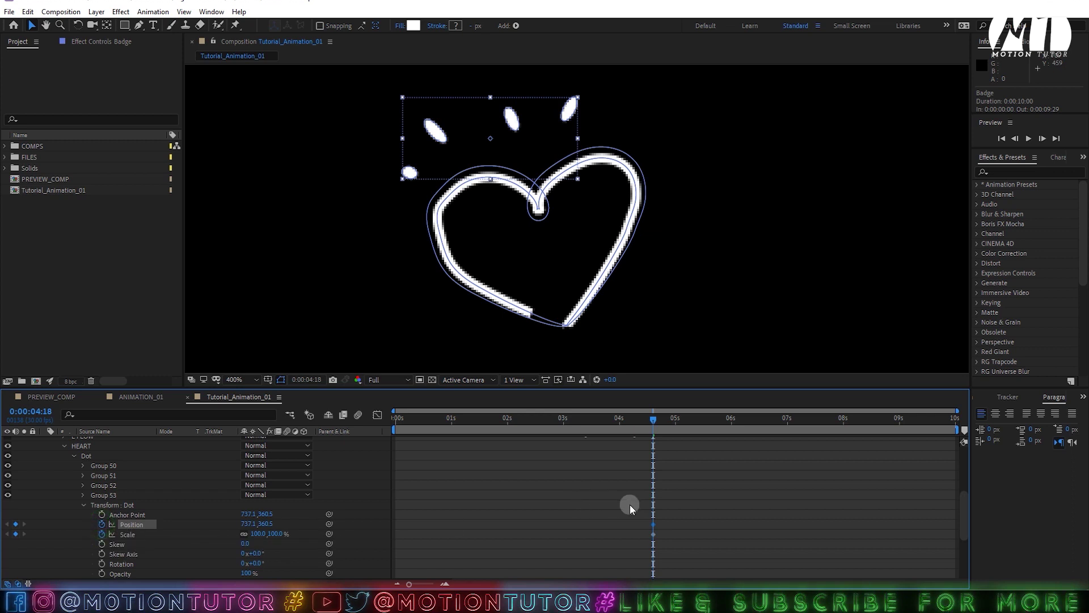
{"action": "left_click_drag", "start_coordinate": [675, 513], "coordinate": [710, 526]}
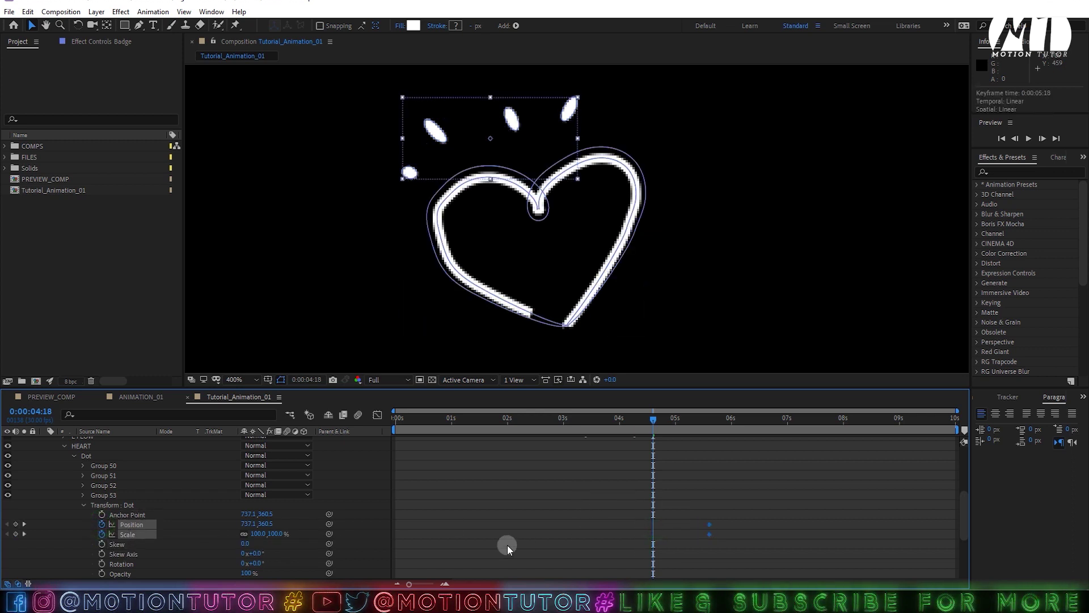
{"action": "left_click", "coordinate": [508, 545]}
Step: At 0:00:04:18, set Dot's Scale to 0% and its Position to 754.1, 383.5, and save the project
{"action": "left_click", "coordinate": [255, 532]}
{"action": "type", "text": "0"}
{"action": "key", "text": "Return"}
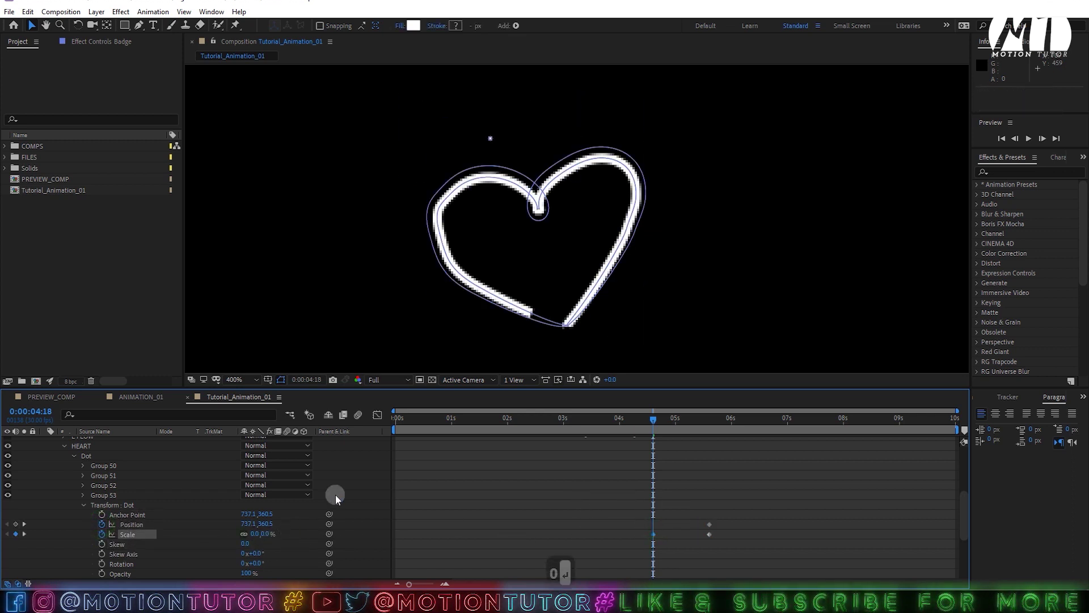
{"action": "left_click_drag", "start_coordinate": [248, 525], "coordinate": [282, 528]}
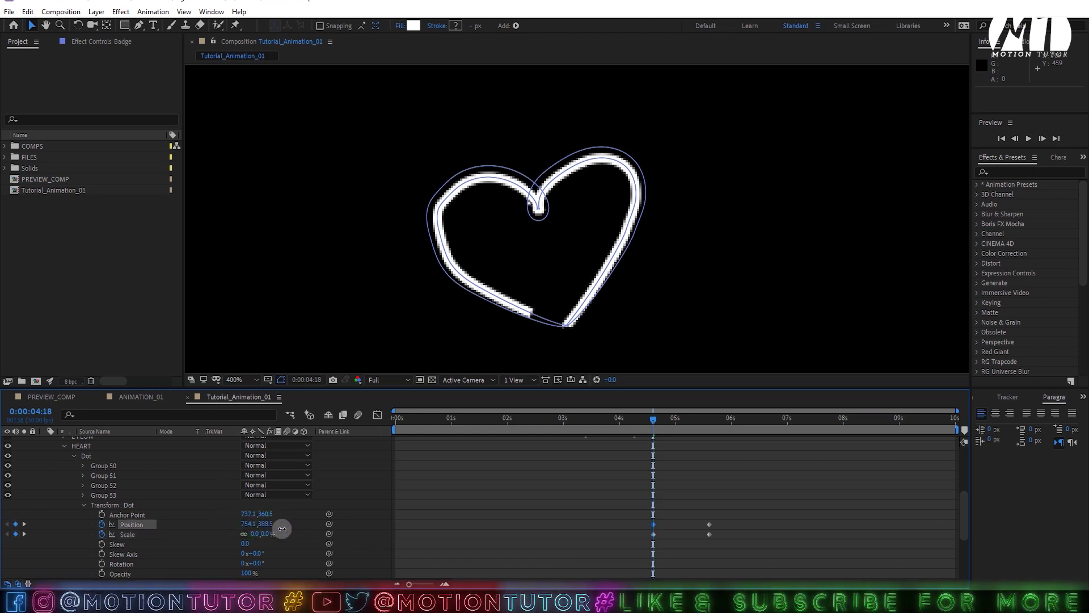
{"action": "key", "text": "ctrl+s"}
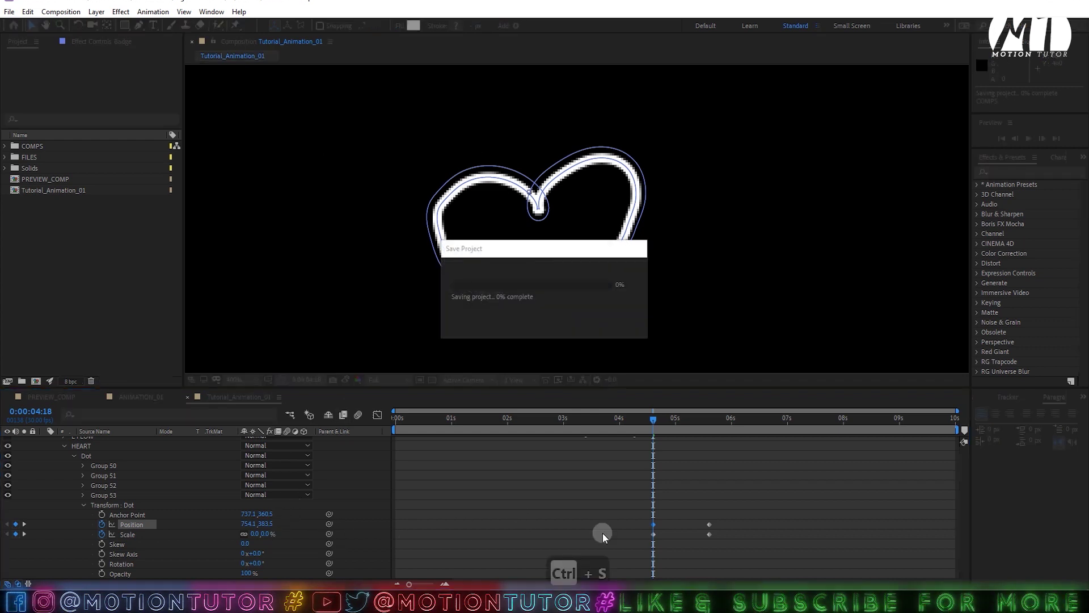
Step: Reveal Badge's keyframed properties and apply Easy Ease to all Position and Scale keyframes of Dot, Group 54 and Group 55
{"action": "key", "text": "u"}
{"action": "key", "text": "u"}
{"action": "key", "text": "u"}
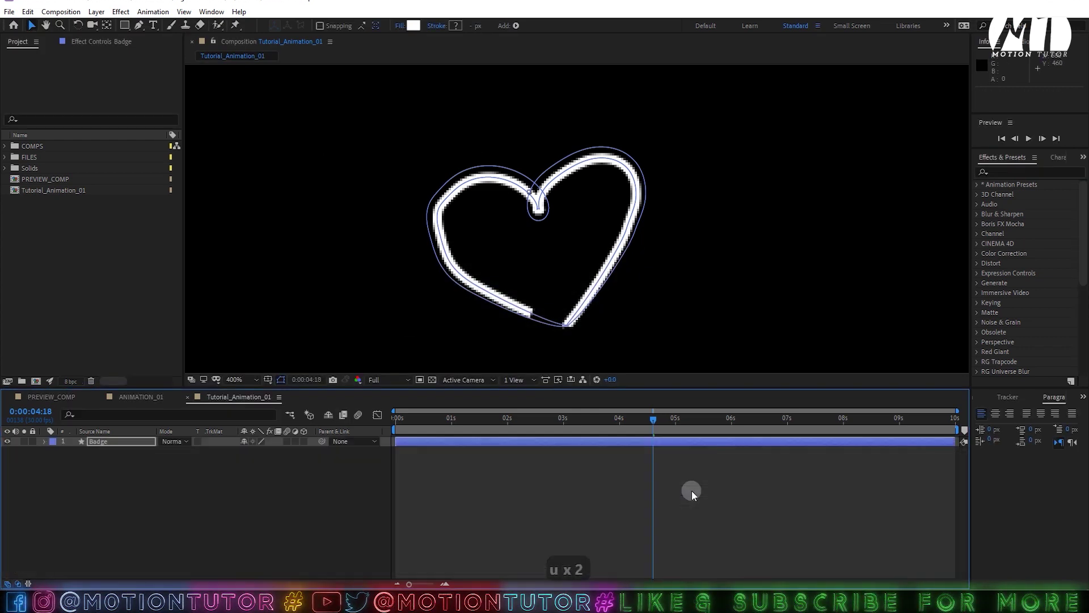
{"action": "left_click_drag", "start_coordinate": [717, 516], "coordinate": [646, 564]}
{"action": "left_click_drag", "start_coordinate": [748, 484], "coordinate": [639, 564]}
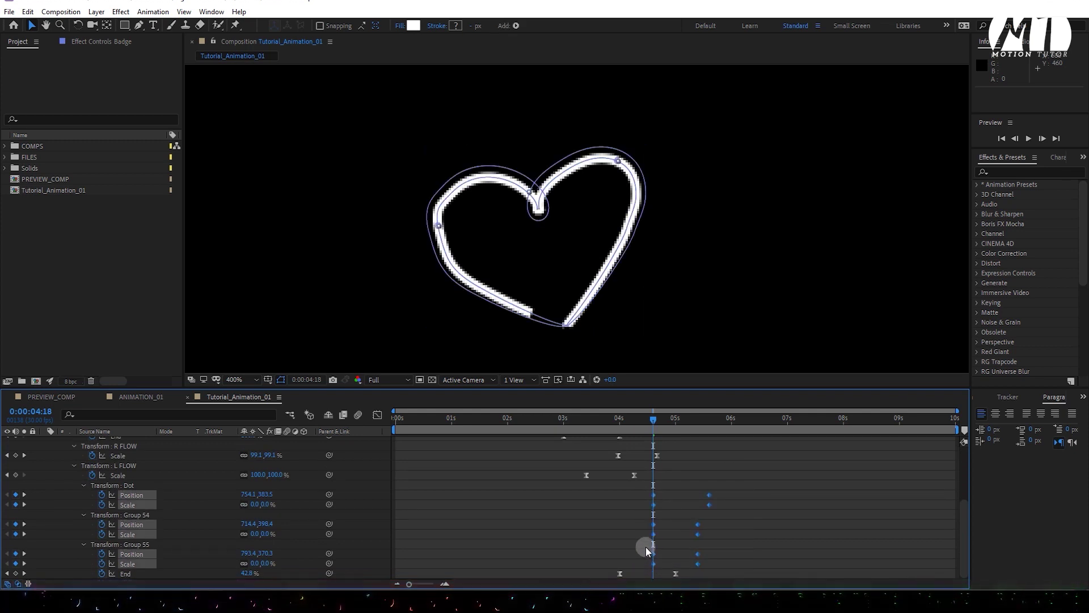
{"action": "key", "text": "F9"}
Step: Adjust the speed curves of the selected Position and Scale keyframes in the Graph Editor, and return to the keyframe view
{"action": "left_click", "coordinate": [378, 418]}
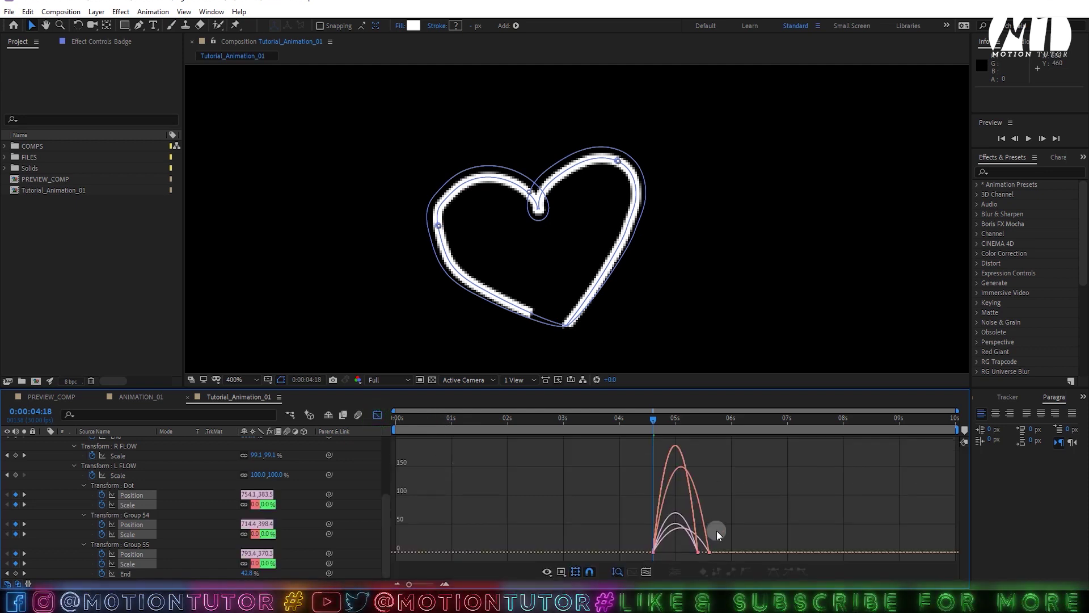
{"action": "left_click_drag", "start_coordinate": [676, 562], "coordinate": [677, 550]}
{"action": "left_click", "coordinate": [386, 417]}
Step: Stagger the keyframes by delaying Dot's to start at about 0:00:05:10 and Group 54's at 0:00:04:24, and return to 0:00:00:00
{"action": "left_click_drag", "start_coordinate": [768, 479], "coordinate": [665, 524]}
{"action": "left_click", "coordinate": [669, 533]}
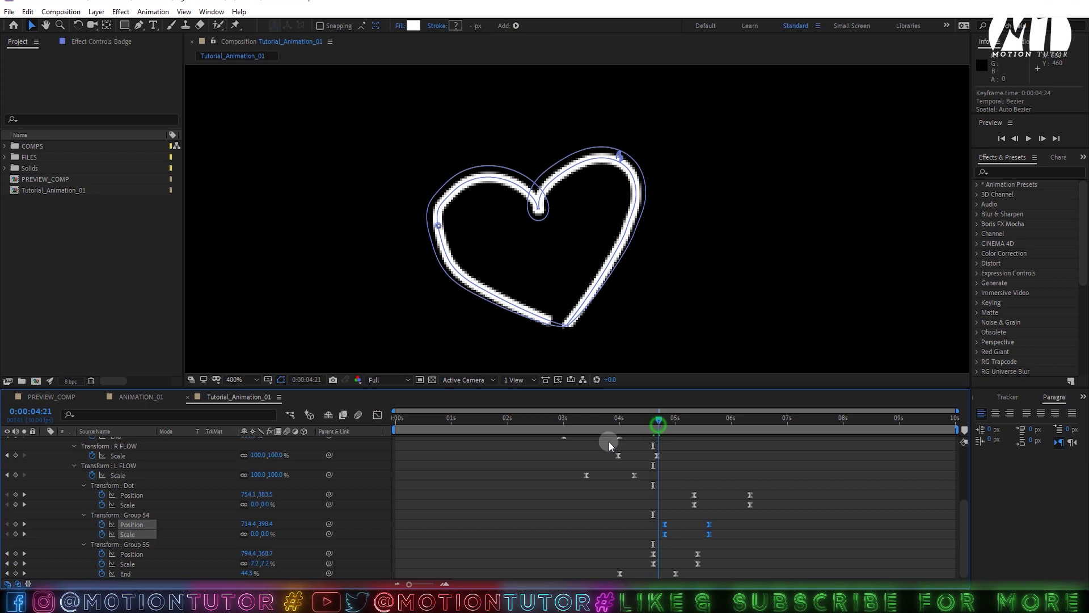
{"action": "key", "text": "Home"}
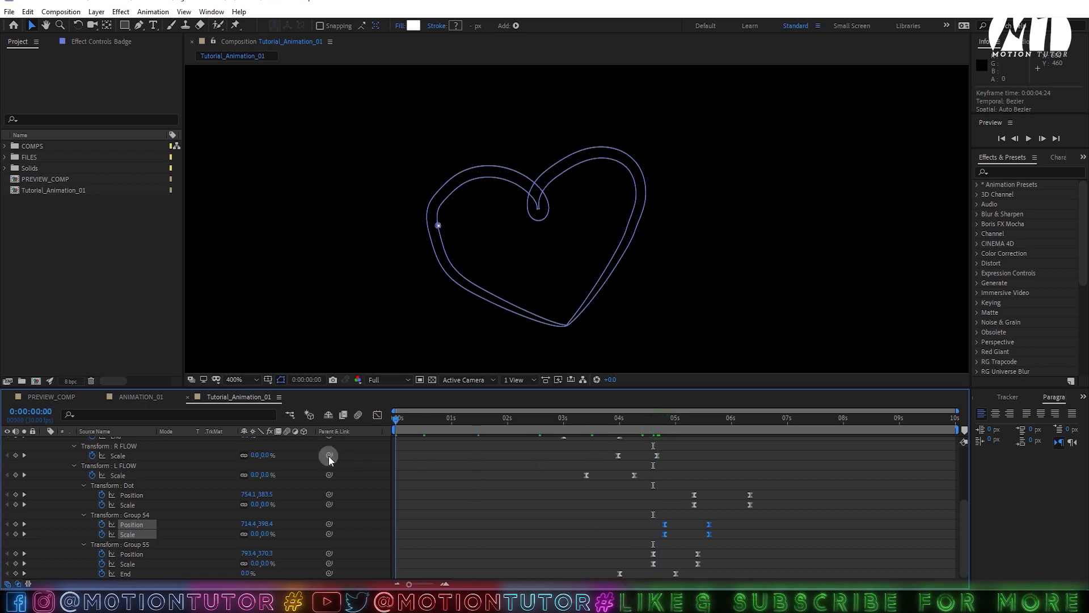
Step: Save the project and collapse the Badge layer's expanded properties down to Contents and Transform
{"action": "scroll", "coordinate": [66, 509], "scroll_direction": "up", "scroll_amount": 5}
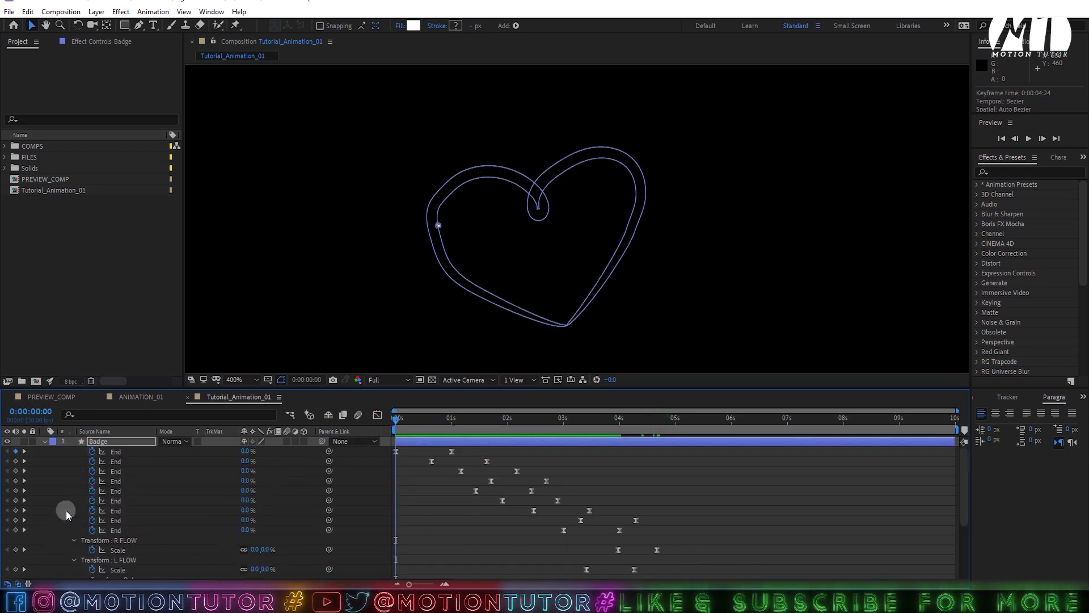
{"action": "left_click", "coordinate": [44, 441]}
{"action": "key", "text": "ctrl+s"}
{"action": "left_click", "coordinate": [45, 443]}
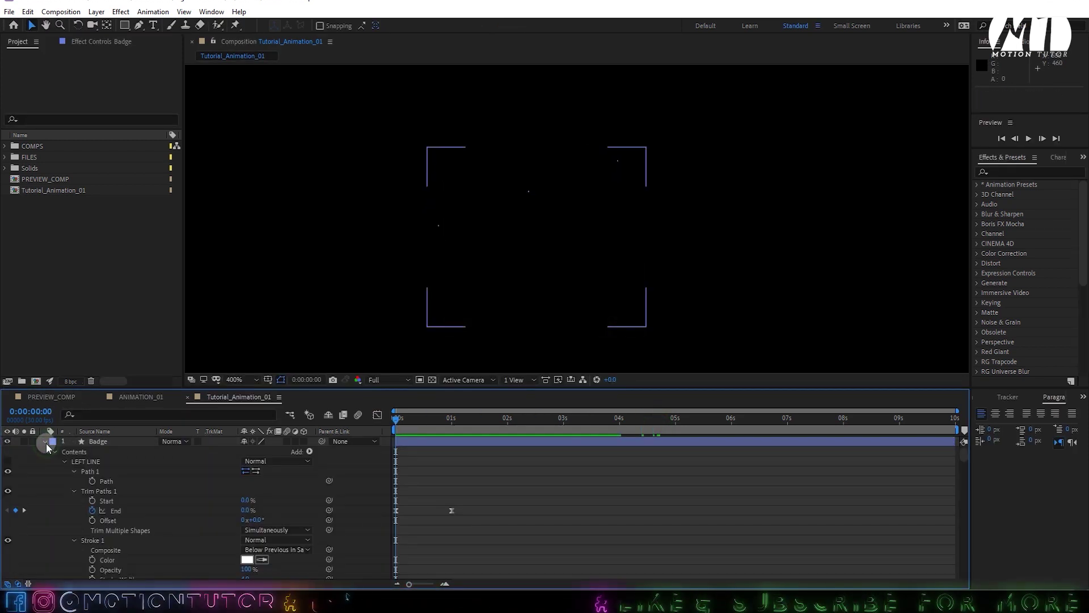
{"action": "left_click", "coordinate": [41, 442]}
{"action": "left_click", "coordinate": [43, 442]}
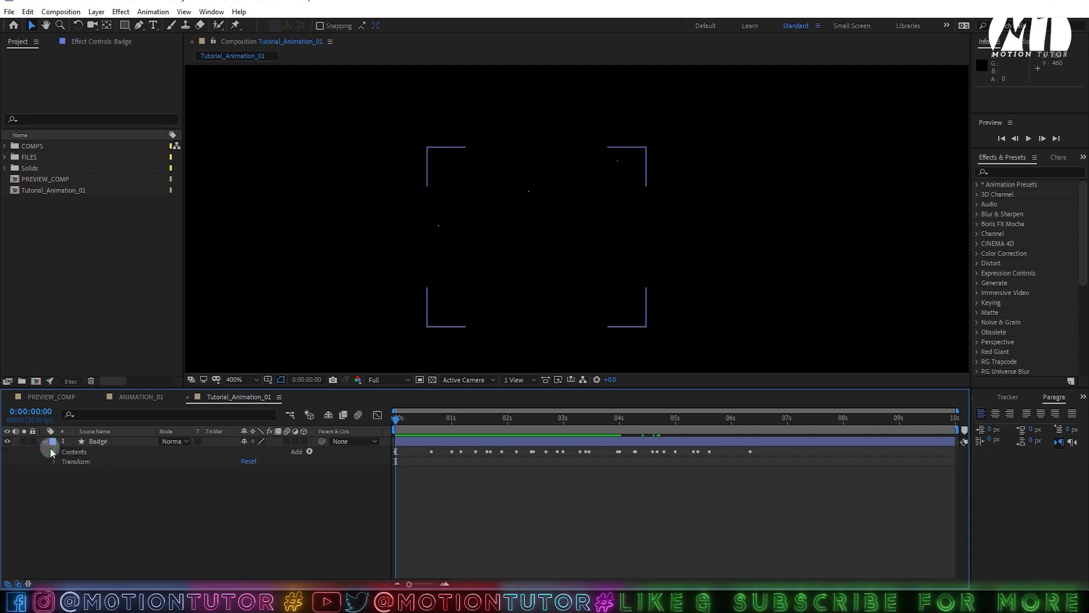
Step: Turn on the visibility of all shape groups in Badge's Contents, and preview the full animation with the composition fitted to the viewer
{"action": "left_click", "coordinate": [54, 452]}
{"action": "left_click_drag", "start_coordinate": [11, 462], "coordinate": [8, 569]}
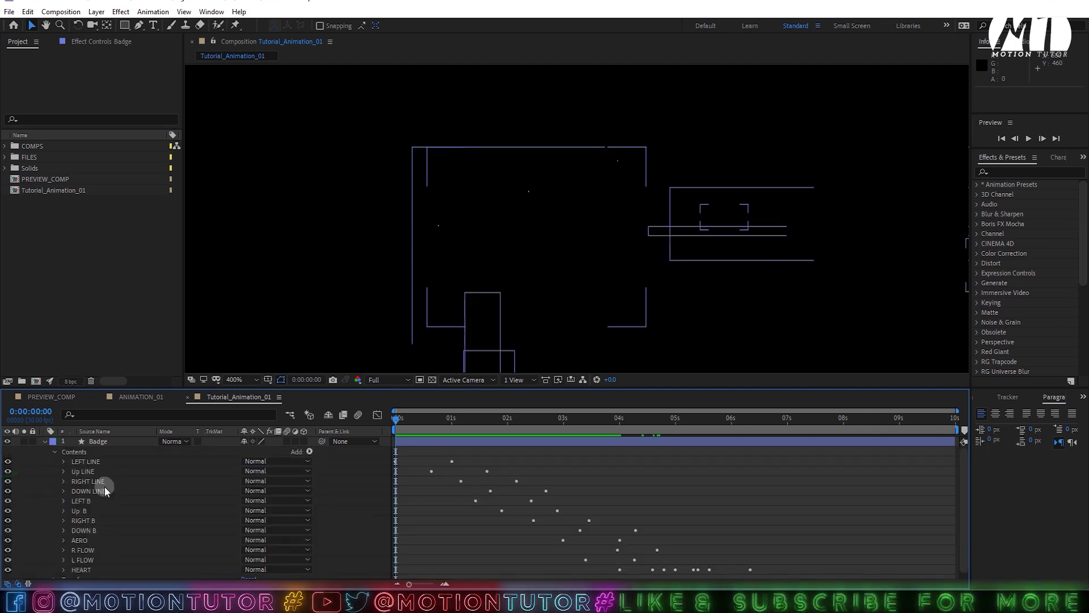
{"action": "left_click", "coordinate": [241, 379]}
{"action": "left_click", "coordinate": [269, 186]}
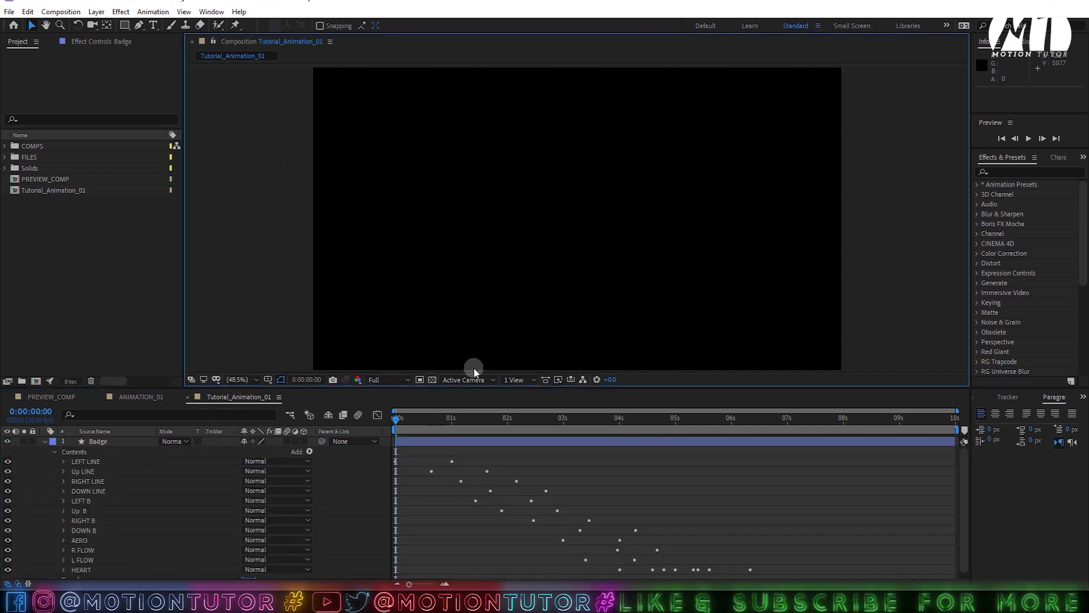
{"action": "key", "text": "space"}
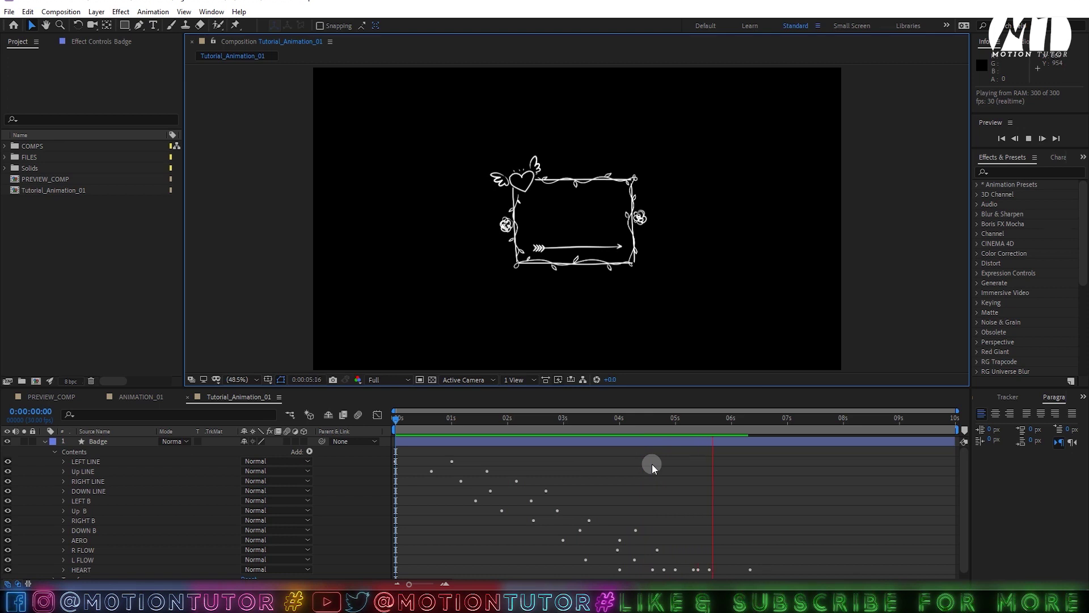
Step: Save the project and replay the badge animation from the start, stopping at about 0:00:01:03
{"action": "key", "text": "space"}
{"action": "key", "text": "ctrl+s"}
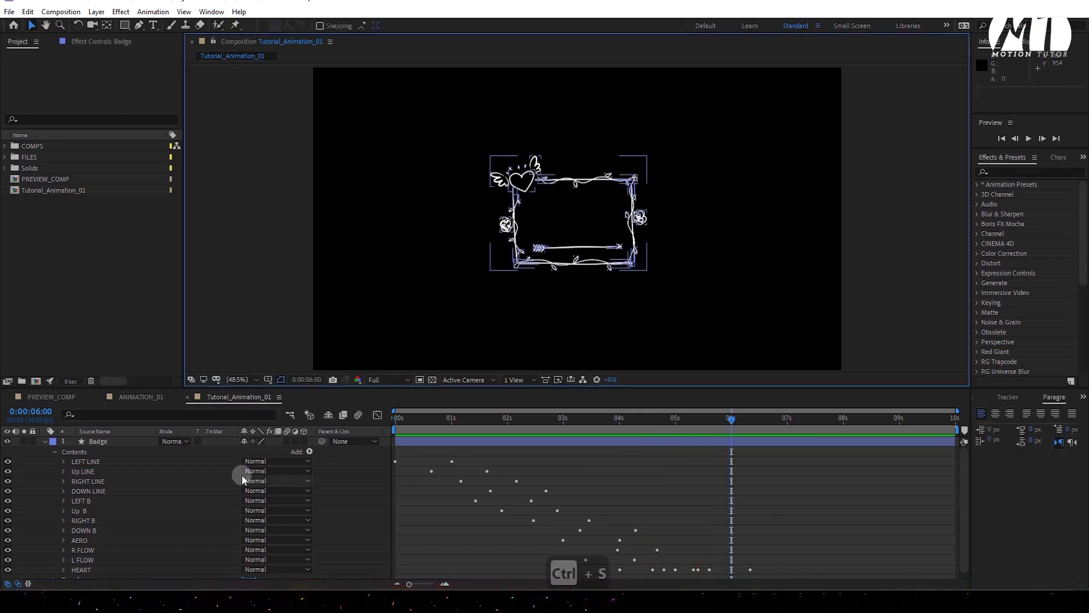
{"action": "key", "text": "space"}
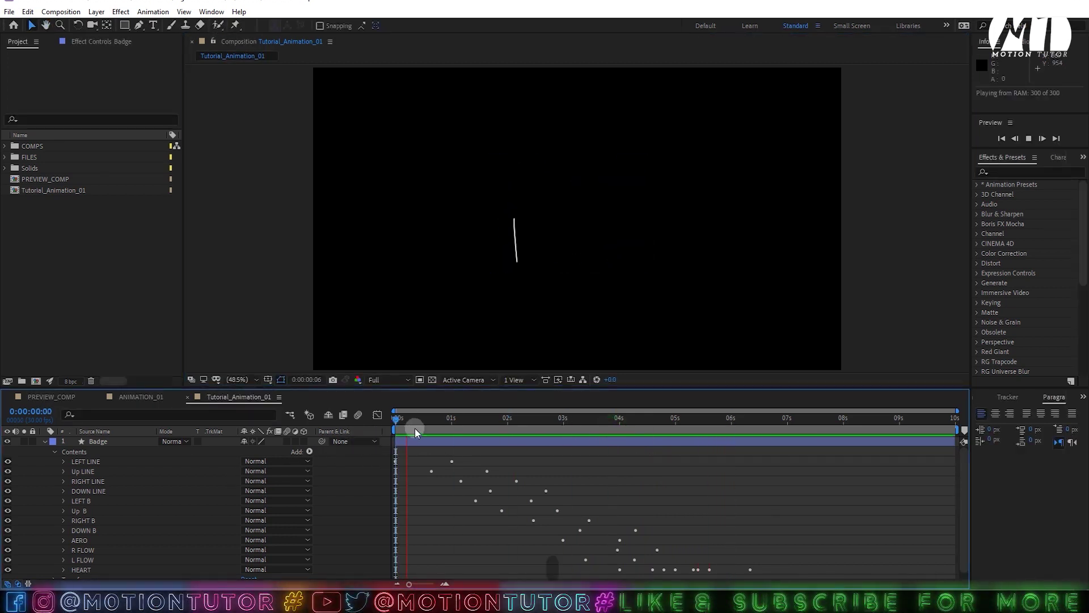
{"action": "left_click", "coordinate": [425, 443]}
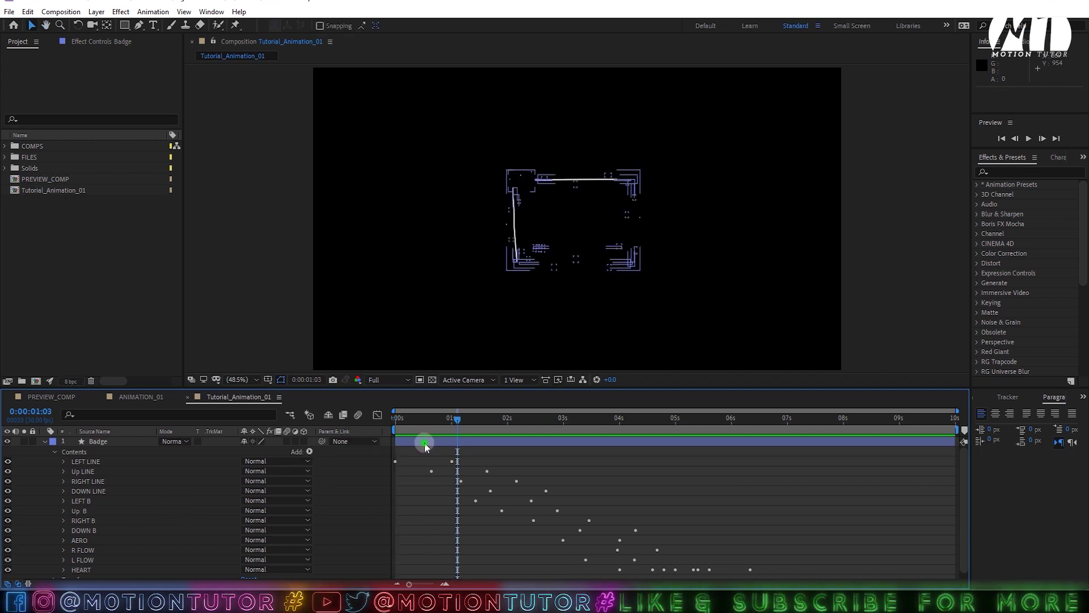
Step: Reveal all keyframed properties of the Badge layer and examine the staggering of its End, Position and Scale keyframes
{"action": "key", "text": "u"}
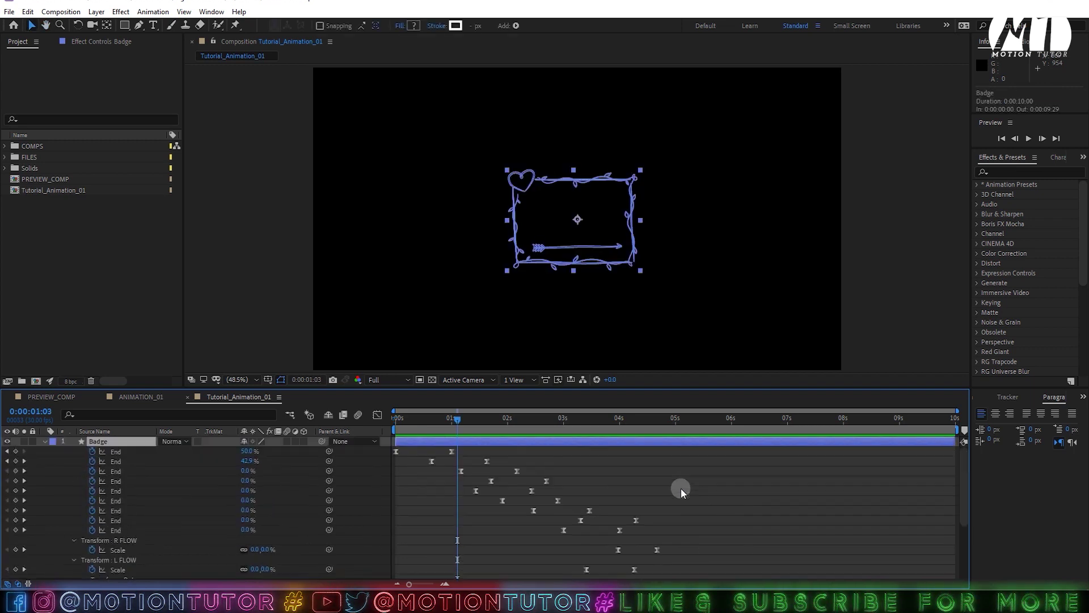
{"action": "scroll", "coordinate": [710, 510], "scroll_direction": "down", "scroll_amount": 3}
{"action": "scroll", "coordinate": [694, 530], "scroll_direction": "down", "scroll_amount": 1}
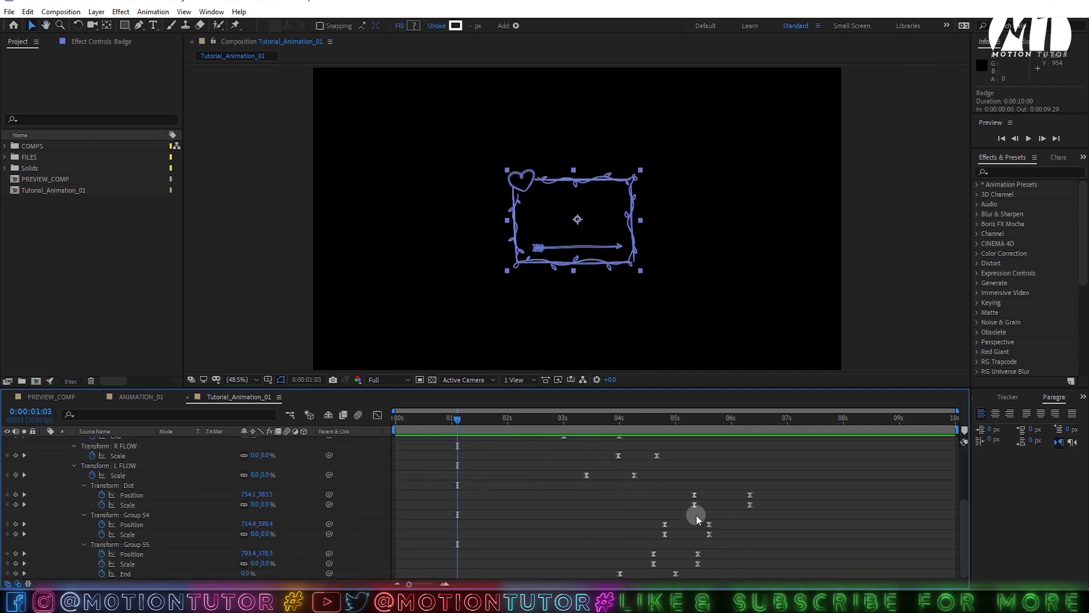
{"action": "left_click", "coordinate": [708, 469]}
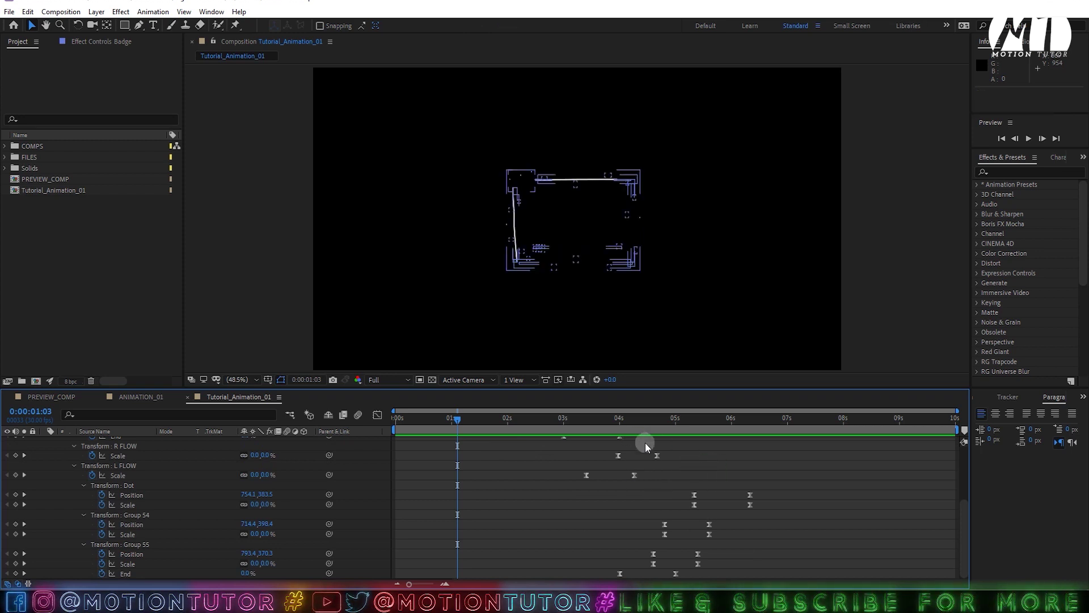
{"action": "scroll", "coordinate": [670, 477], "scroll_direction": "up", "scroll_amount": 4}
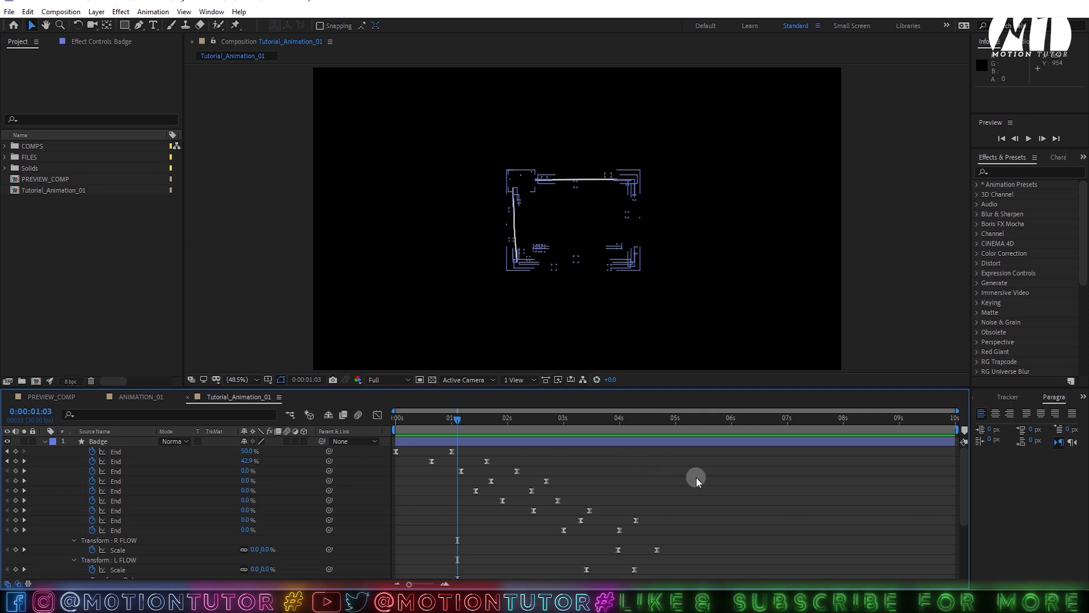
{"action": "scroll", "coordinate": [703, 468], "scroll_direction": "down", "scroll_amount": 3}
Step: Save the project after previewing the badge animation, and collapse the Badge layer's properties
{"action": "key", "text": "space"}
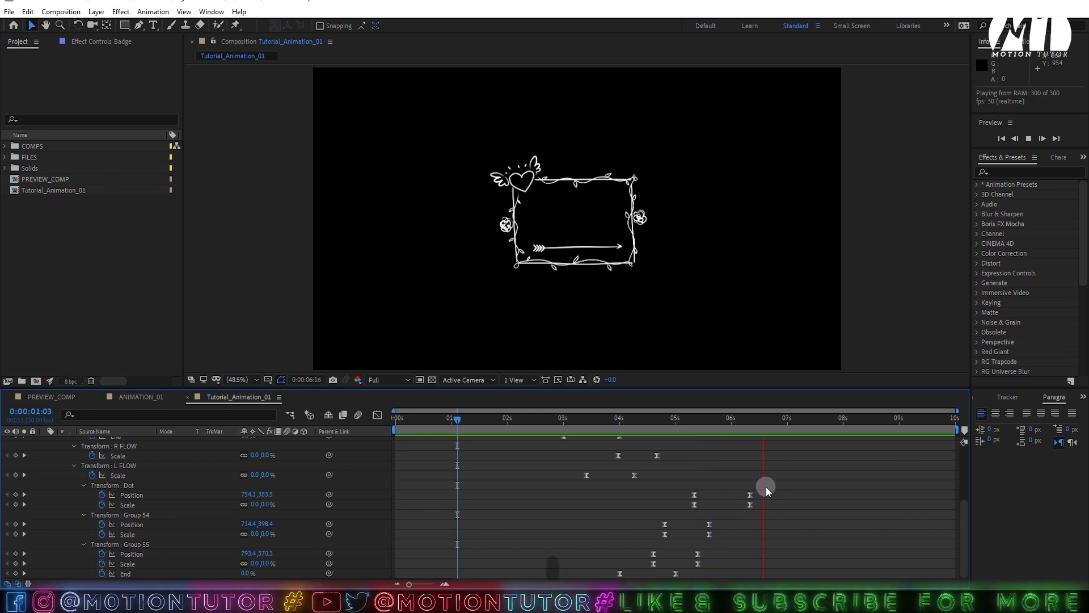
{"action": "key", "text": "space"}
{"action": "key", "text": "ctrl+s"}
{"action": "scroll", "coordinate": [8, 513], "scroll_direction": "up", "scroll_amount": 3}
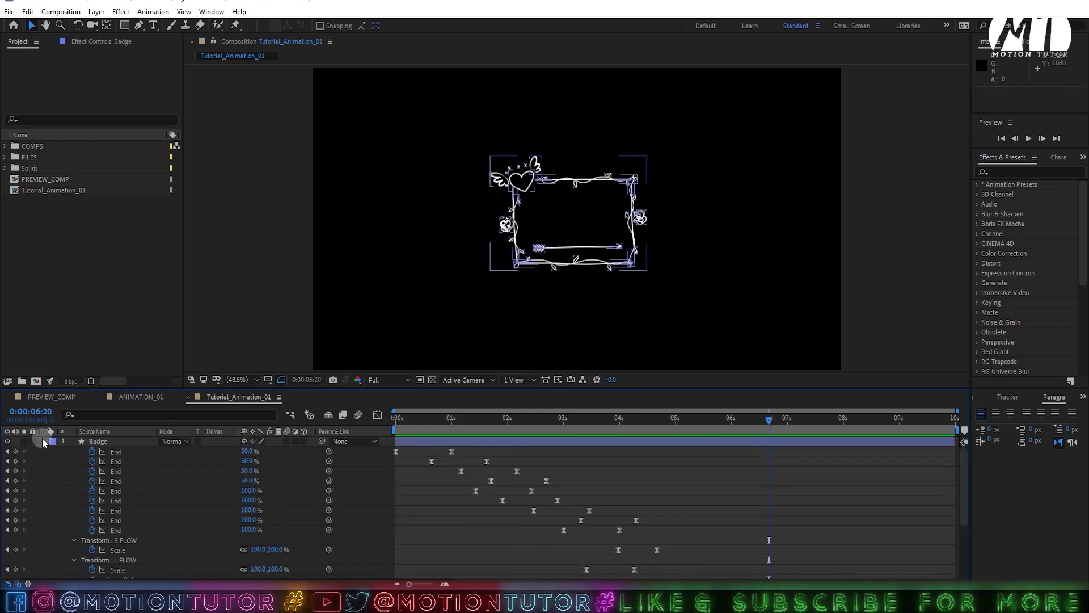
{"action": "left_click", "coordinate": [44, 441]}
Step: Add a text layer reading "Tutorial" and centre it inside the badge frame above the arrow
{"action": "left_click", "coordinate": [99, 441]}
{"action": "left_click", "coordinate": [152, 24]}
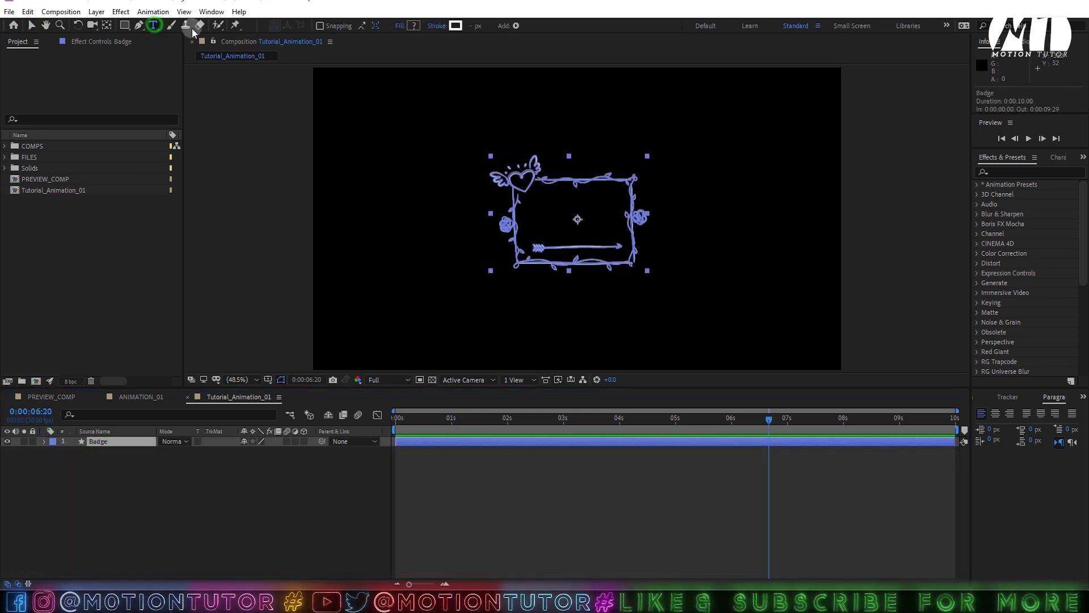
{"action": "left_click", "coordinate": [544, 215]}
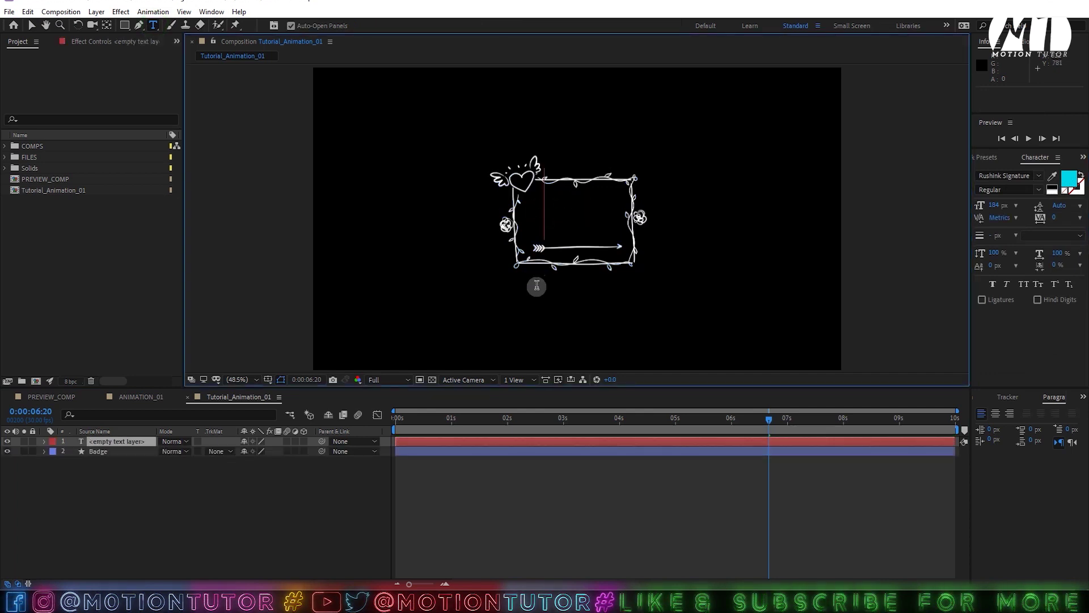
{"action": "type", "text": "Tutorial"}
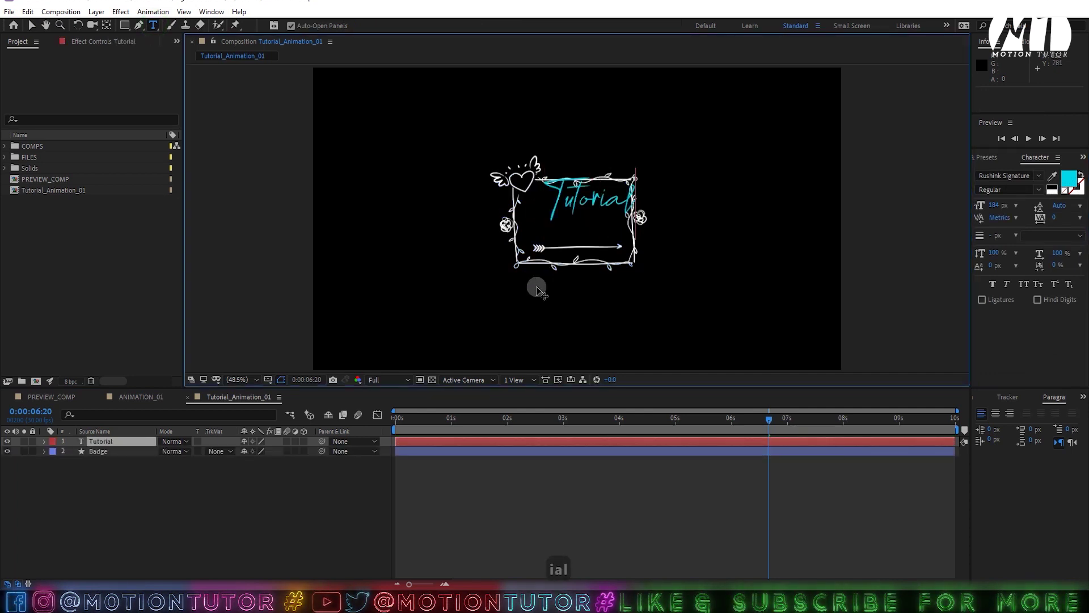
{"action": "left_click", "coordinate": [32, 25]}
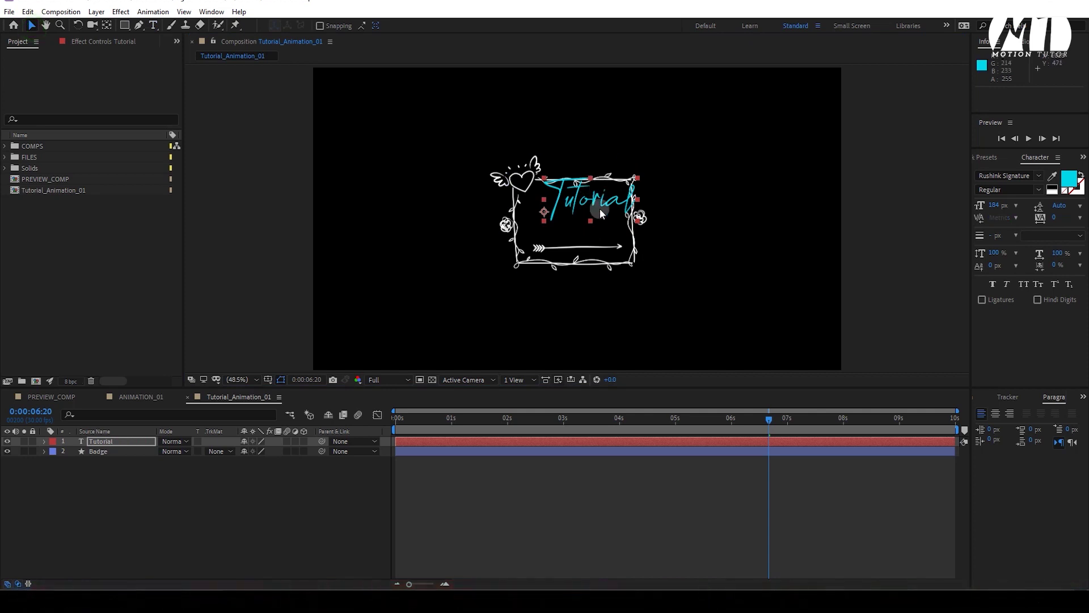
{"action": "left_click_drag", "start_coordinate": [601, 210], "coordinate": [614, 235]}
{"action": "scroll", "coordinate": [582, 229], "scroll_direction": "up", "scroll_amount": 2}
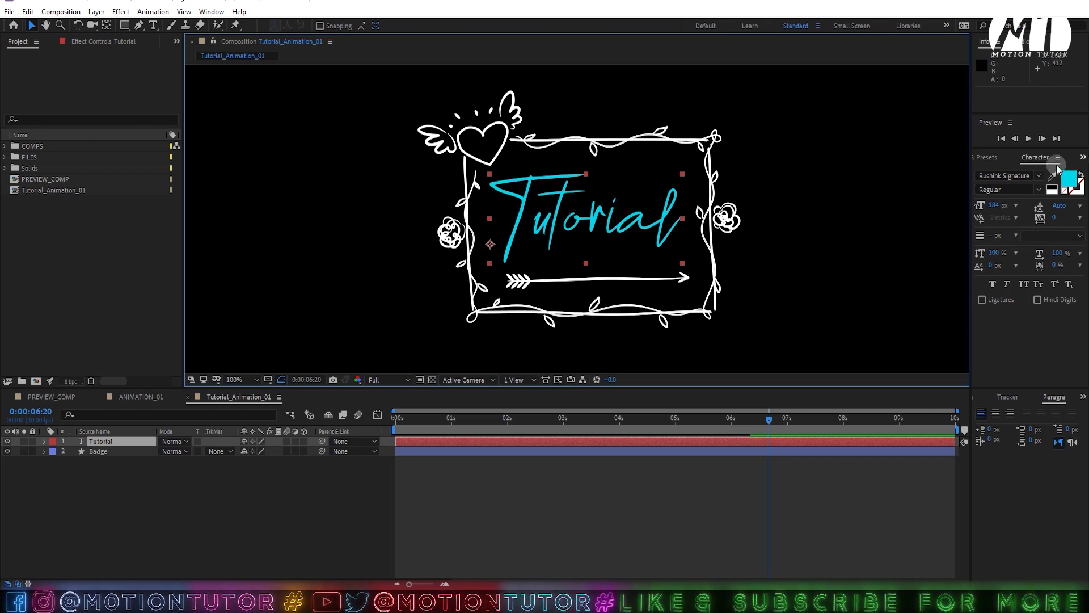
Step: Try other fonts on the Tutorial text by searching the font list for "sig", and undo the font changes
{"action": "left_click", "coordinate": [1007, 176]}
{"action": "type", "text": "sing"}
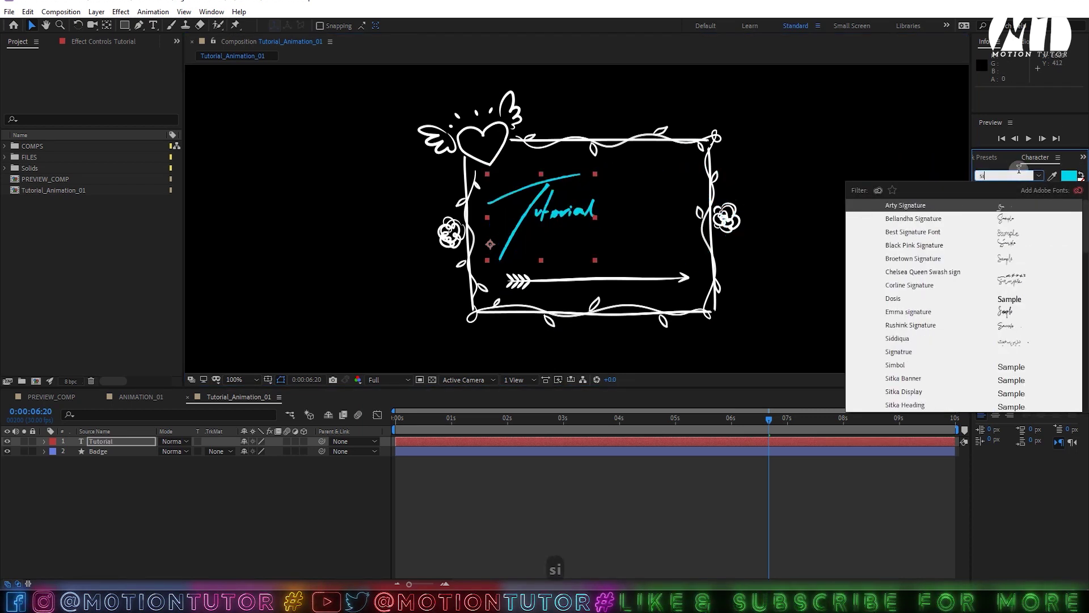
{"action": "key", "text": "BackSpace"}
{"action": "key", "text": "BackSpace"}
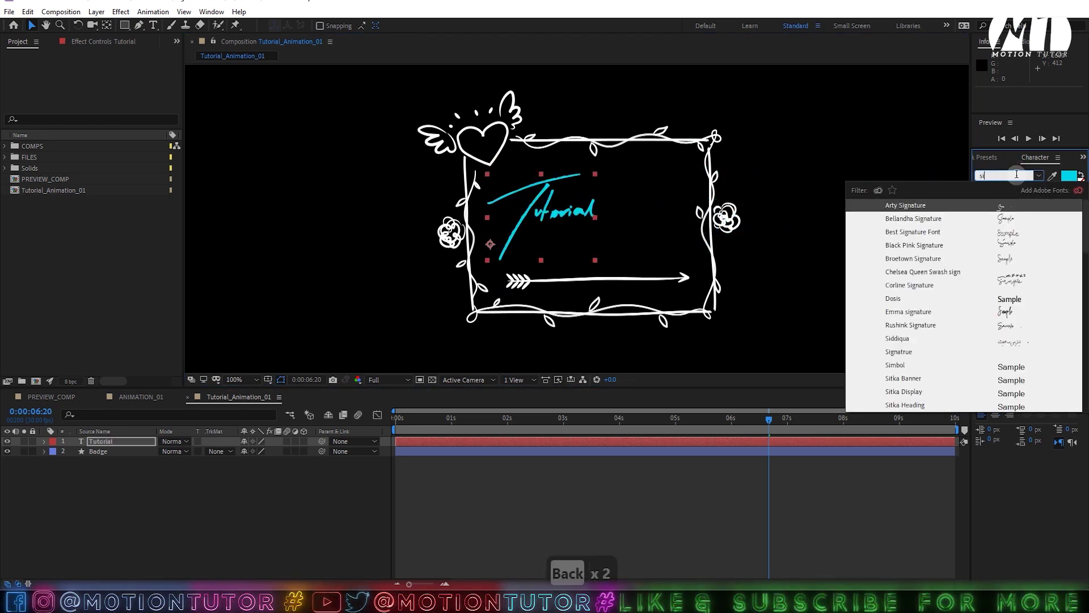
{"action": "type", "text": "g"}
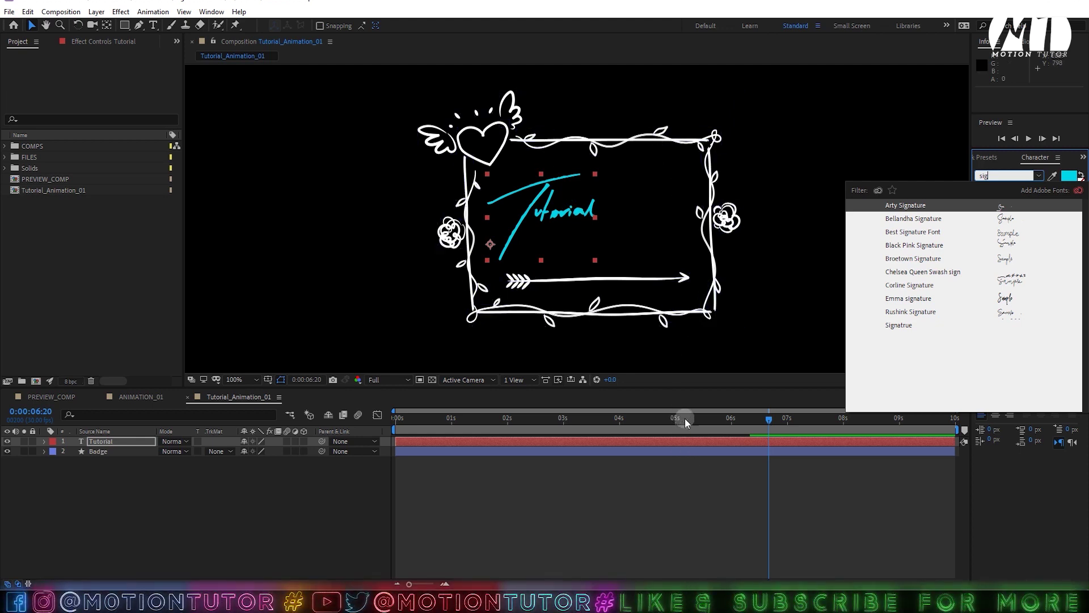
{"action": "left_click", "coordinate": [689, 471]}
{"action": "key", "text": "ctrl+z"}
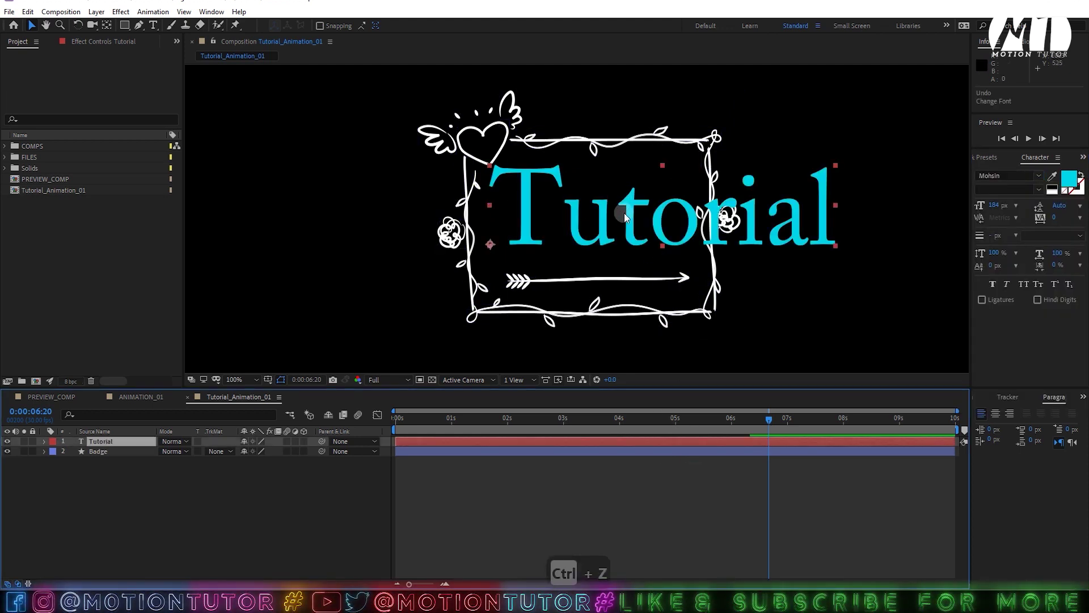
{"action": "key", "text": "ctrl+z"}
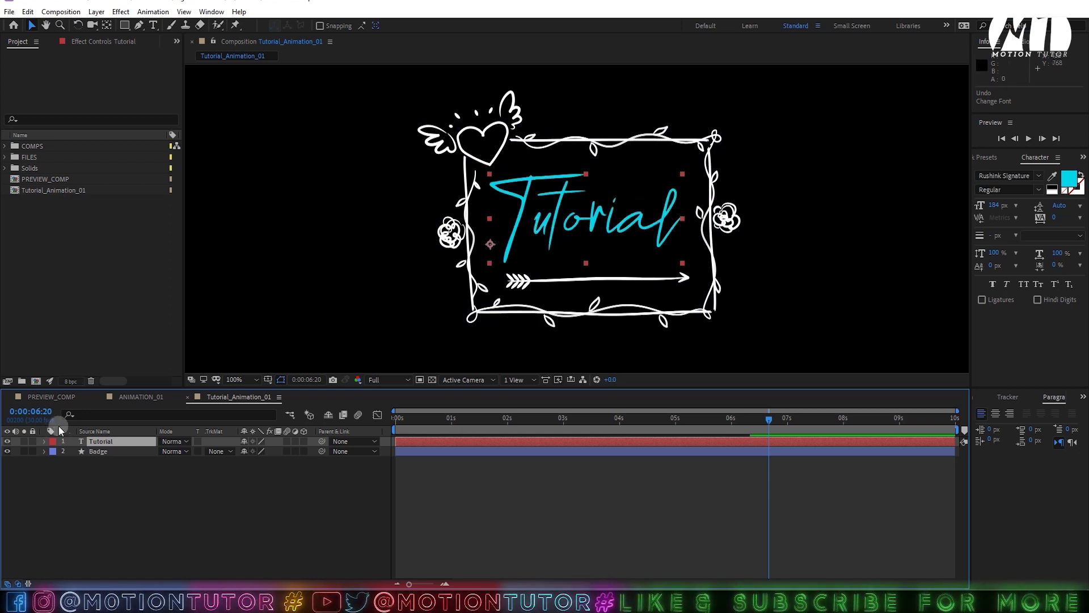
Step: Trim the Tutorial layer to start at 0:00:05:00, and check the text reveal in the ANIMATION_01 composition for reference
{"action": "left_click_drag", "start_coordinate": [706, 420], "coordinate": [676, 426]}
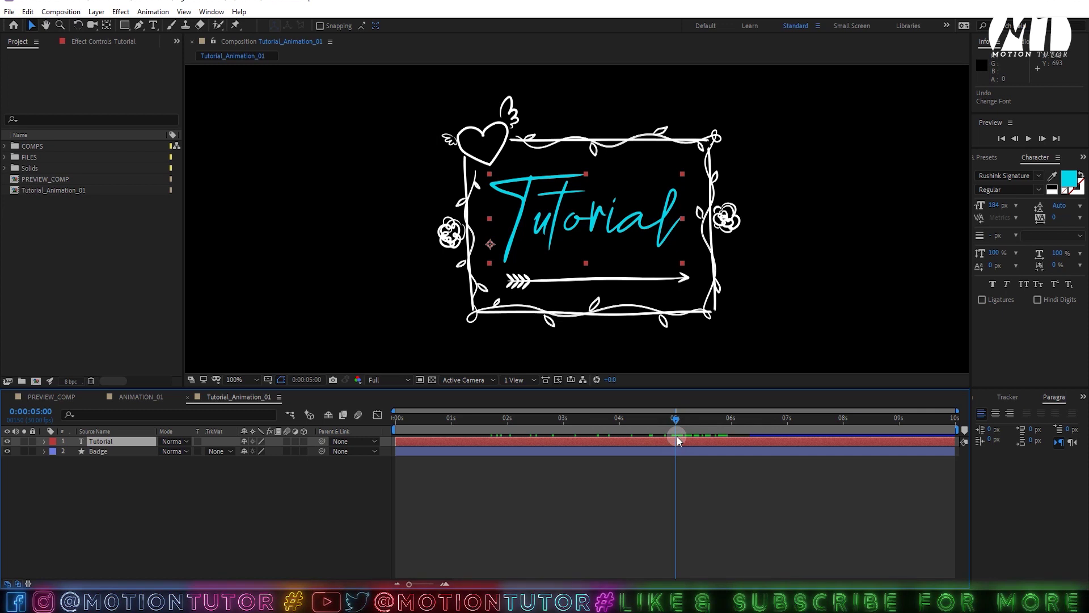
{"action": "key", "text": "alt+bracketleft"}
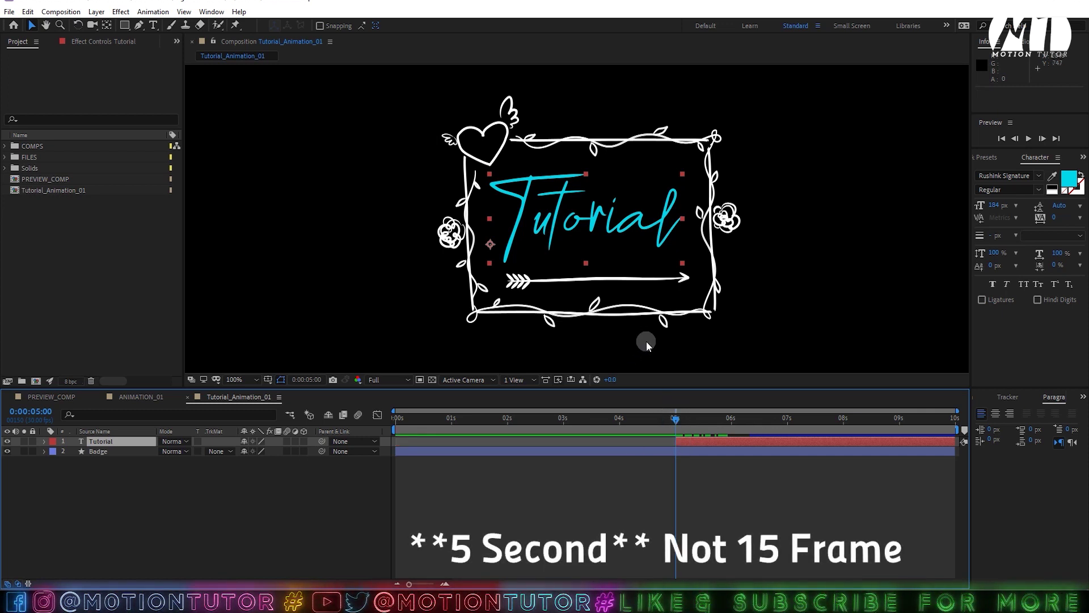
{"action": "left_click", "coordinate": [149, 400]}
{"action": "left_click_drag", "start_coordinate": [612, 413], "coordinate": [759, 420]}
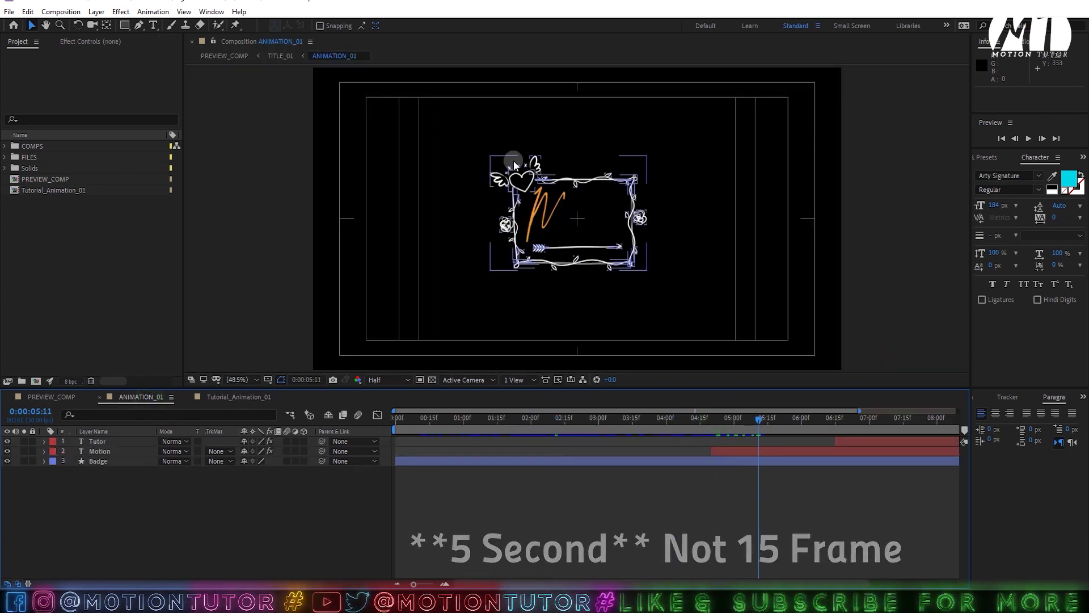
{"action": "left_click", "coordinate": [572, 229]}
{"action": "left_click", "coordinate": [230, 396]}
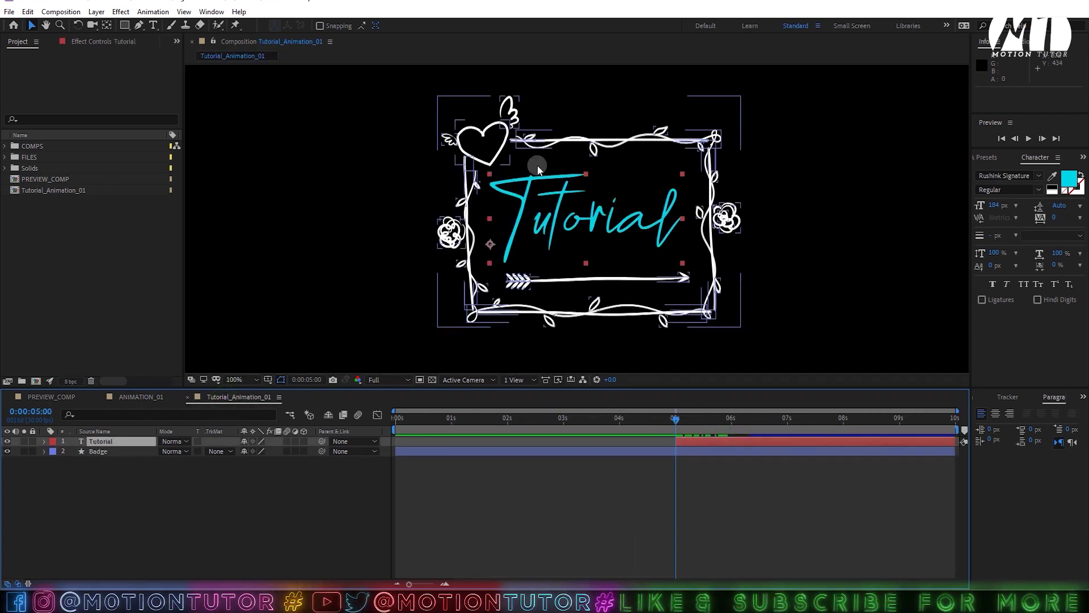
Step: Start a Pen tool mask on the Tutorial layer, tracing the capital T from its crossbar down the stem
{"action": "scroll", "coordinate": [537, 165], "scroll_direction": "up", "scroll_amount": 3}
{"action": "left_click", "coordinate": [139, 25]}
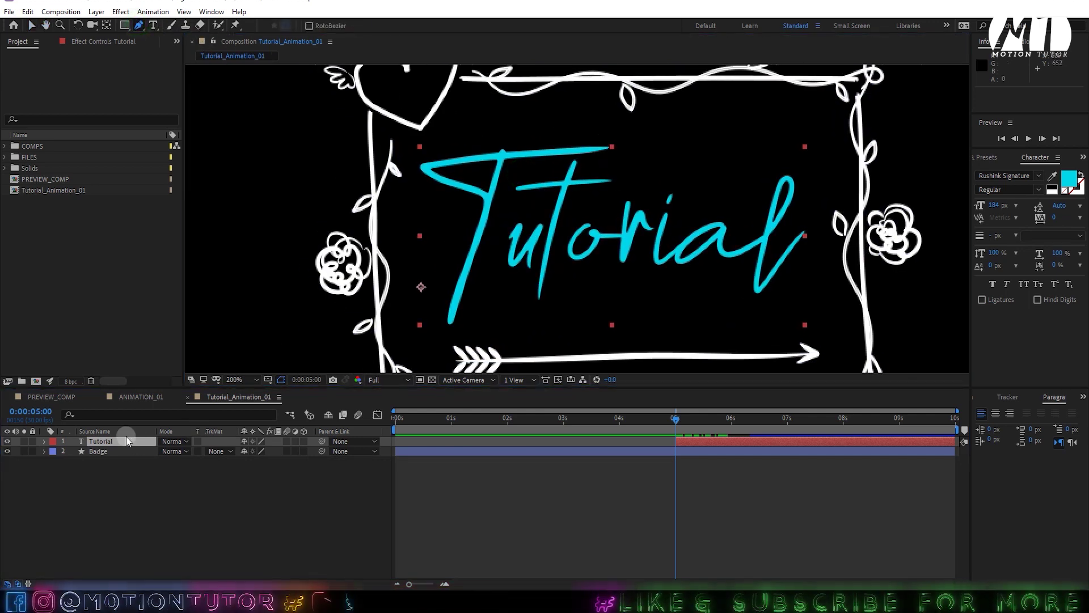
{"action": "left_click", "coordinate": [603, 149]}
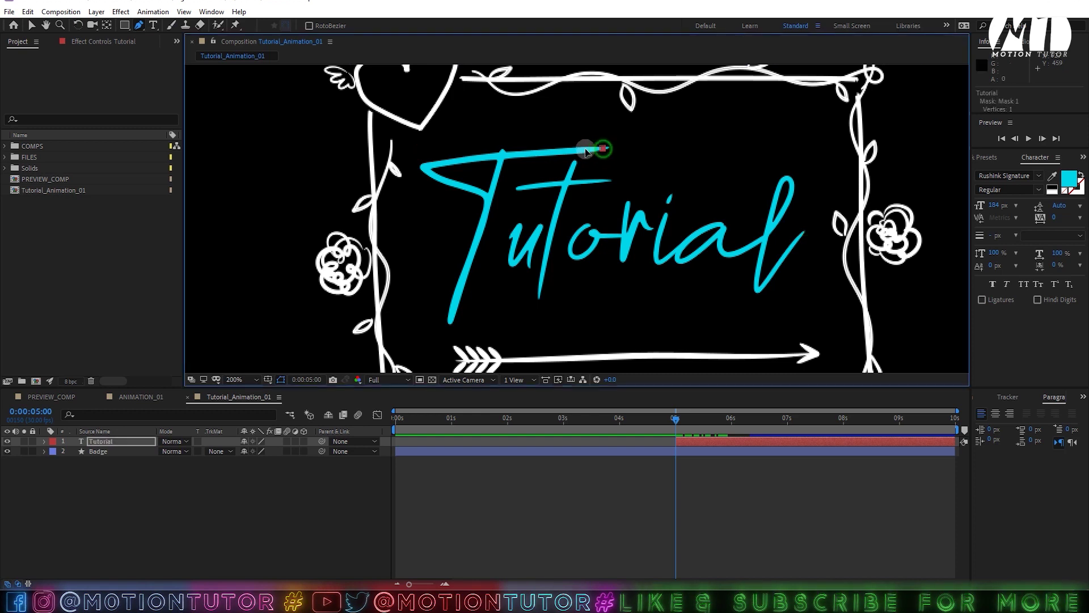
{"action": "left_click", "coordinate": [426, 168]}
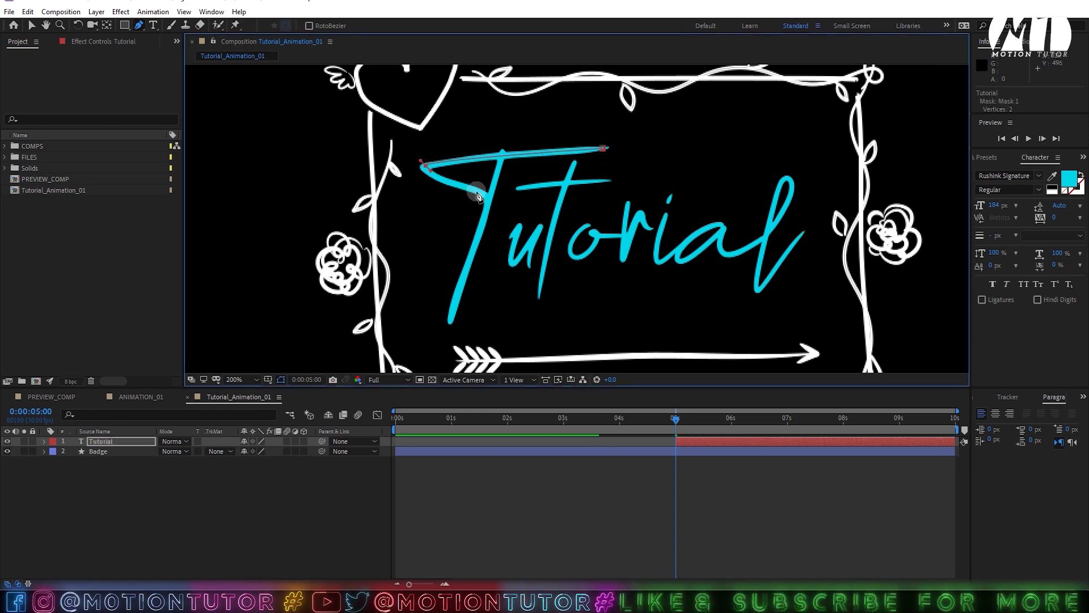
{"action": "left_click", "coordinate": [495, 193]}
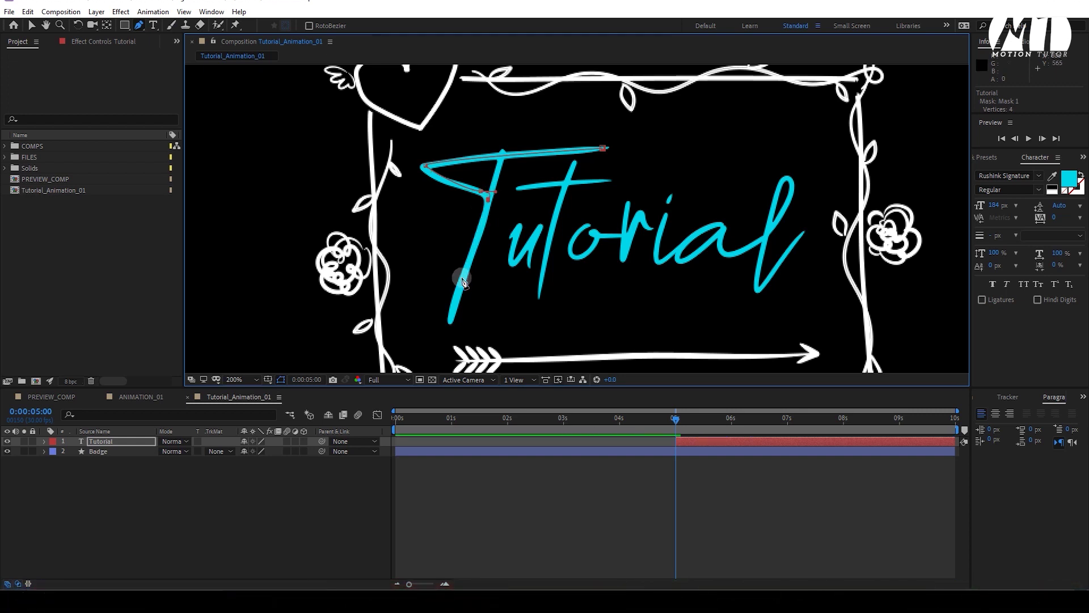
{"action": "left_click", "coordinate": [452, 323]}
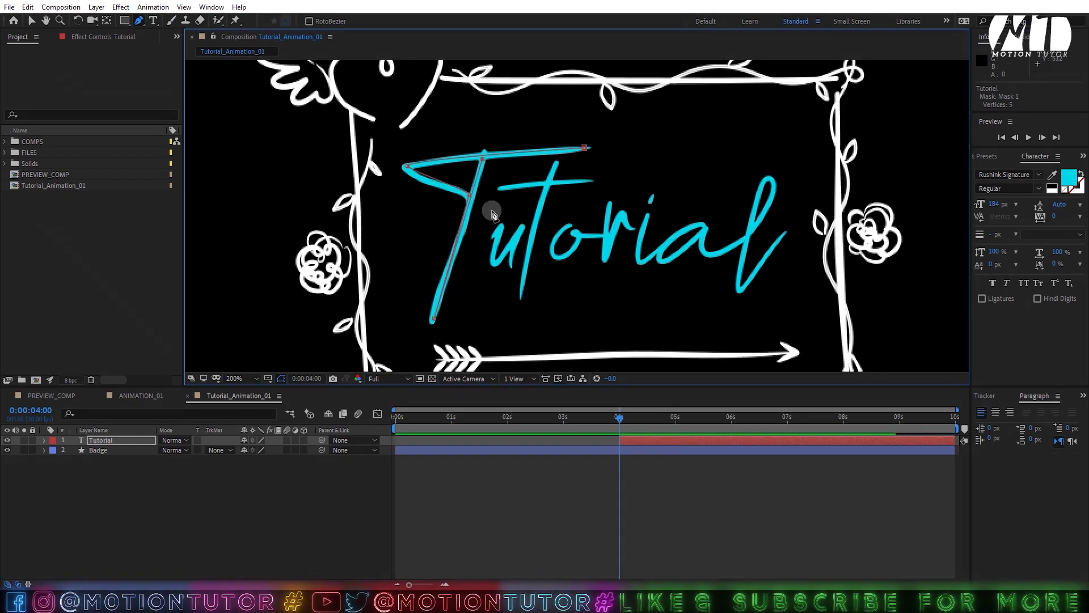
Step: Continue the mask path along the strokes of the letters u and t, including the t's crossbar
{"action": "left_click", "coordinate": [504, 259]}
{"action": "left_click", "coordinate": [511, 266]}
{"action": "left_click", "coordinate": [520, 298]}
{"action": "left_click", "coordinate": [555, 164]}
{"action": "left_click", "coordinate": [504, 188]}
{"action": "left_click", "coordinate": [590, 179]}
Step: Extend the mask path through the letters o, r and i, including the i's dot
{"action": "left_click_drag", "start_coordinate": [567, 226], "coordinate": [553, 237]}
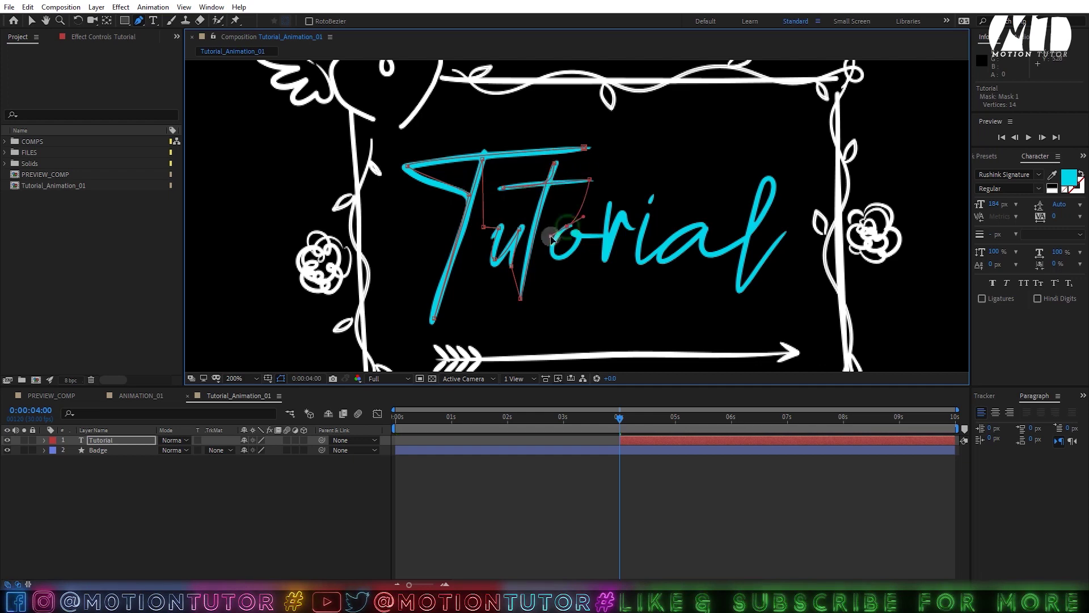
{"action": "left_click", "coordinate": [562, 255]}
{"action": "left_click", "coordinate": [575, 233]}
{"action": "left_click", "coordinate": [607, 260]}
{"action": "left_click", "coordinate": [621, 215]}
{"action": "left_click", "coordinate": [636, 229]}
{"action": "left_click", "coordinate": [648, 216]}
{"action": "left_click", "coordinate": [639, 261]}
{"action": "left_click", "coordinate": [651, 198]}
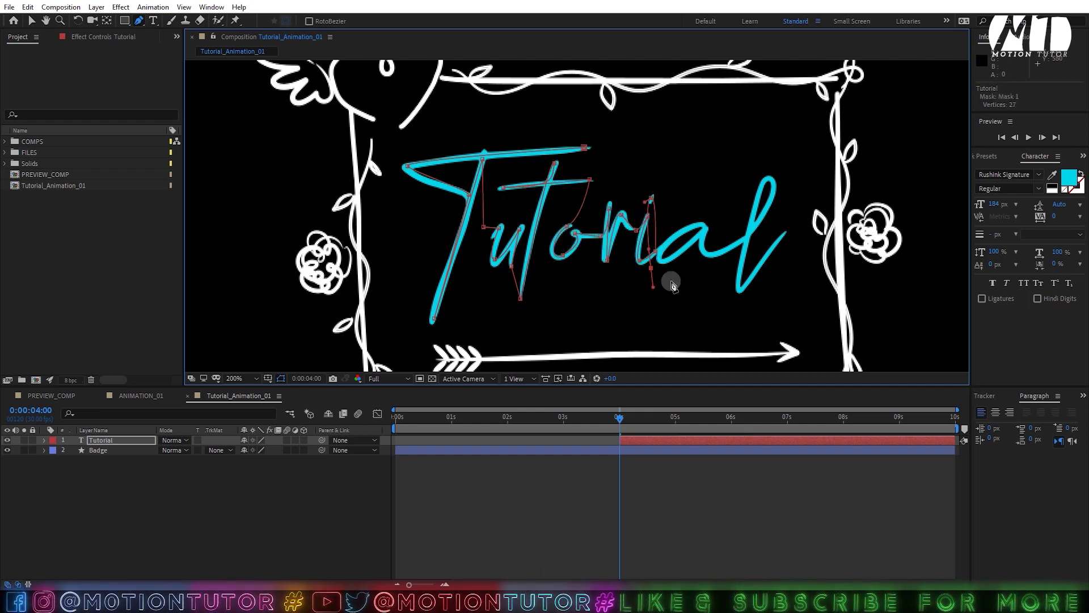
Step: Finish the mask path by tracing the letters a and l to the end of the word
{"action": "left_click", "coordinate": [697, 224]}
{"action": "key", "text": "ctrl+z"}
{"action": "left_click", "coordinate": [710, 229]}
{"action": "left_click", "coordinate": [761, 175]}
{"action": "left_click", "coordinate": [742, 238]}
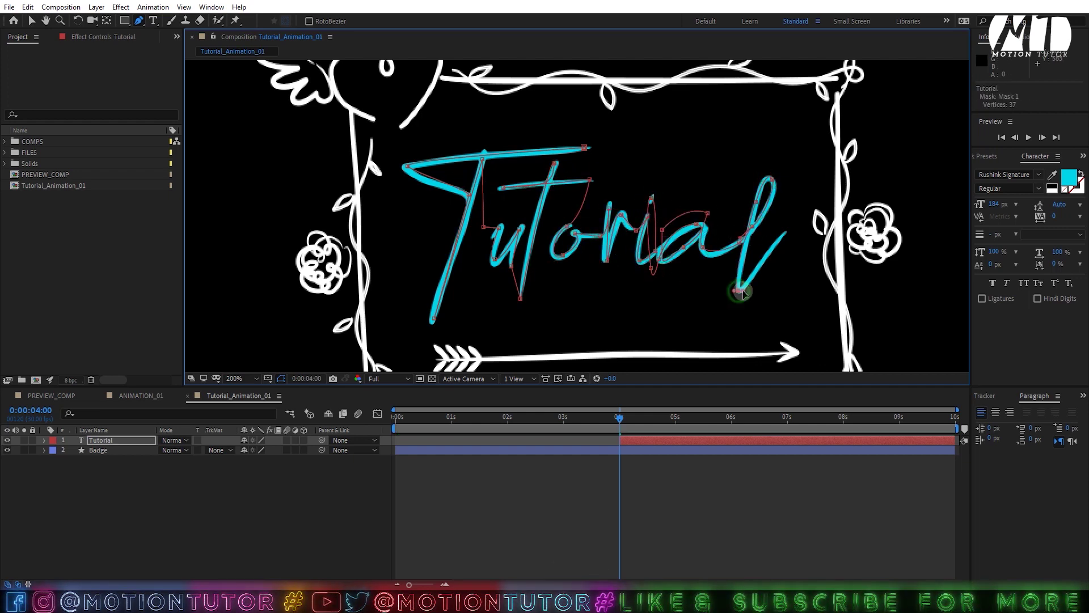
{"action": "left_click", "coordinate": [778, 244]}
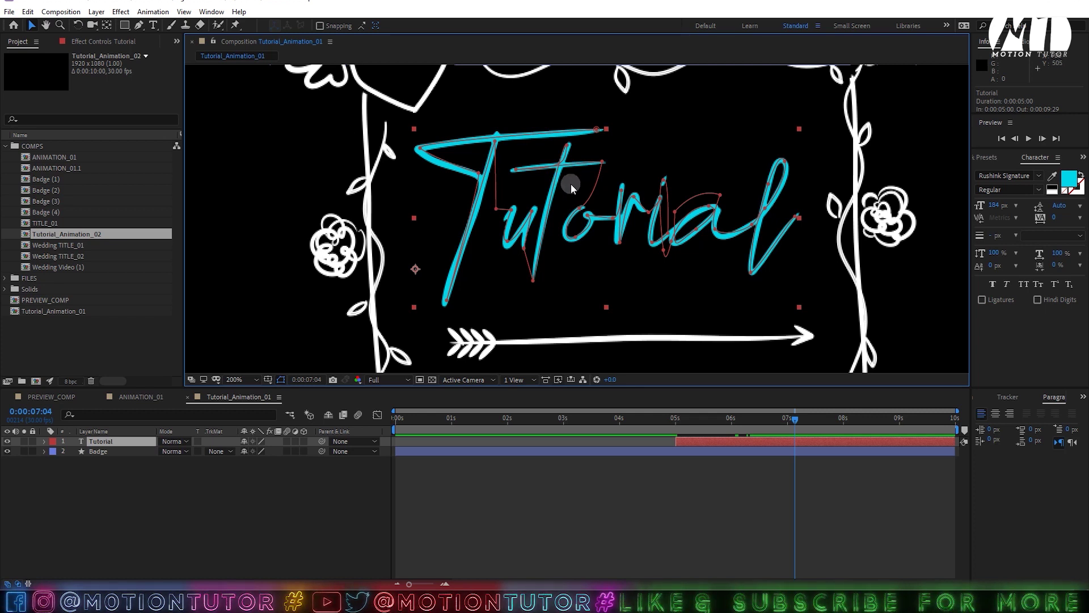
Step: Find the Stroke effect in the Generate category and apply it to the Tutorial layer
{"action": "left_click", "coordinate": [999, 158]}
{"action": "left_click", "coordinate": [1001, 169]}
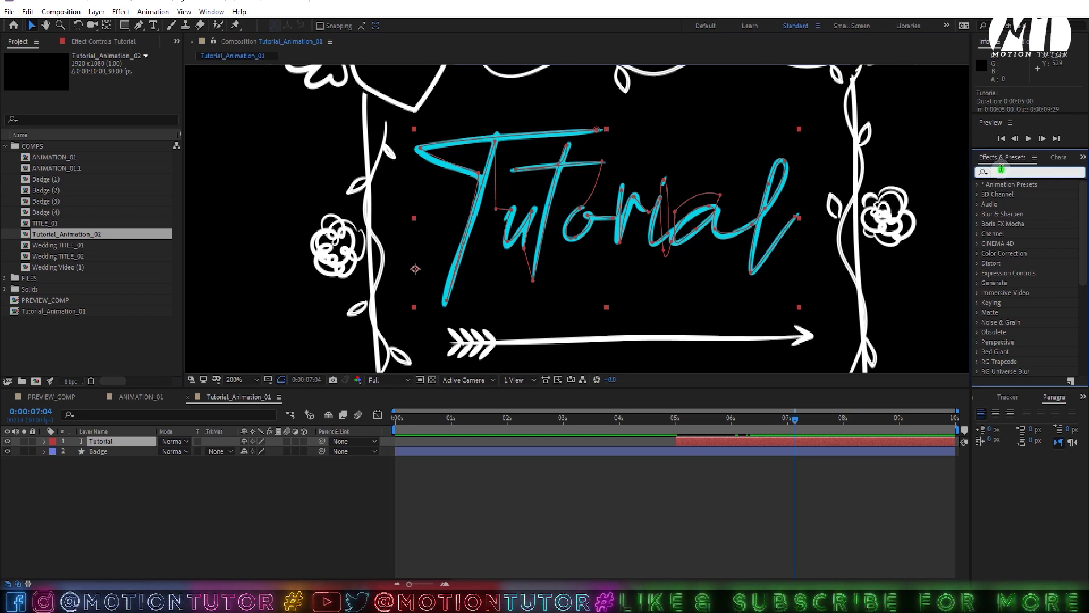
{"action": "type", "text": "strok"}
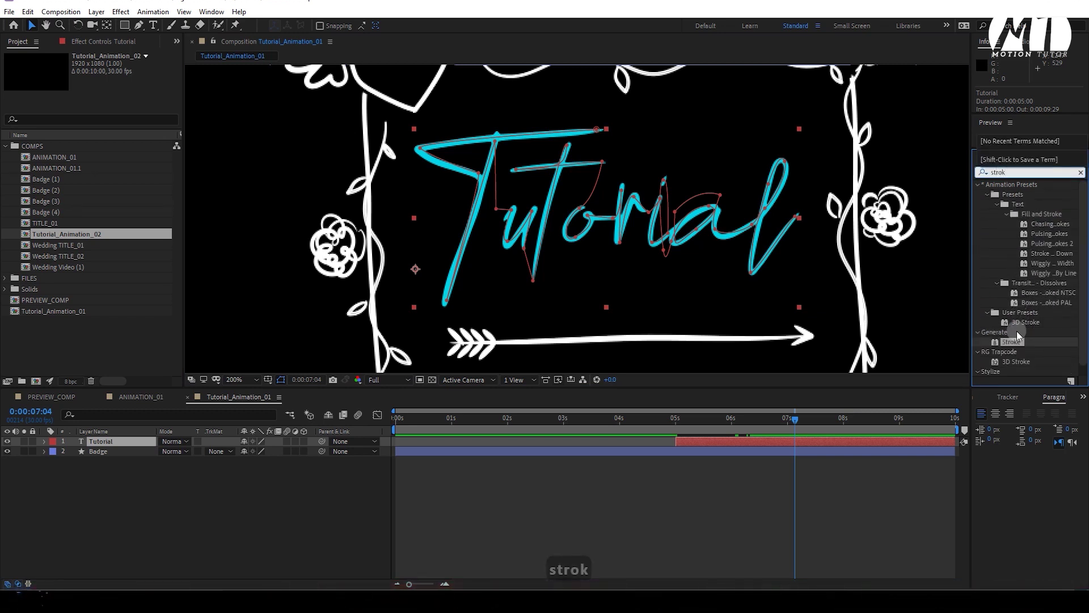
{"action": "left_click", "coordinate": [1007, 338]}
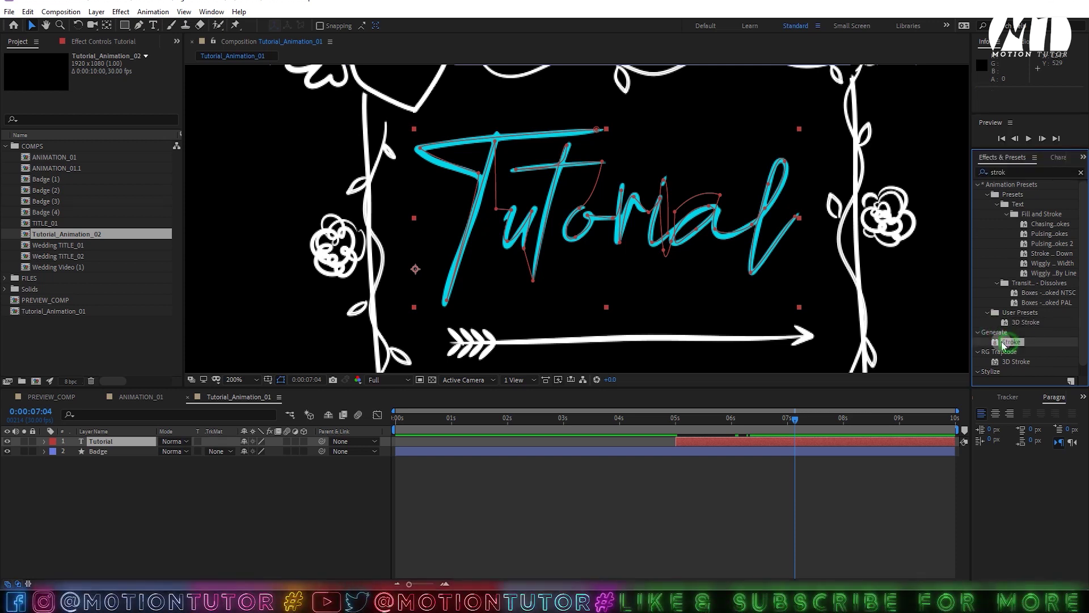
{"action": "mouse_move", "coordinate": [1013, 338]}
{"action": "left_mouse_down"}
{"action": "mouse_move", "coordinate": [628, 272]}
{"action": "mouse_move", "coordinate": [454, 292]}
{"action": "mouse_move", "coordinate": [122, 428]}
{"action": "mouse_move", "coordinate": [113, 445]}
{"action": "left_mouse_up"}
{"action": "left_click", "coordinate": [126, 444]}
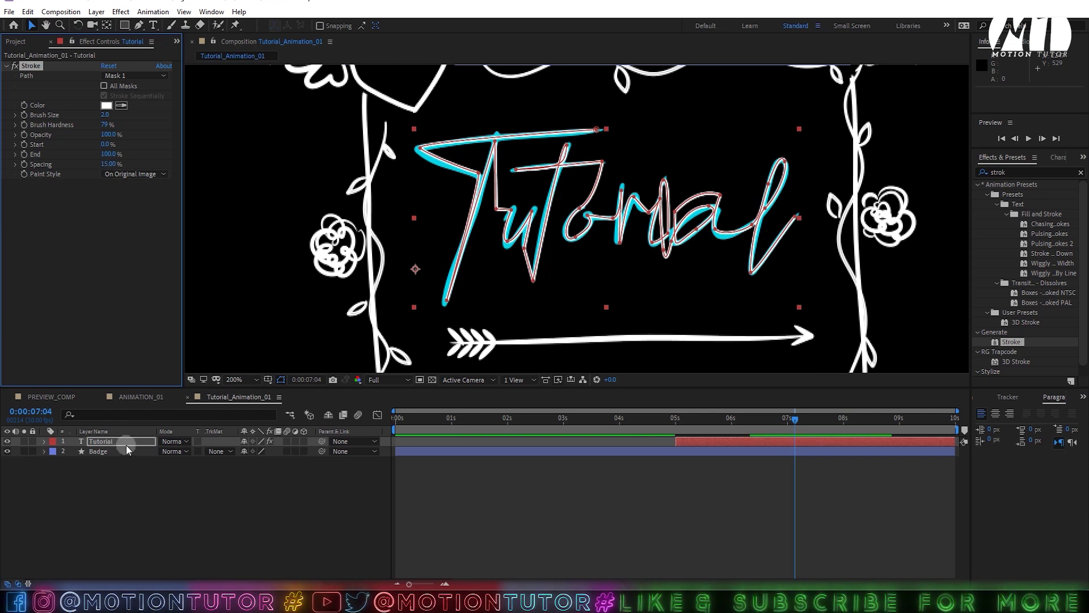
Step: Set the Stroke effect's paint style to Reveal Original Image and its brush hardness to 100%
{"action": "left_click", "coordinate": [136, 174]}
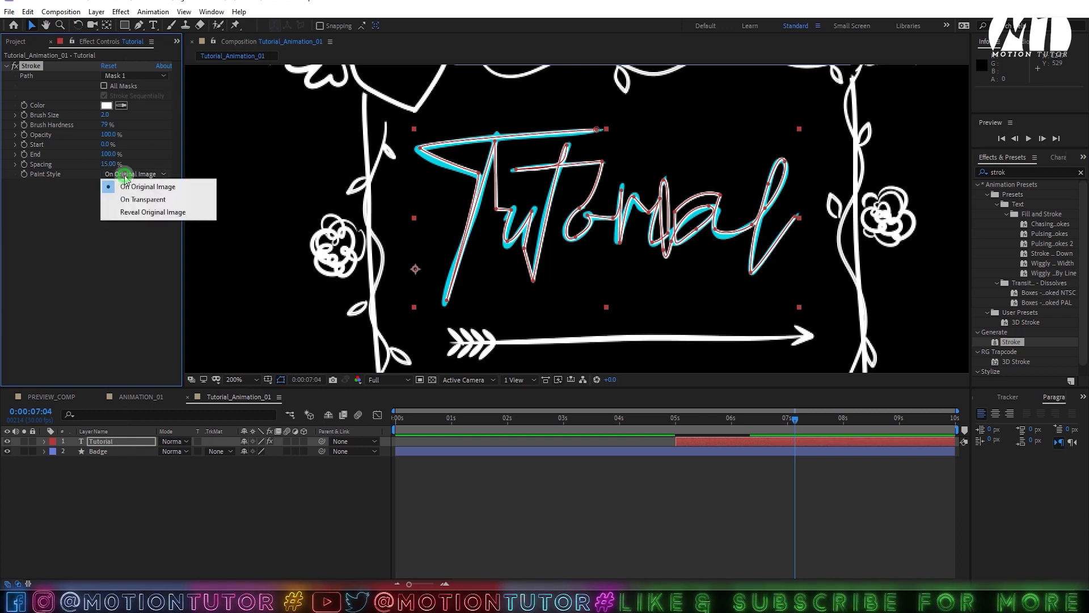
{"action": "left_click", "coordinate": [152, 211]}
{"action": "left_click", "coordinate": [107, 123]}
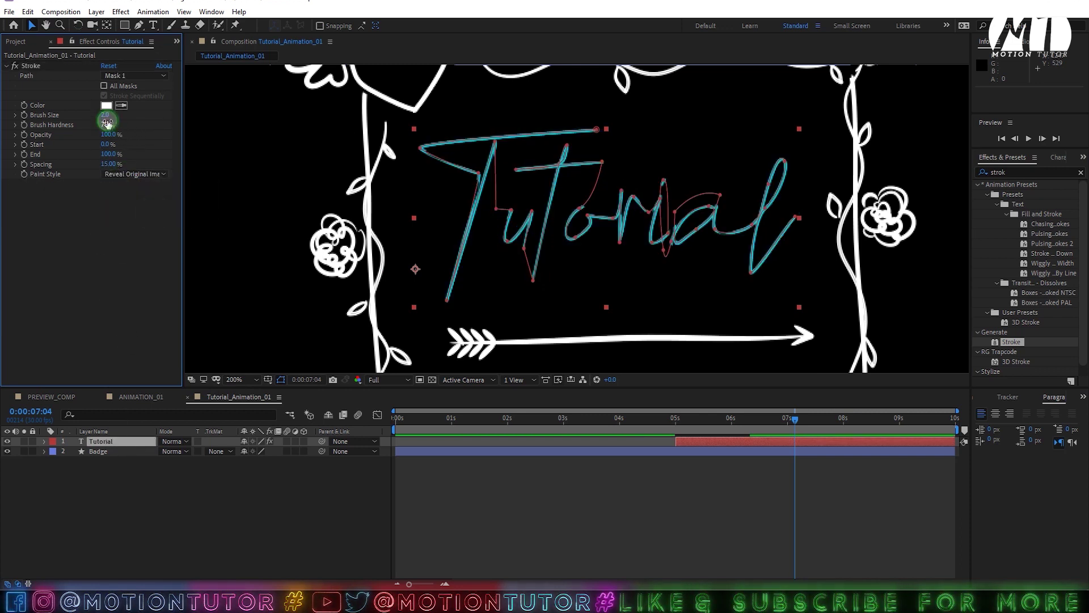
{"action": "left_click", "coordinate": [104, 138]}
{"action": "left_click", "coordinate": [106, 124]}
{"action": "type", "text": "1"}
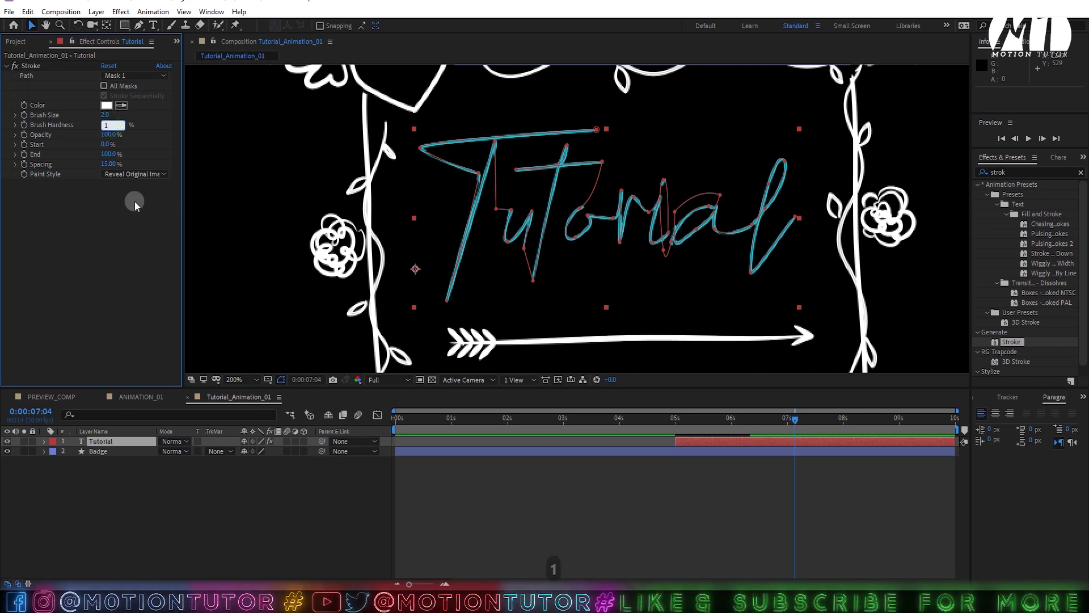
{"action": "type", "text": "00"}
{"action": "left_click", "coordinate": [112, 220]}
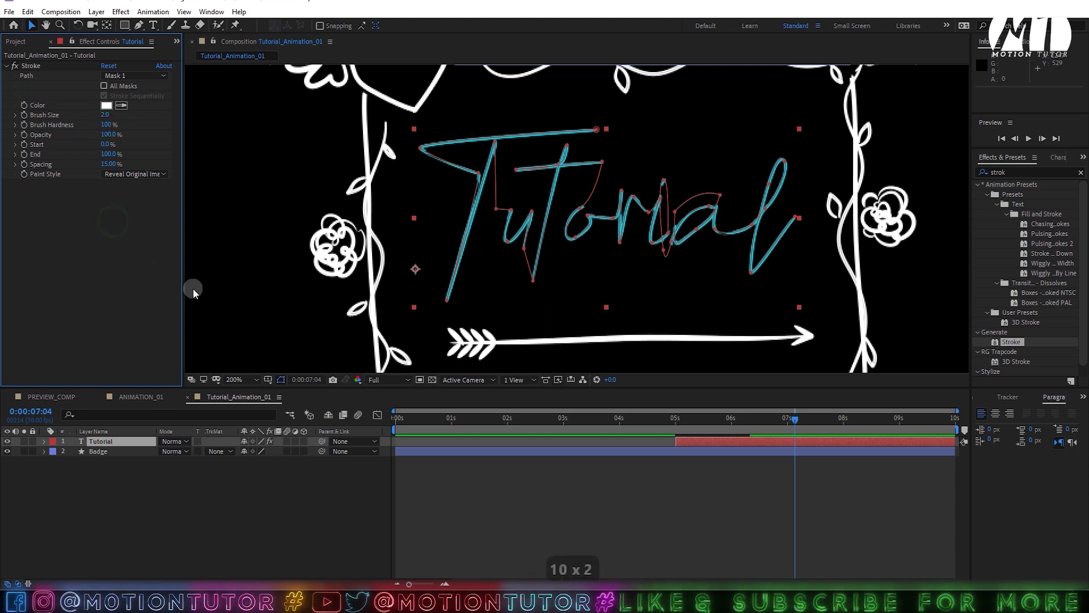
Step: Hide the mask outlines in the viewer and set the Stroke brush size to 5 so the full lettering is covered
{"action": "left_click", "coordinate": [280, 380]}
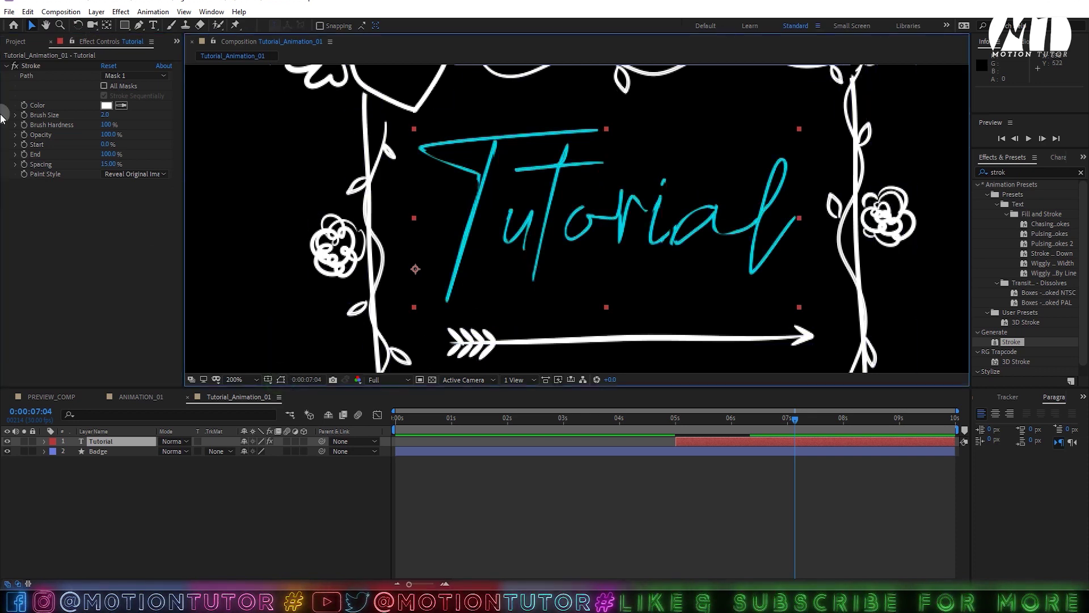
{"action": "left_click_drag", "start_coordinate": [103, 116], "coordinate": [353, 116]}
{"action": "key", "text": "ctrl+z"}
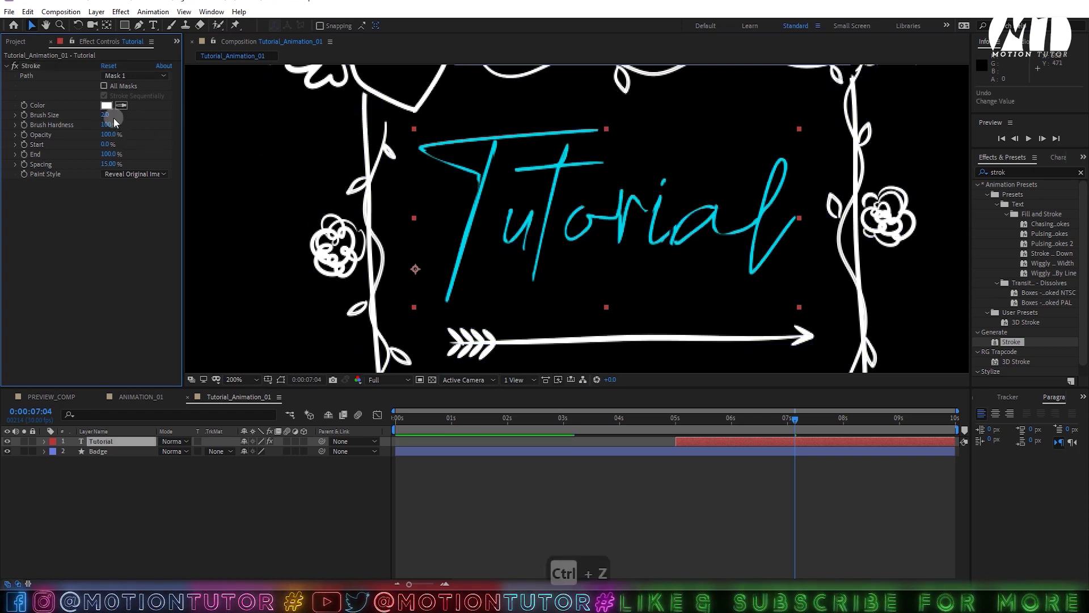
{"action": "mouse_move", "coordinate": [122, 115]}
{"action": "left_mouse_down"}
{"action": "mouse_move", "coordinate": [155, 116]}
{"action": "mouse_move", "coordinate": [126, 123]}
{"action": "left_mouse_up"}
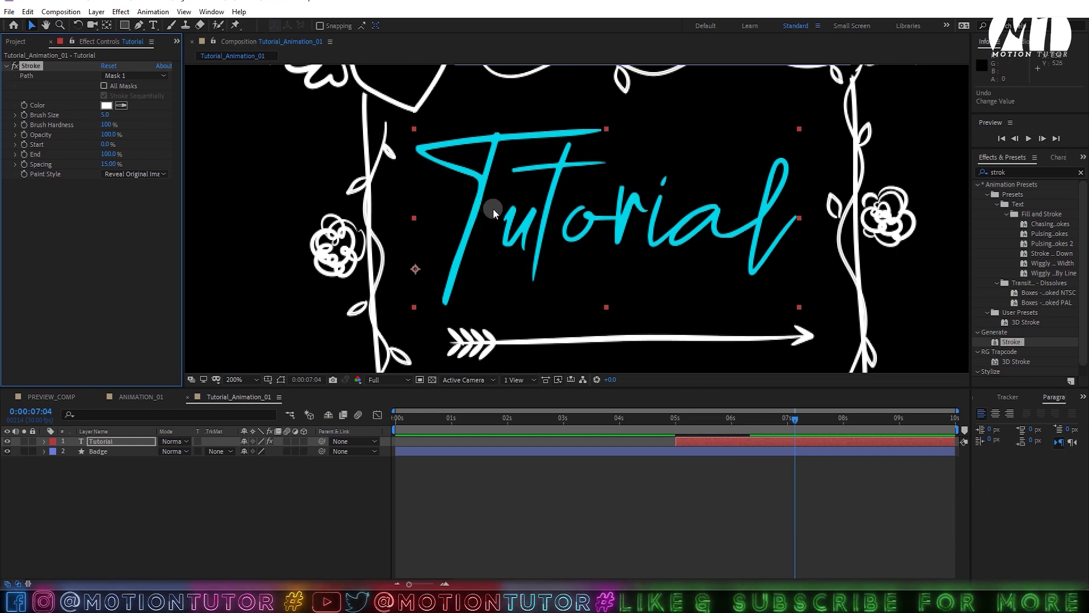
Step: Keyframe the Stroke's End on the Tutorial layer from 0% at 5 seconds to 100% at 0:00:07:01
{"action": "left_click", "coordinate": [669, 424]}
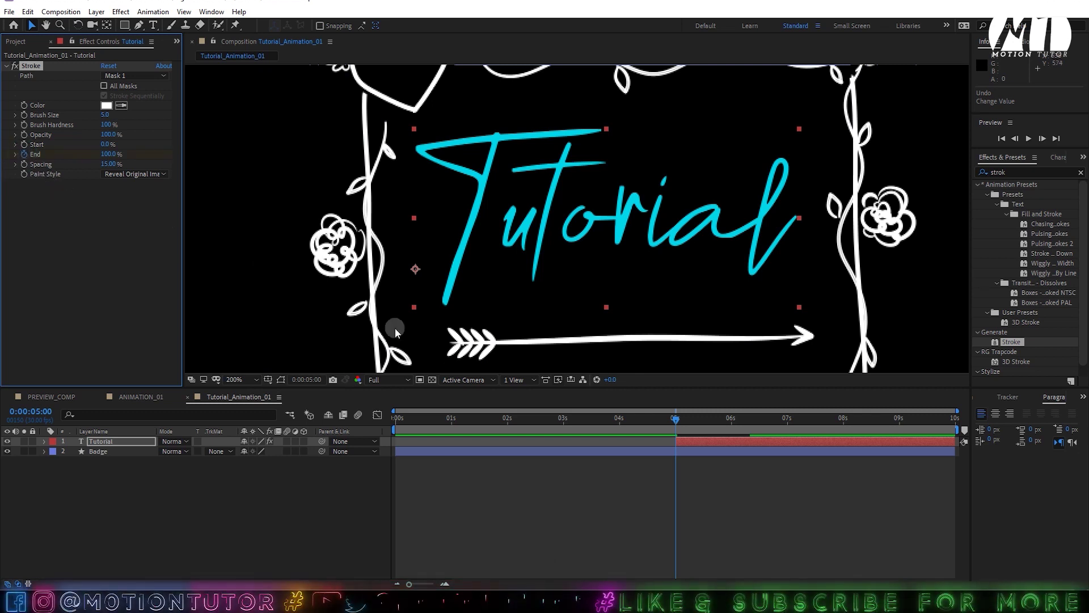
{"action": "key", "text": "u"}
{"action": "left_click_drag", "start_coordinate": [676, 461], "coordinate": [789, 457]}
{"action": "left_click", "coordinate": [109, 153]}
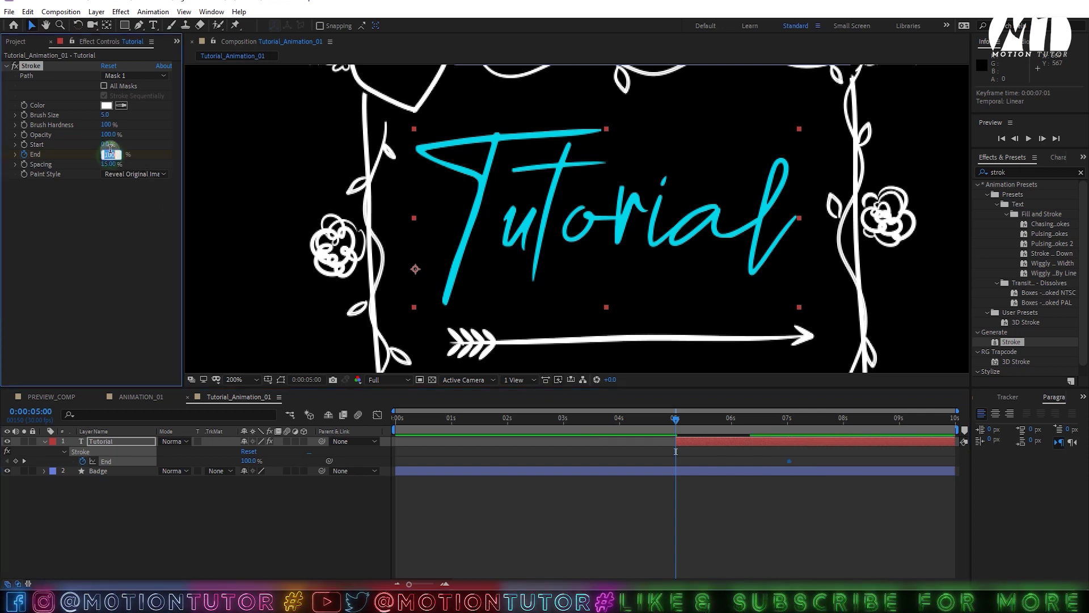
{"action": "type", "text": "0"}
{"action": "key", "text": "Return"}
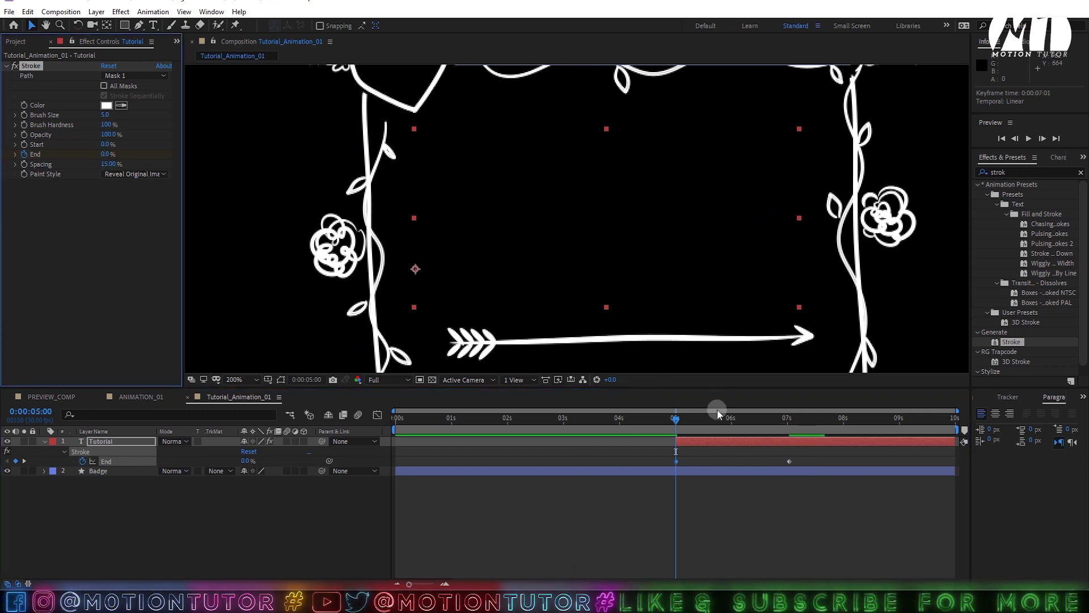
Step: Preview the write-on, and try a Stroke brush size of 158.2 at 0:00:05:13
{"action": "key", "text": "space"}
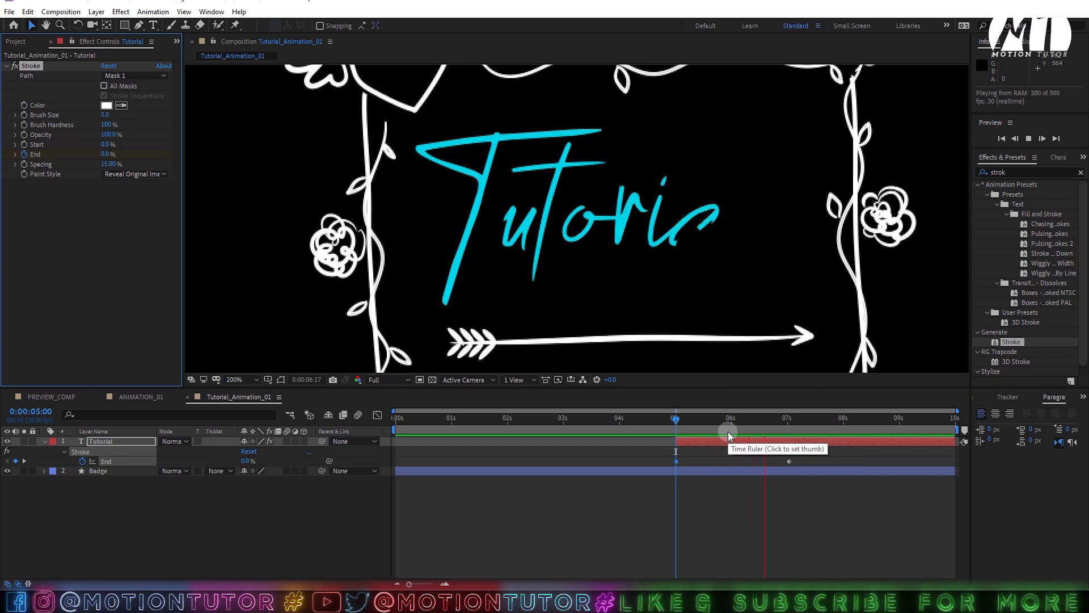
{"action": "mouse_move", "coordinate": [768, 420]}
{"action": "left_mouse_down"}
{"action": "mouse_move", "coordinate": [794, 419]}
{"action": "mouse_move", "coordinate": [699, 425]}
{"action": "left_mouse_up"}
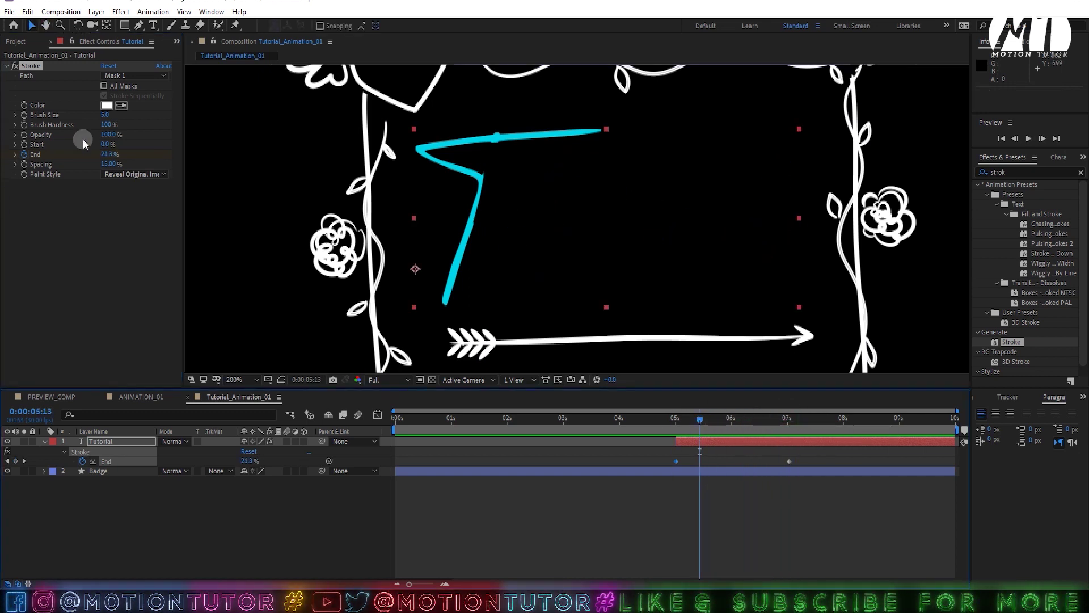
{"action": "left_click_drag", "start_coordinate": [102, 116], "coordinate": [986, 128]}
{"action": "key", "text": "space"}
{"action": "key", "text": "space"}
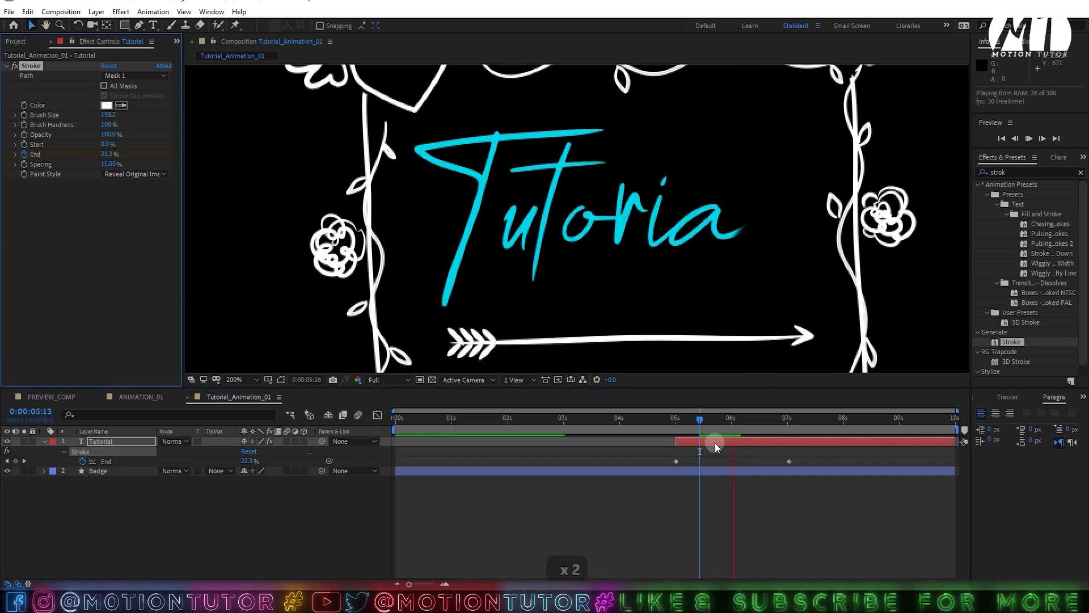
{"action": "key", "text": "ctrl+z"}
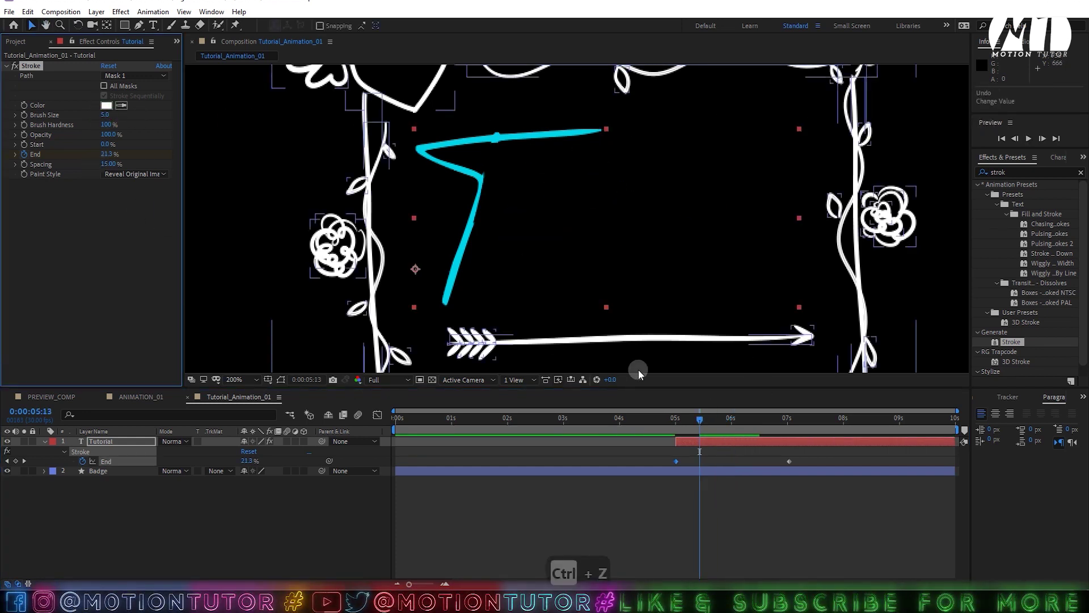
Step: Play the Tutorial text's write-on from 5 seconds
{"action": "left_click", "coordinate": [676, 428]}
{"action": "key", "text": "space"}
{"action": "key", "text": "space"}
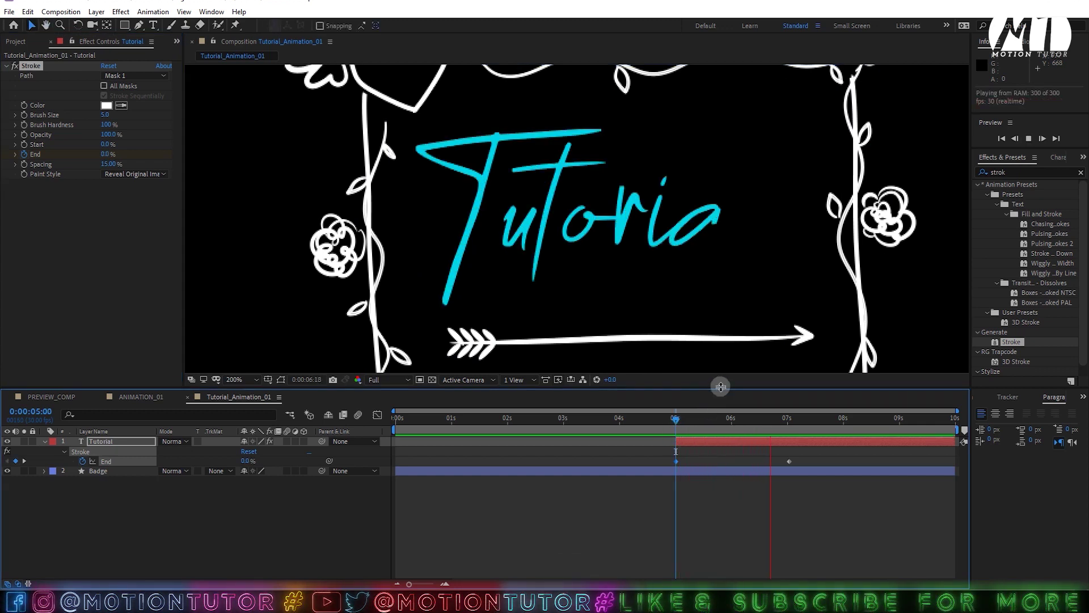
{"action": "key", "text": "space"}
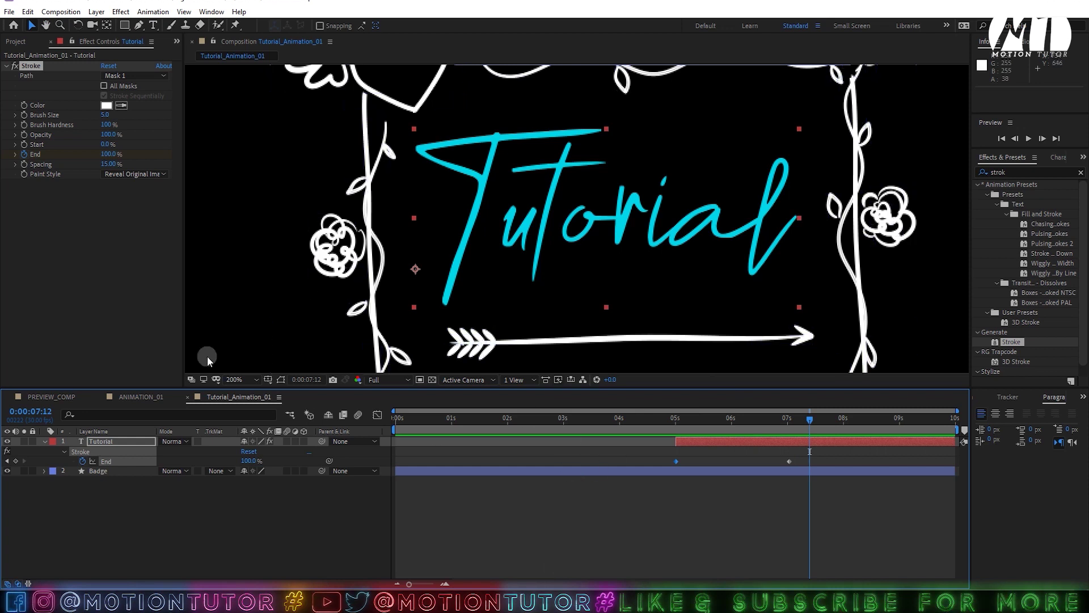
Step: Show the mask outlines and try moving the path point where the T's curve meets its stem
{"action": "left_click", "coordinate": [279, 381]}
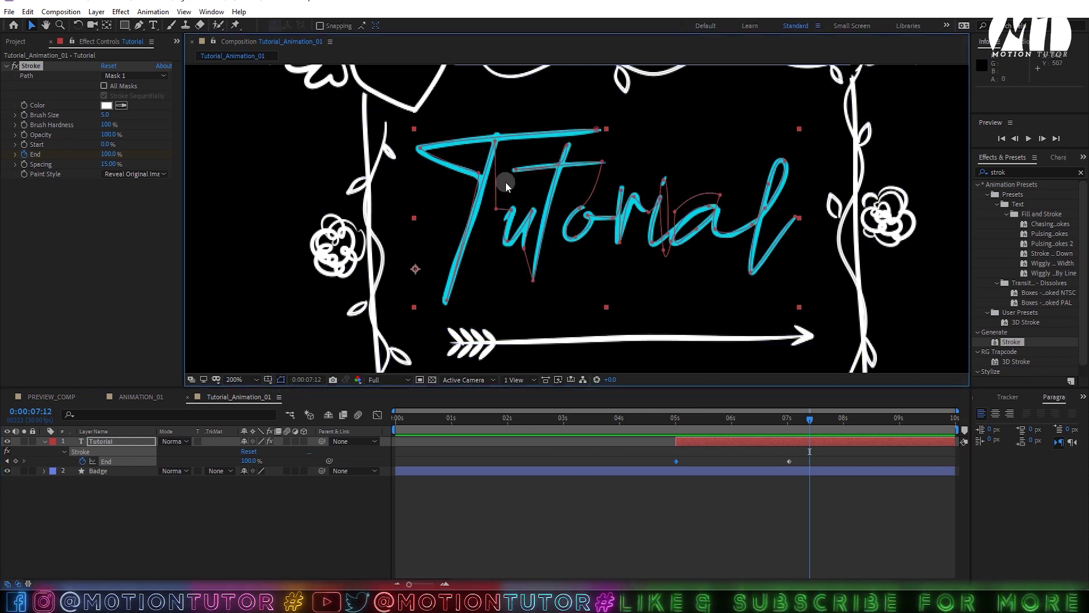
{"action": "left_click_drag", "start_coordinate": [479, 178], "coordinate": [456, 186]}
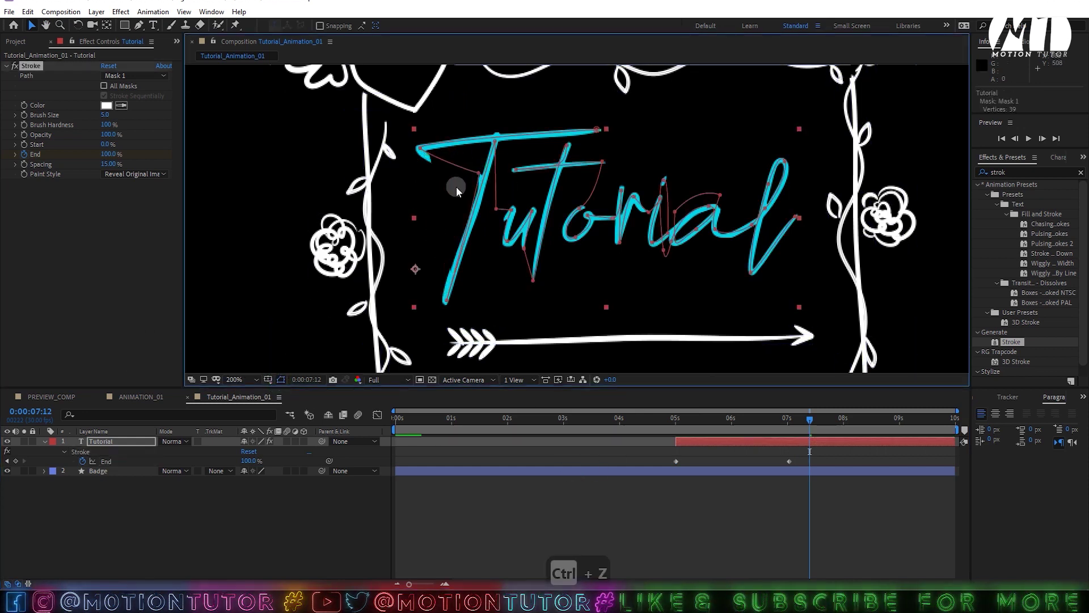
{"action": "key", "text": "ctrl+z"}
Step: Replay the write-on from 0:00:05:18, save the project and collapse the Tutorial layer's properties
{"action": "mouse_move", "coordinate": [717, 420]}
{"action": "left_mouse_down"}
{"action": "mouse_move", "coordinate": [683, 427]}
{"action": "mouse_move", "coordinate": [709, 424]}
{"action": "left_mouse_up"}
{"action": "key", "text": "space"}
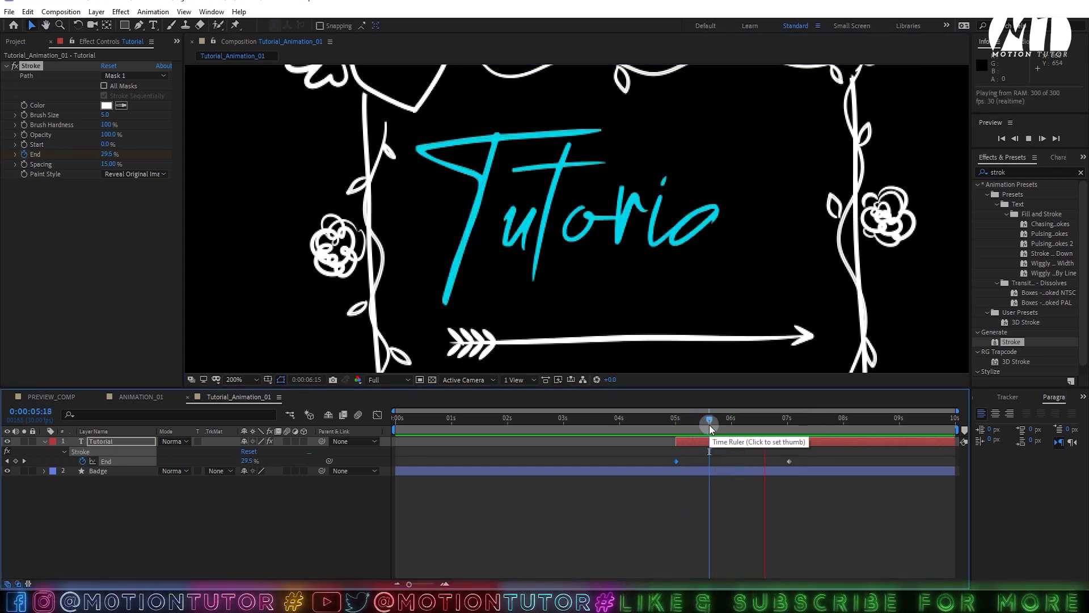
{"action": "key", "text": "ctrl+s"}
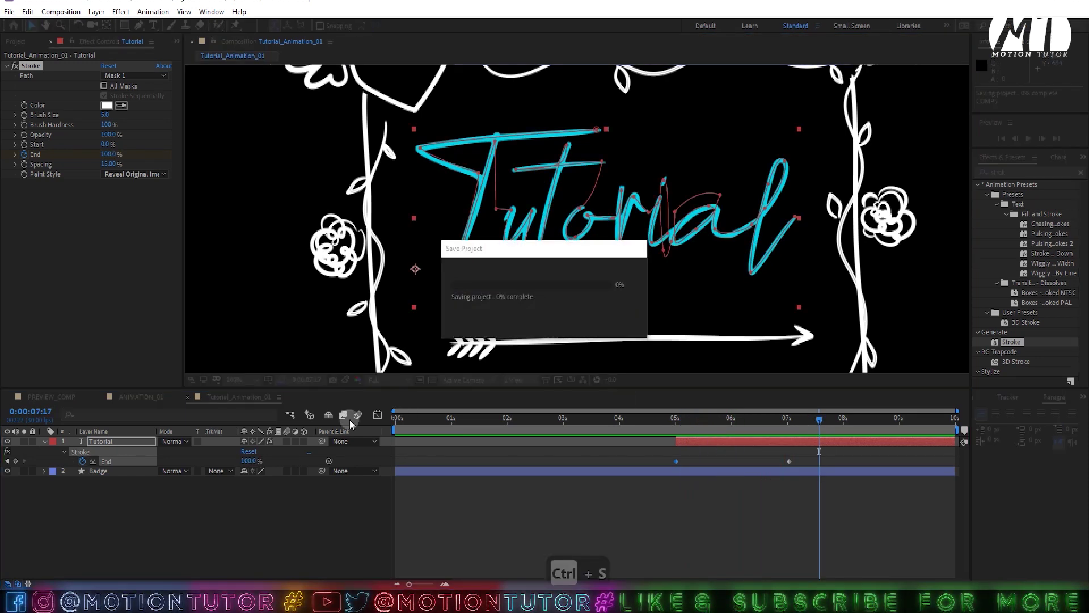
{"action": "left_click", "coordinate": [45, 441]}
Step: Play the complete title animation with the whole composition fitted in the viewer
{"action": "left_click", "coordinate": [239, 380]}
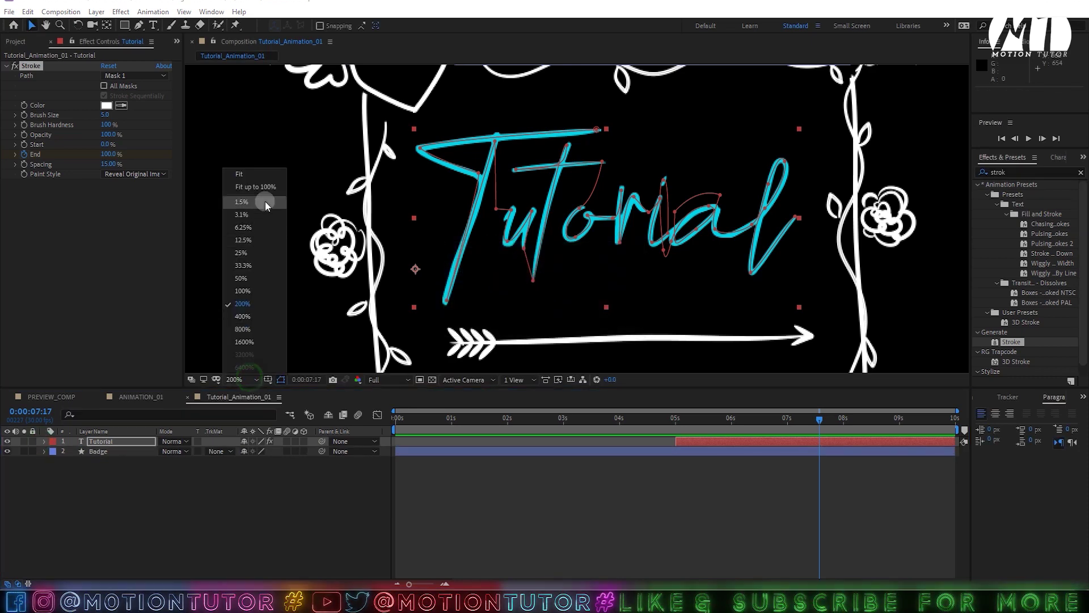
{"action": "left_click", "coordinate": [263, 180]}
{"action": "key", "text": "space"}
{"action": "left_click", "coordinate": [688, 428]}
{"action": "key", "text": "space"}
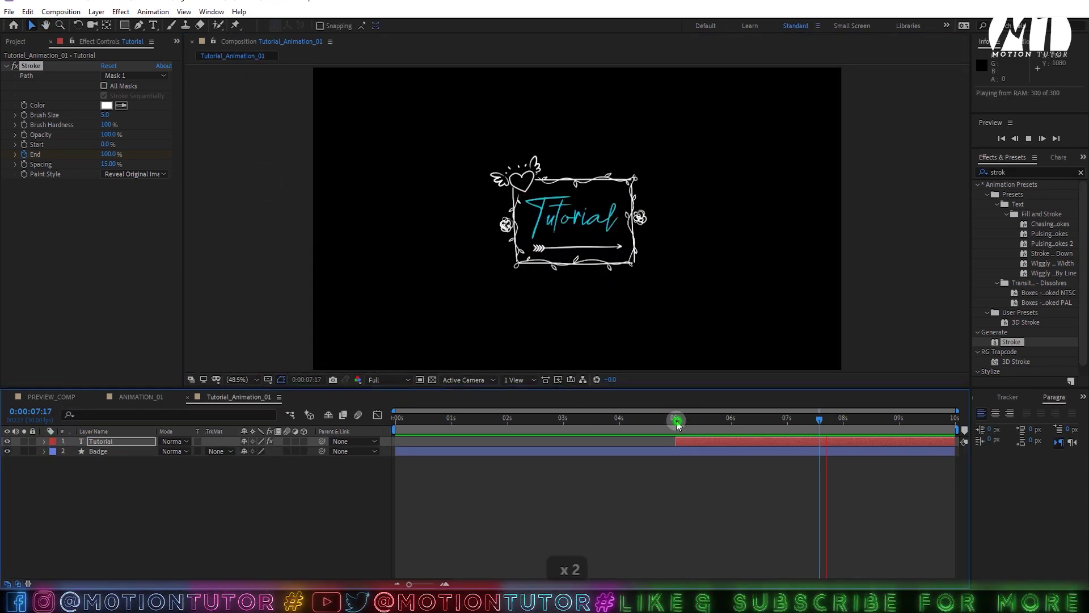
{"action": "left_click_drag", "start_coordinate": [676, 421], "coordinate": [670, 425]}
{"action": "key", "text": "space"}
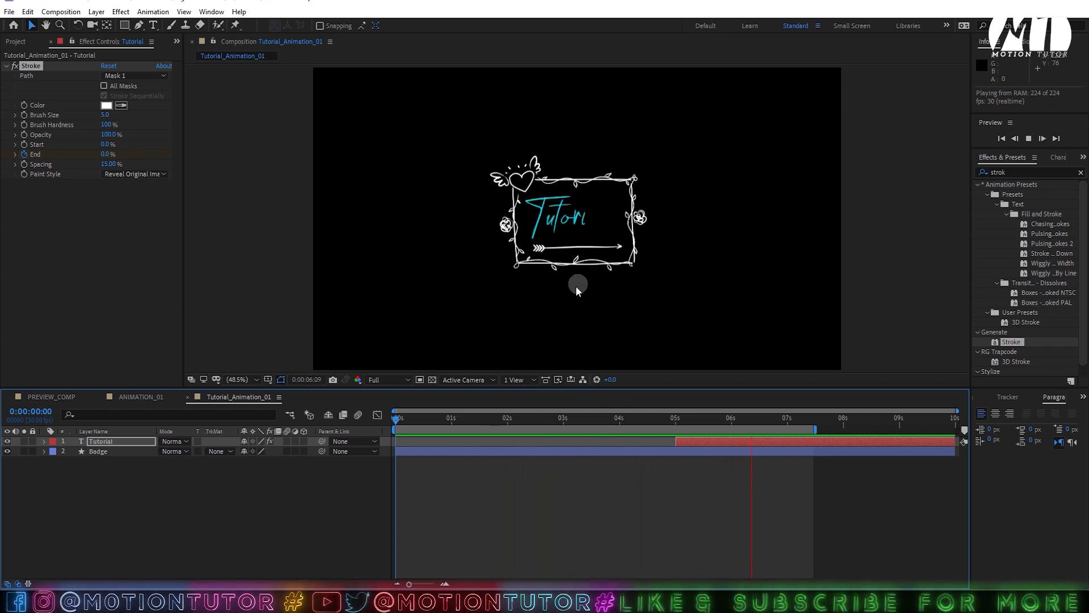
{"action": "left_click", "coordinate": [118, 458]}
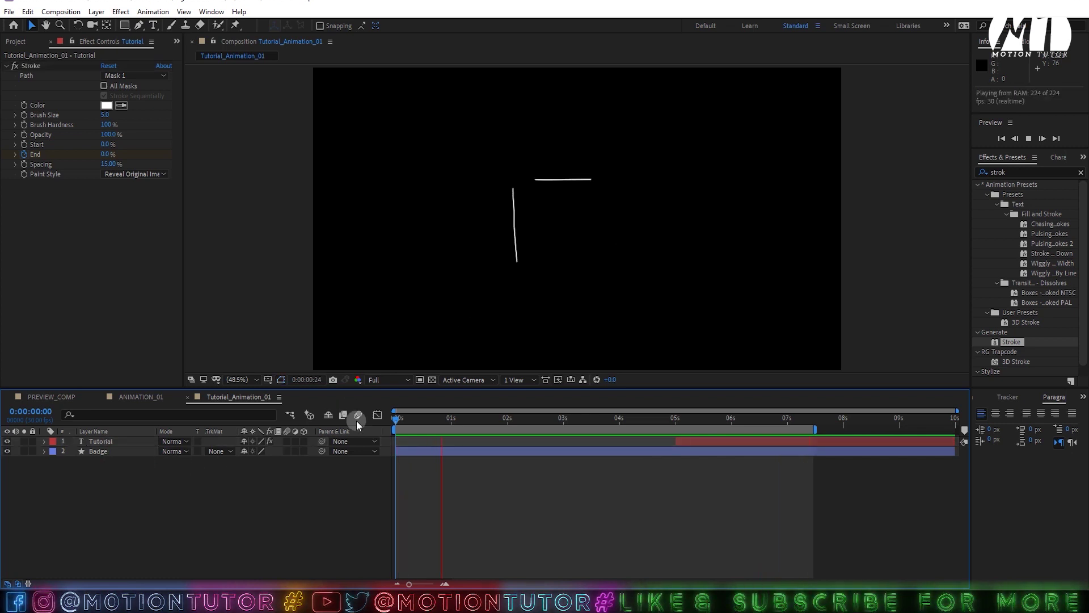
Step: Play the wedding title in PREVIEW_COMP from 0:00:05:10 and compare it with Tutorial_Animation_01
{"action": "left_click", "coordinate": [20, 396]}
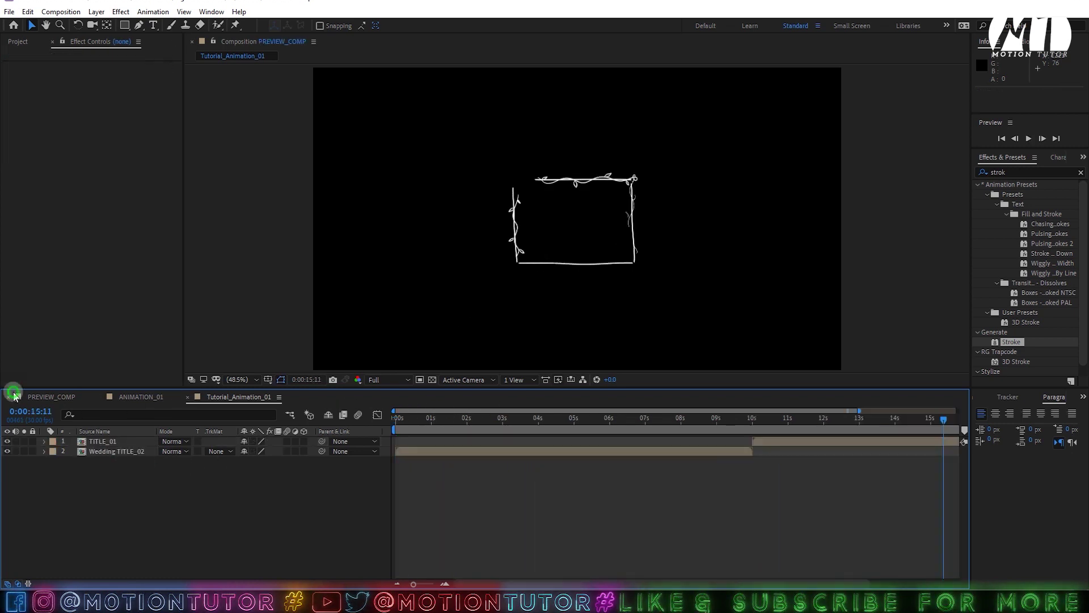
{"action": "left_click_drag", "start_coordinate": [449, 418], "coordinate": [585, 418]}
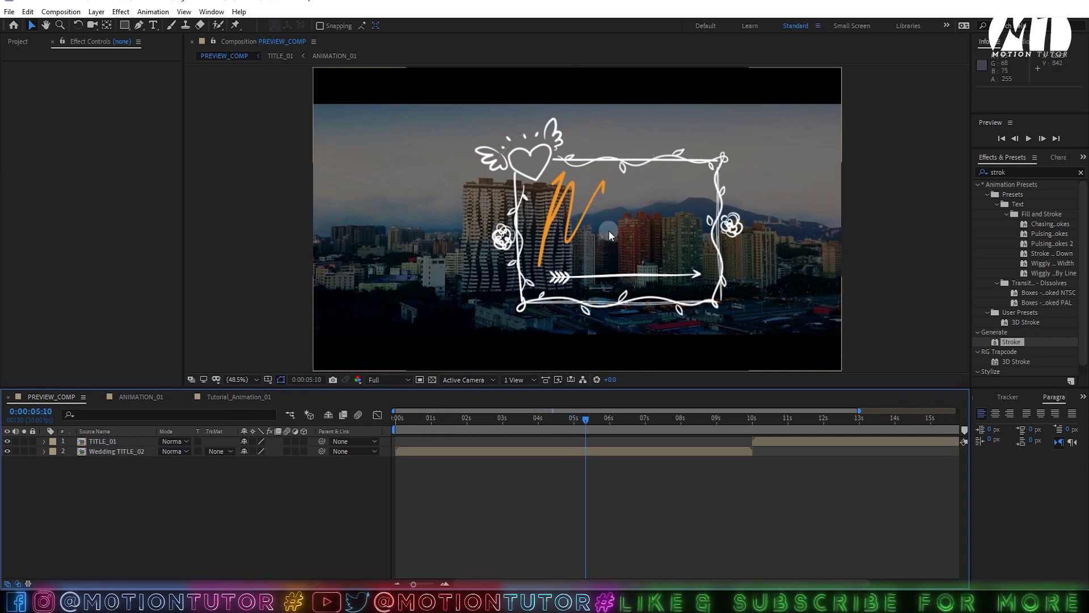
{"action": "key", "text": "space"}
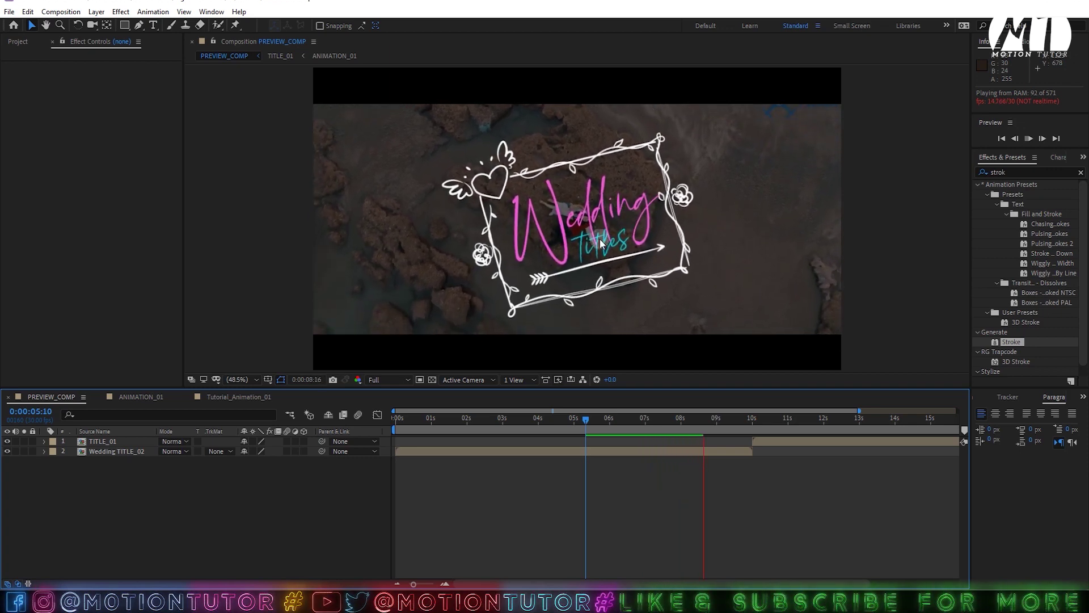
{"action": "left_click", "coordinate": [236, 395]}
{"action": "key", "text": "space"}
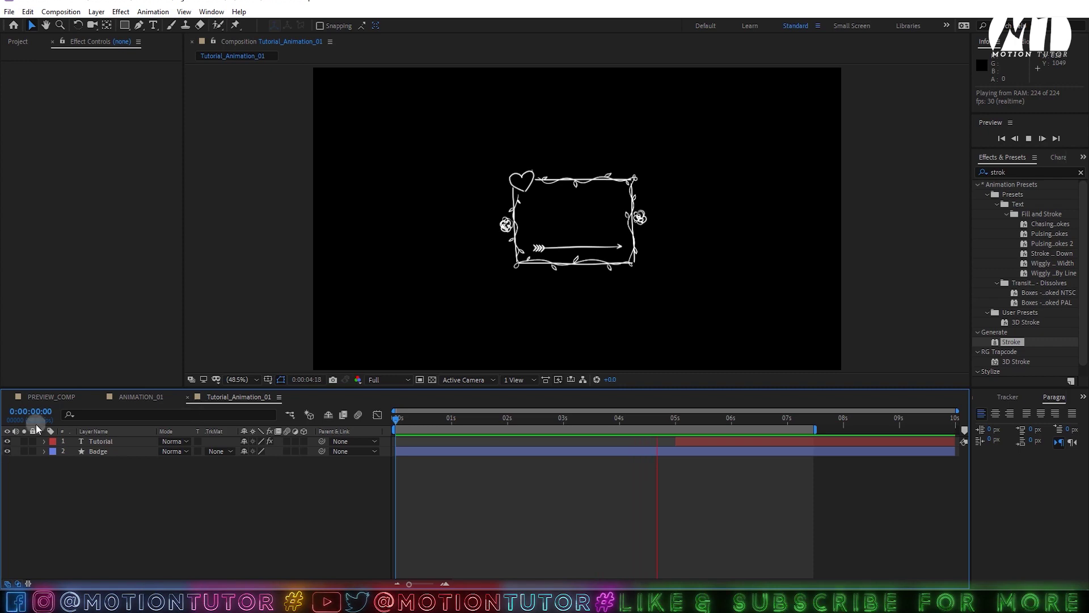
{"action": "left_click", "coordinate": [50, 396]}
{"action": "left_click", "coordinate": [666, 419]}
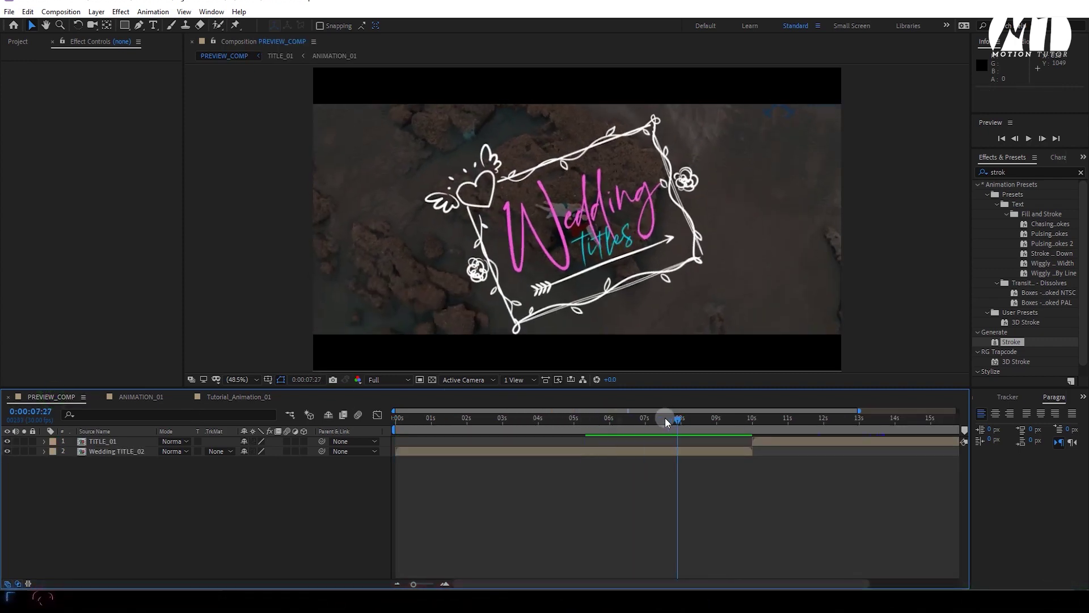
Step: Return to Tutorial_Animation_01 and play its animation from 0:00:02:24
{"action": "left_click", "coordinate": [241, 396]}
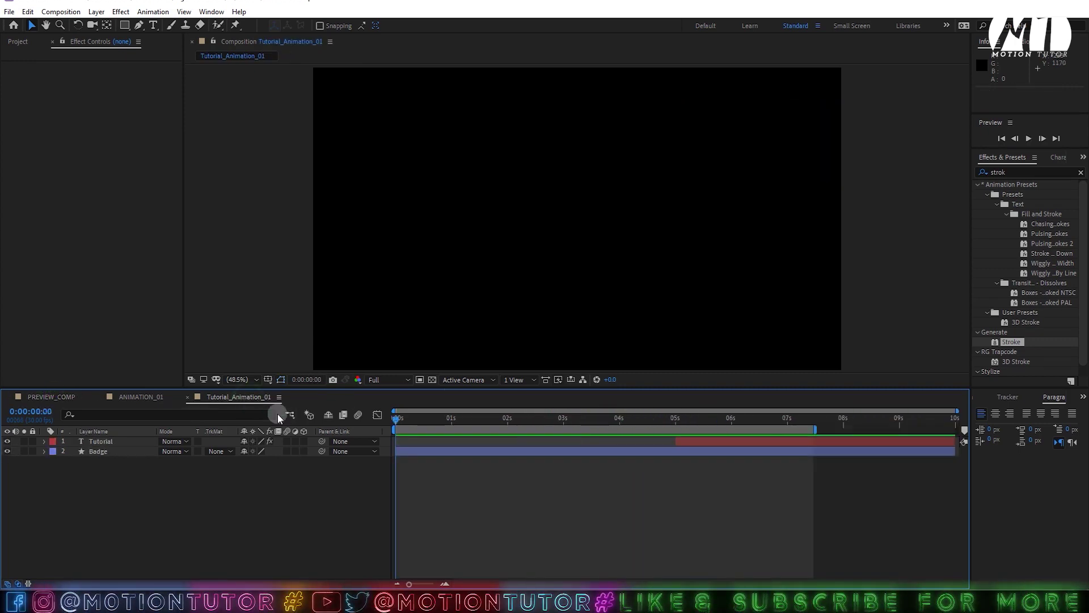
{"action": "mouse_move", "coordinate": [485, 429]}
{"action": "left_mouse_down"}
{"action": "mouse_move", "coordinate": [532, 430]}
{"action": "mouse_move", "coordinate": [471, 425]}
{"action": "left_mouse_up"}
{"action": "key", "text": "ctrl+z"}
{"action": "left_click_drag", "start_coordinate": [507, 421], "coordinate": [553, 420]}
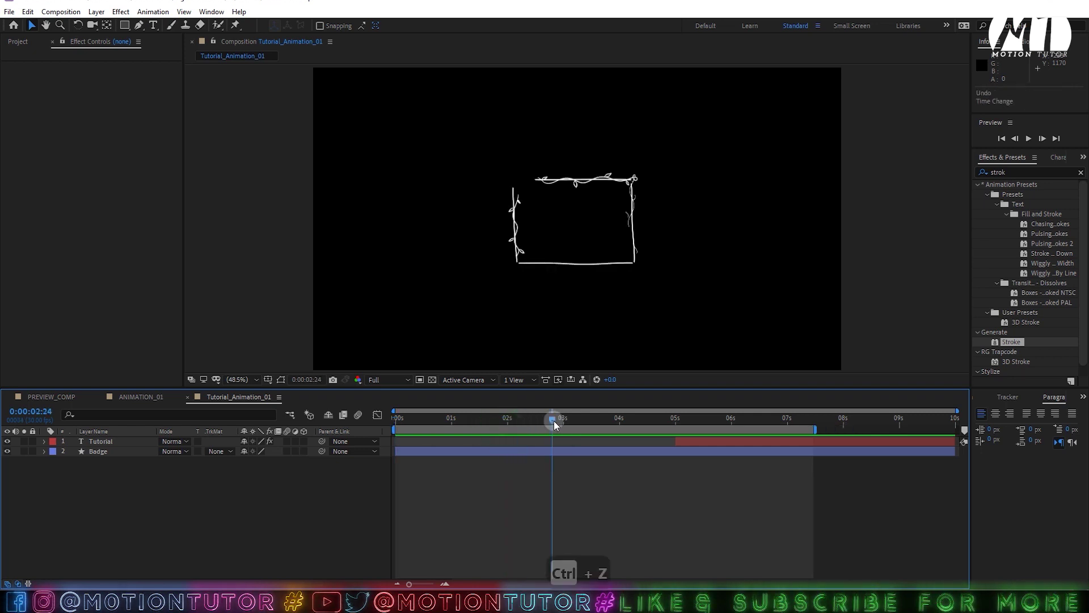
{"action": "key", "text": "space"}
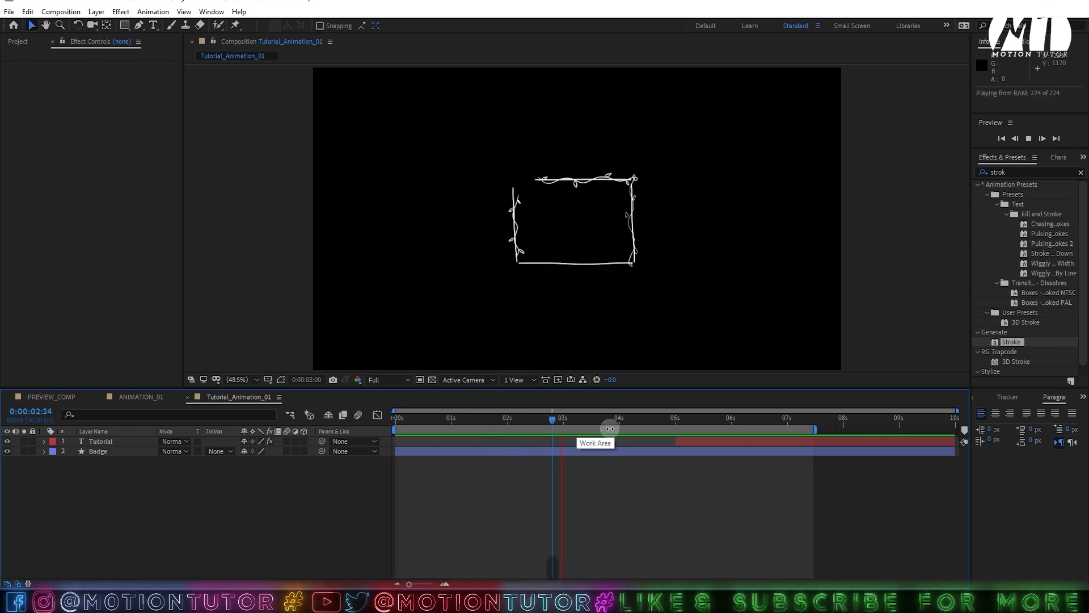